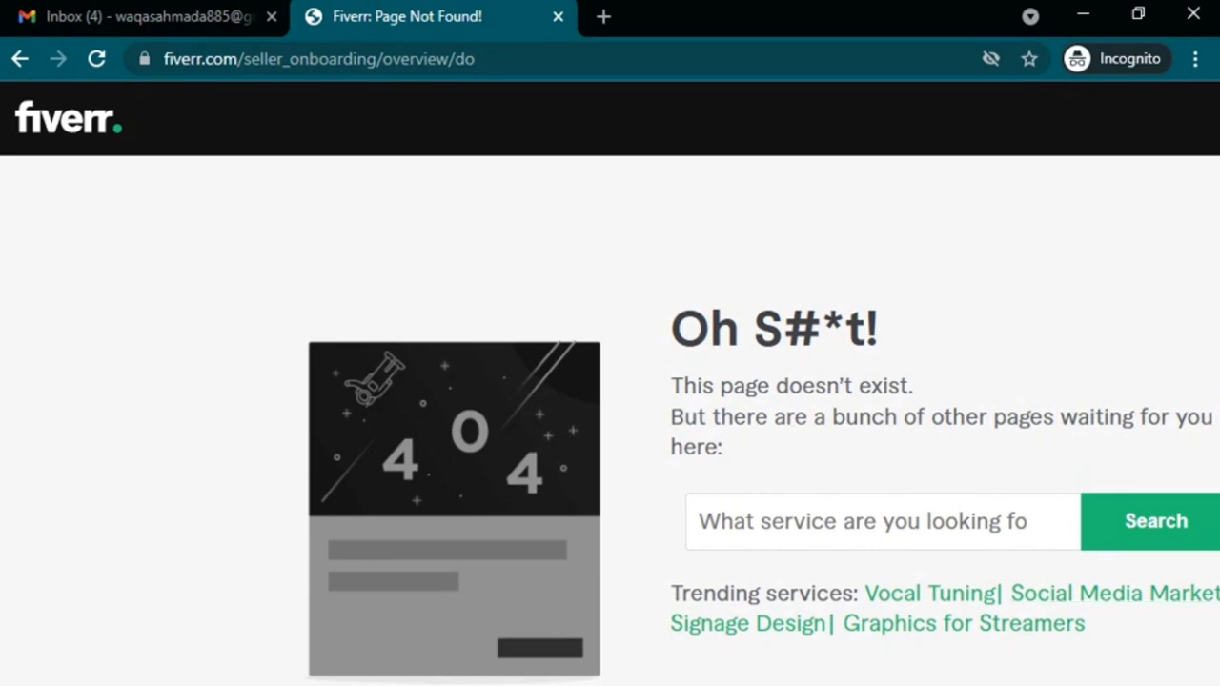
Step: Leave the page-not-found error and open the Become a Seller onboarding overview
key("ctrl+1")
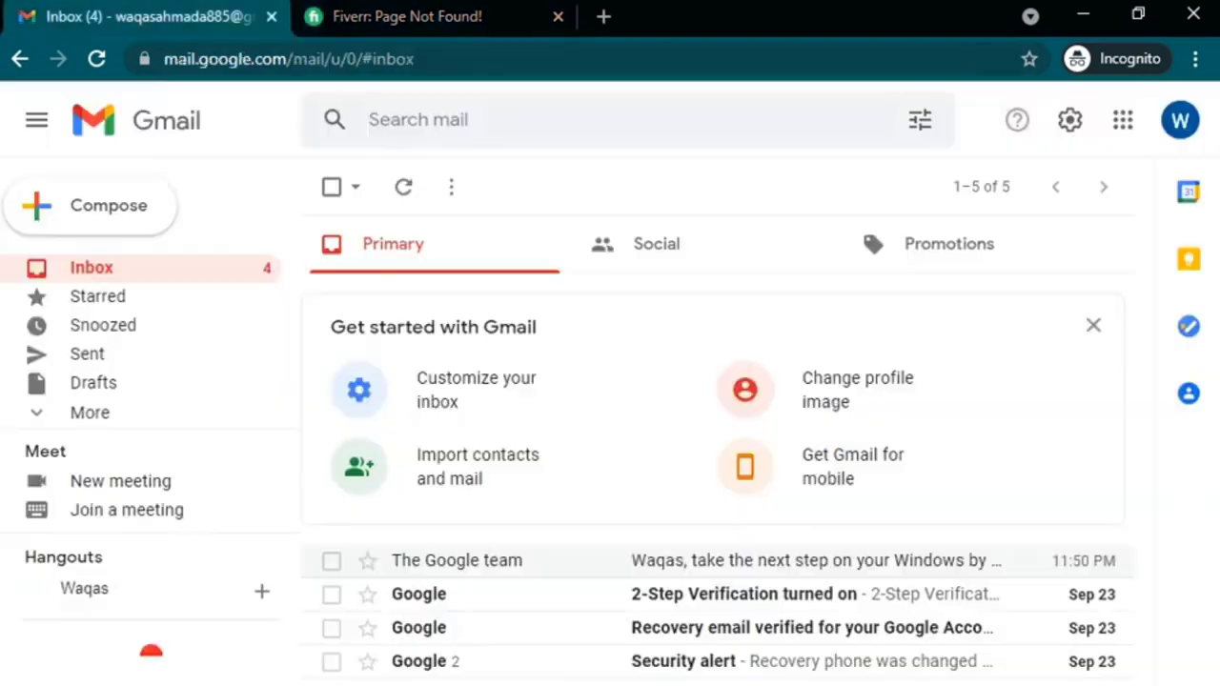
key("ctrl+2")
key("alt+Left")
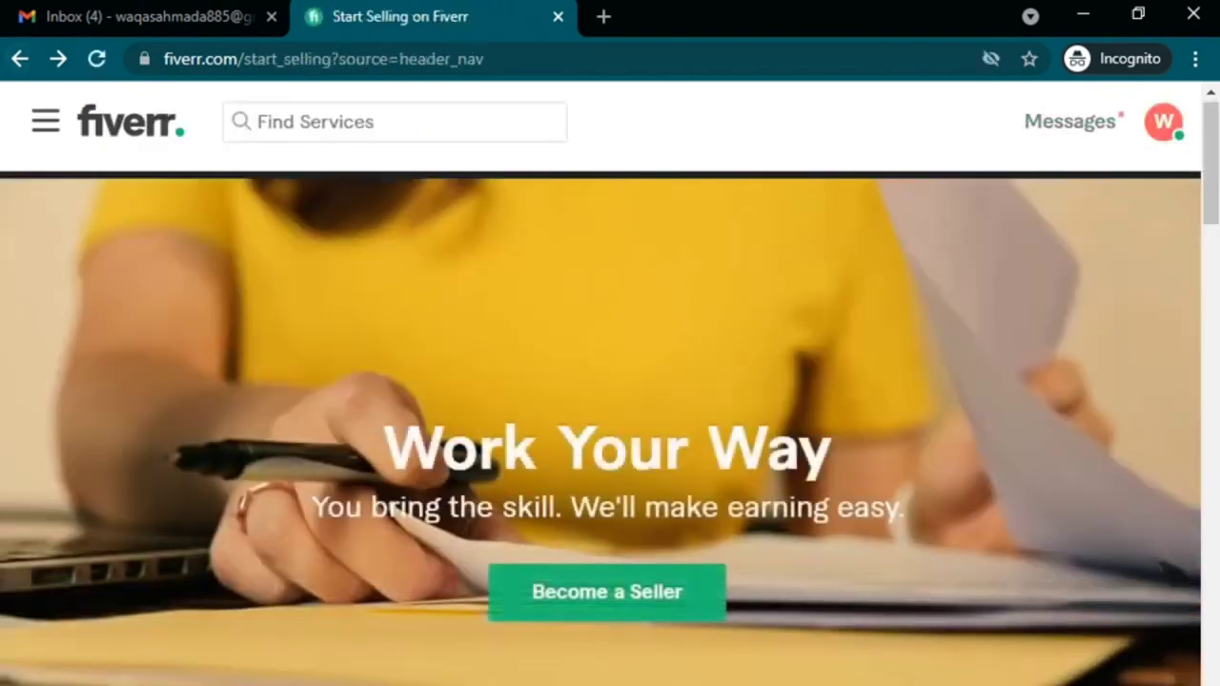
scroll(610, 381, "down", 8)
scroll(610, 381, "down", 9)
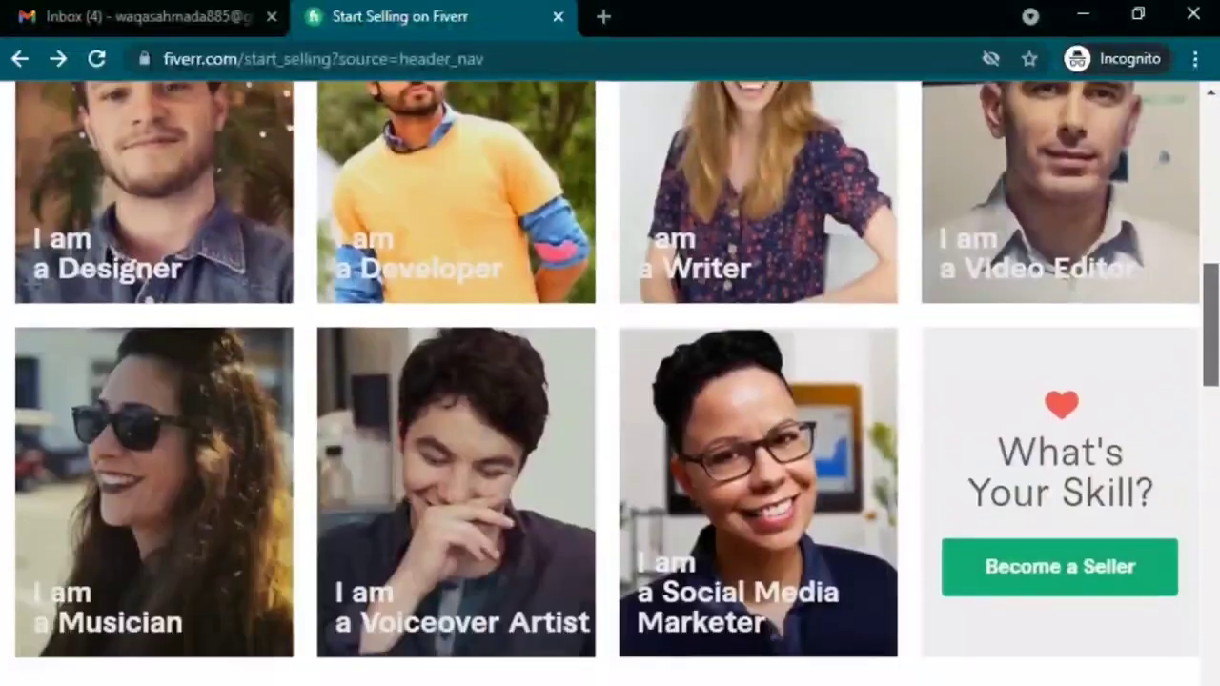
scroll(610, 381, "up", 17)
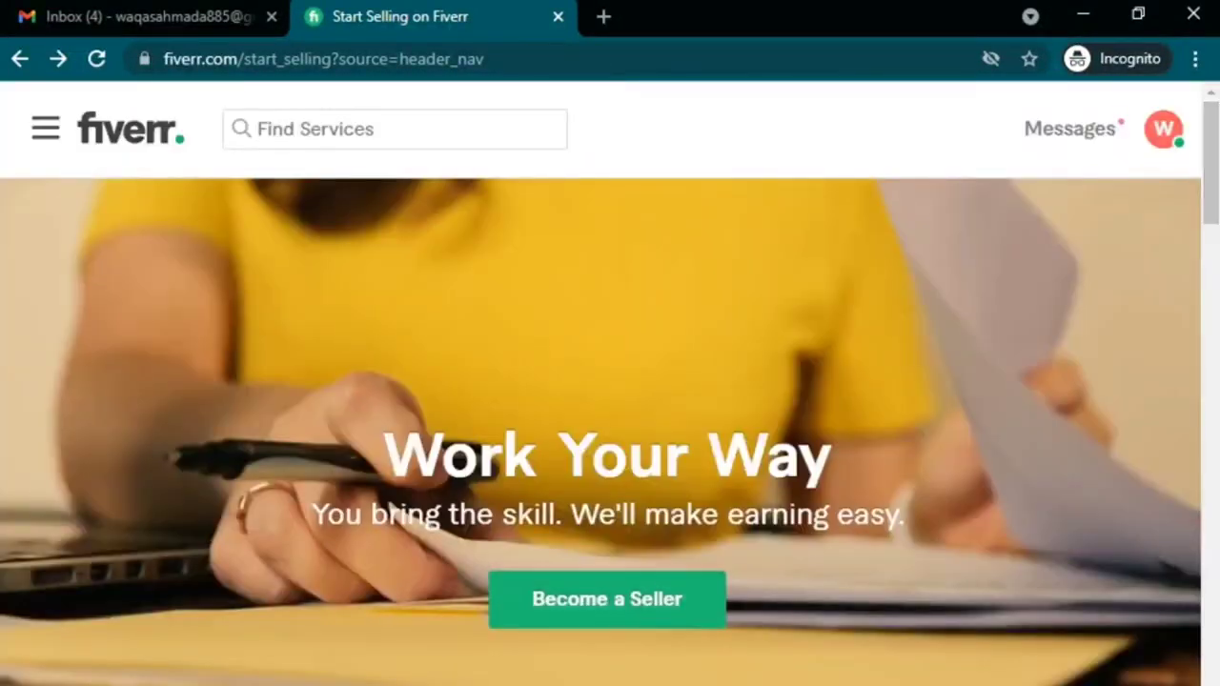
left_click(607, 599)
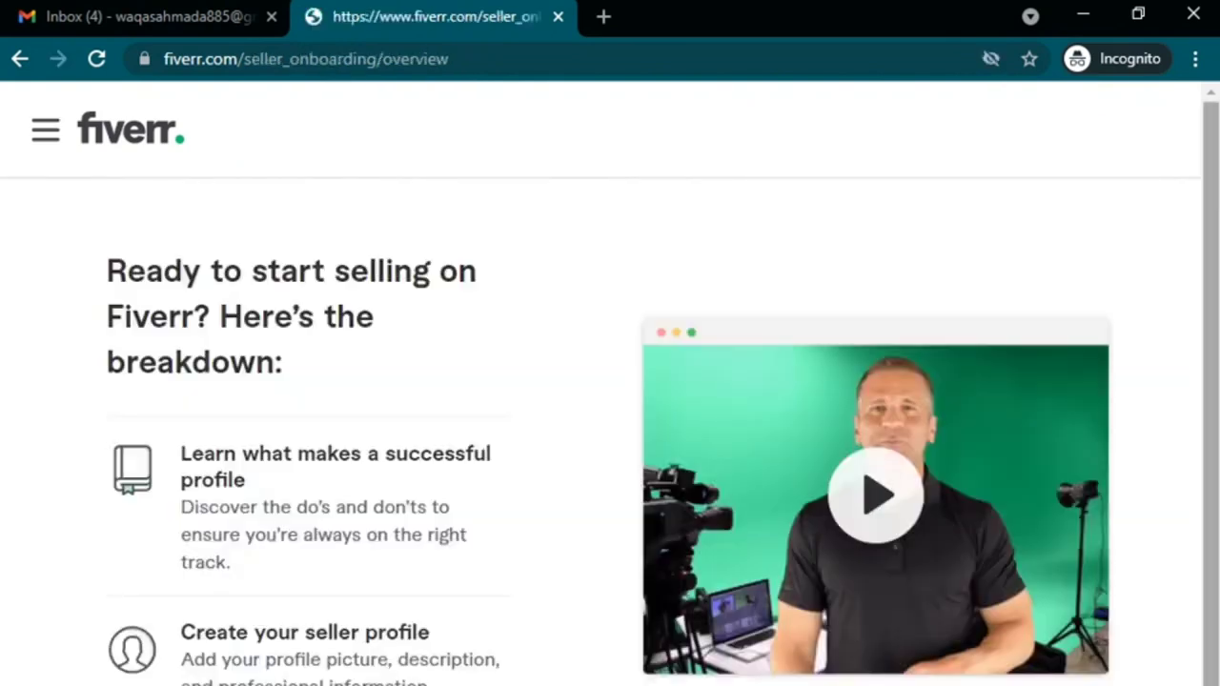
Step: Scroll through the onboarding overview and do's and don'ts pages to reach Personal Info
scroll(611, 381, "down", 1)
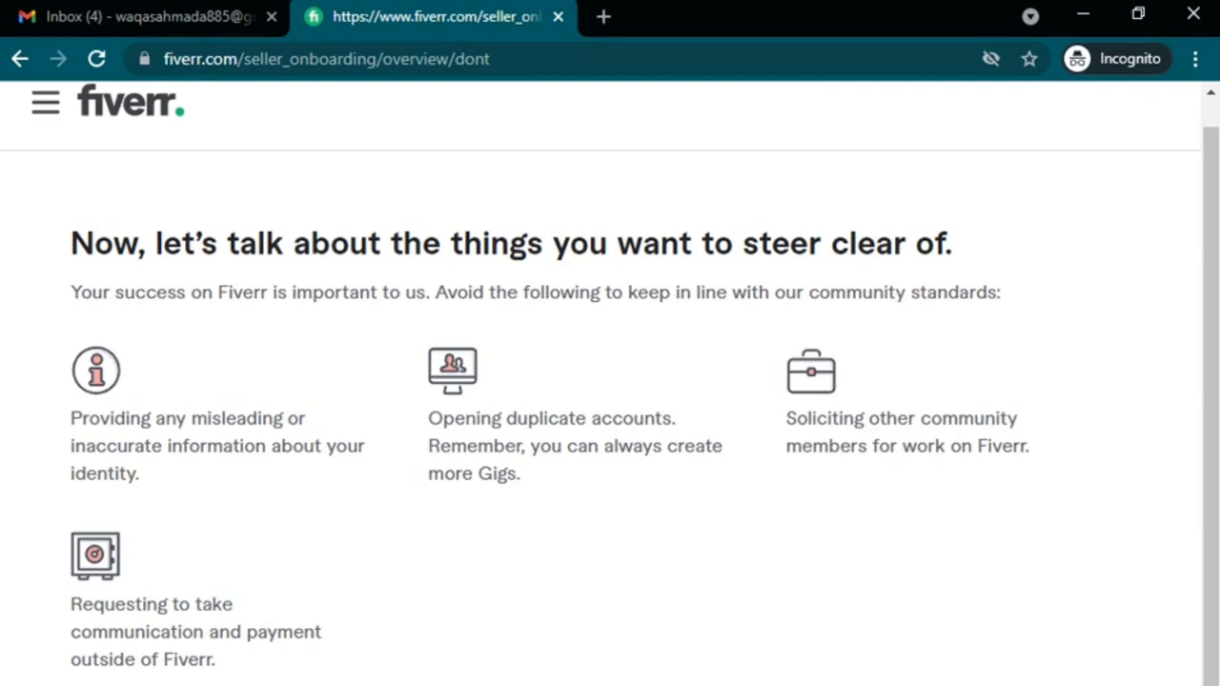
scroll(610, 381, "up", 1)
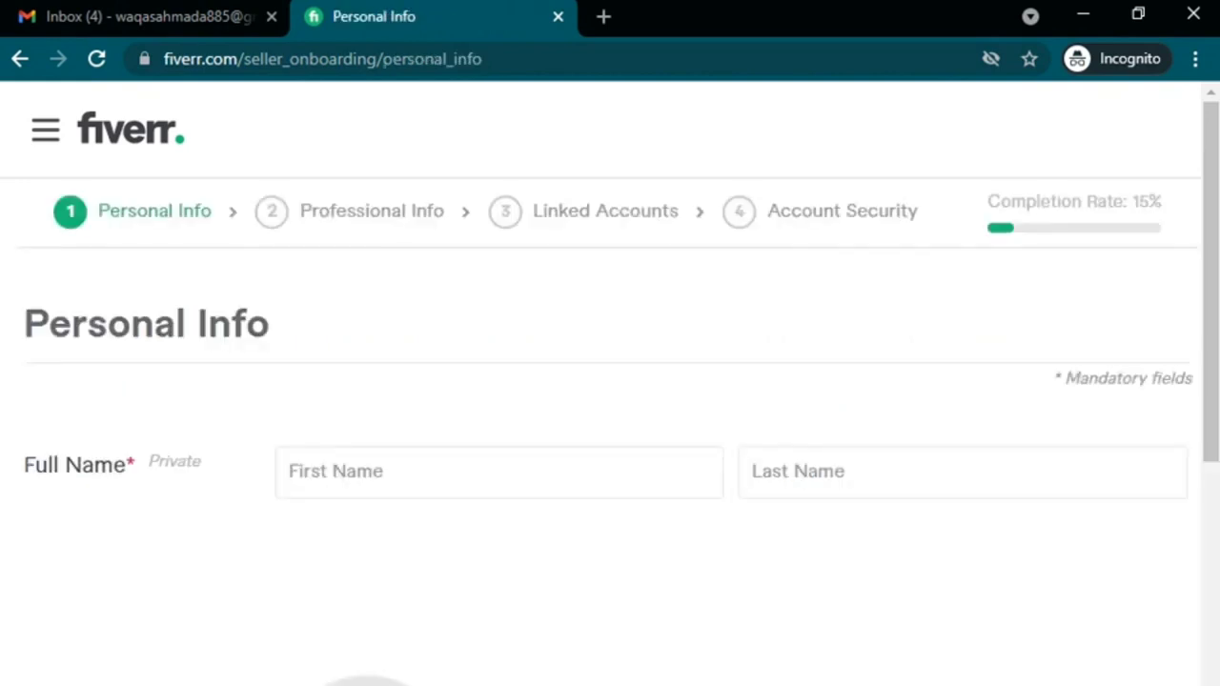
Step: Enter the seller's first and last name in the Full Name fields
left_click(477, 470)
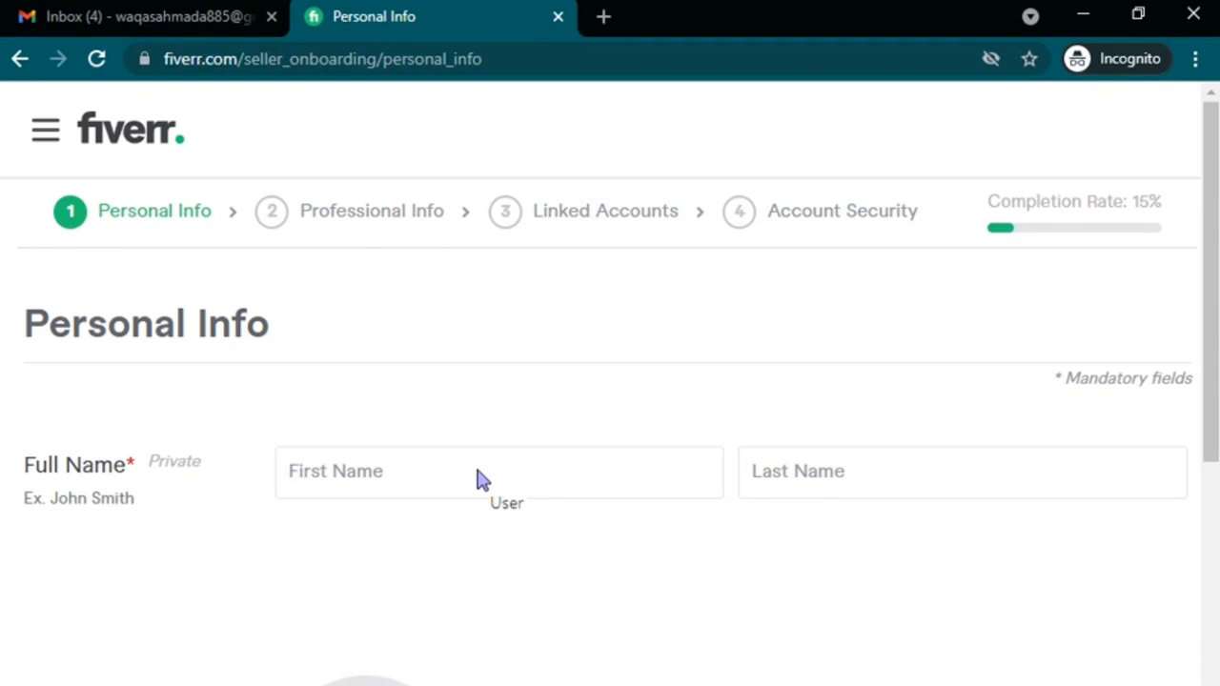
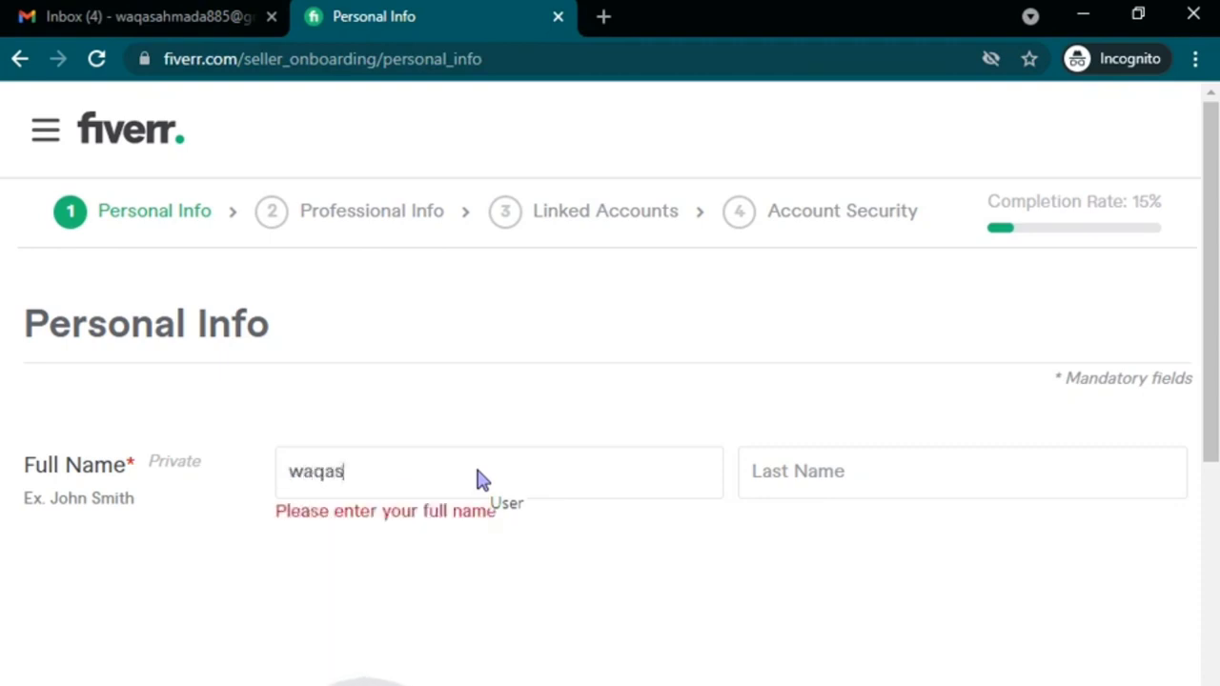
key("Tab")
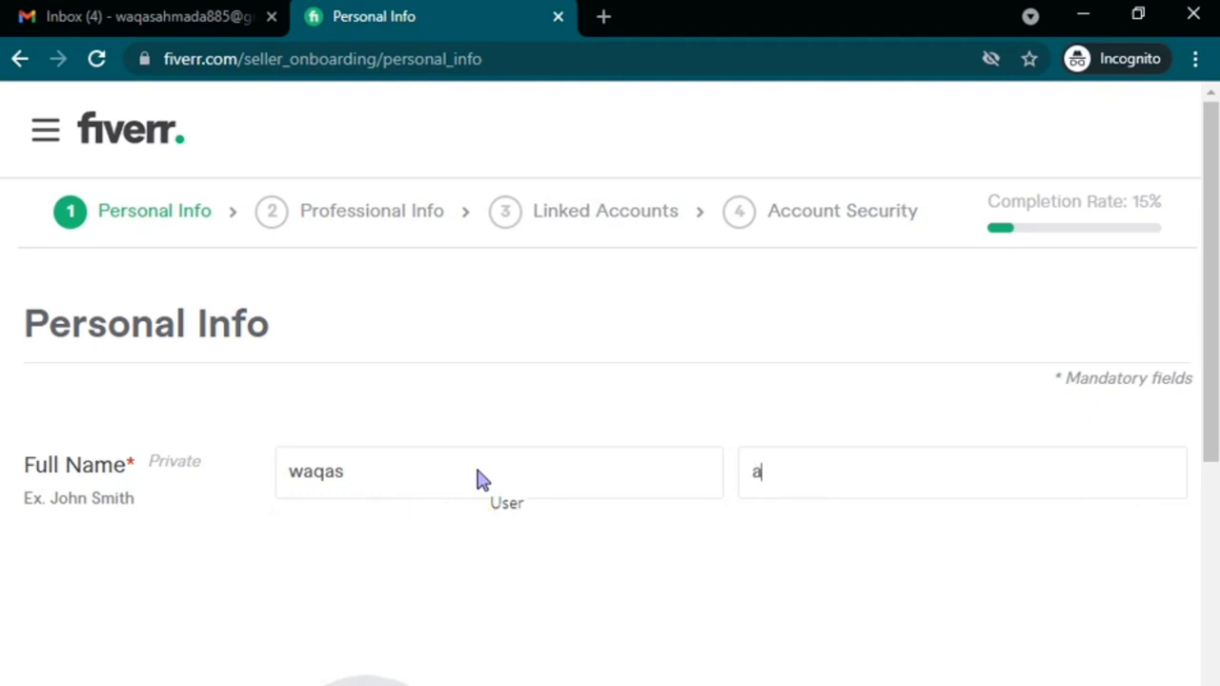
Step: Open the file picker for the profile picture
scroll(482, 480, "down", 2)
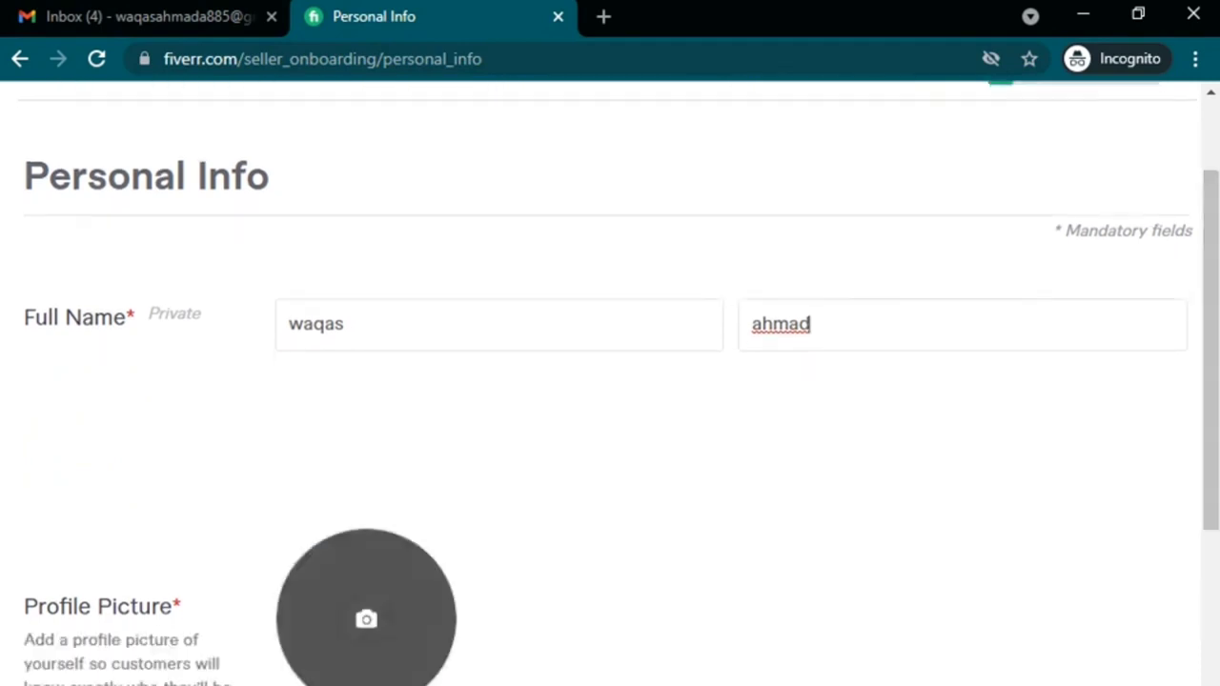
scroll(610, 381, "up", 2)
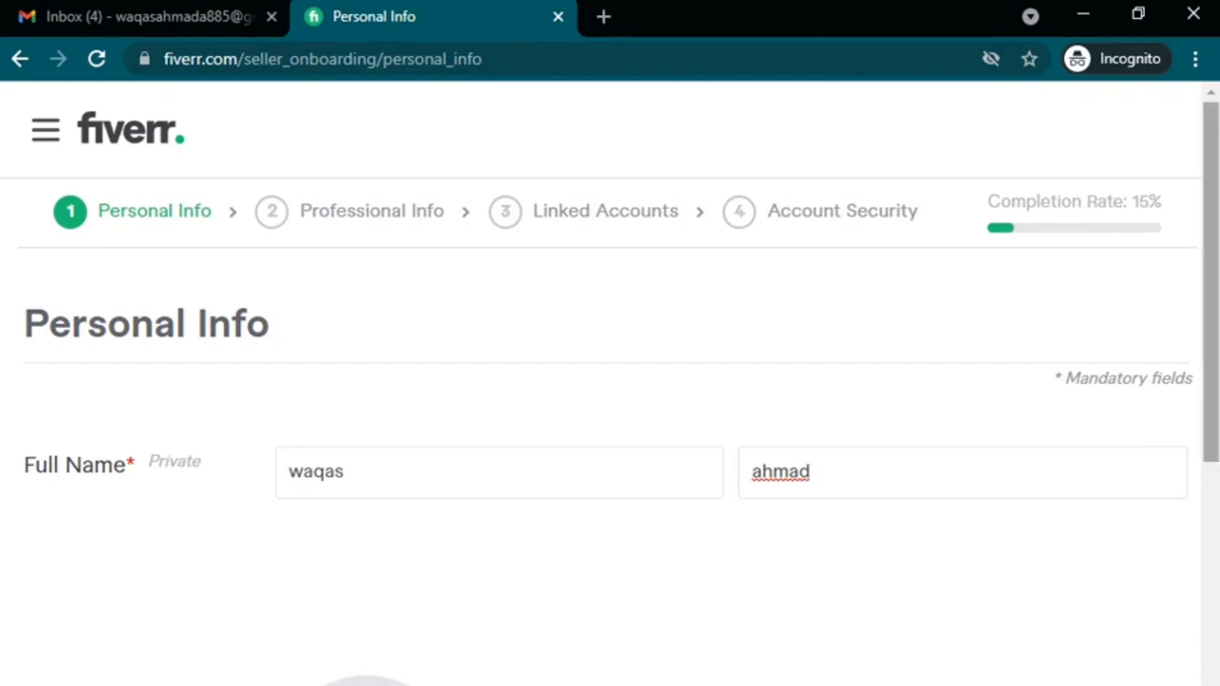
scroll(610, 381, "down", 1)
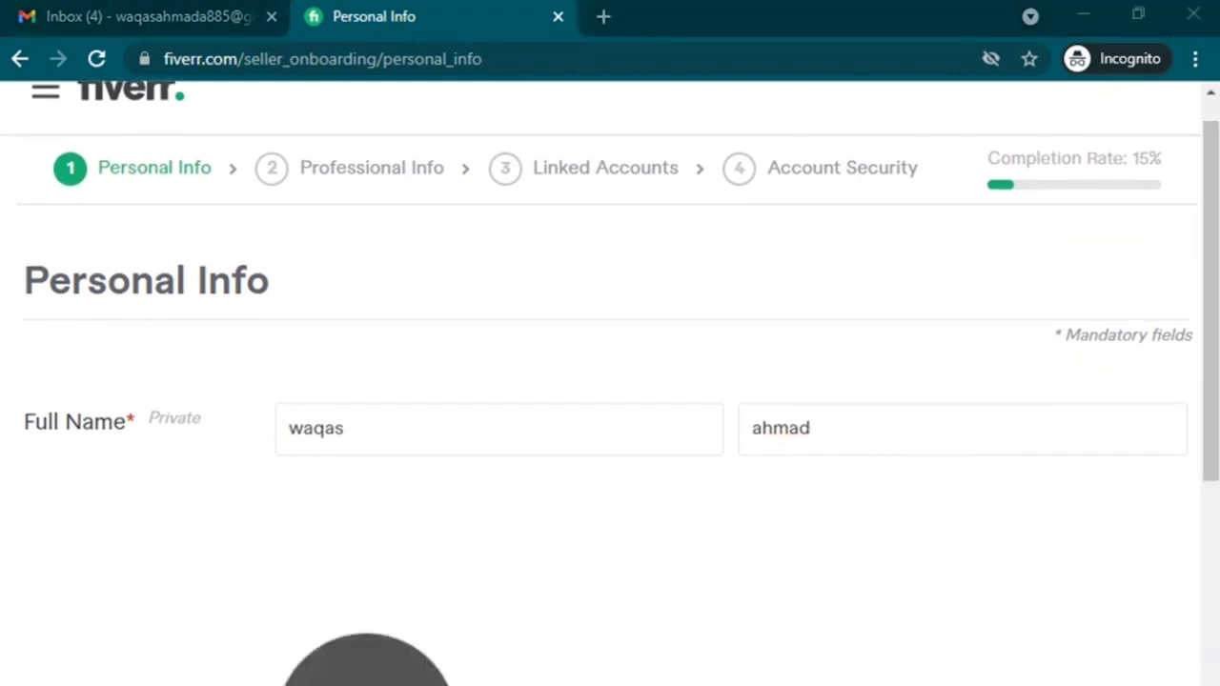
left_click(367, 658)
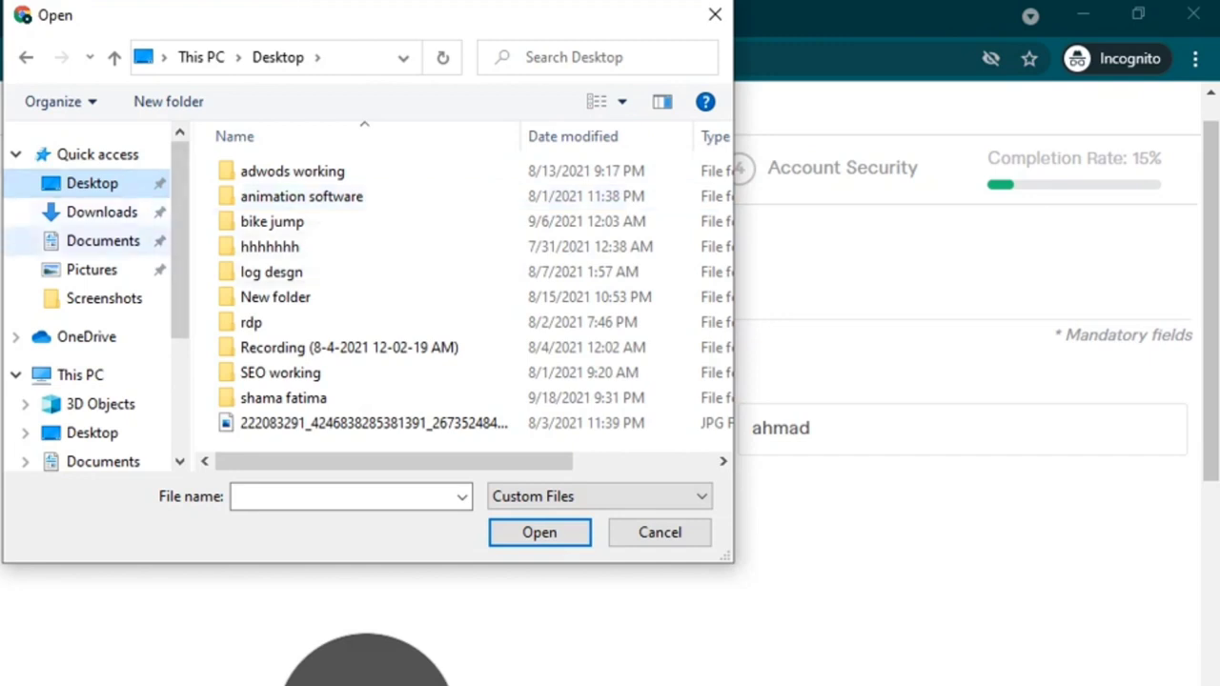
left_click(92, 269)
double_click(276, 185)
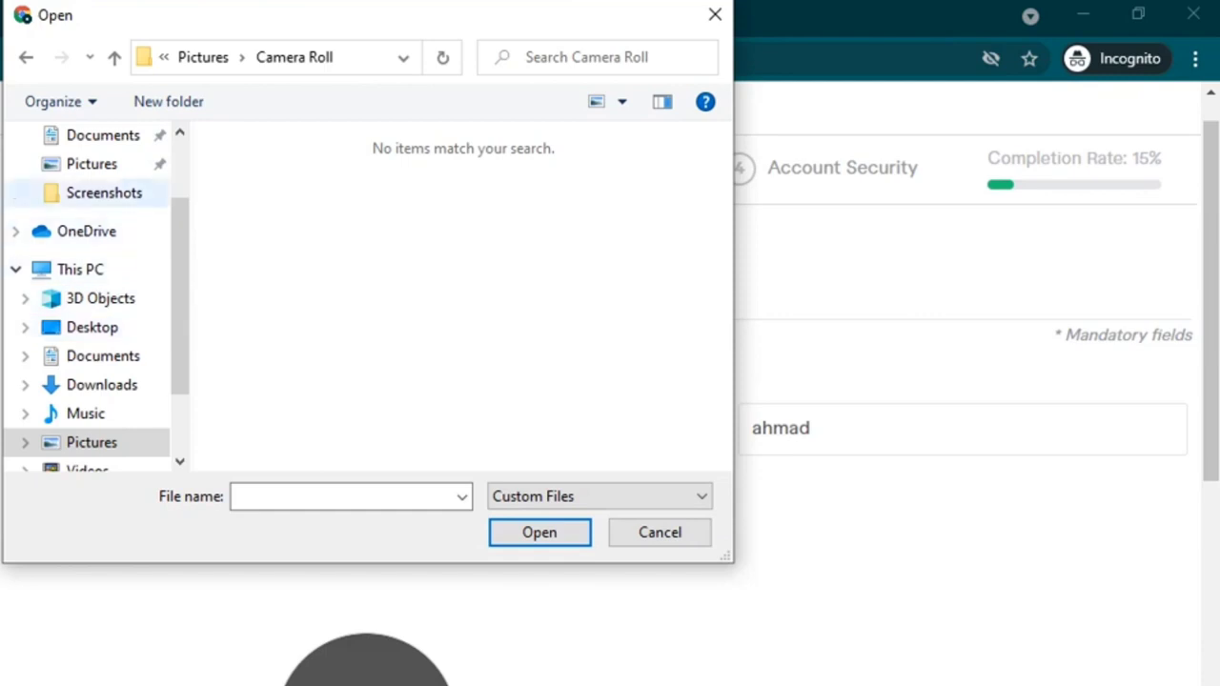
left_click(92, 164)
double_click(403, 190)
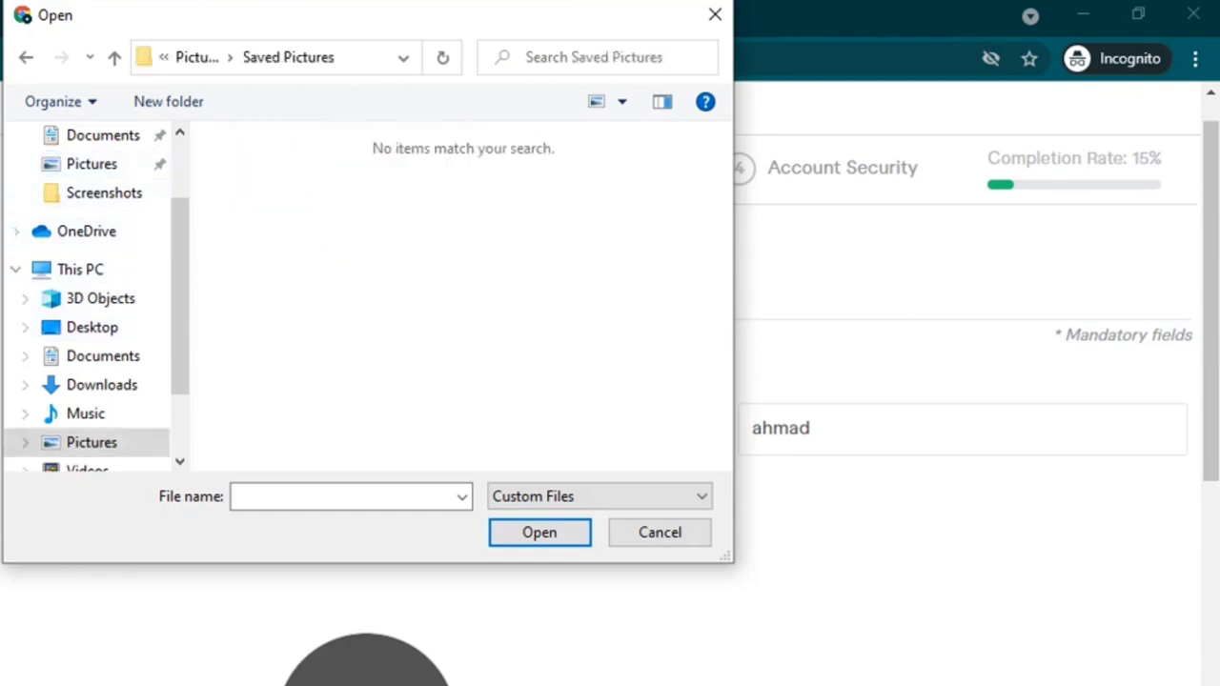
scroll(86, 289, "down", 2)
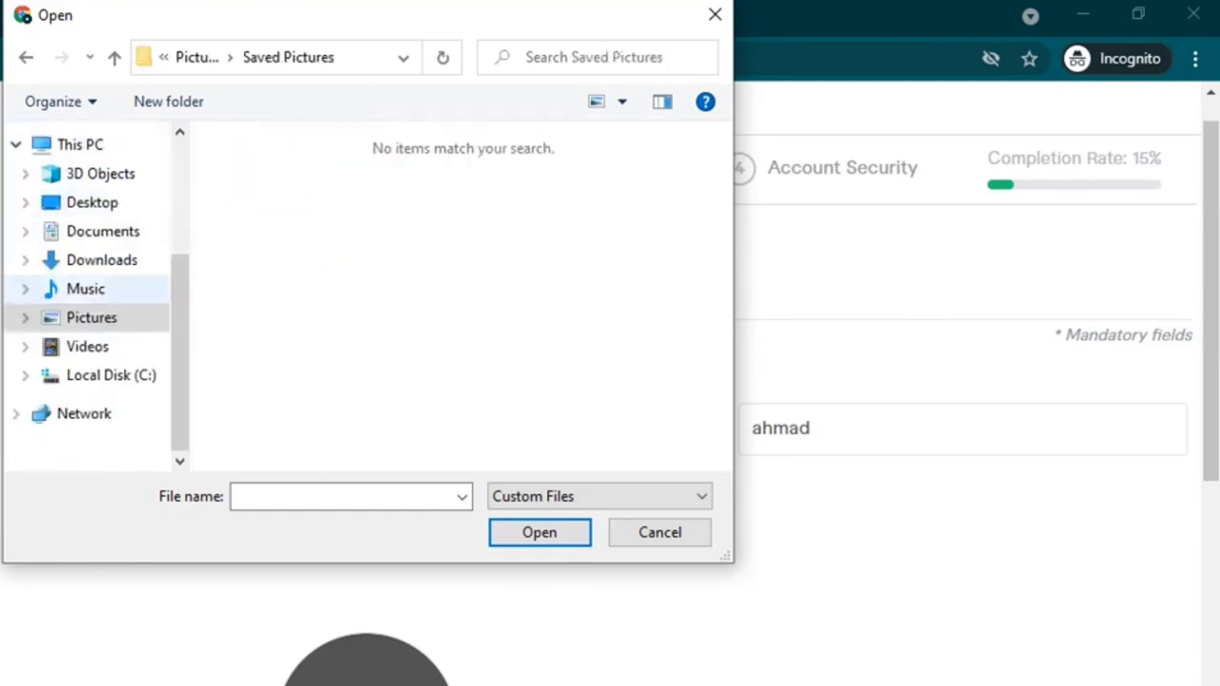
left_click(91, 317)
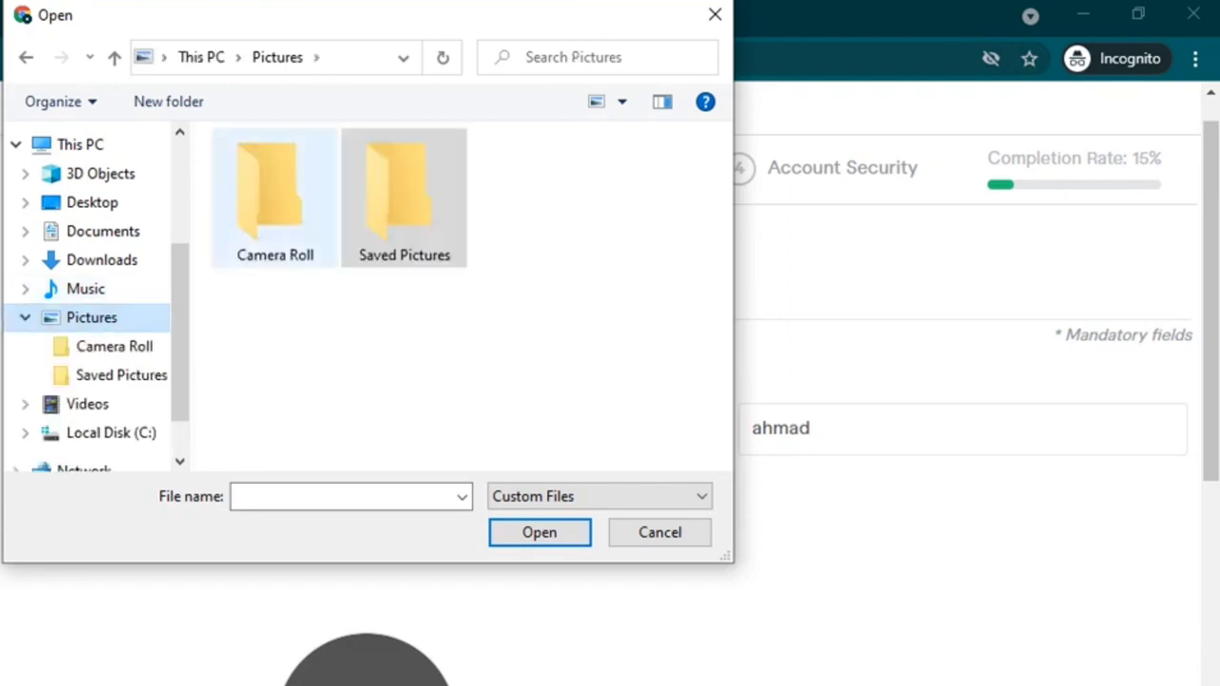
double_click(275, 191)
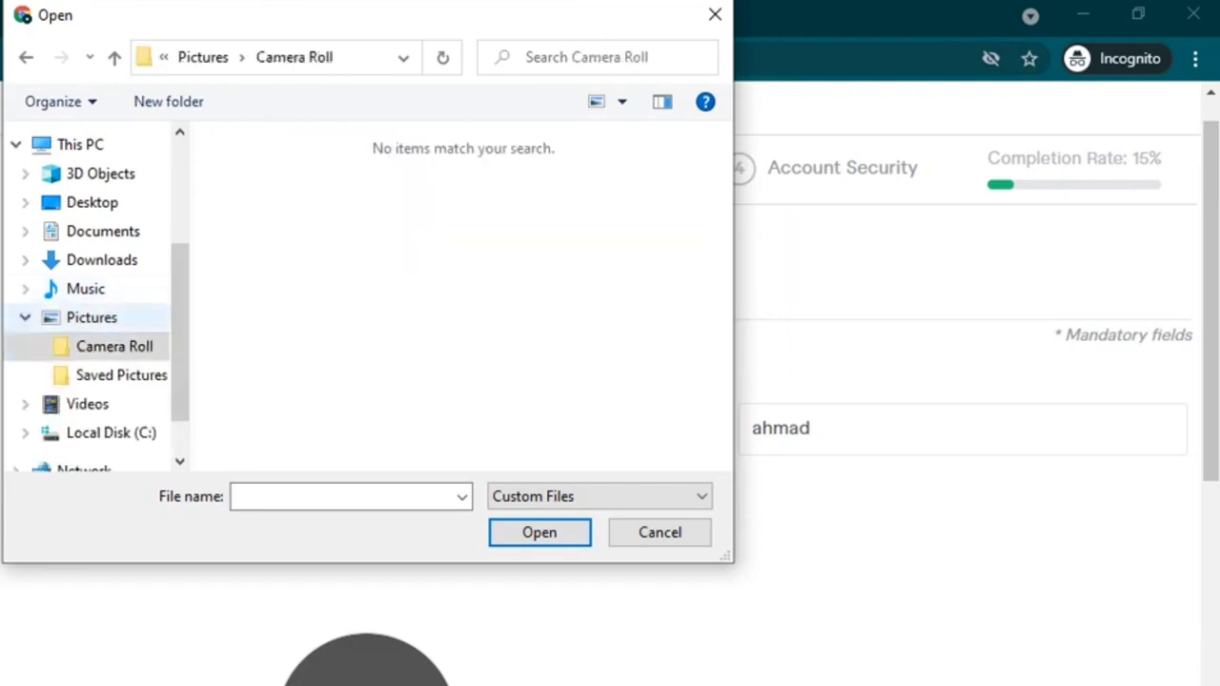
left_click(91, 318)
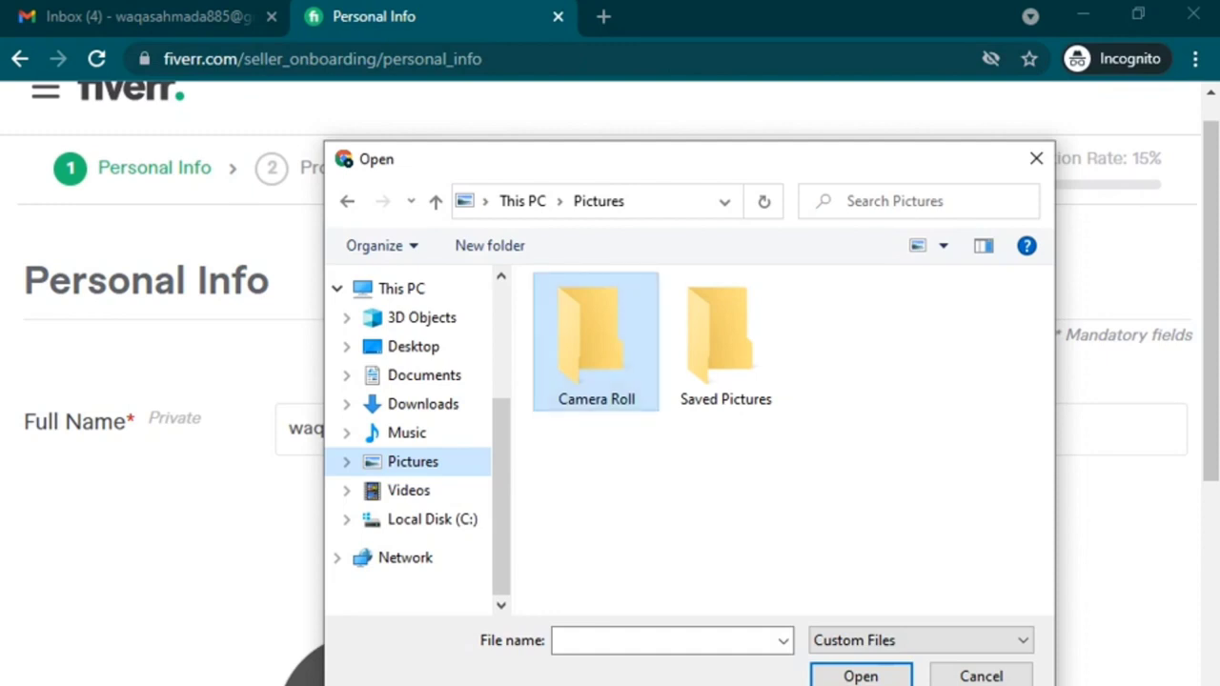
scroll(410, 443, "up", 1)
scroll(410, 382, "up", 3)
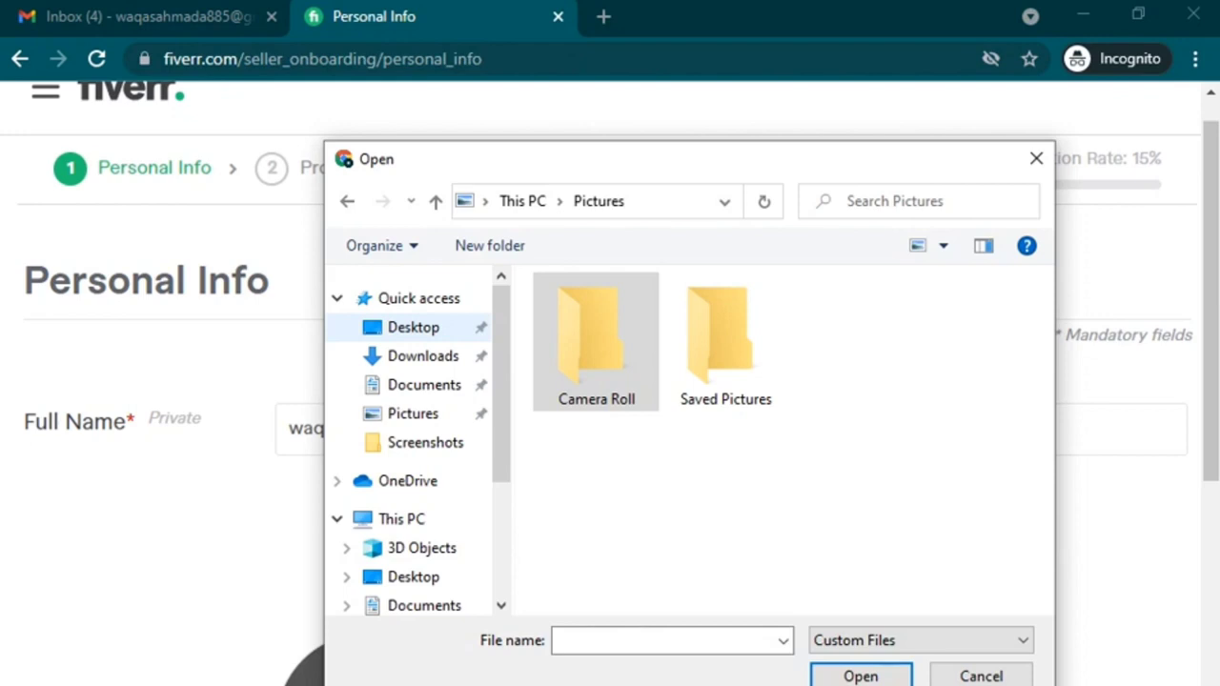
left_click(423, 355)
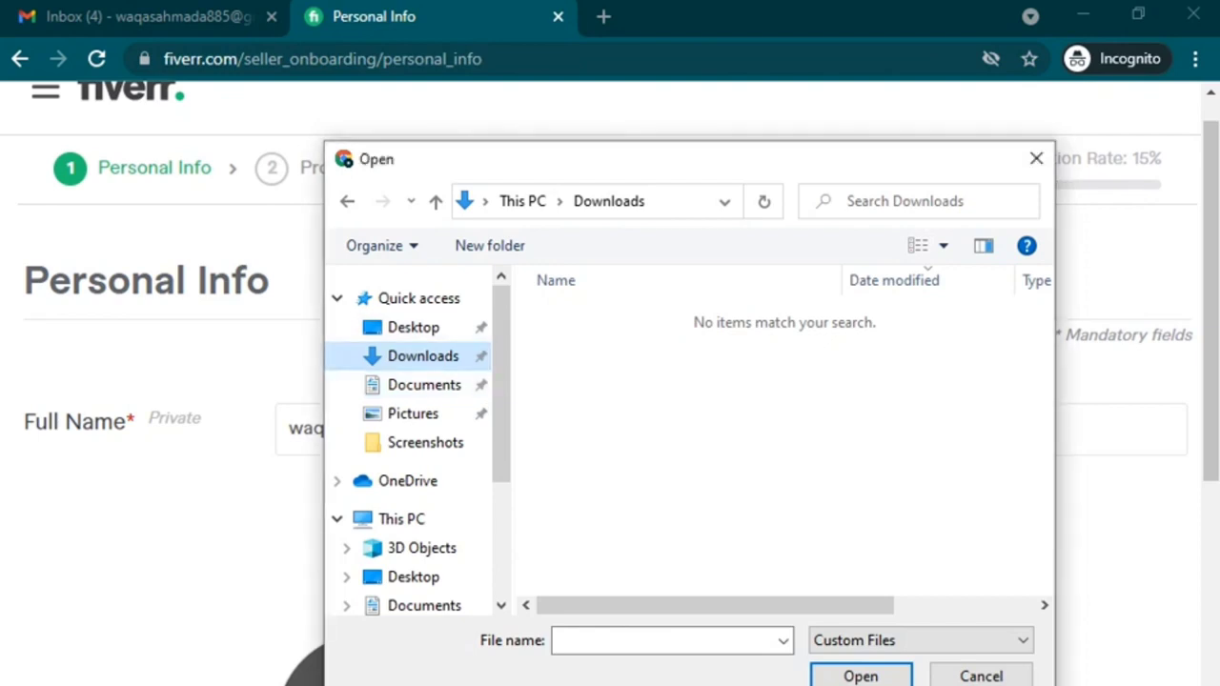
key("Escape")
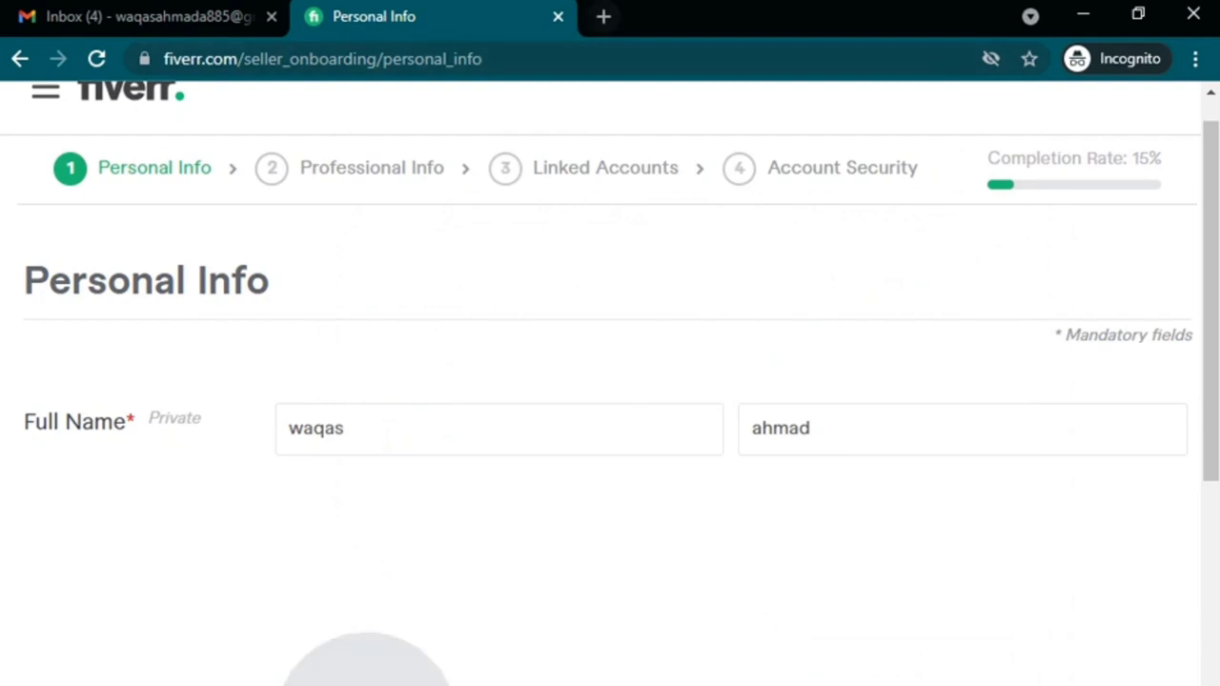
Step: In a new tab, show Google image results for 'pict'
left_click(603, 16)
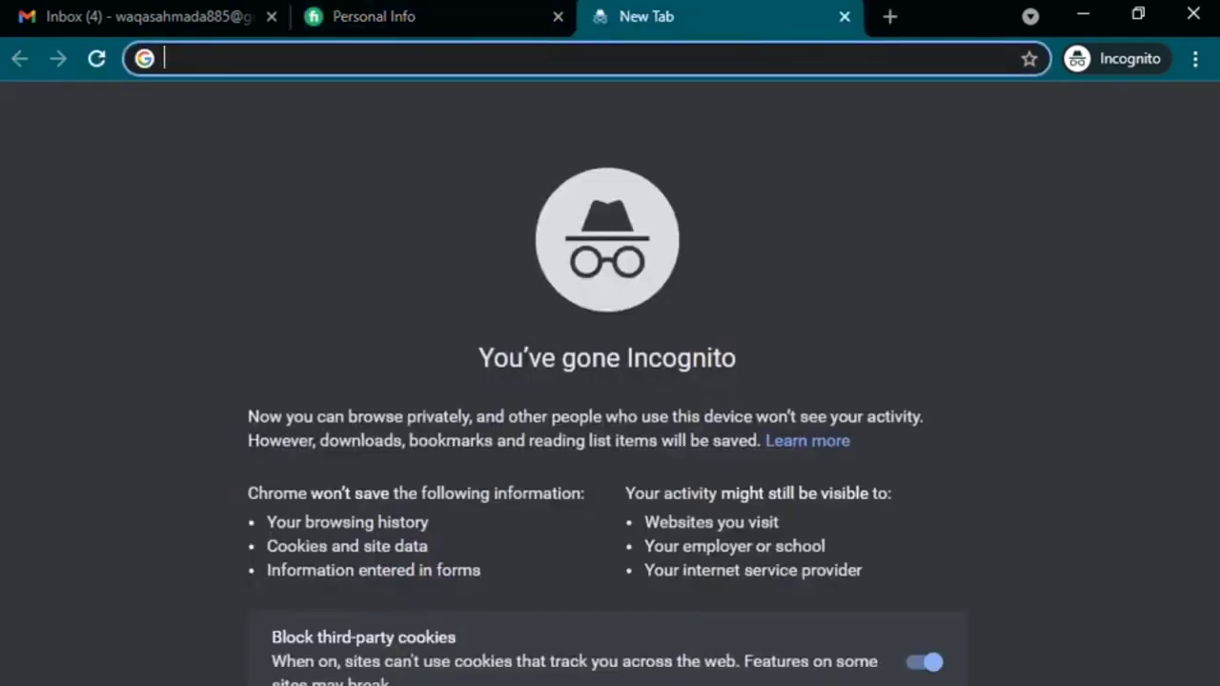
type("pic")
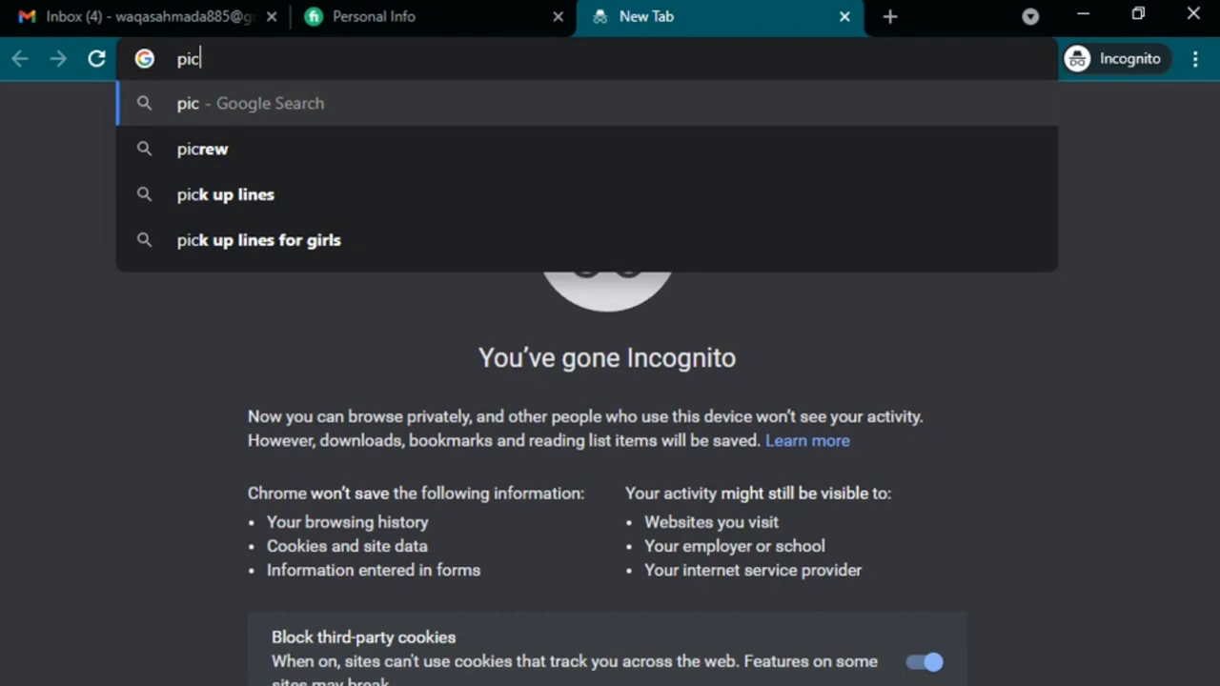
type("t")
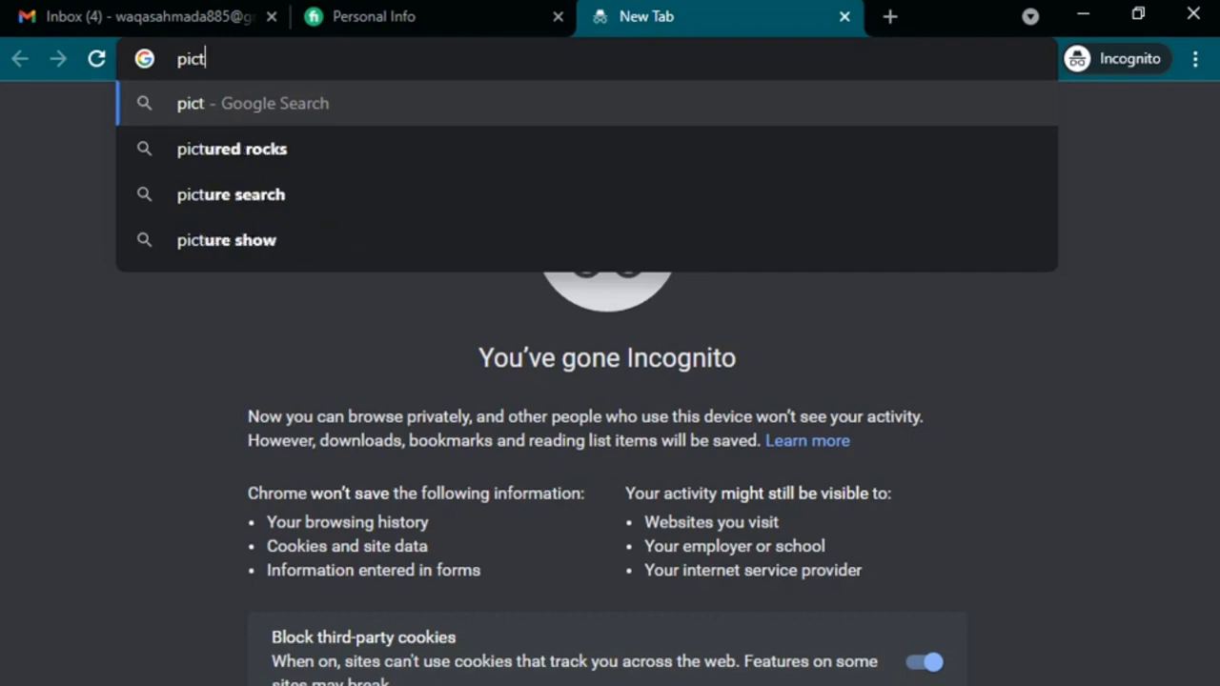
key("Return")
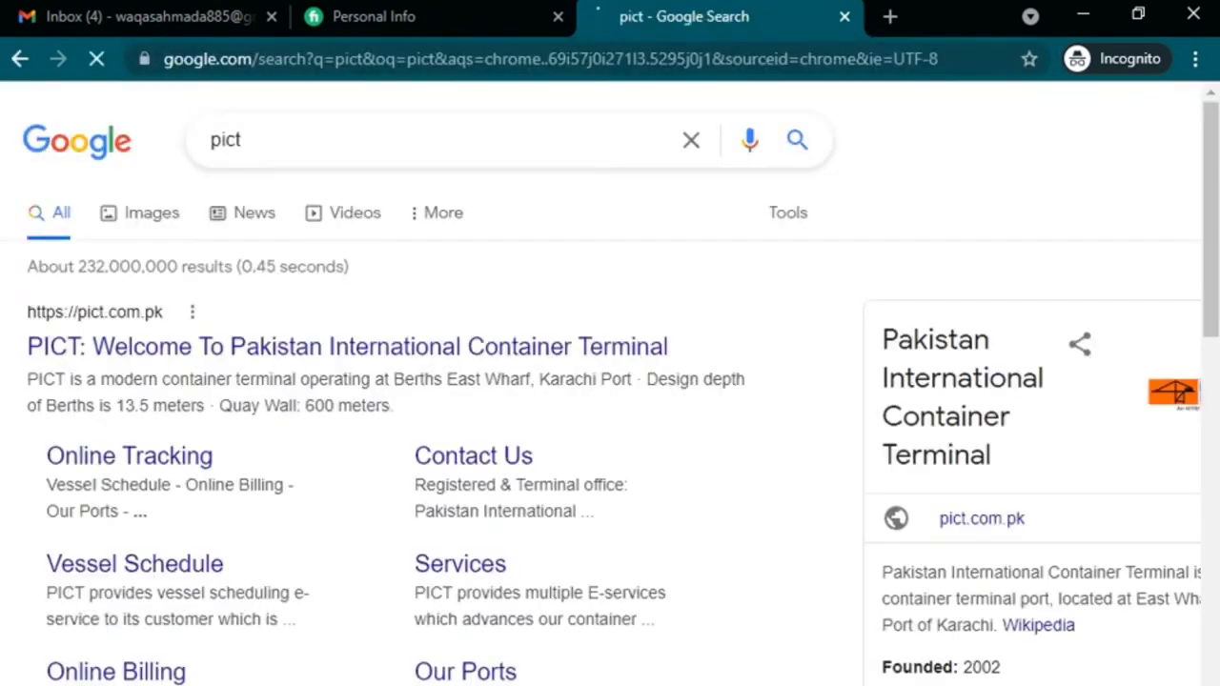
left_click(152, 212)
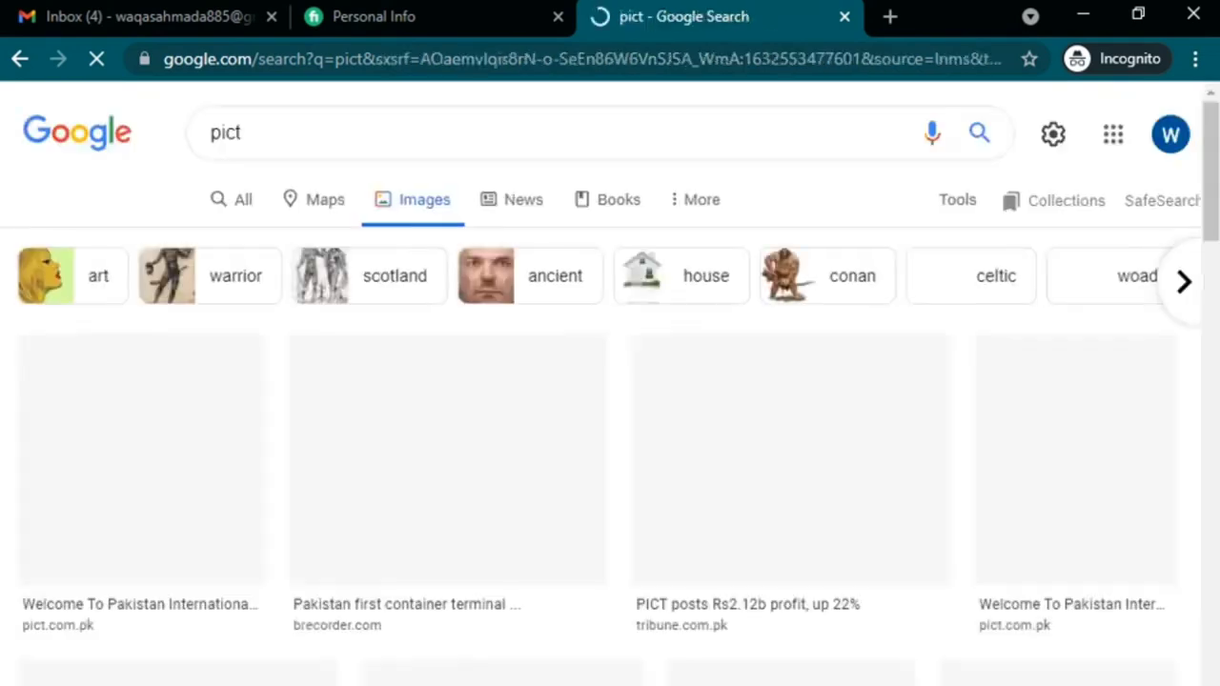
scroll(610, 430, "down", 5)
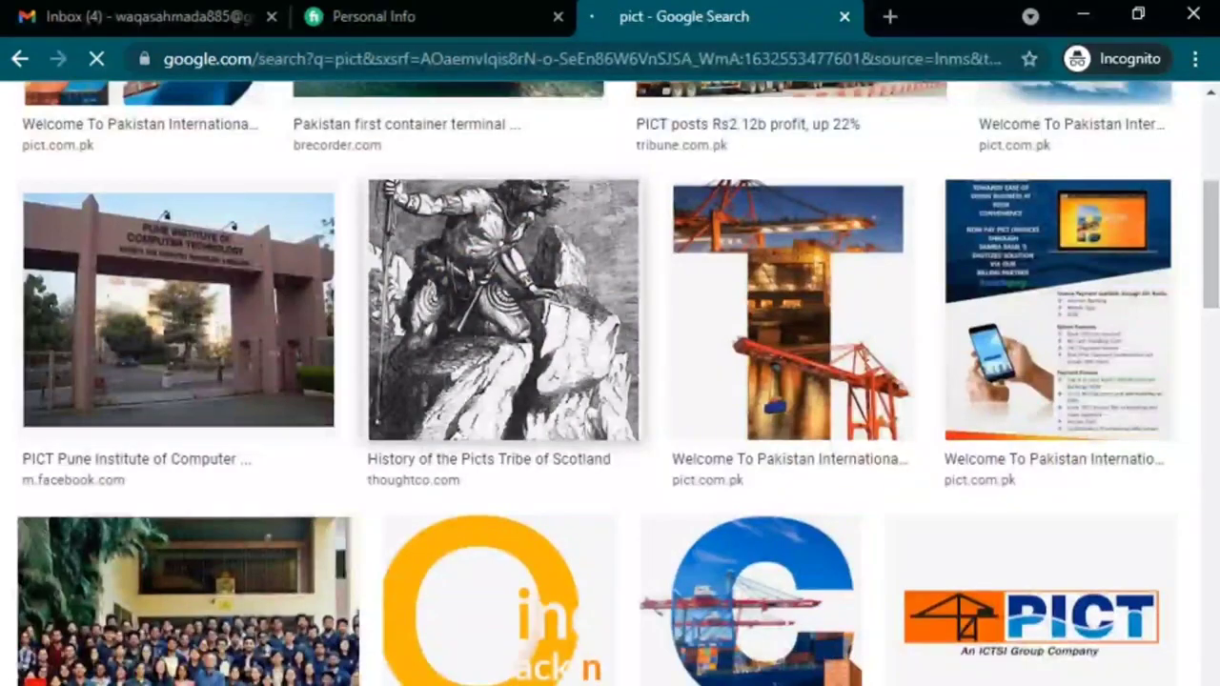
scroll(611, 429, "down", 3)
scroll(496, 382, "down", 1)
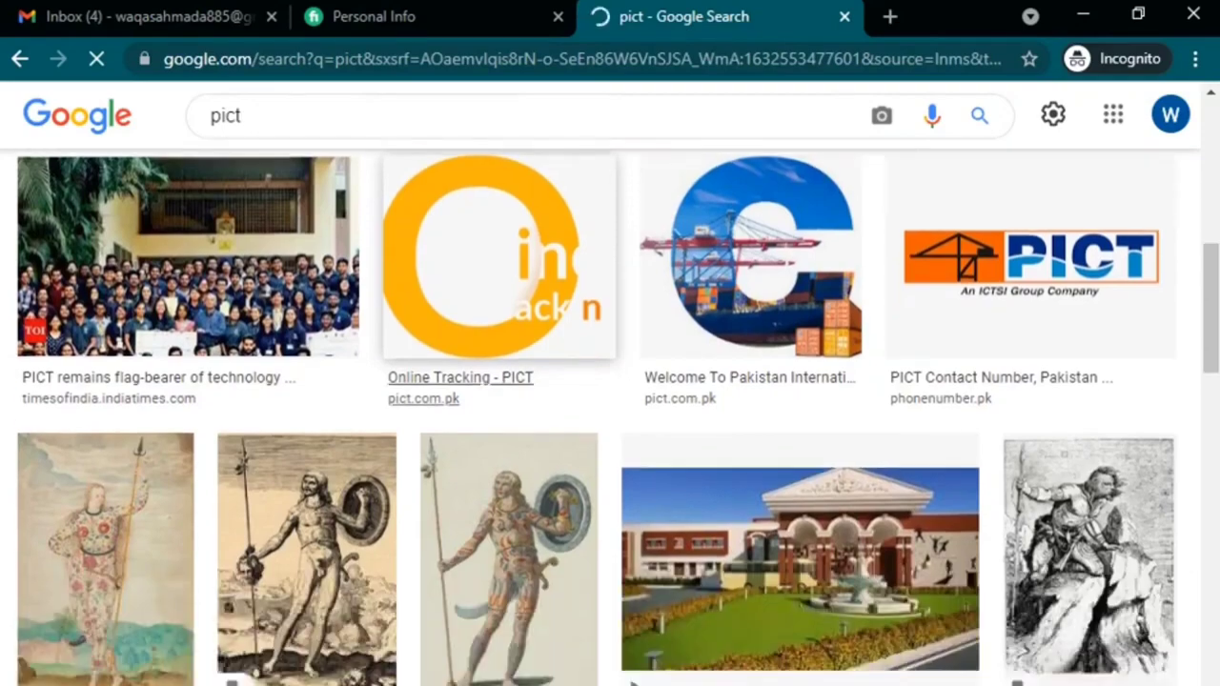
scroll(610, 429, "up", 5)
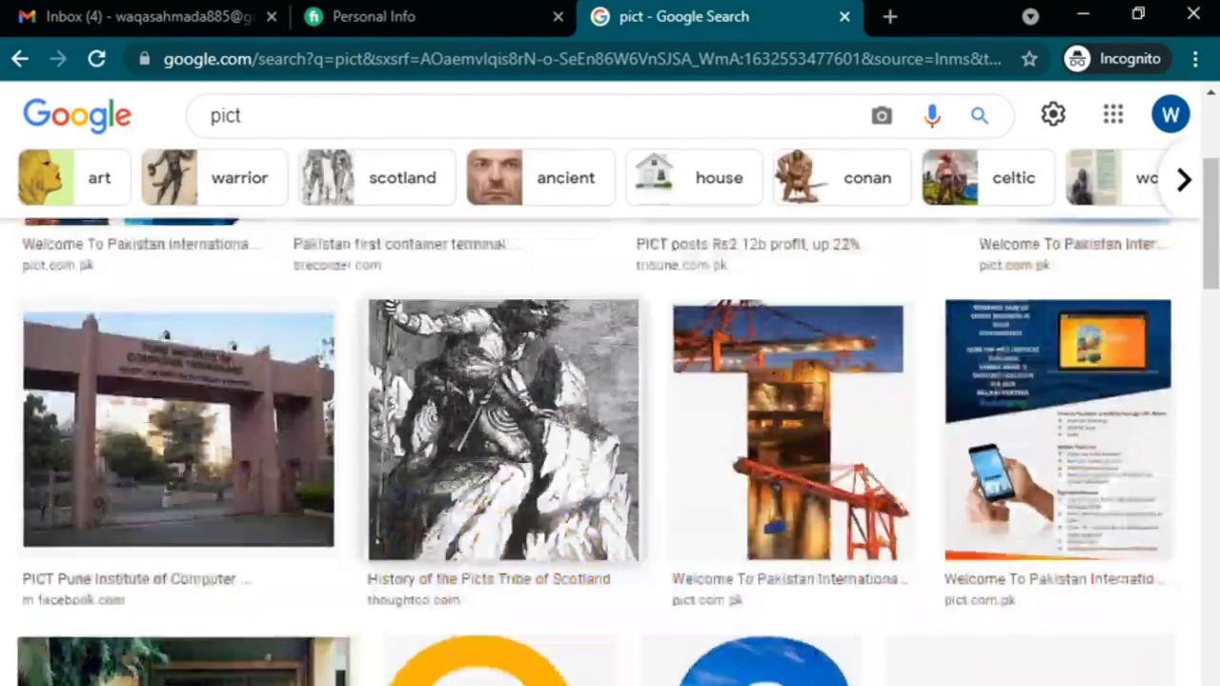
left_click(242, 116)
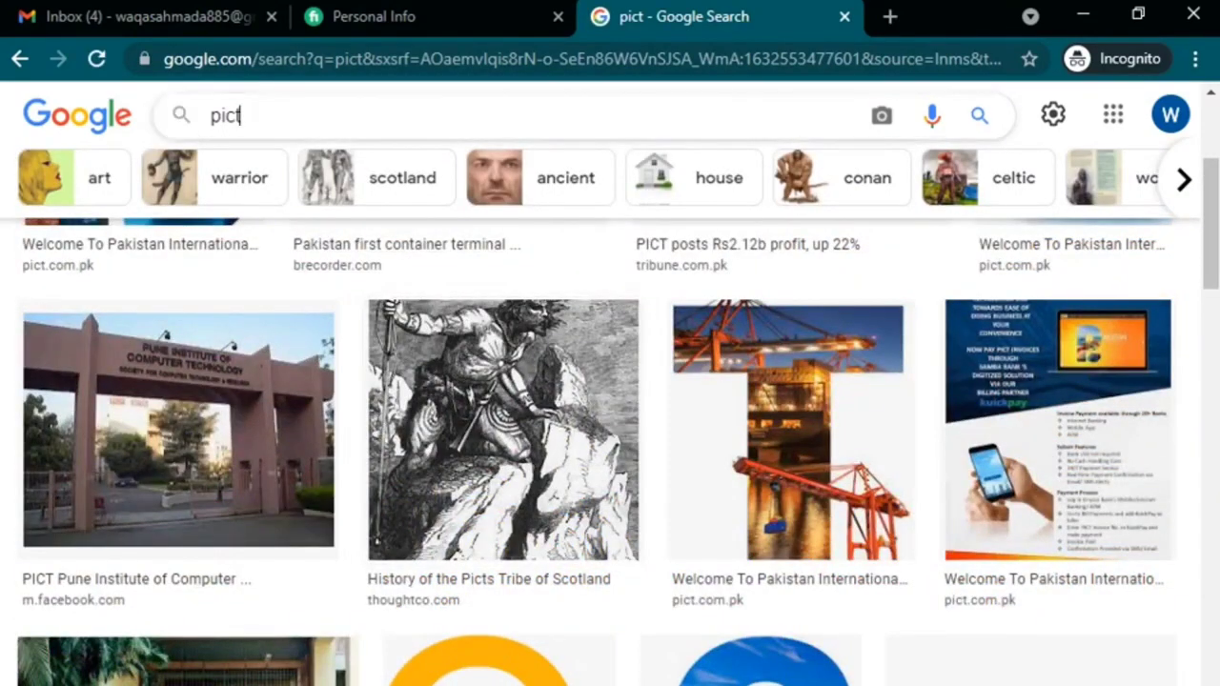
key("BackSpace")
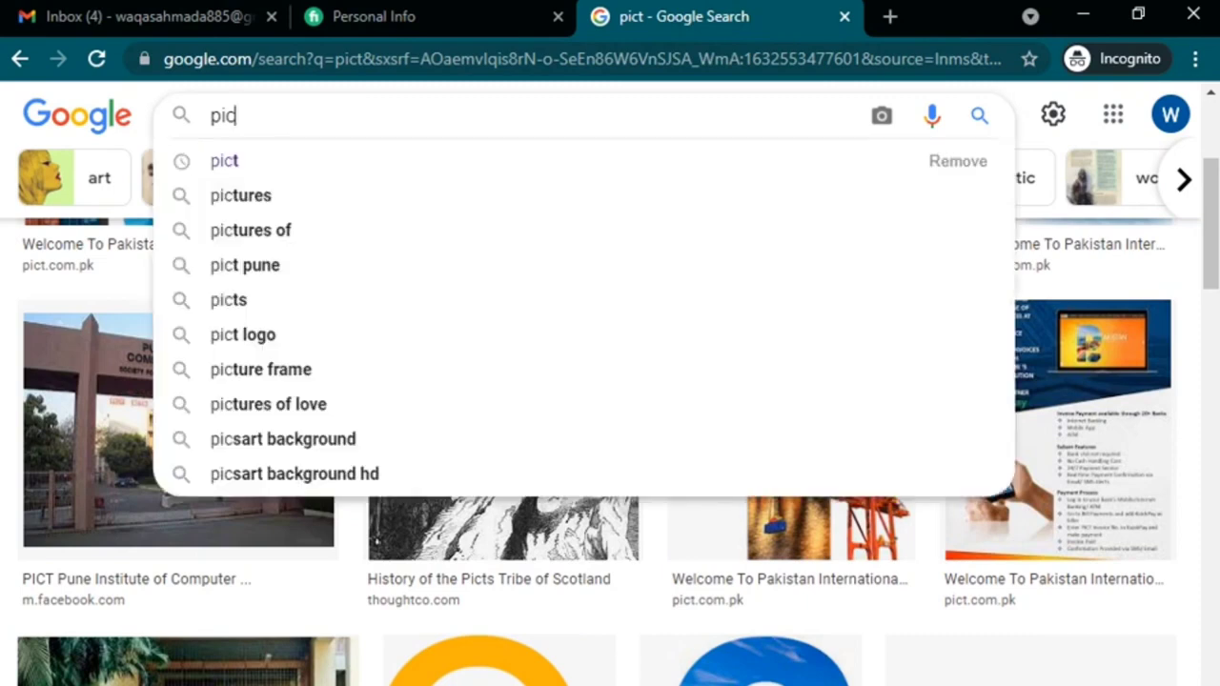
type("t")
key("Return")
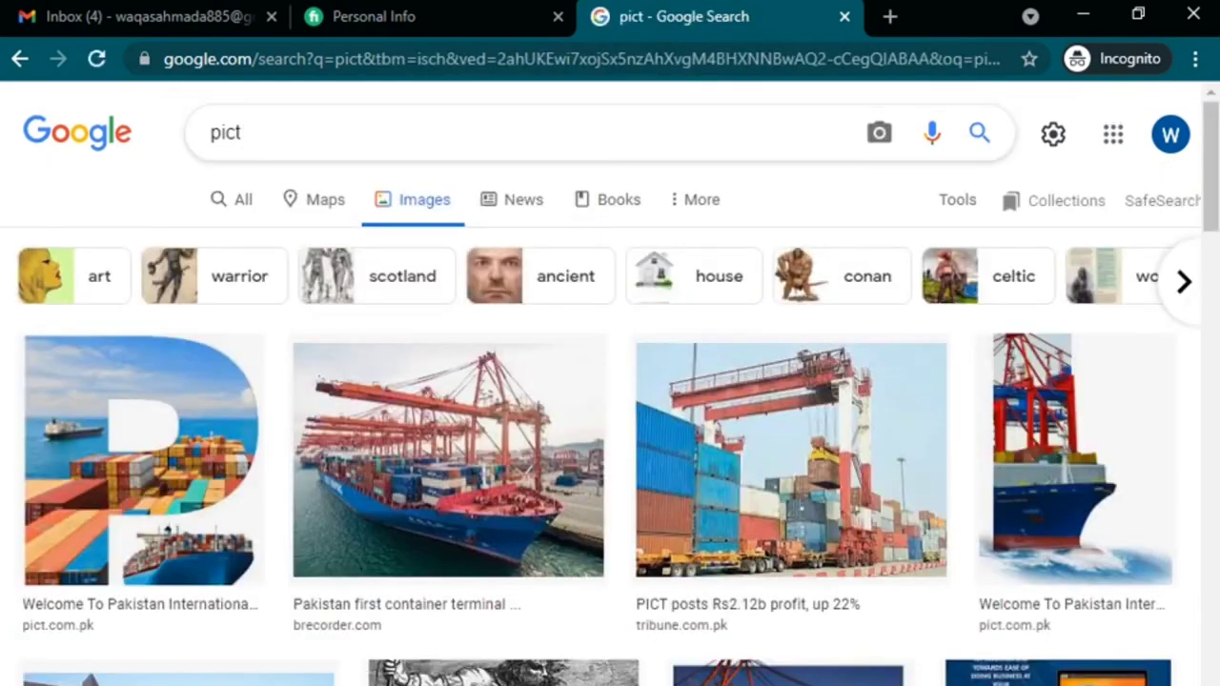
Step: Change the image search to 'pictures pakistan'
left_click(240, 133)
key("BackSpace")
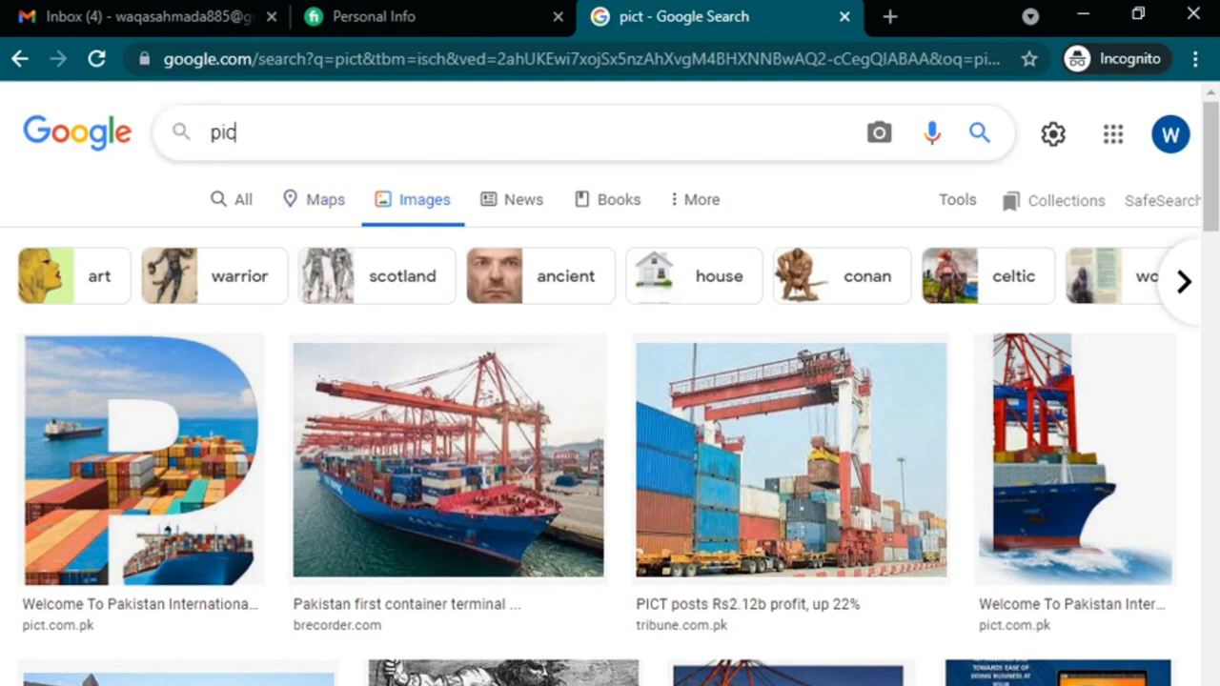
key("Down")
key("Down")
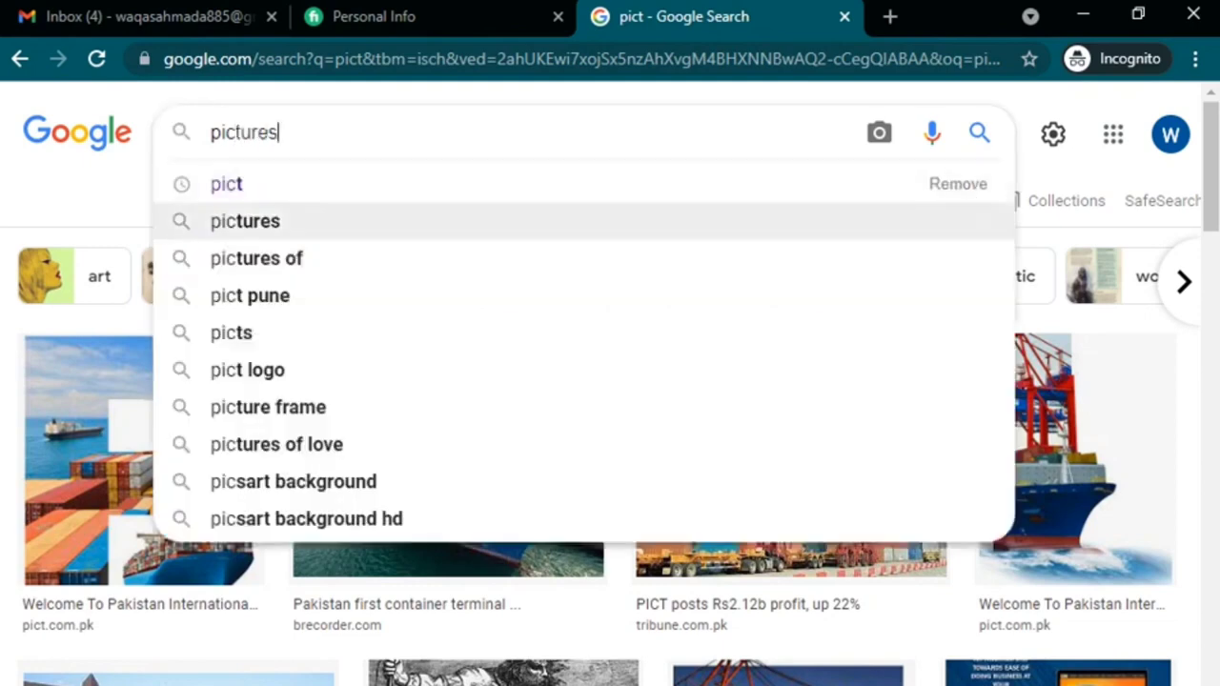
key("Return")
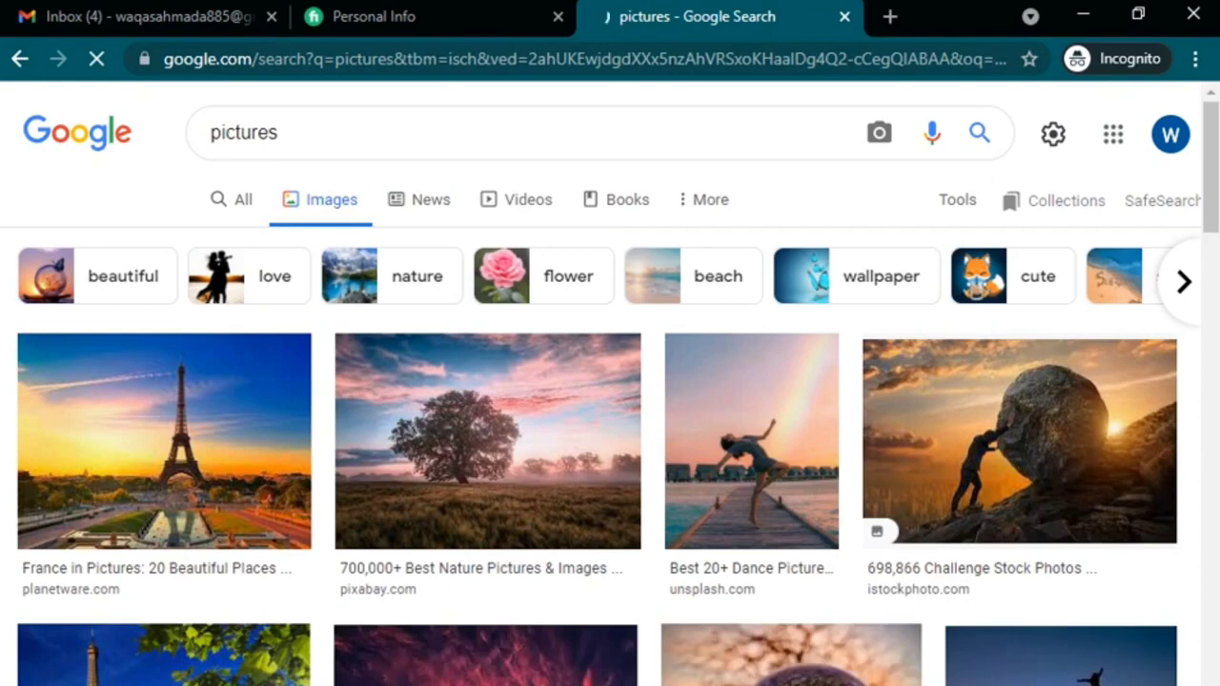
scroll(610, 382, "down", 3)
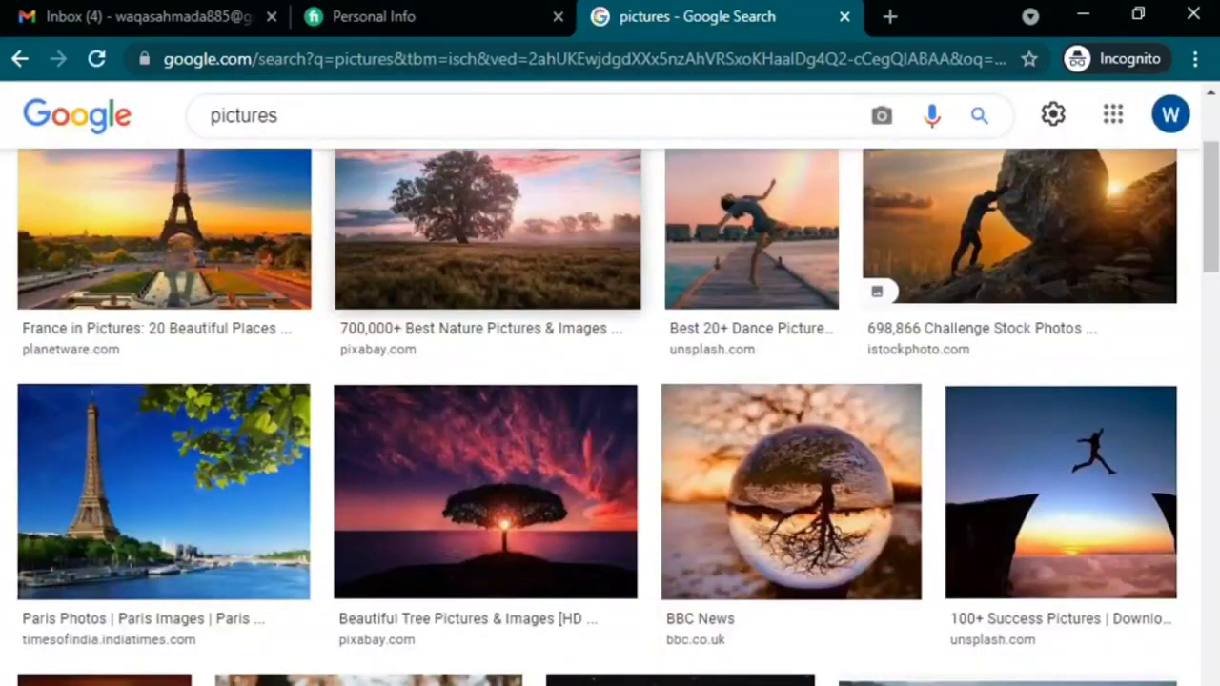
scroll(335, 481, "down", 3)
scroll(336, 480, "down", 1)
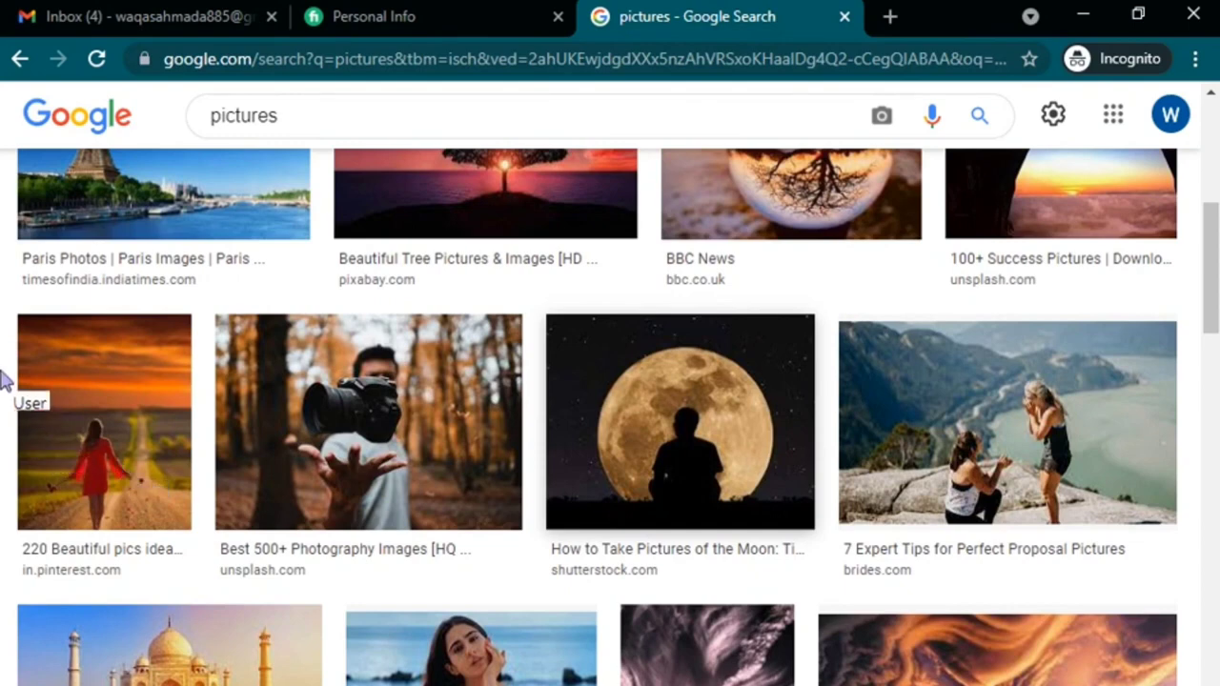
scroll(77, 353, "up", 4)
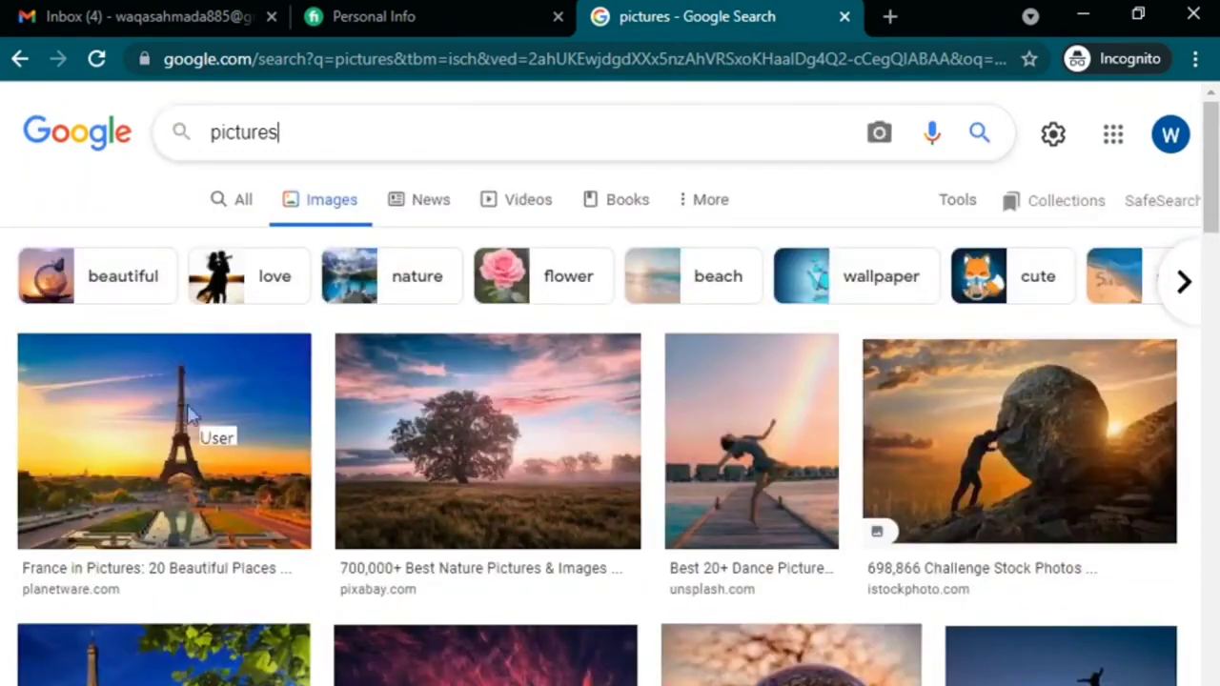
type("p")
type("akistan")
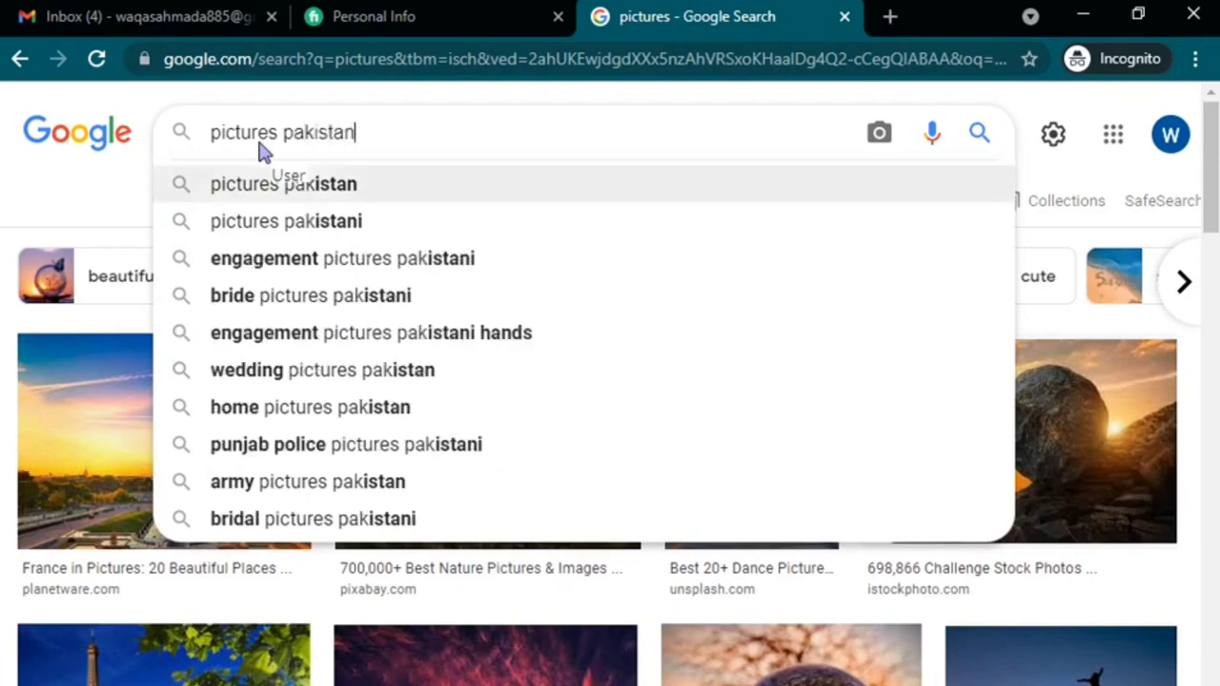
key("Return")
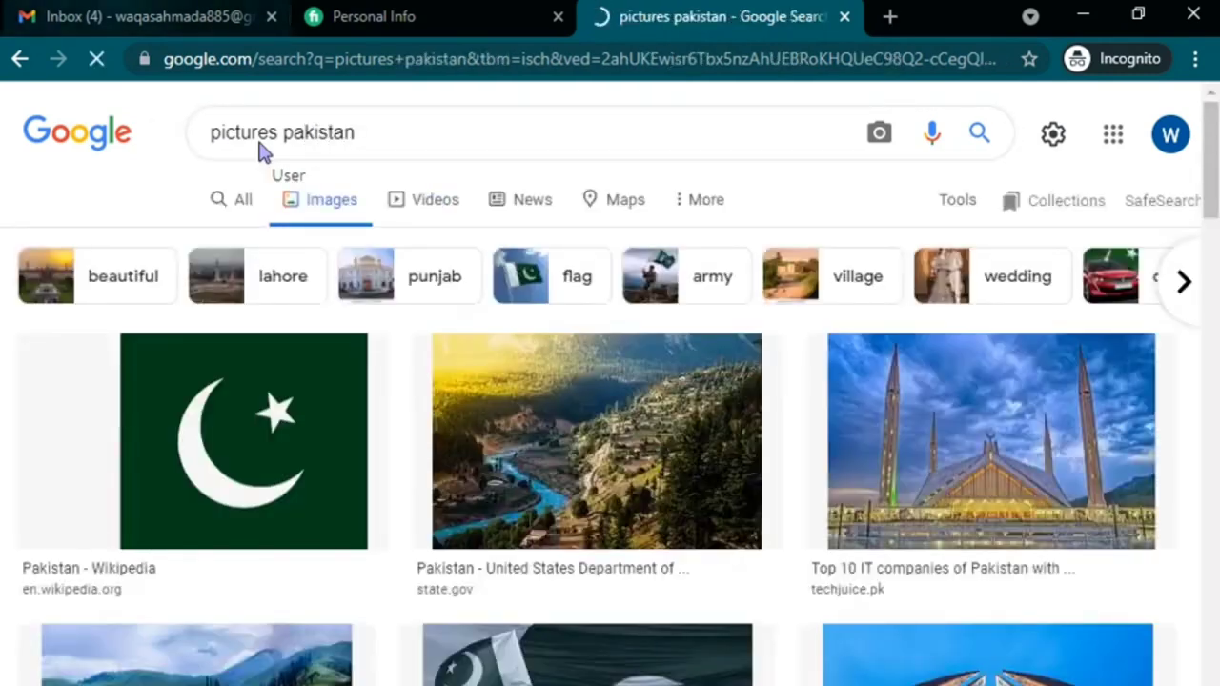
Step: Switch over to the Gmail inbox tab
key("ctrl+Tab")
key("ctrl+shift+Tab")
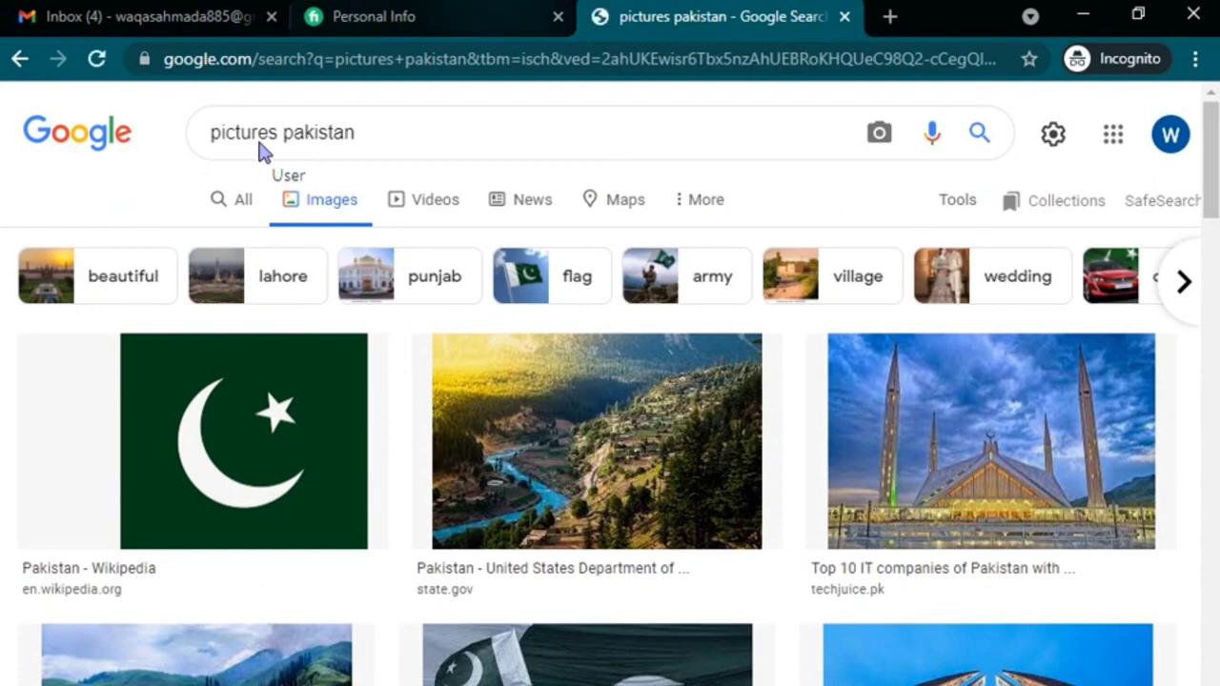
key("ctrl+Tab")
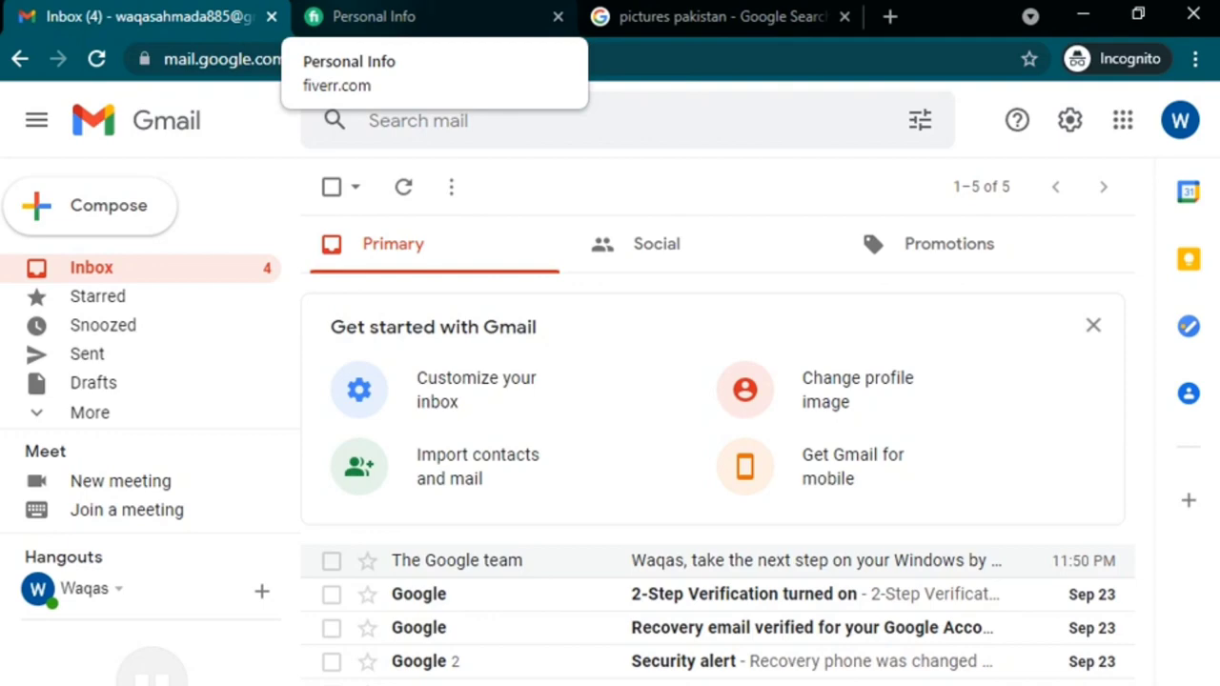
Step: Flip between the Fiverr, pictures pakistan and Gmail tabs
left_click(374, 16)
left_click(722, 16)
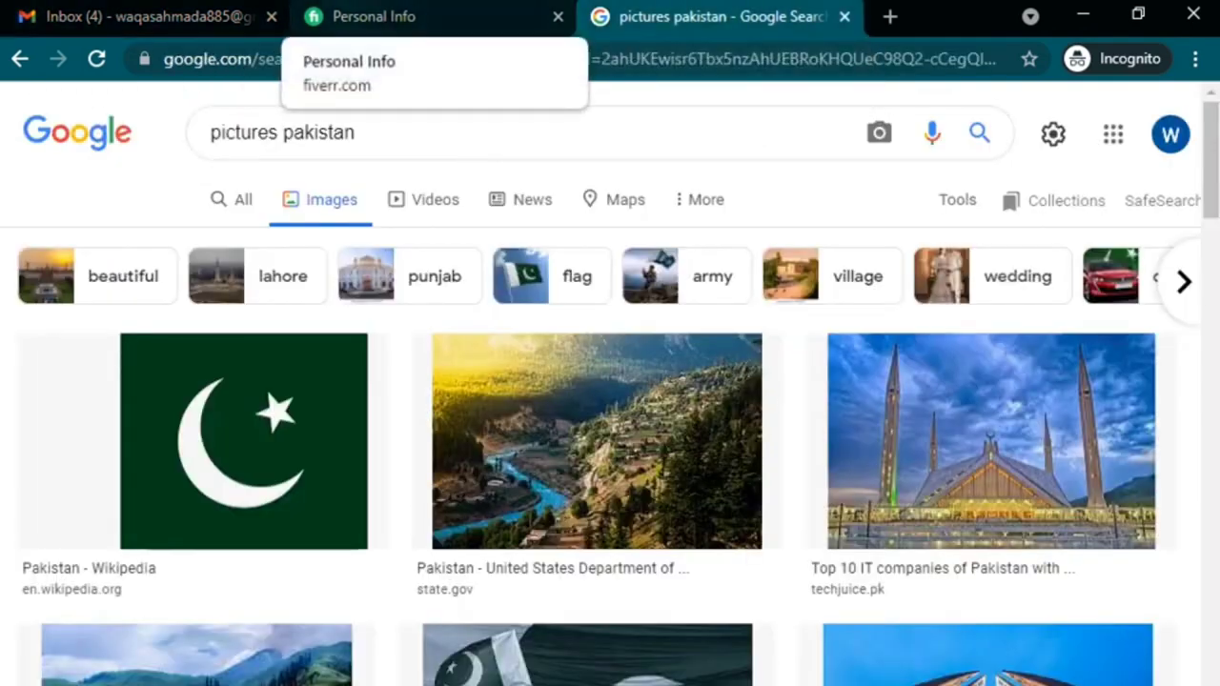
left_click(143, 16)
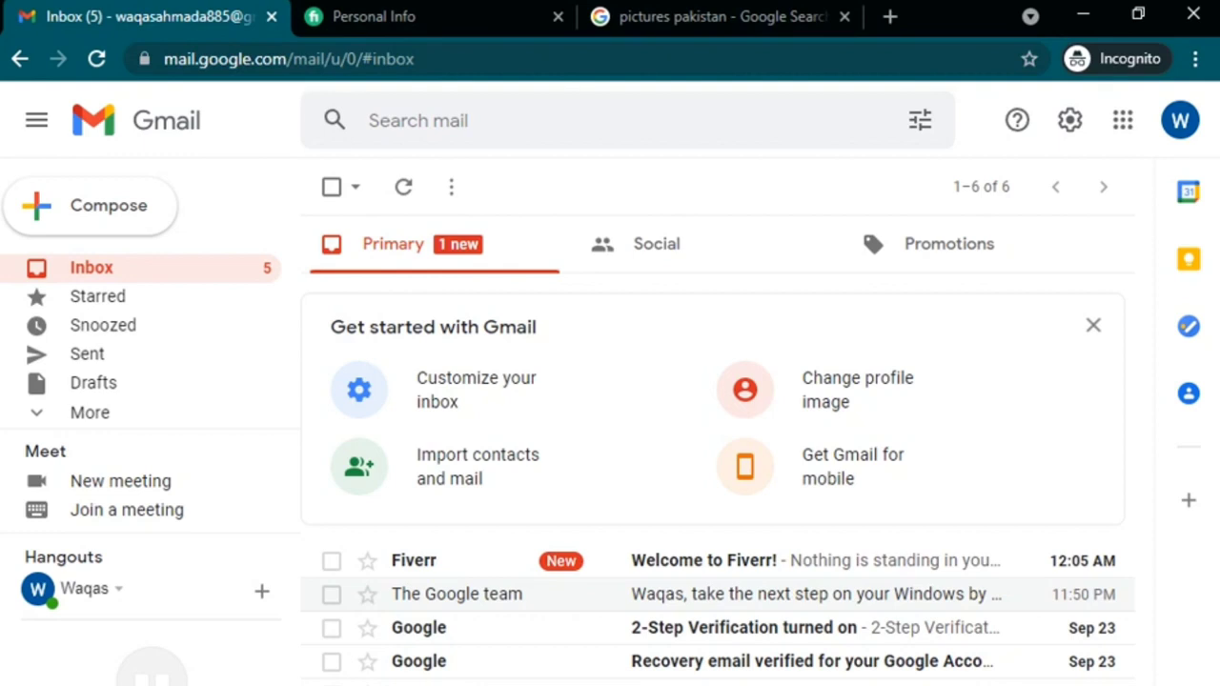
left_click(373, 16)
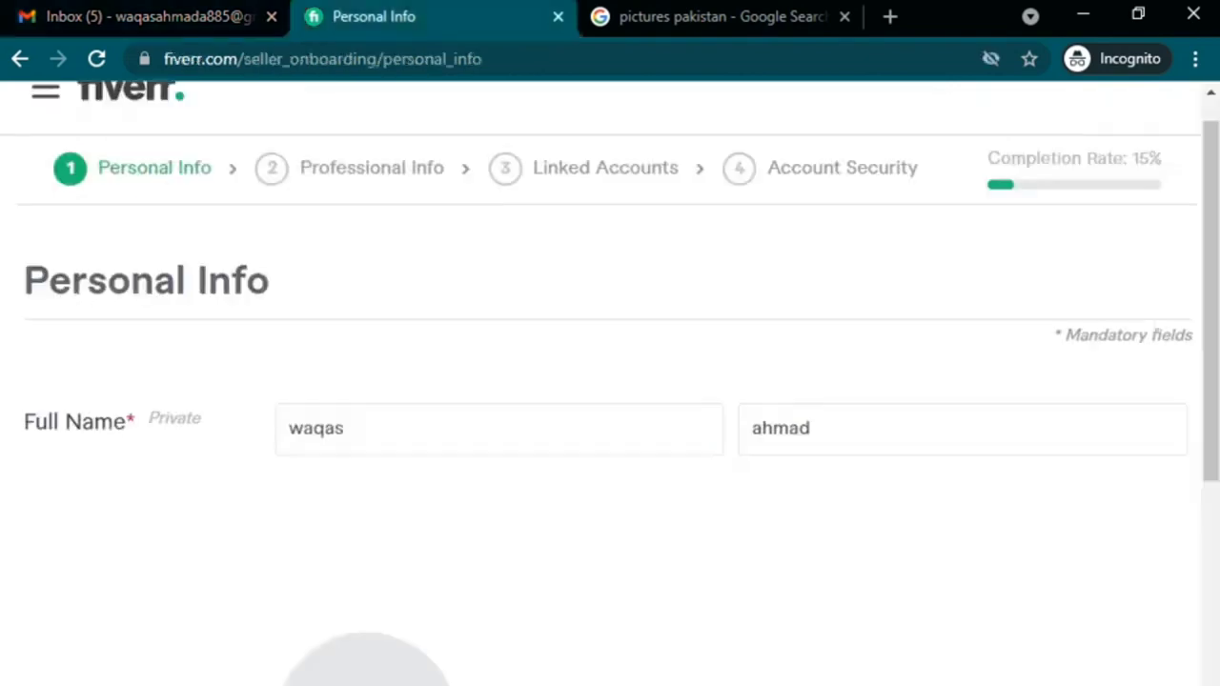
left_click(715, 16)
left_click(401, 16)
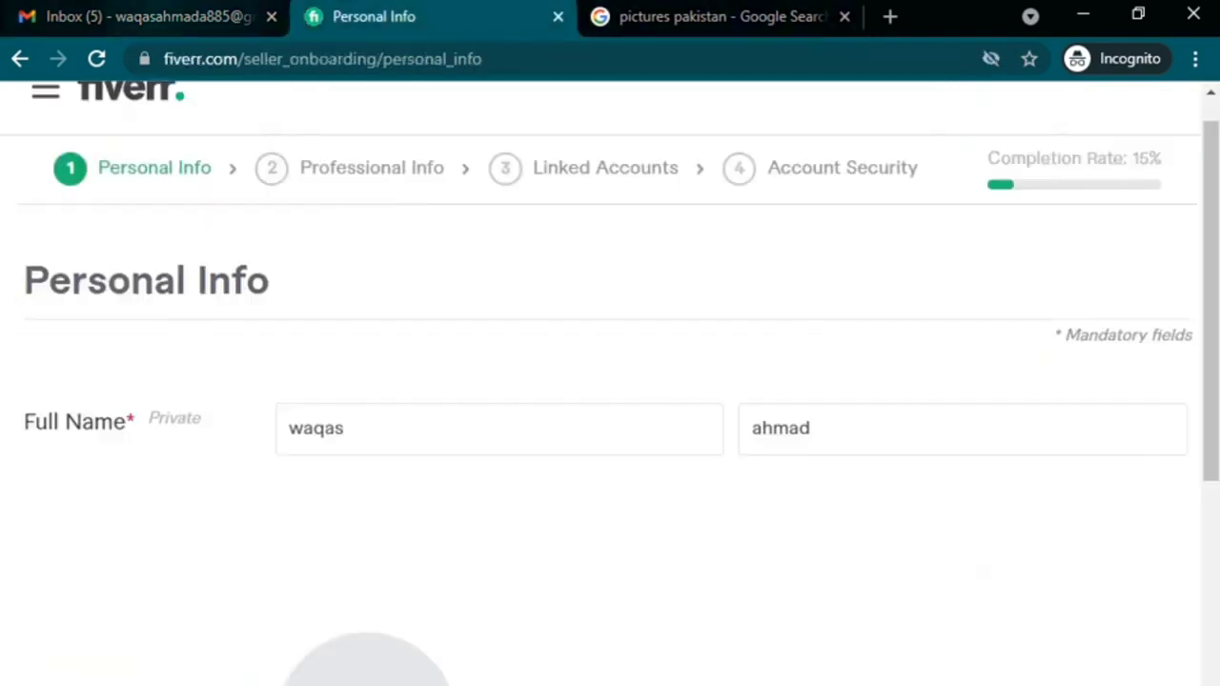
left_click(143, 16)
left_click(374, 16)
left_click(715, 16)
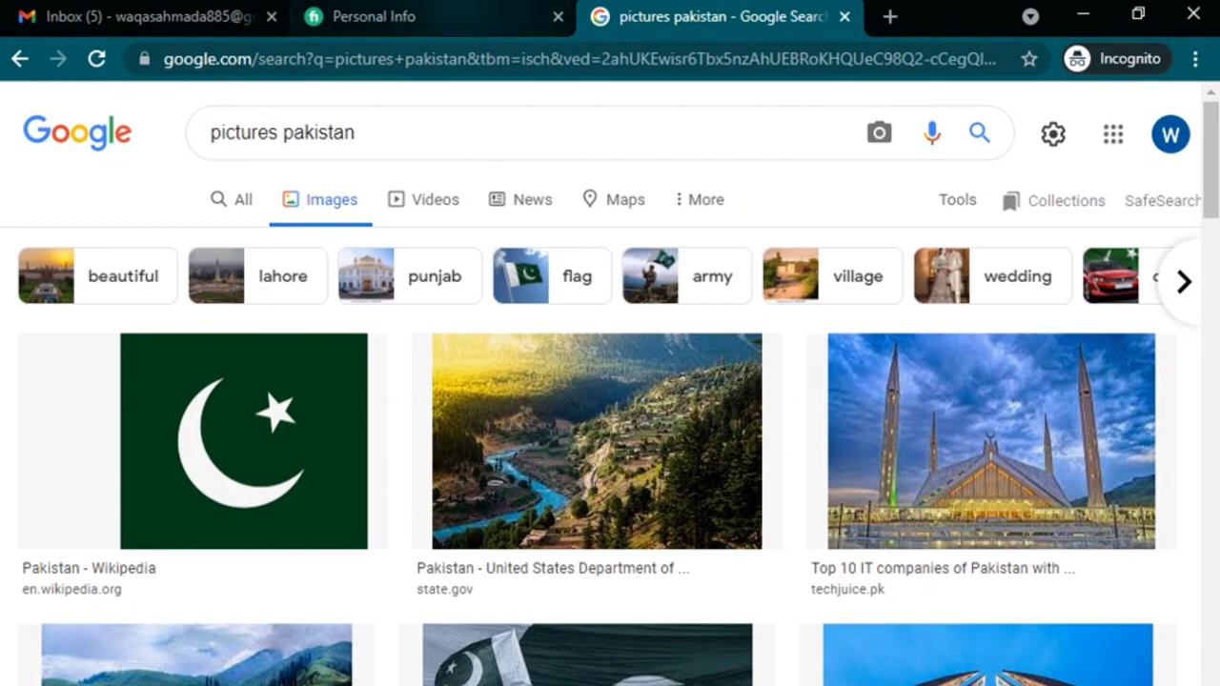
Step: Return to Gmail and reload the inbox until the new screenshot email appears
key("ctrl+shift+Tab")
key("ctrl+shift+Tab")
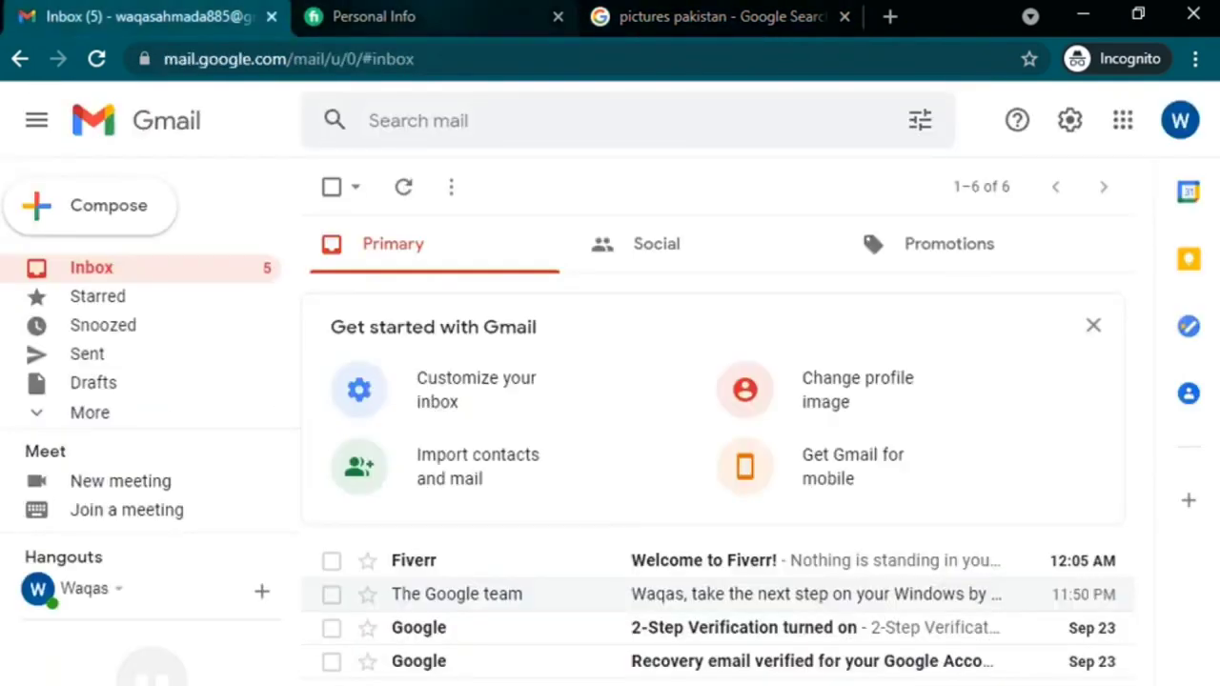
key("ctrl+Tab")
key("ctrl+Tab")
key("ctrl+shift+Tab")
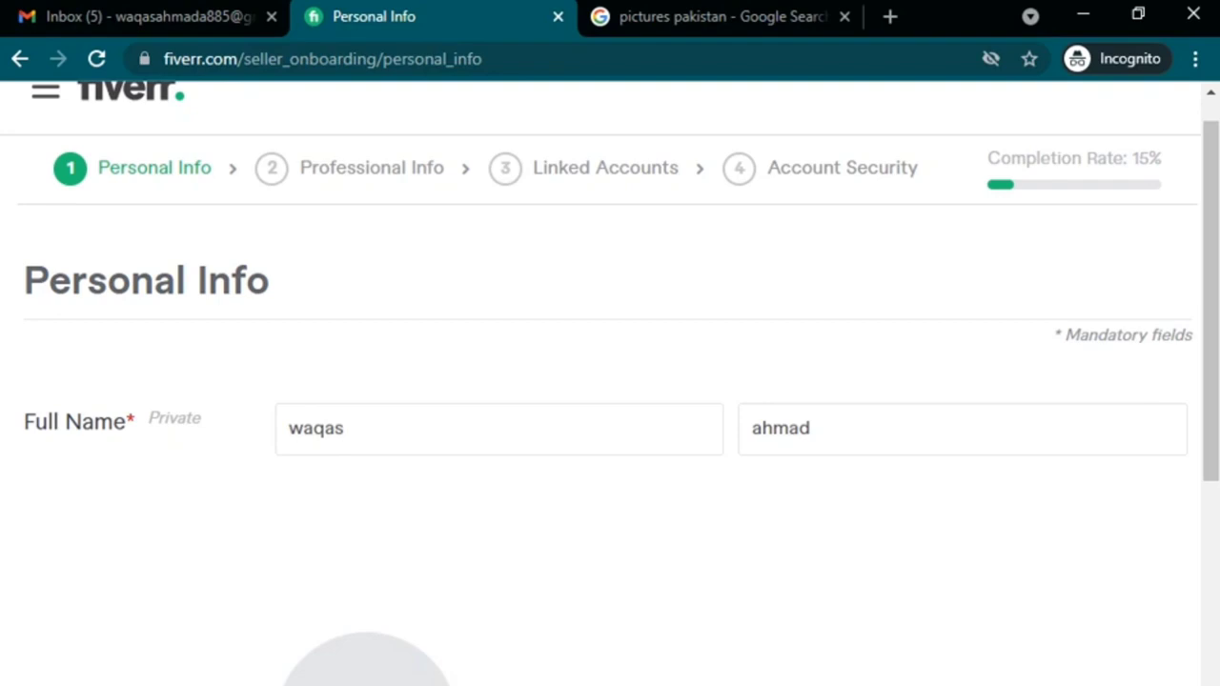
key("ctrl+shift+Tab")
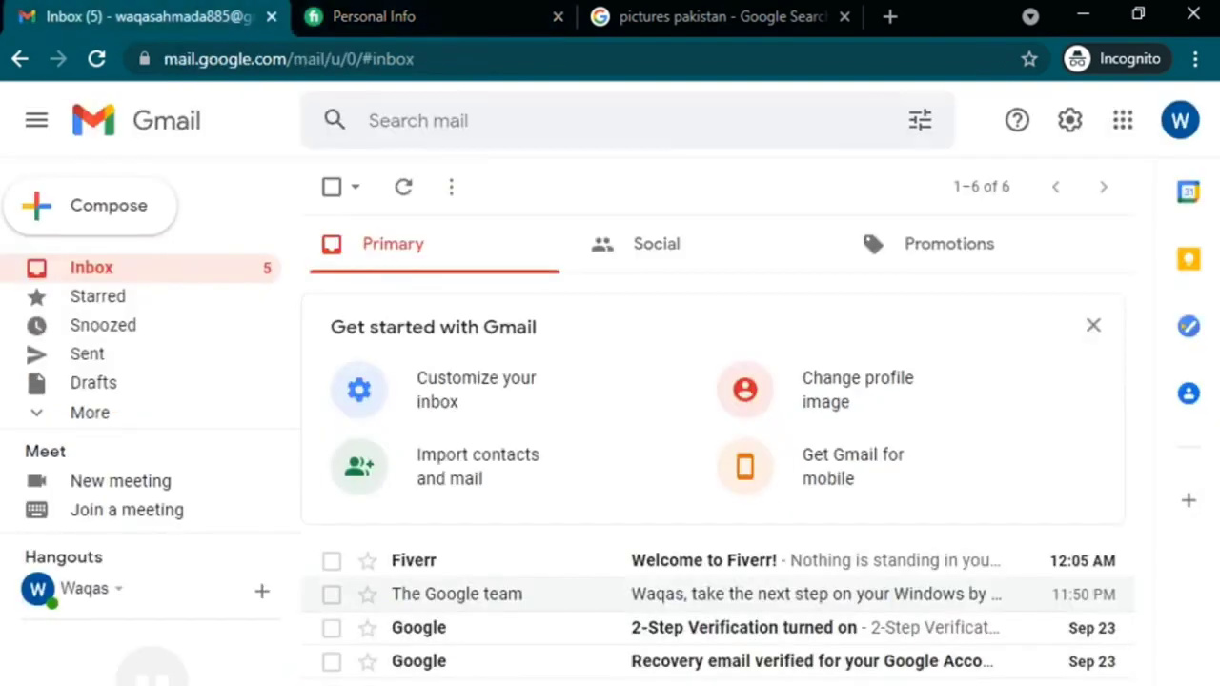
key("F5")
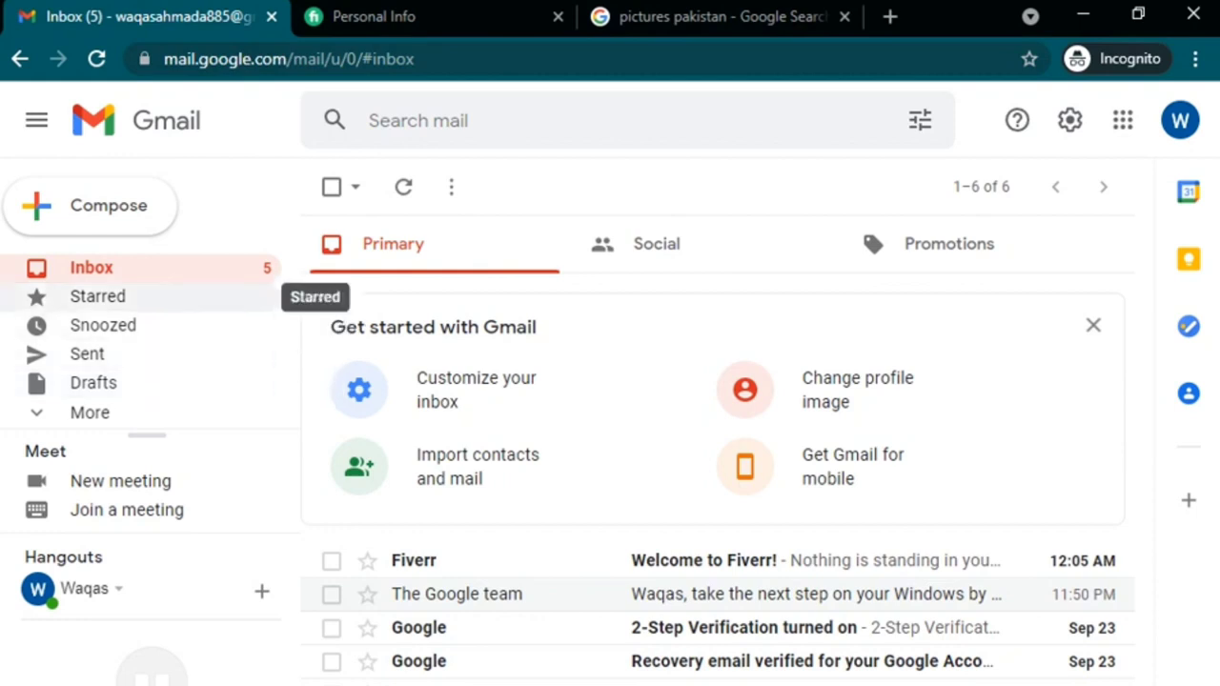
left_click(96, 59)
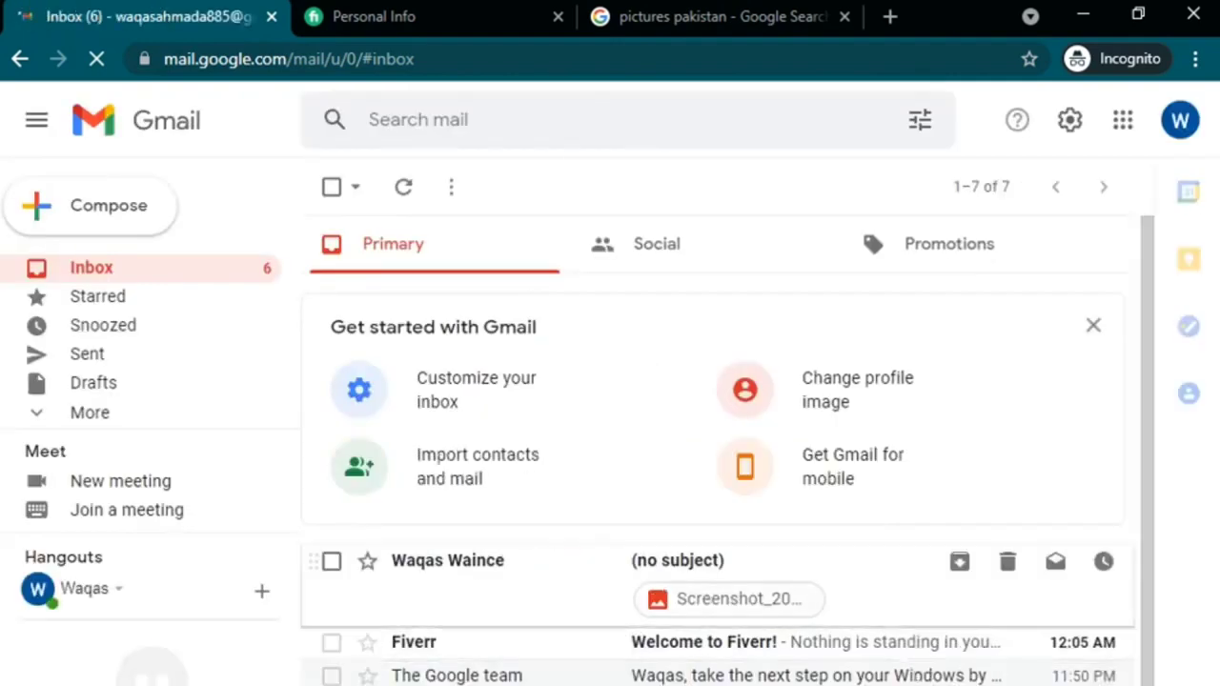
Step: Download Screenshot_20210924_225000.jpg and view it in Photos, then return to Fiverr Personal Info
left_click(730, 599)
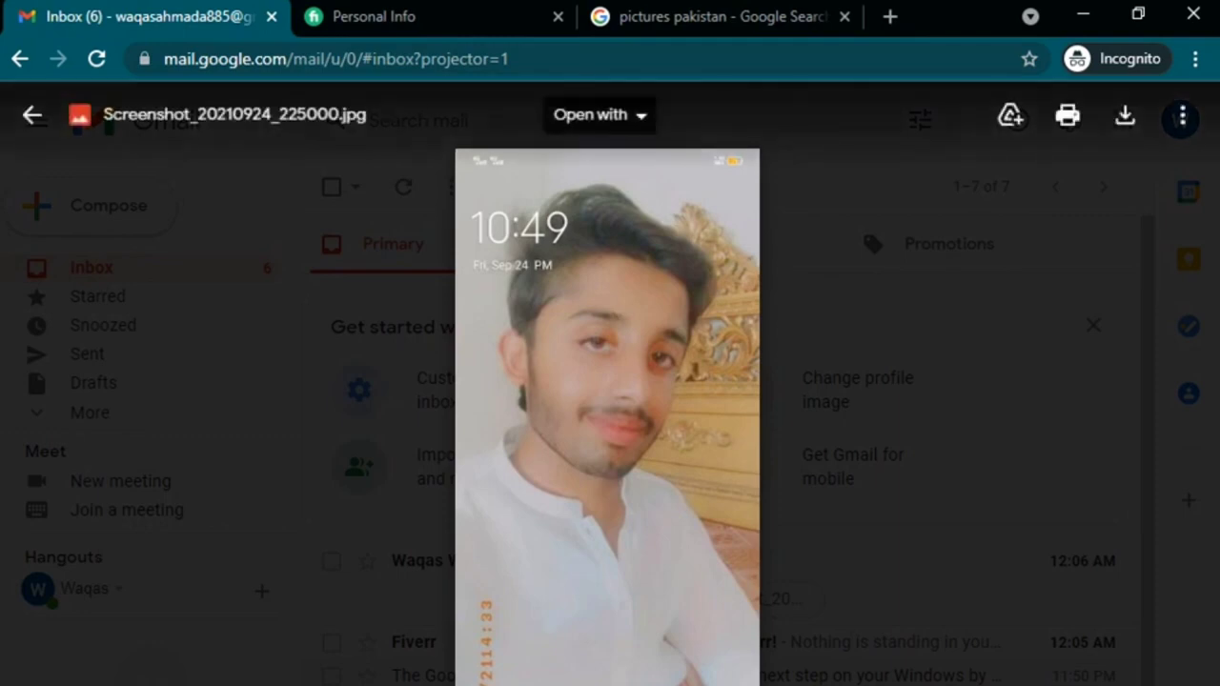
left_click(1125, 117)
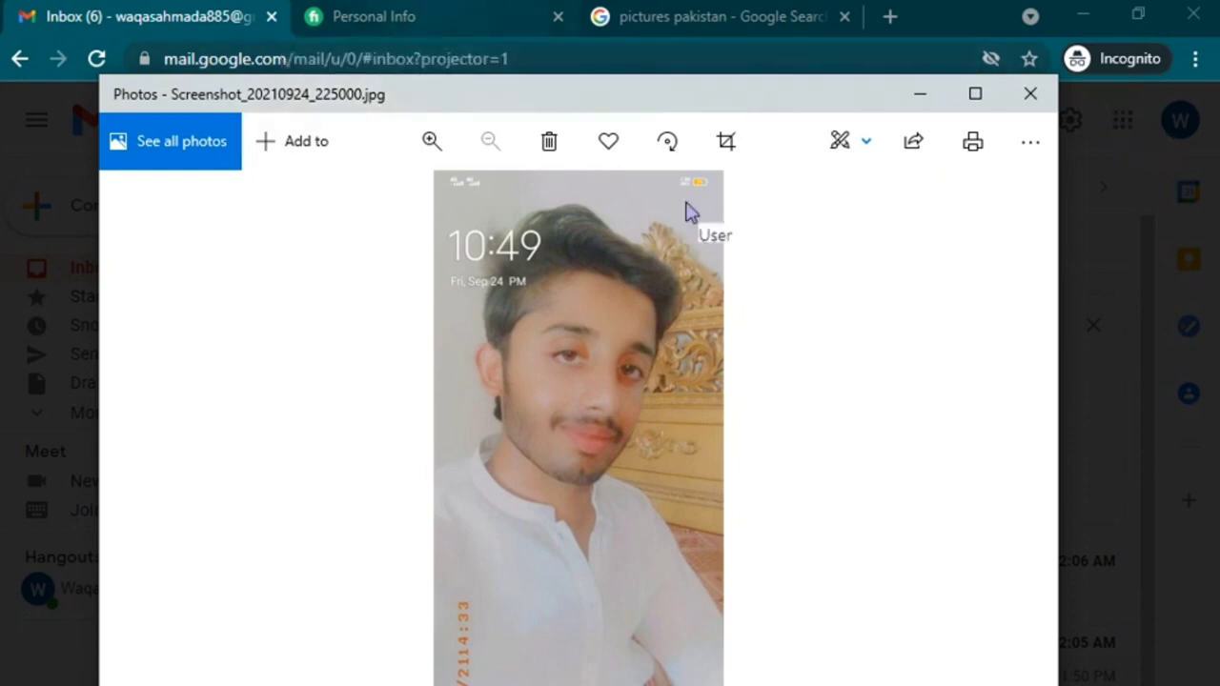
left_click(374, 17)
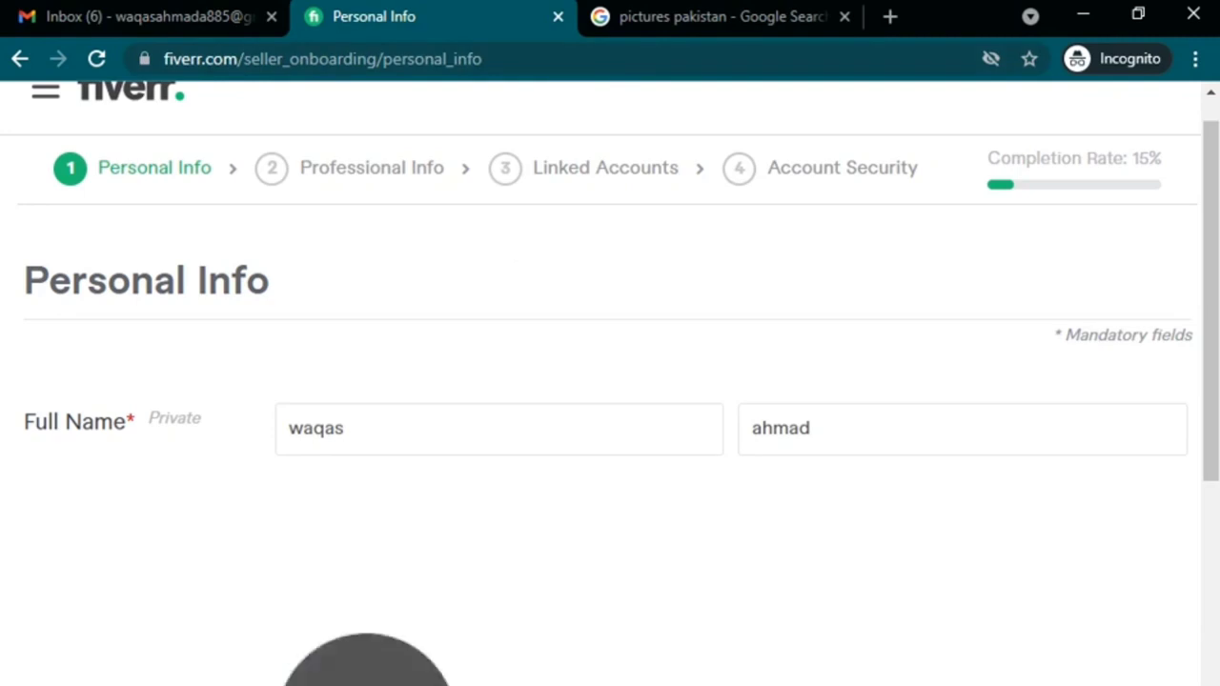
Step: Upload the screenshot from Downloads as the profile picture
left_click(366, 667)
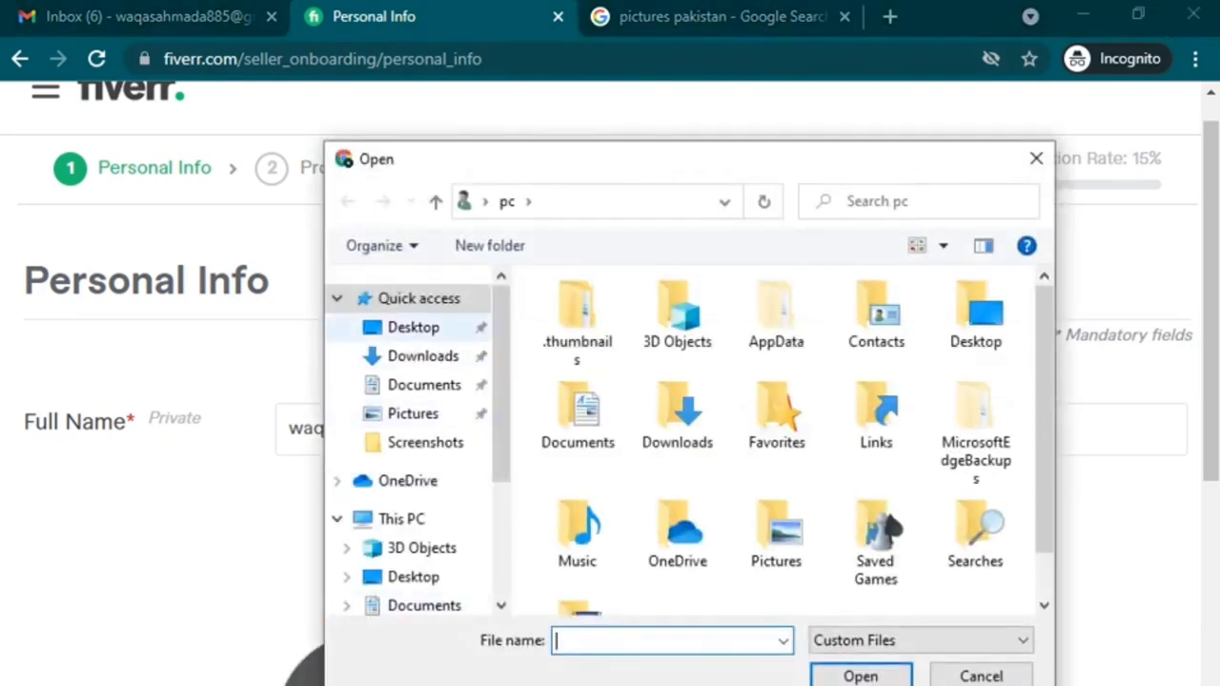
left_click(423, 355)
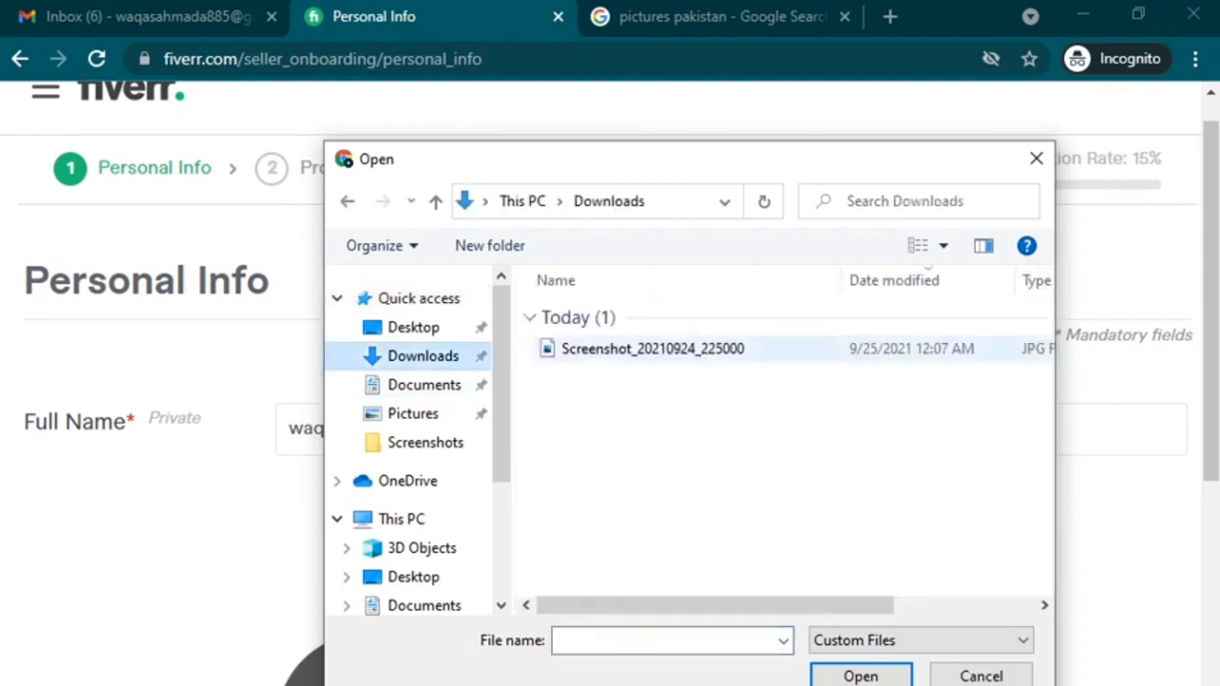
left_click(653, 349)
left_click(860, 676)
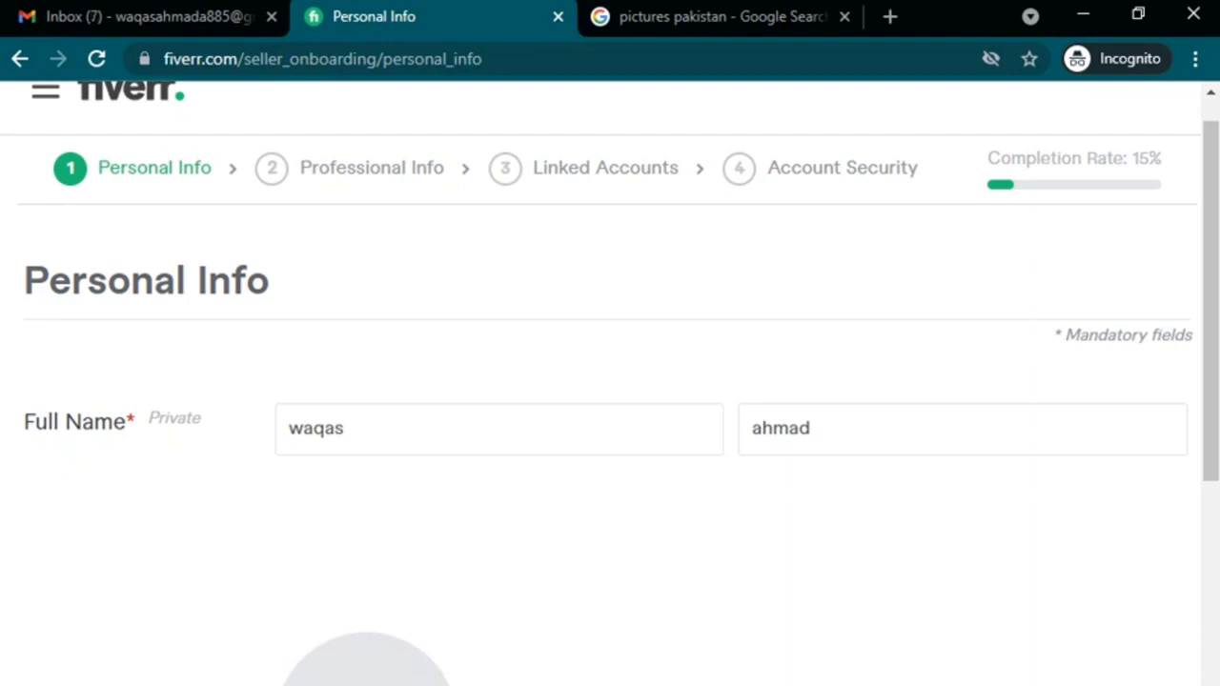
Step: Scroll the Personal Info form and put the cursor in the Description field
scroll(610, 381, "down", 3)
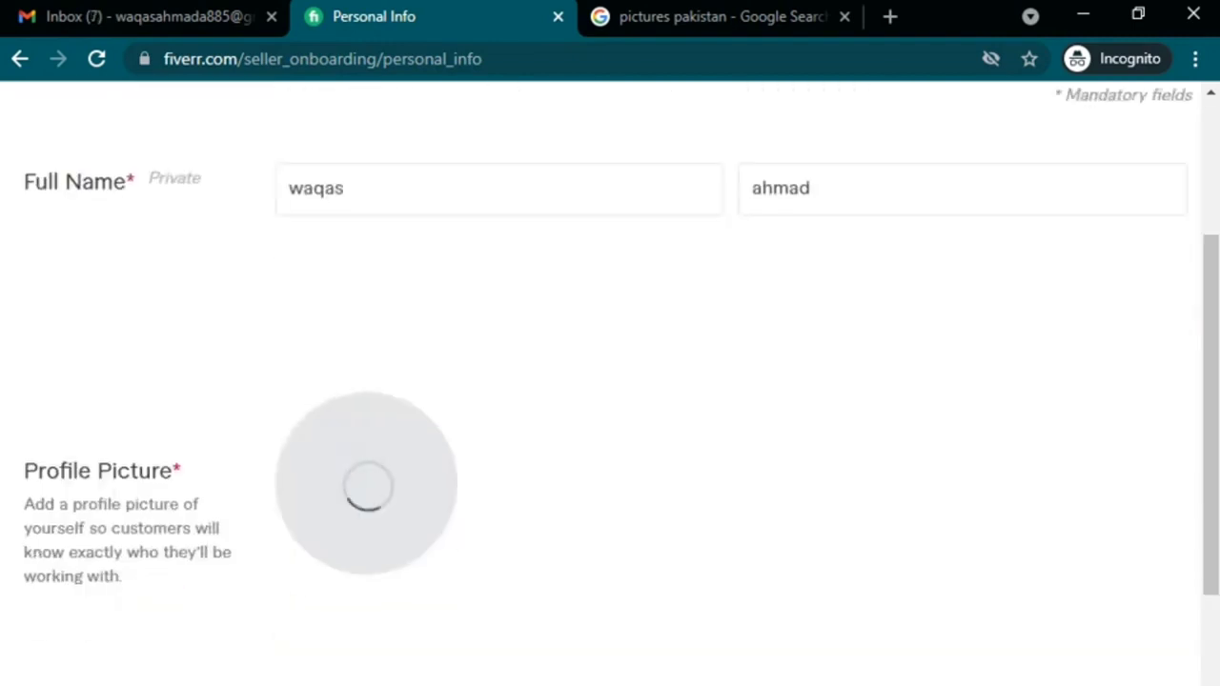
scroll(611, 381, "up", 3)
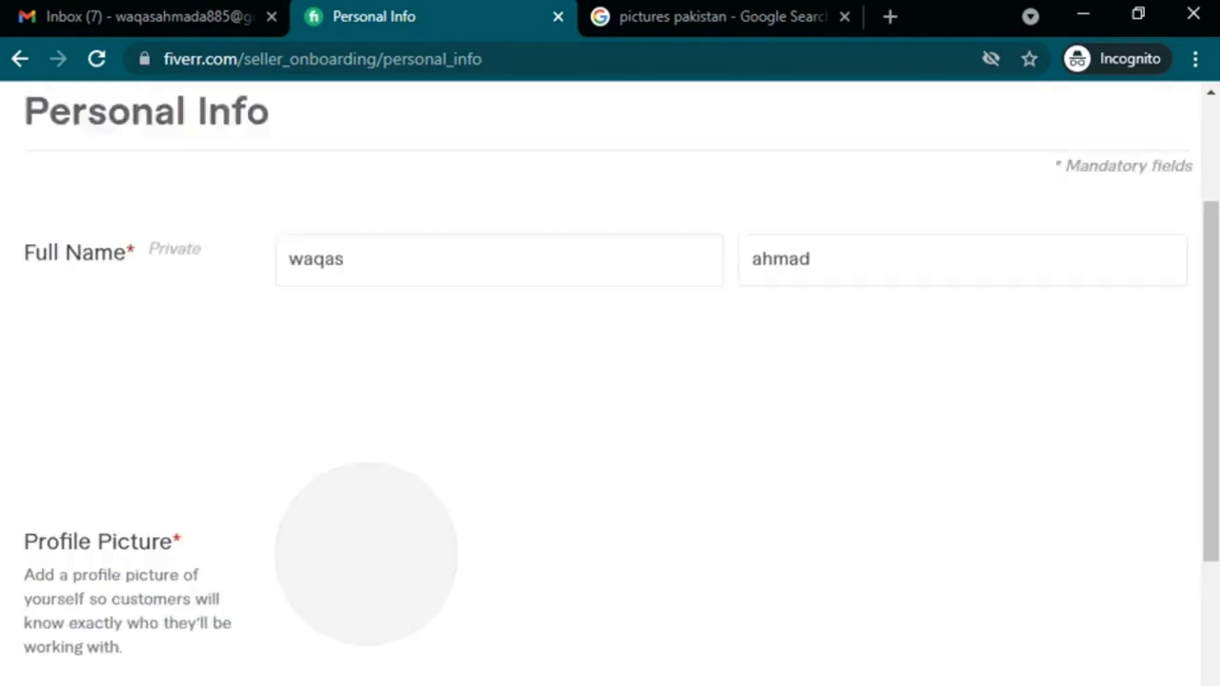
scroll(610, 382, "down", 3)
scroll(610, 382, "down", 5)
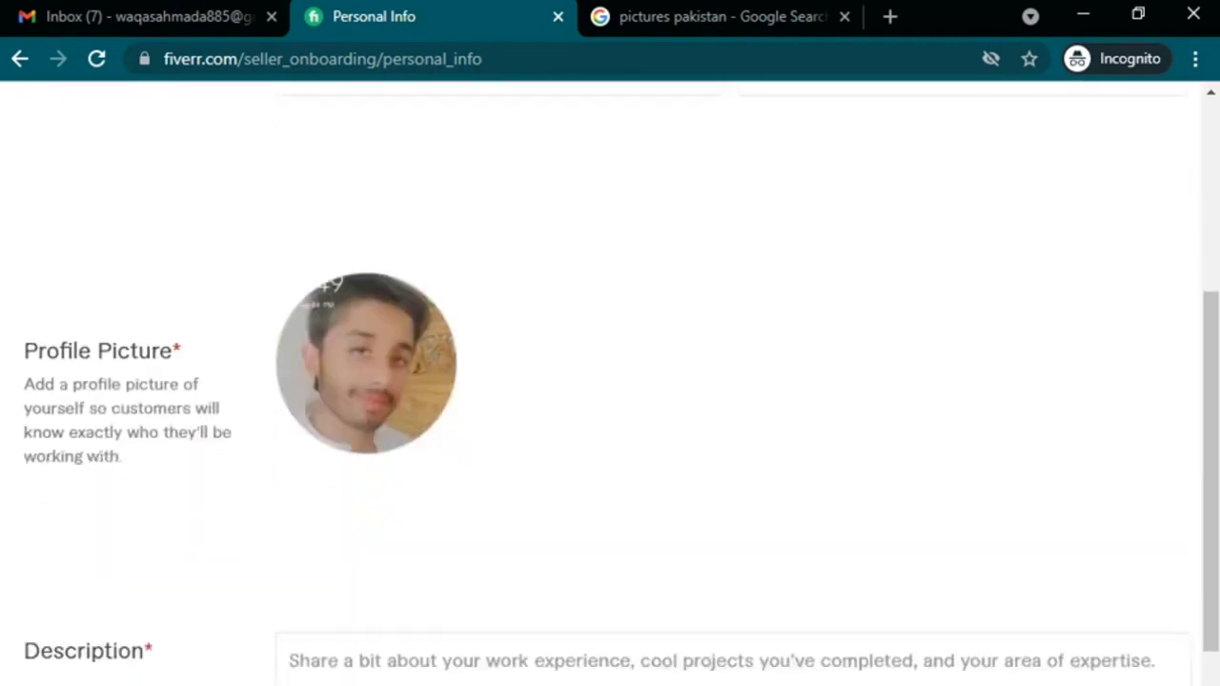
scroll(610, 381, "up", 1)
scroll(610, 381, "up", 2)
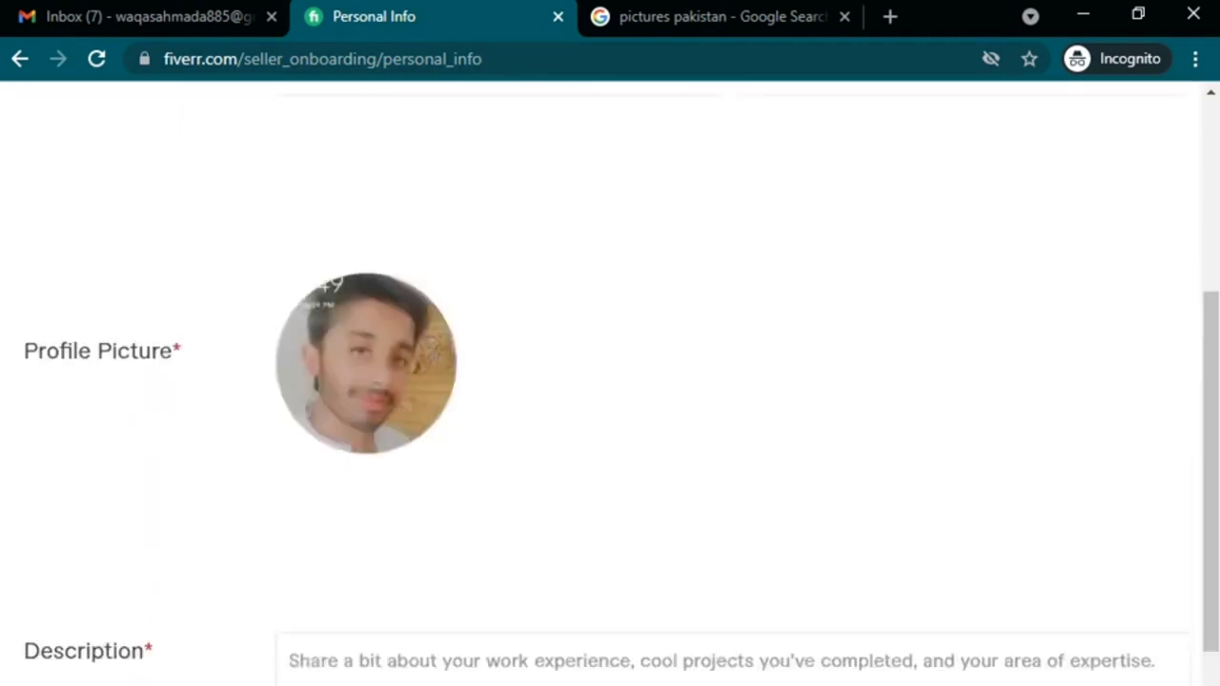
scroll(610, 381, "down", 1)
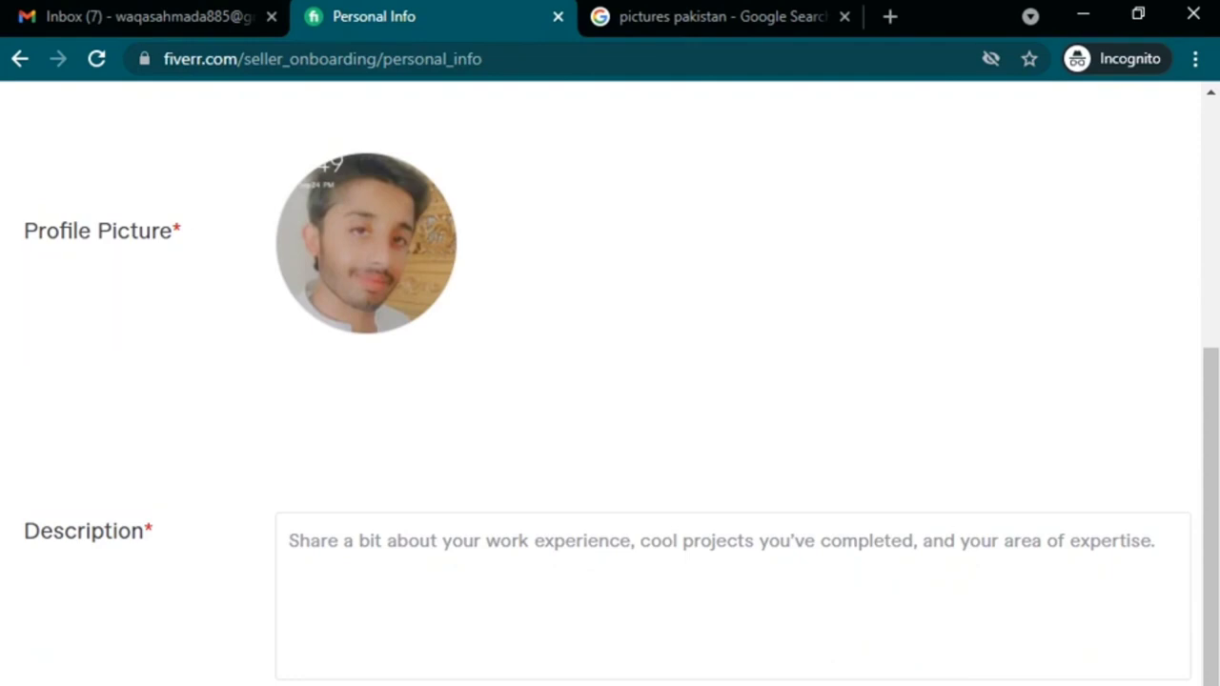
left_click(289, 541)
scroll(610, 382, "down", 1)
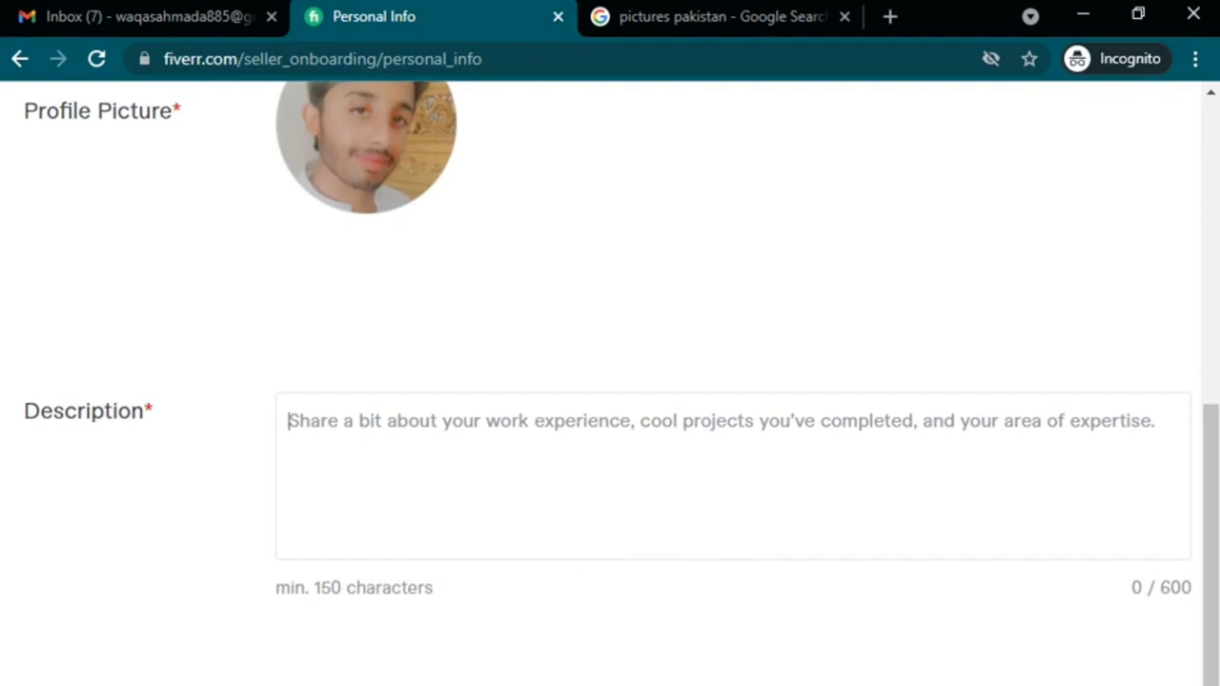
Step: Paste the 219-character social media marketing pitch into Description
type("I offer only high quality Social media marketing & i have a lot of experience on social media marketing and this place is awesome to me, I hope you enjoy the quality of my service! let me know if you have any questions.")
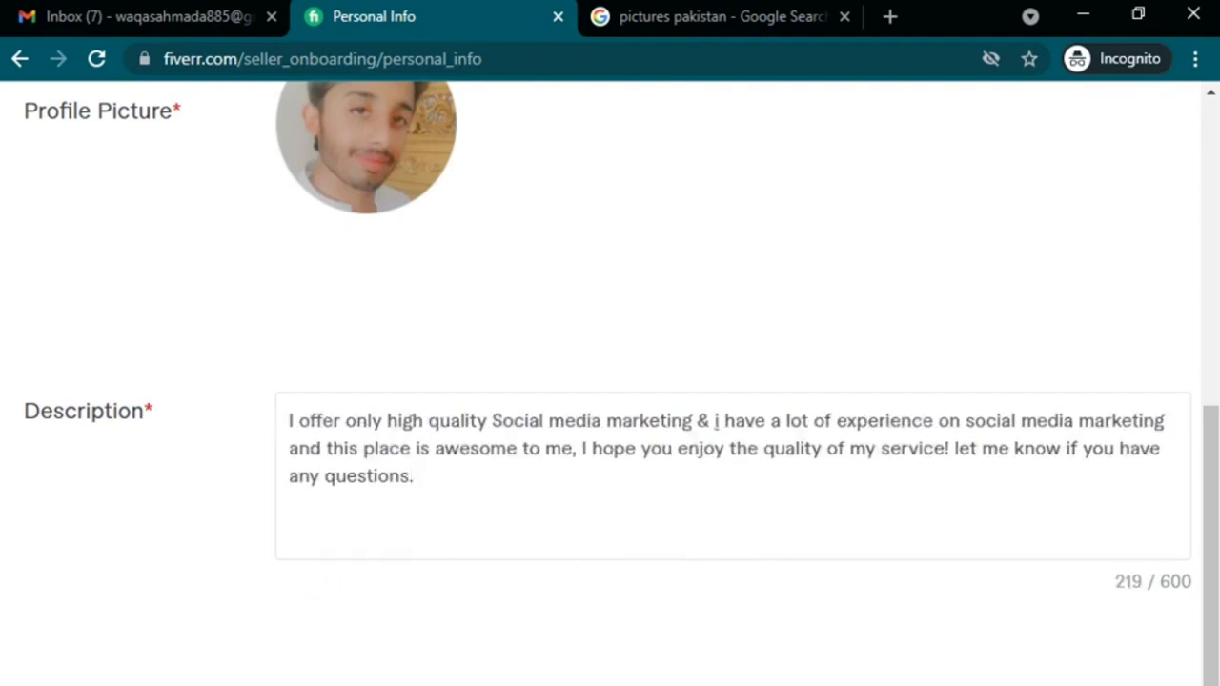
scroll(622, 381, "down", 1)
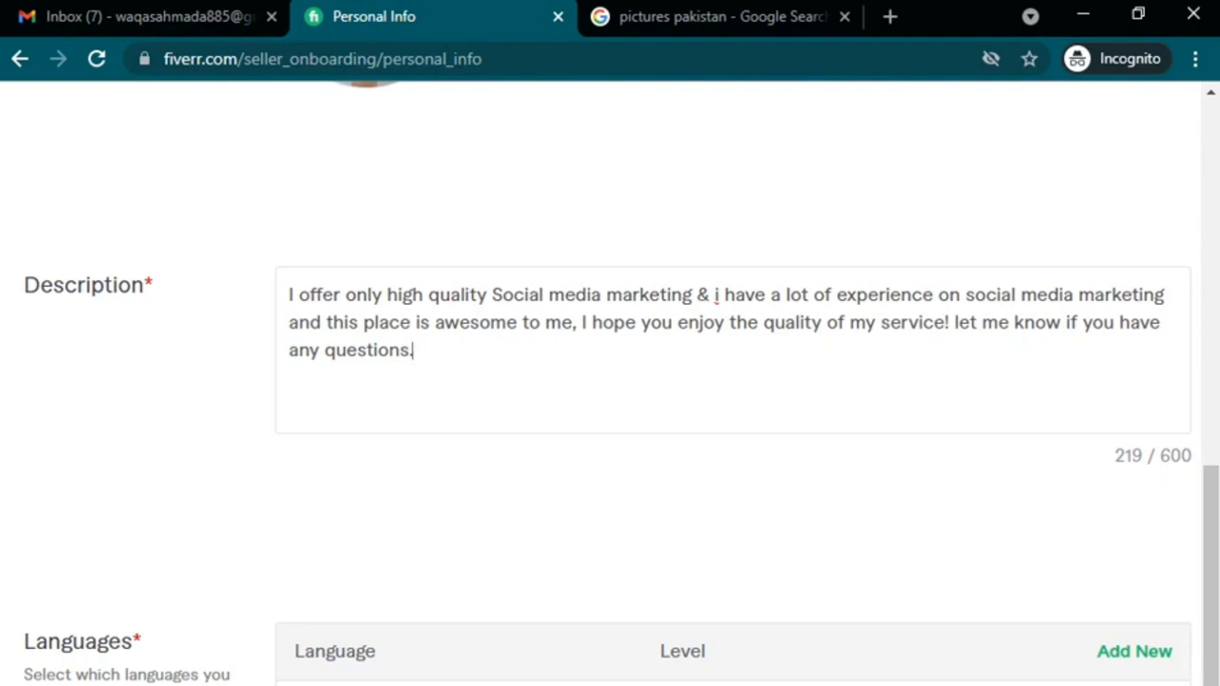
Step: Add Urdu at Fluent level under Languages, advancing to Professional Info
left_click(1136, 654)
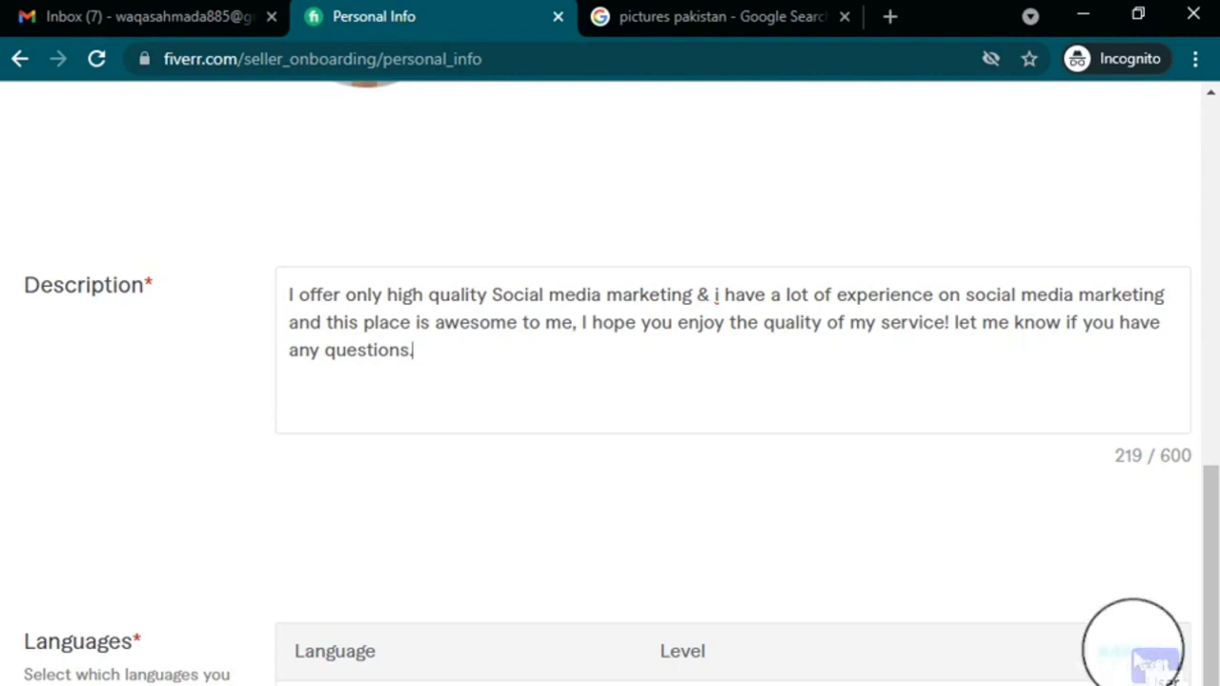
scroll(1137, 659, "down", 1)
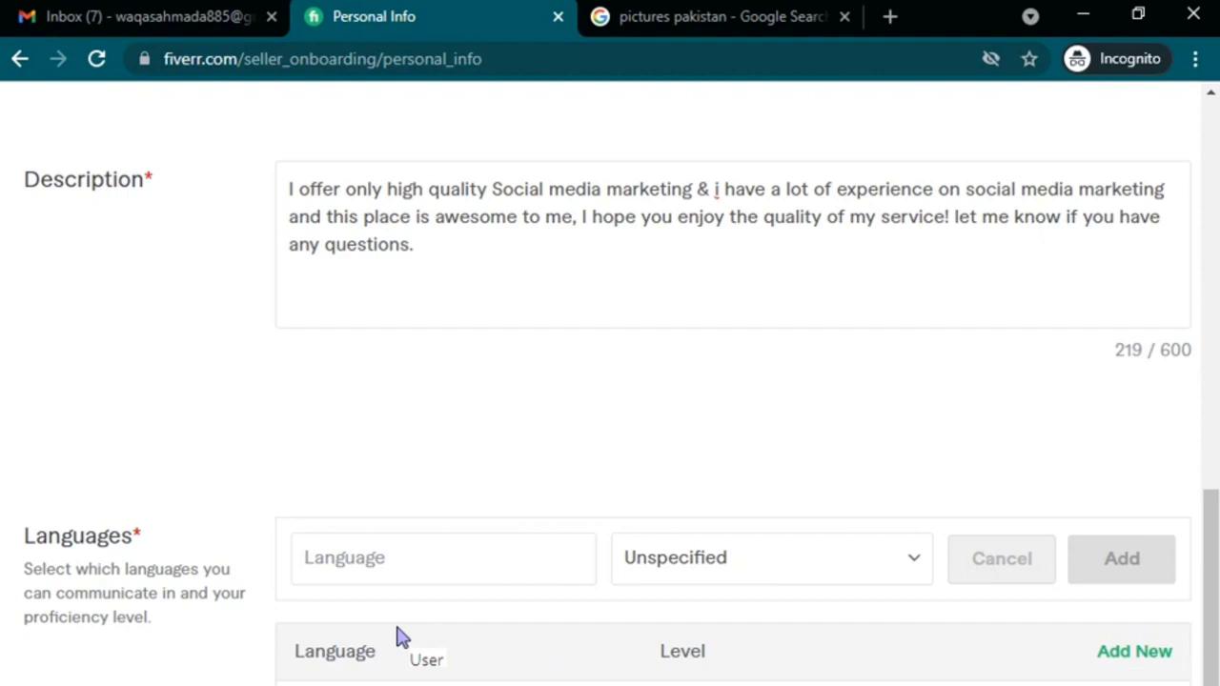
type("Ur")
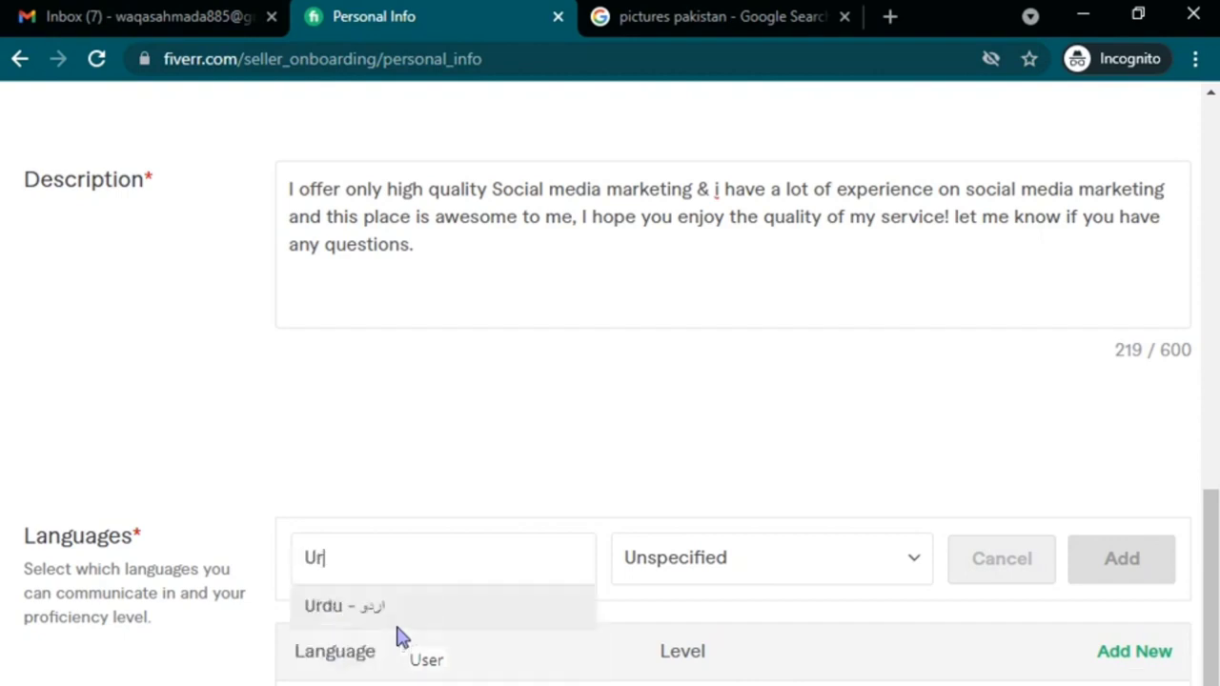
type("d")
left_click(398, 627)
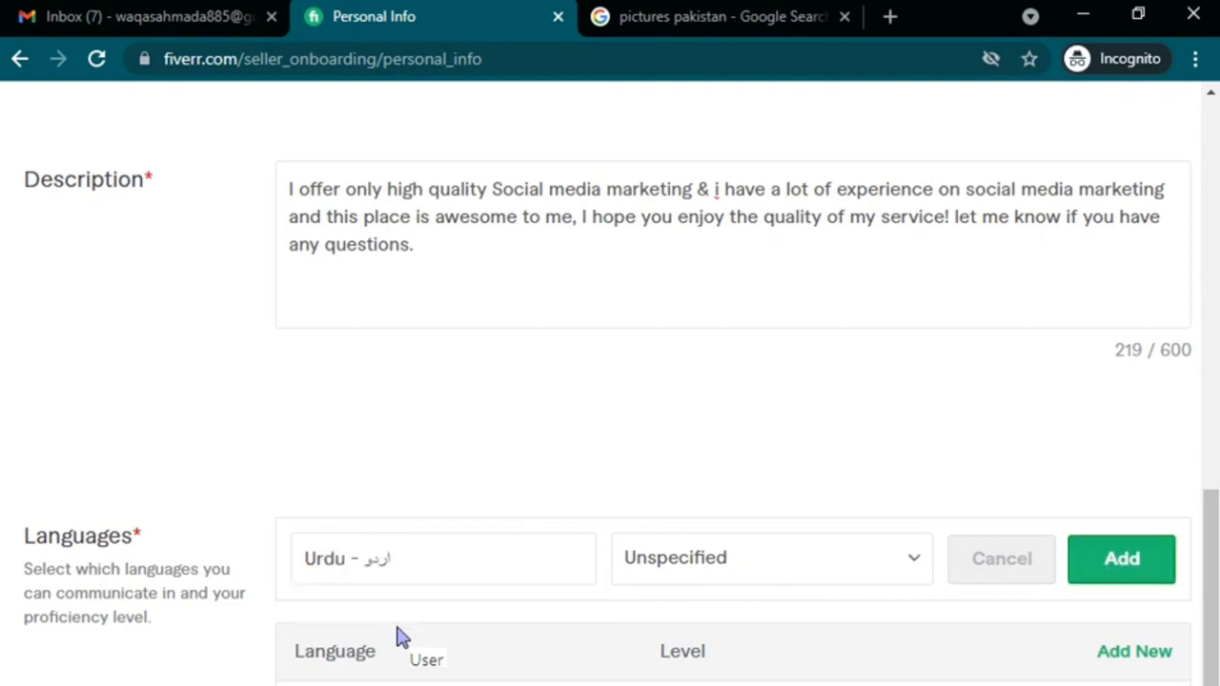
left_click(896, 577)
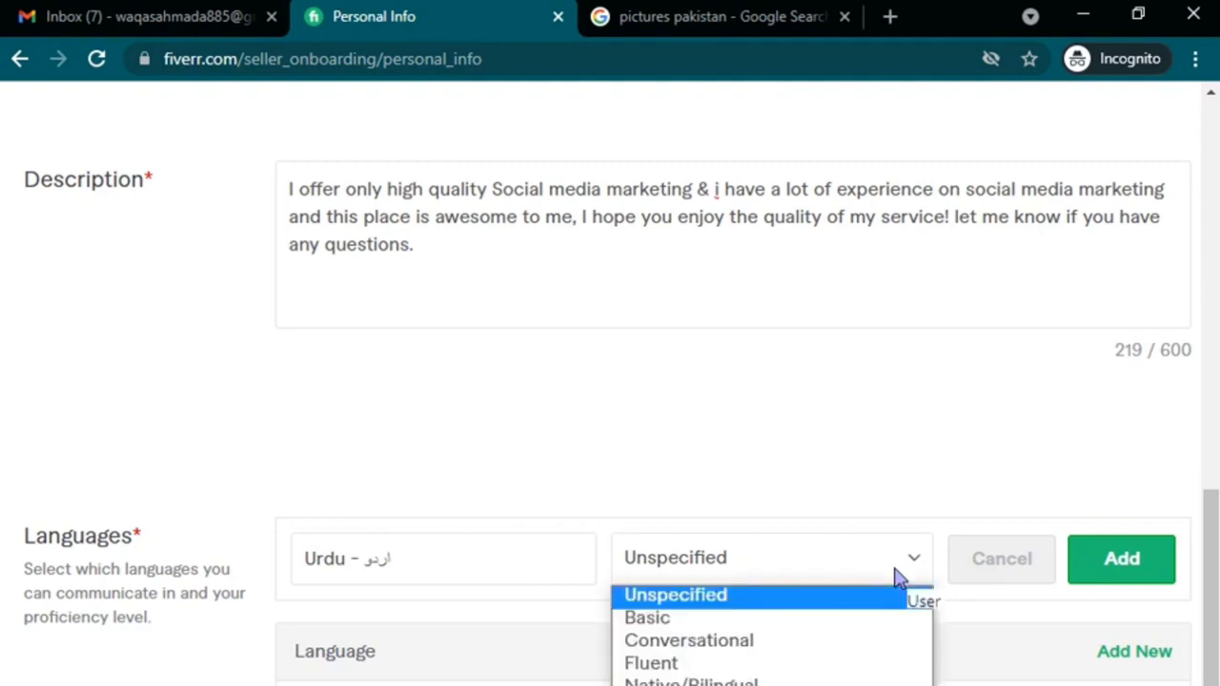
key("Down")
key("Down")
key("Down")
key("Return")
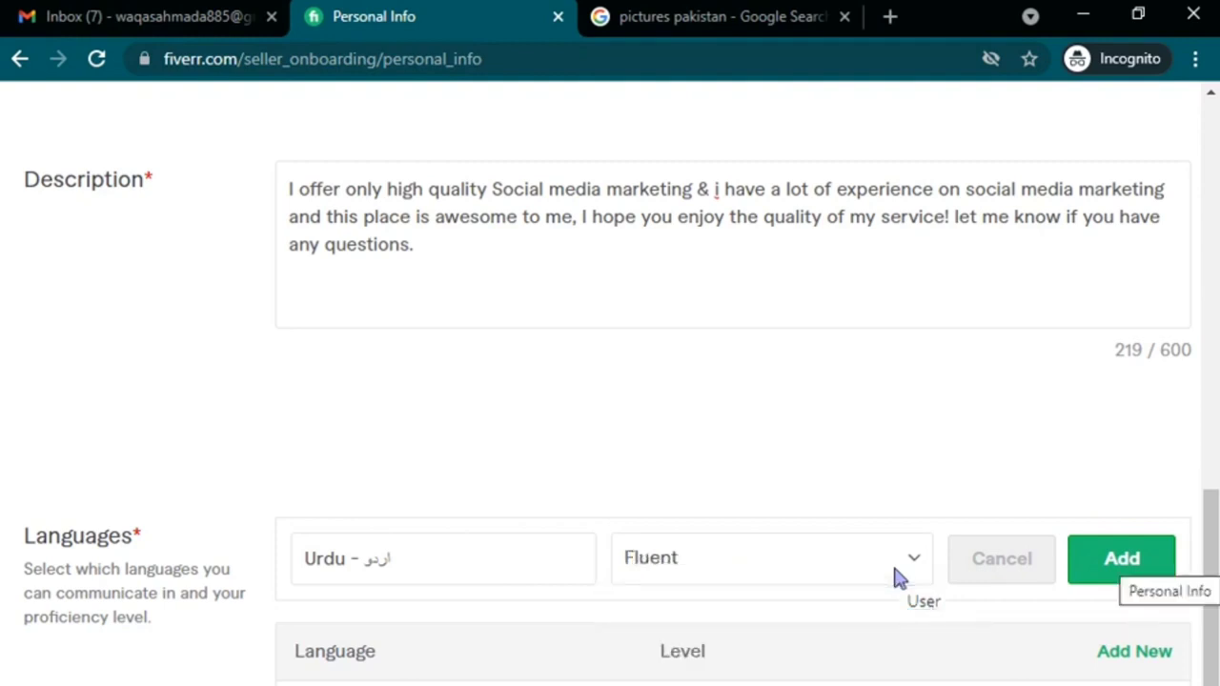
key("Return")
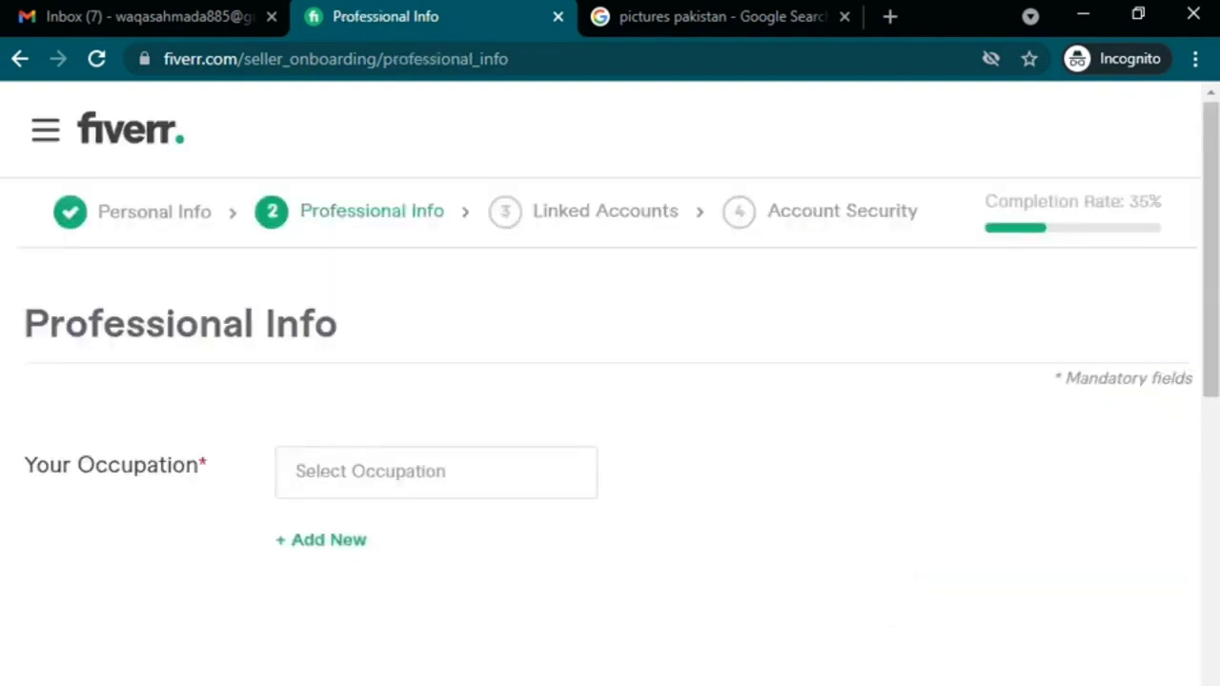
Step: Choose Digital Marketing with Content, Email, SEO, Video and Social Media Marketing skills
scroll(611, 381, "down", 10)
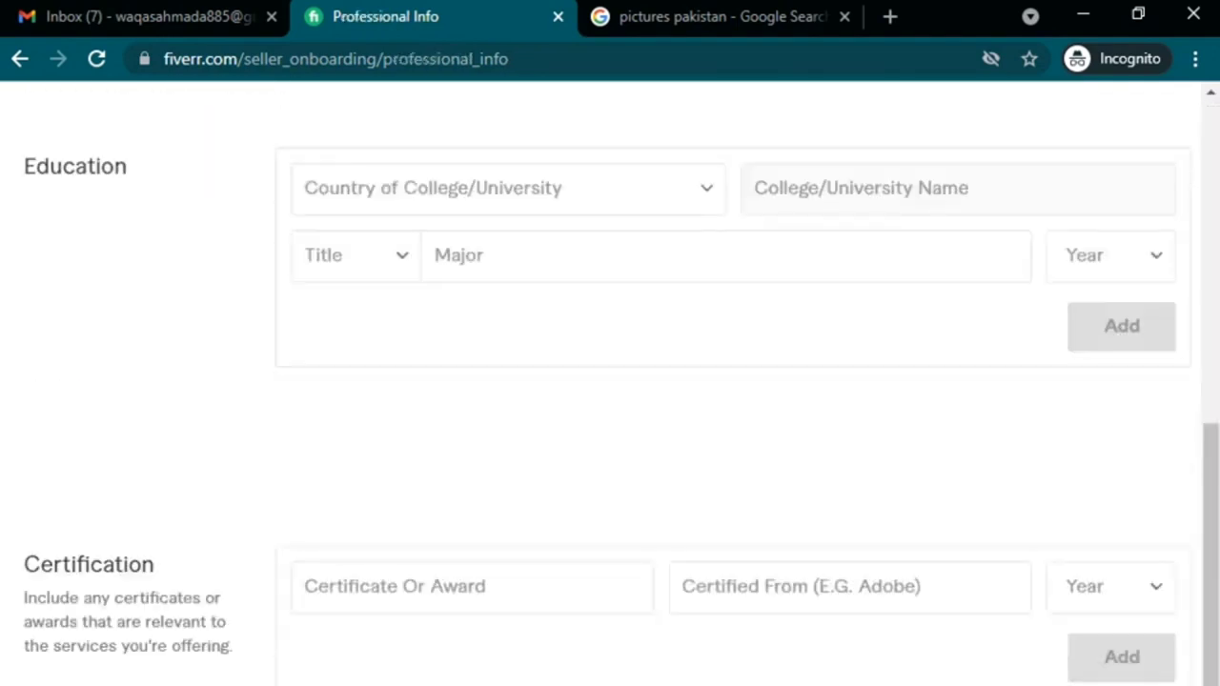
scroll(610, 381, "up", 10)
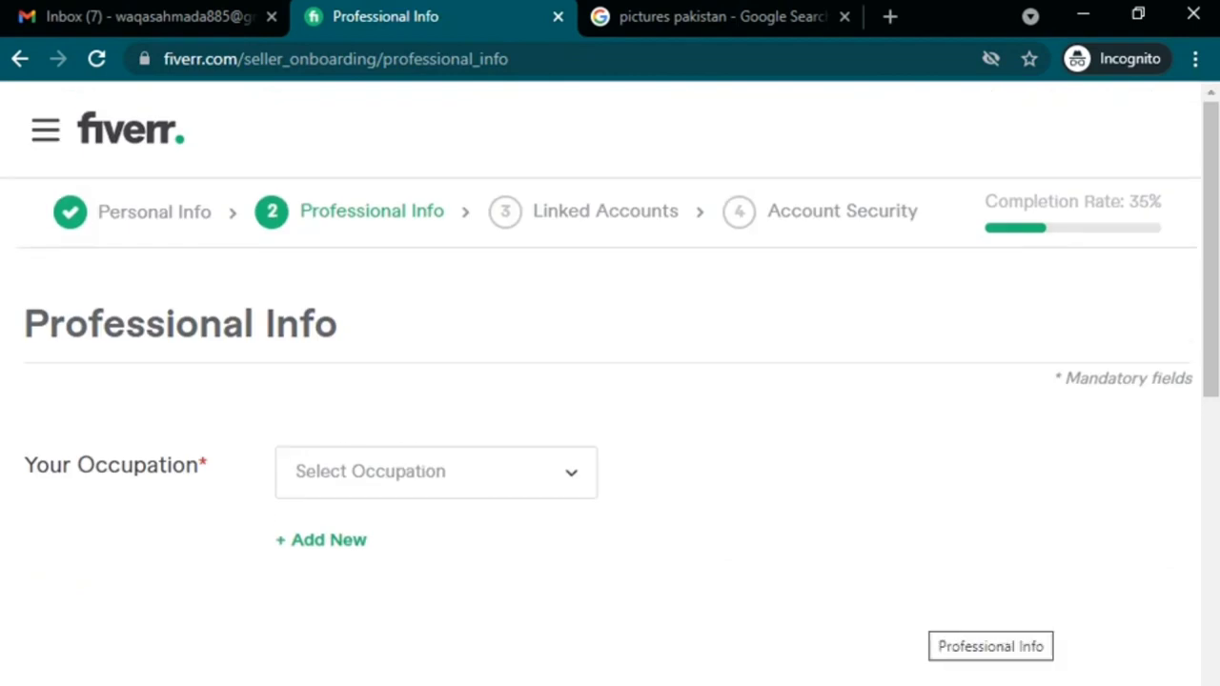
left_click(436, 472)
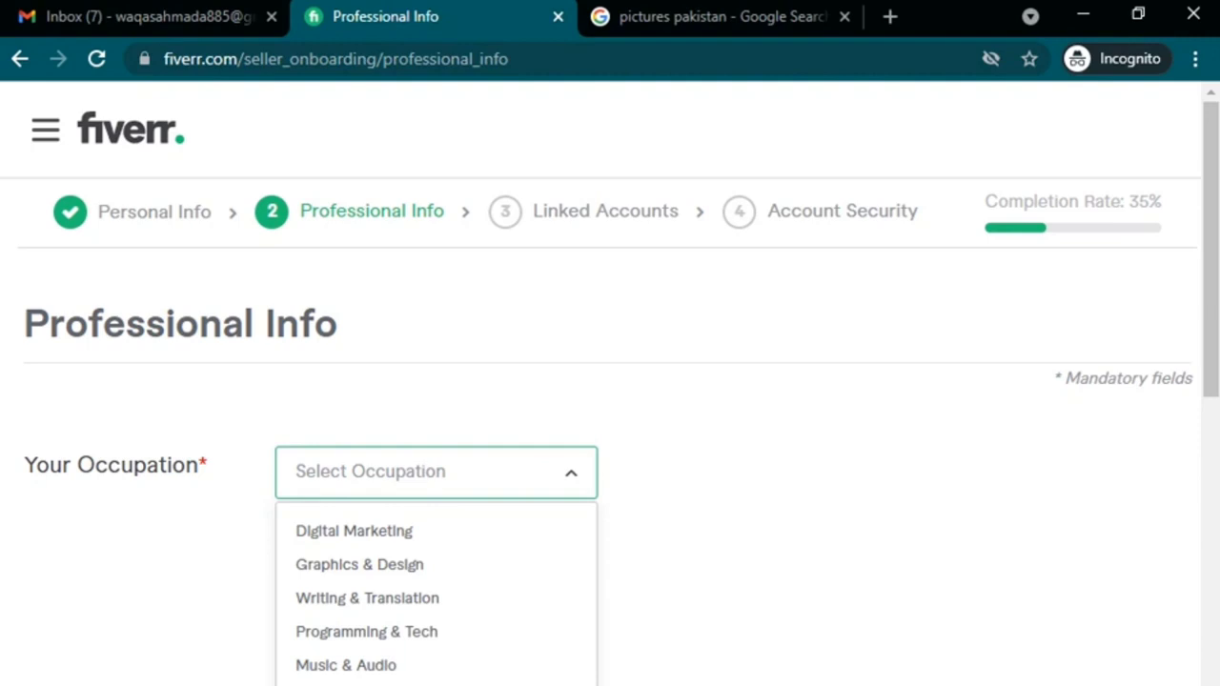
left_click(354, 531)
scroll(457, 495, "down", 1)
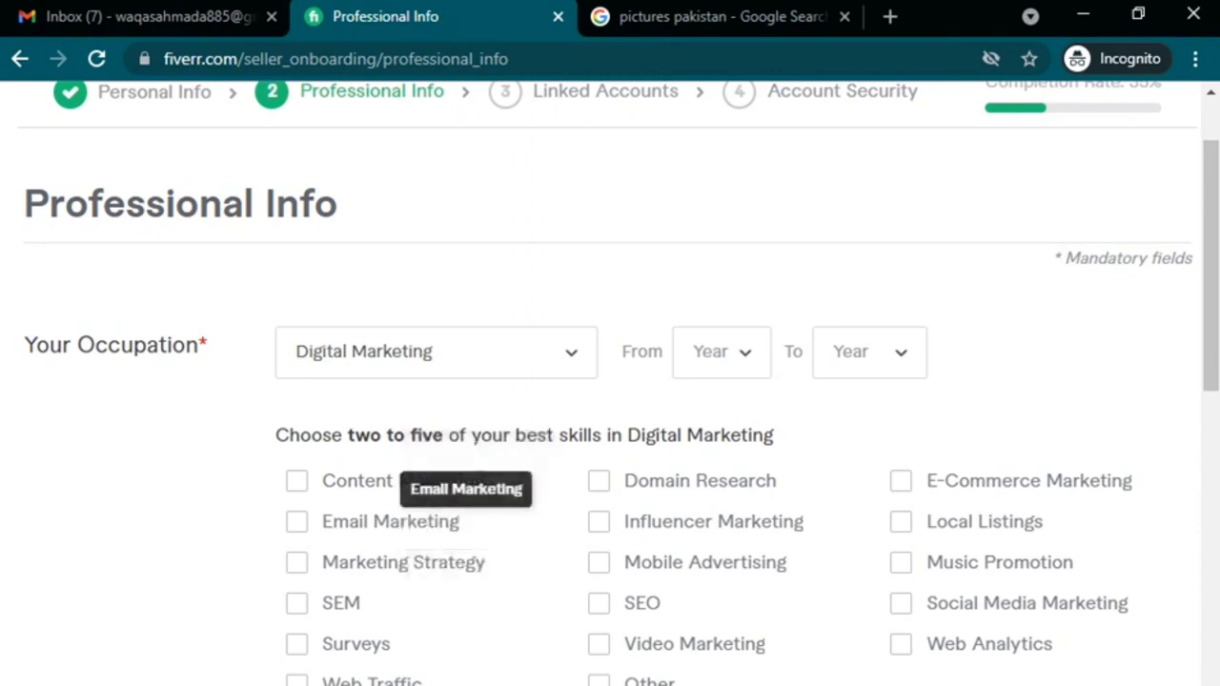
left_click(296, 481)
left_click(297, 521)
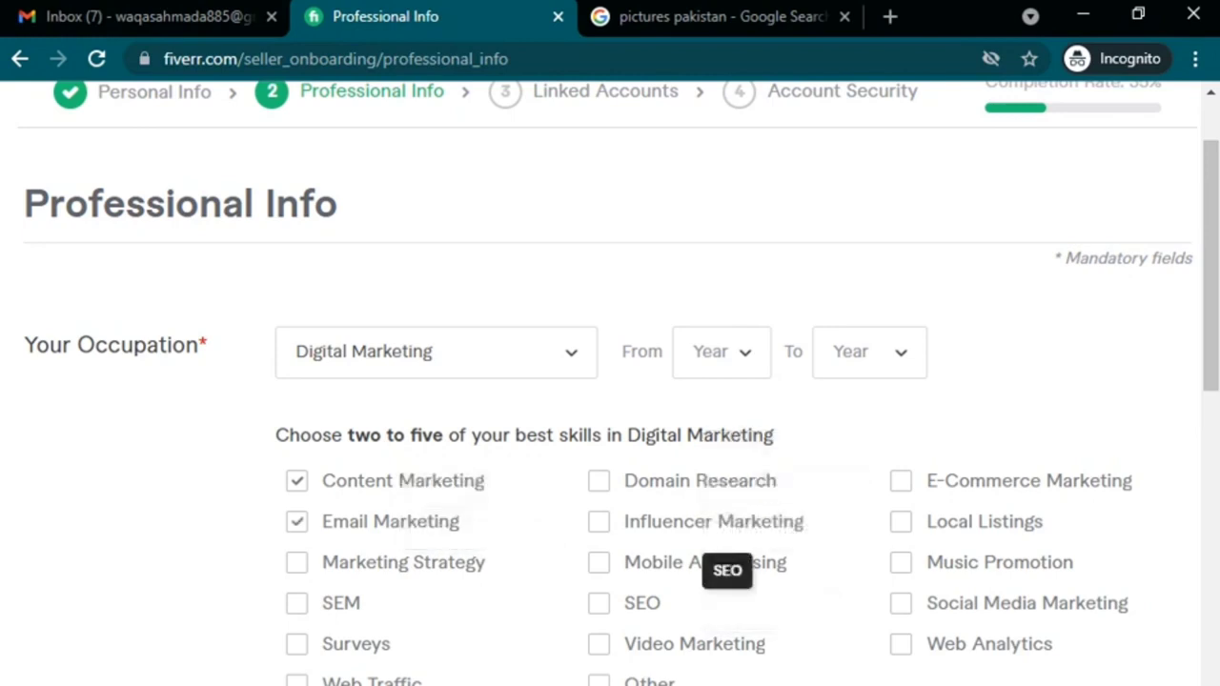
left_click(649, 603)
left_click(725, 643)
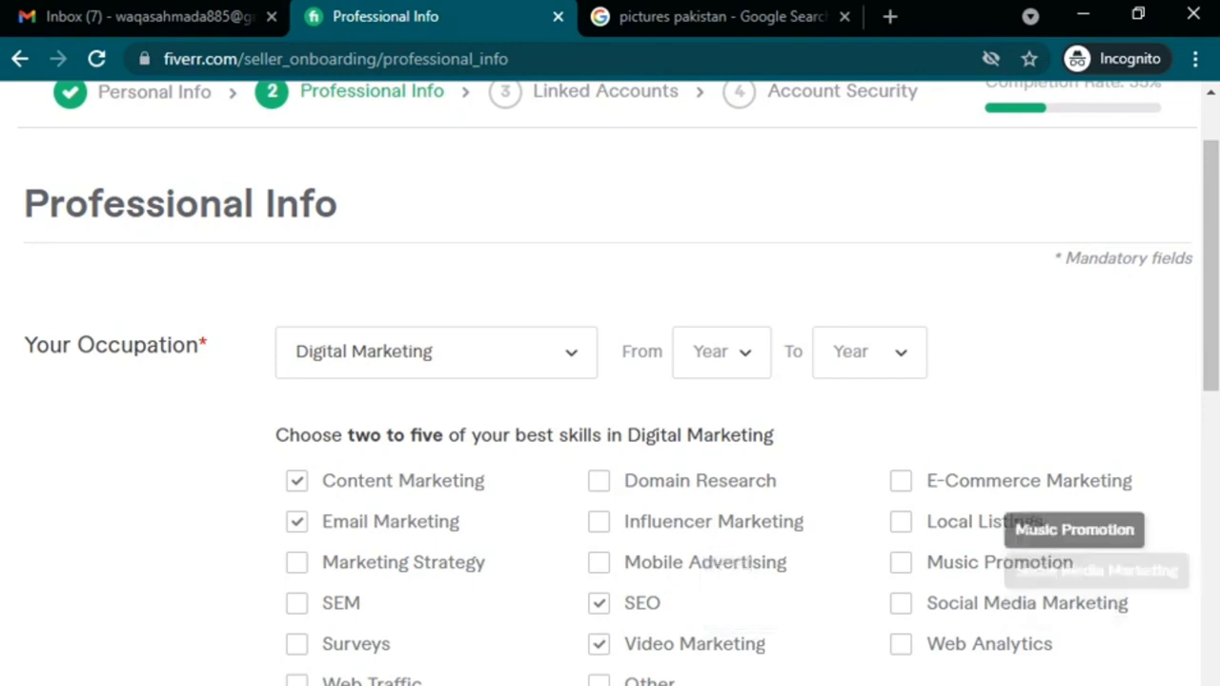
left_click(1058, 602)
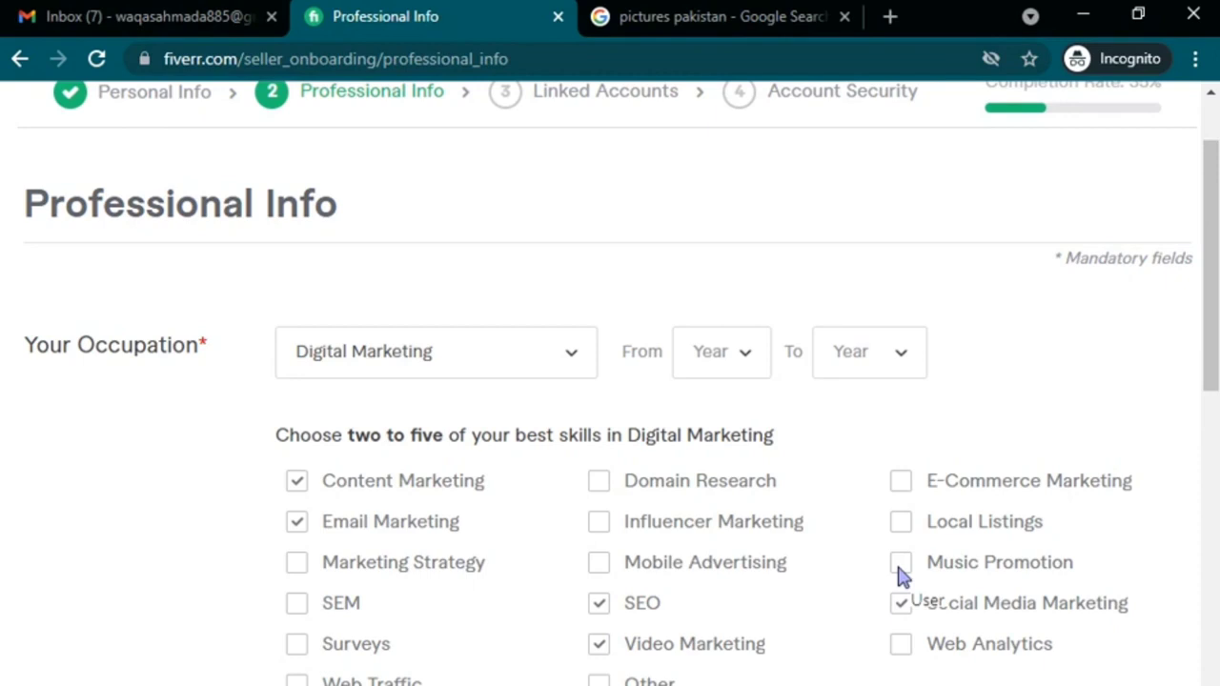
Step: Set the occupation period from 2018 to 2021
left_click(721, 351)
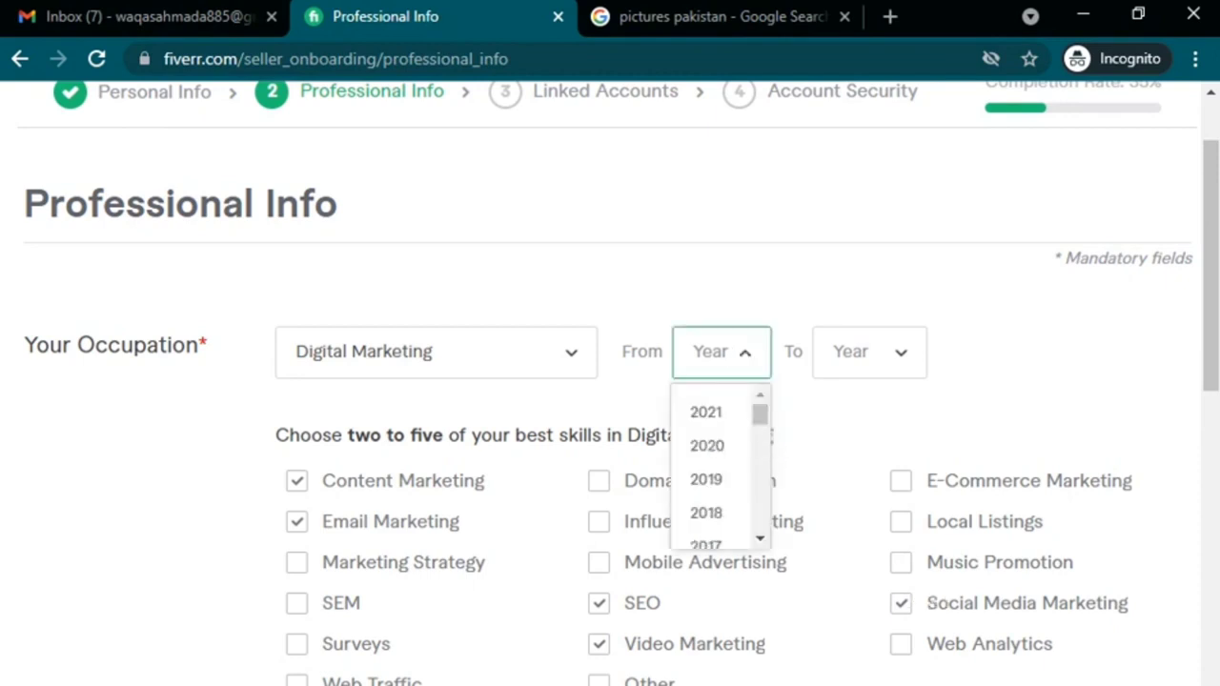
left_click(706, 513)
left_click(869, 352)
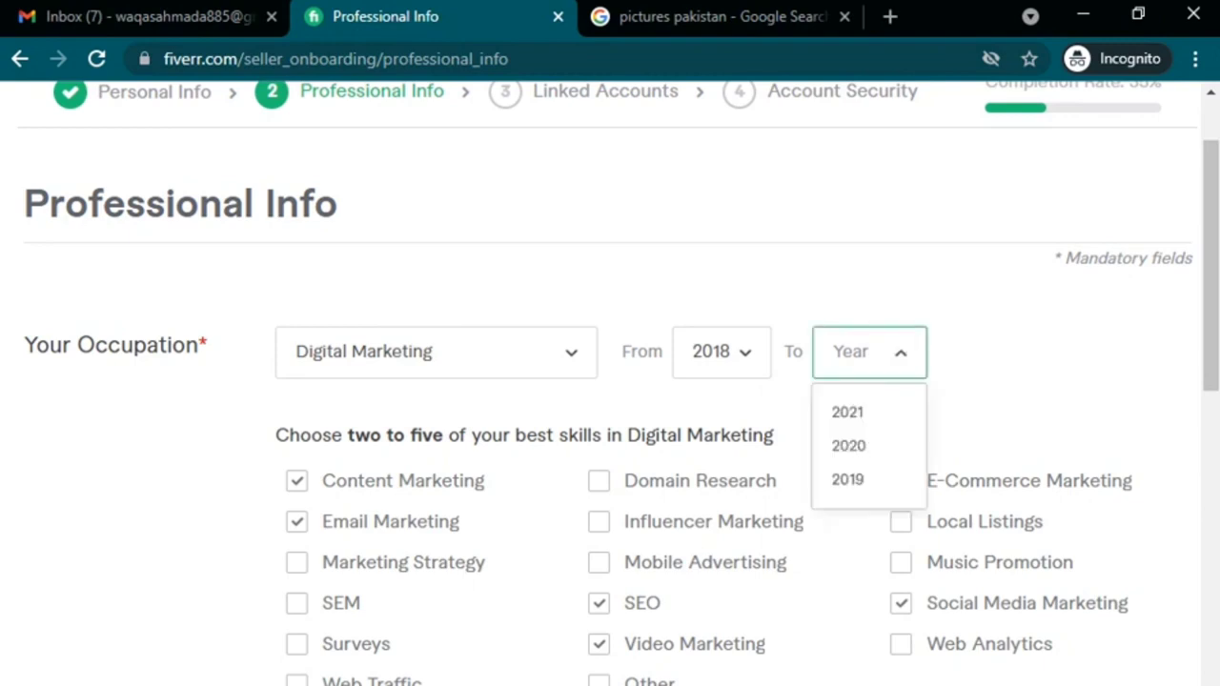
left_click(847, 412)
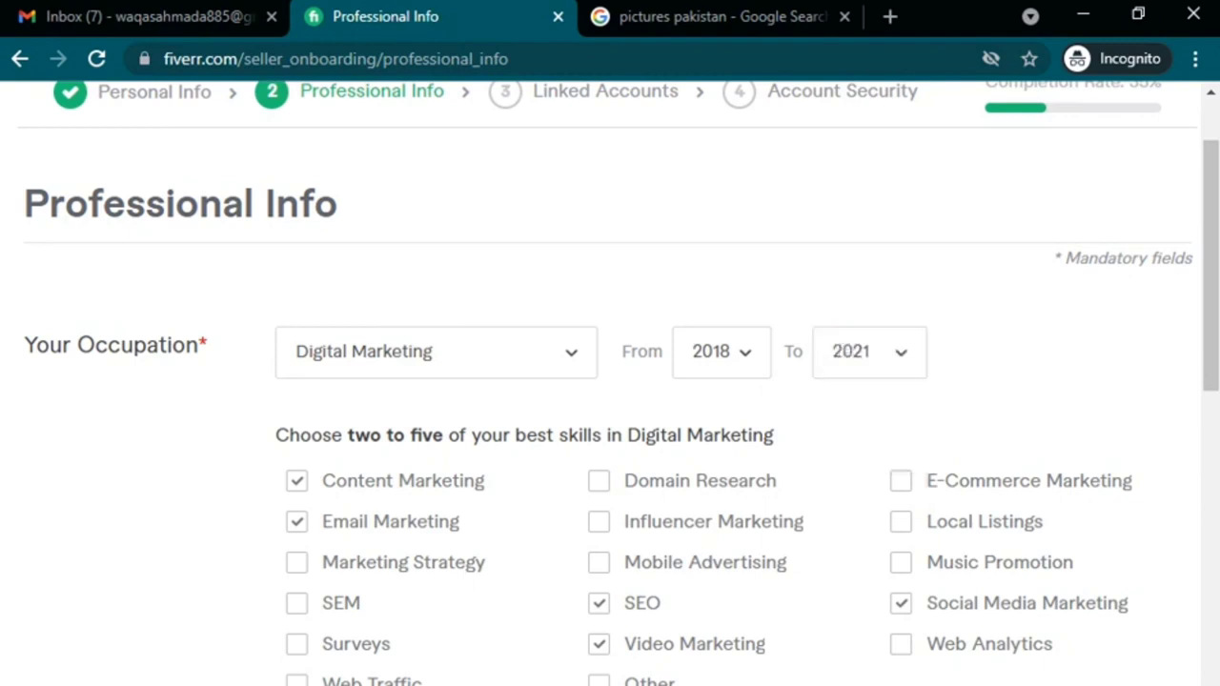
Step: Add the skill 'Social Media Marketing' at Expert experience level
scroll(1211, 286, "down", 3)
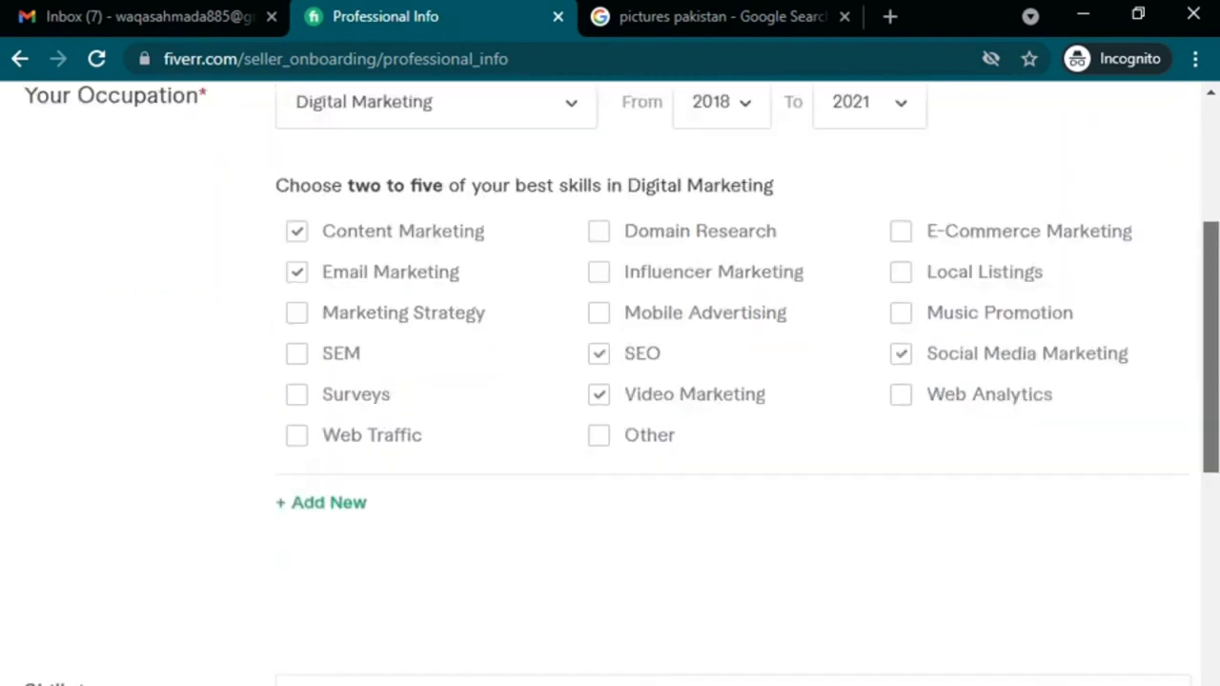
scroll(611, 381, "down", 3)
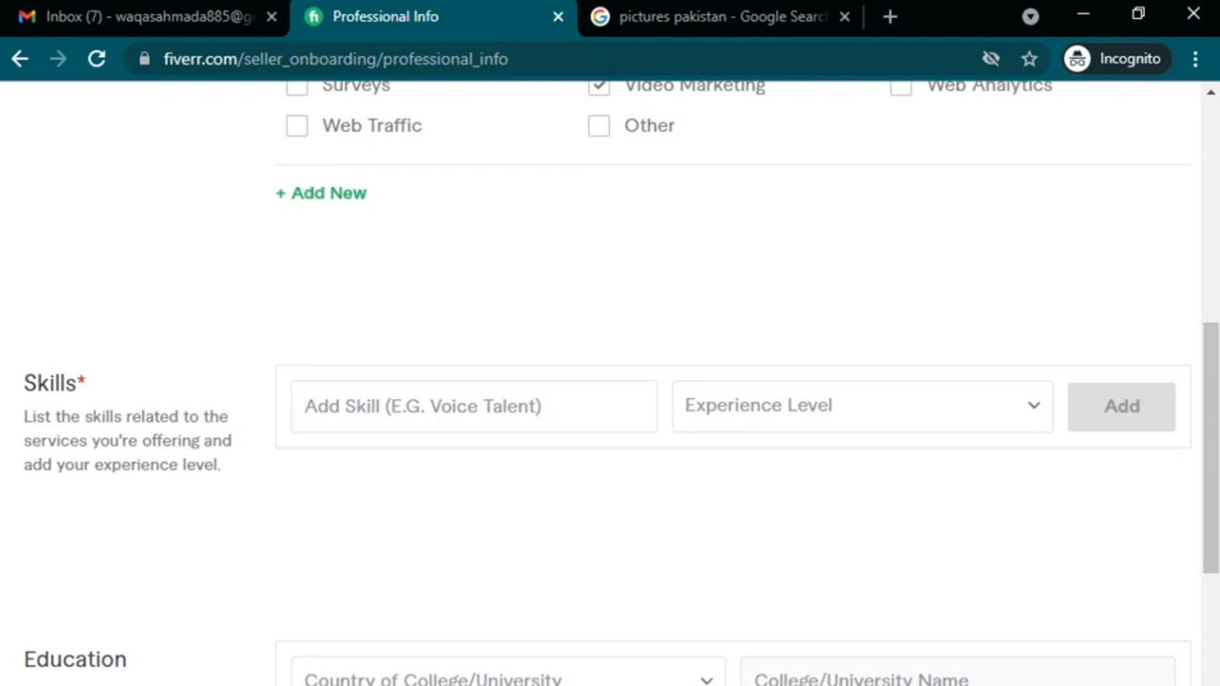
type("So")
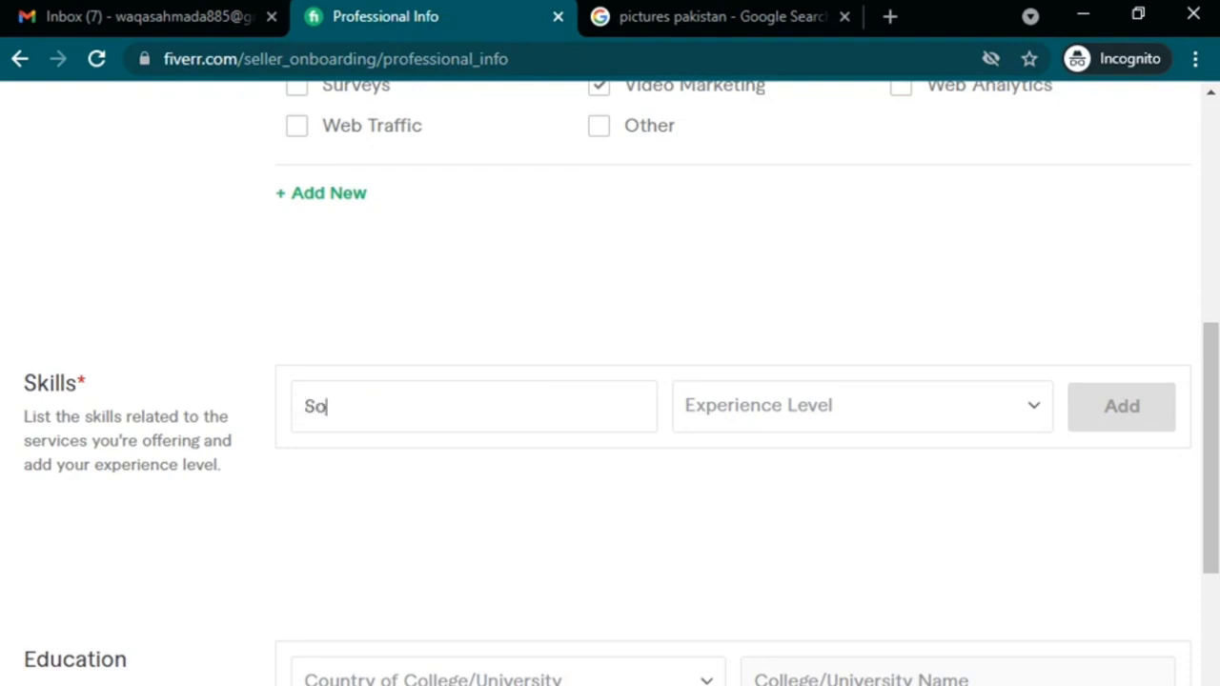
type("c")
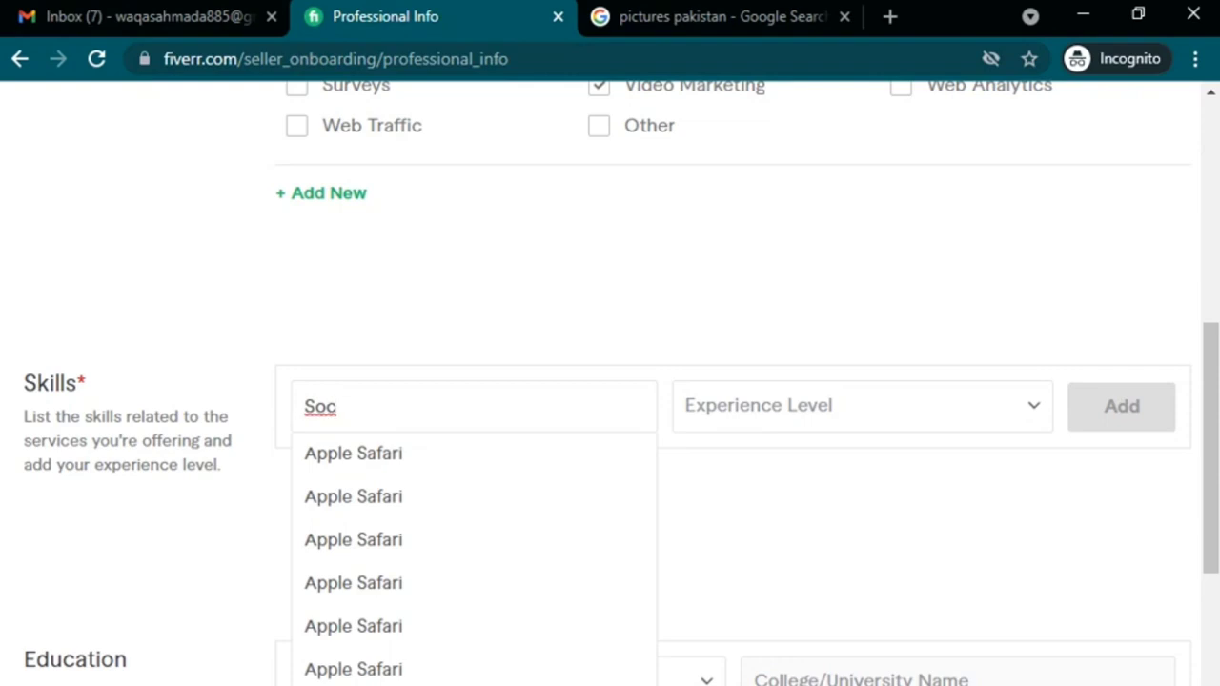
type("ial Med")
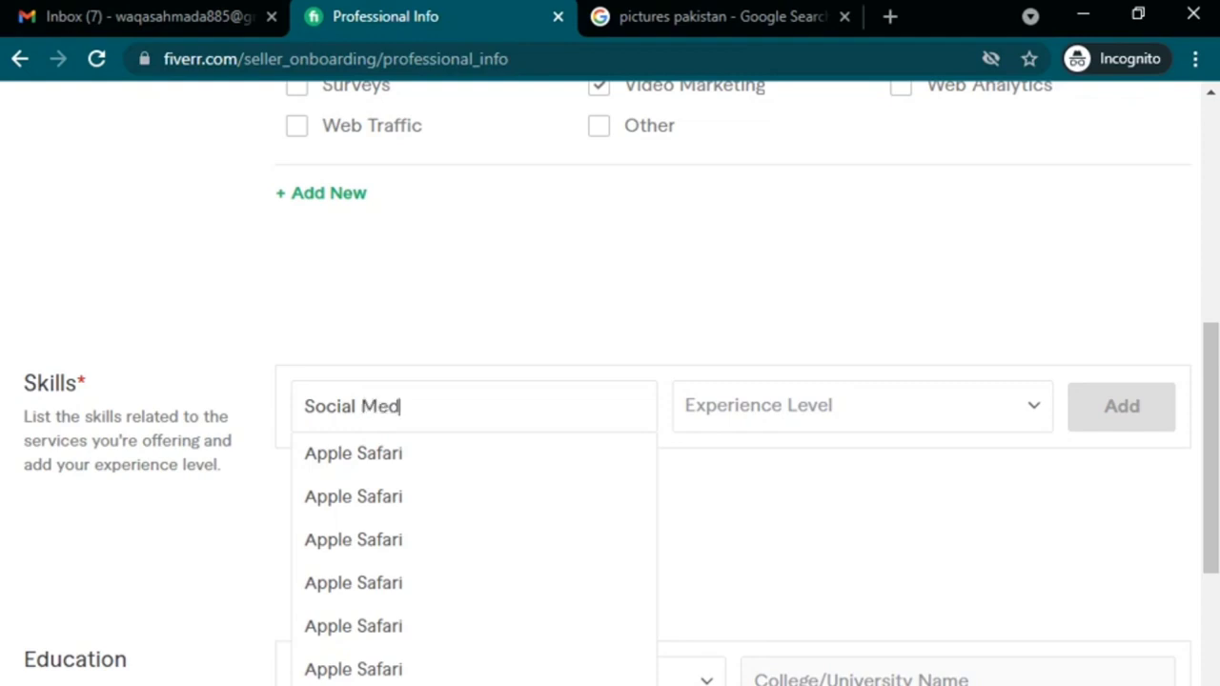
type("ia Marketing")
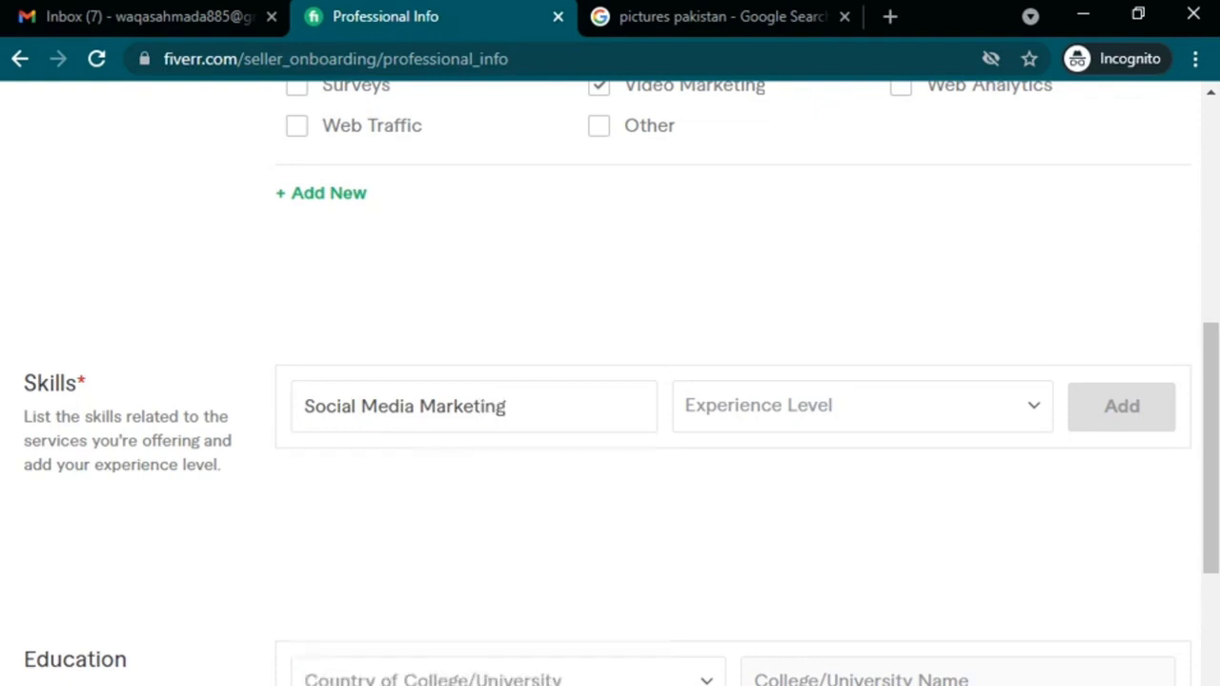
left_click(909, 420)
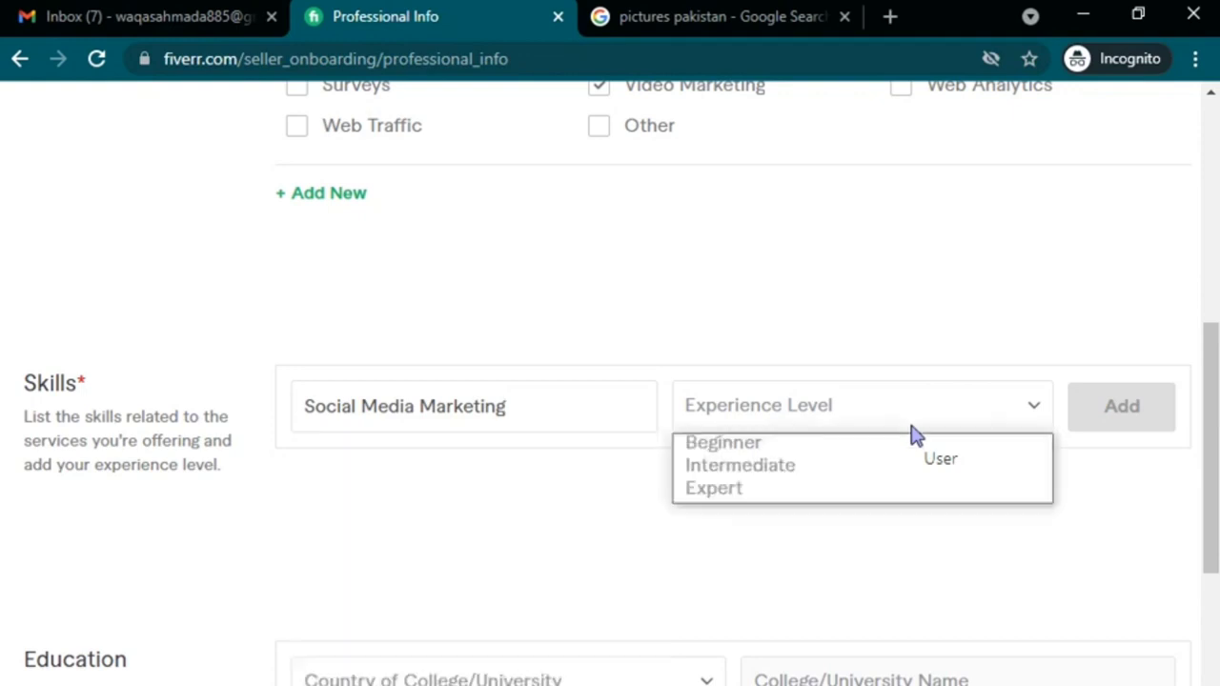
key("Down")
key("Down")
key("Down")
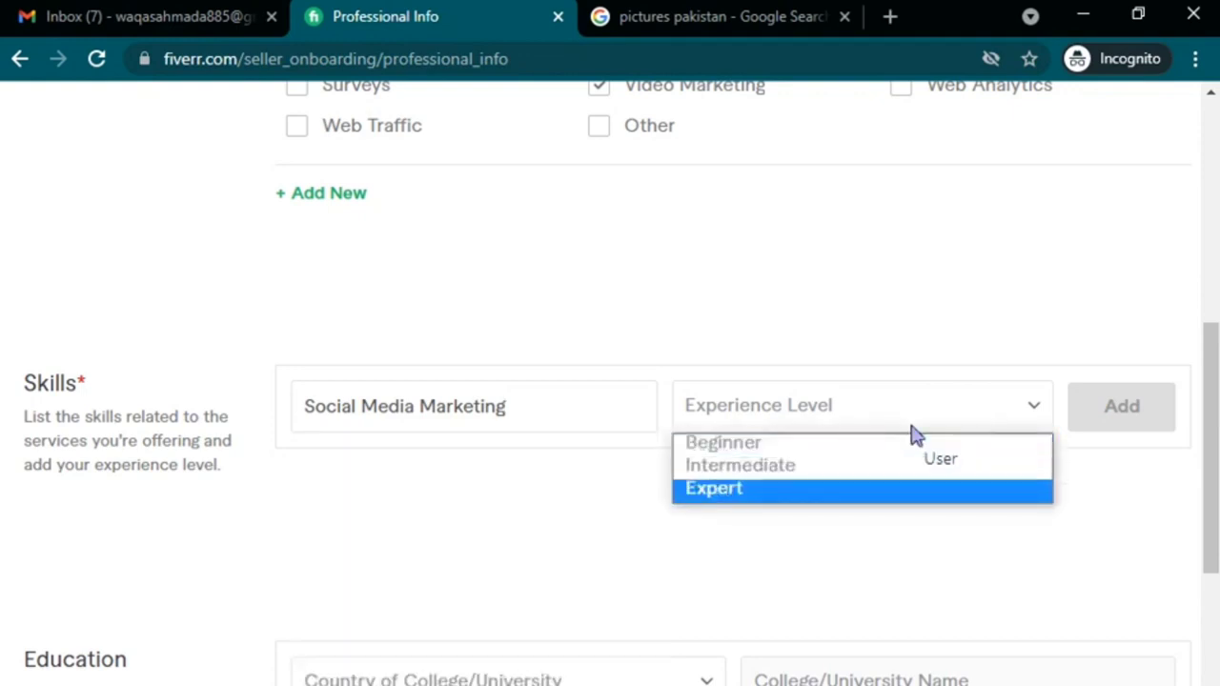
key("Up")
key("Down")
key("Return")
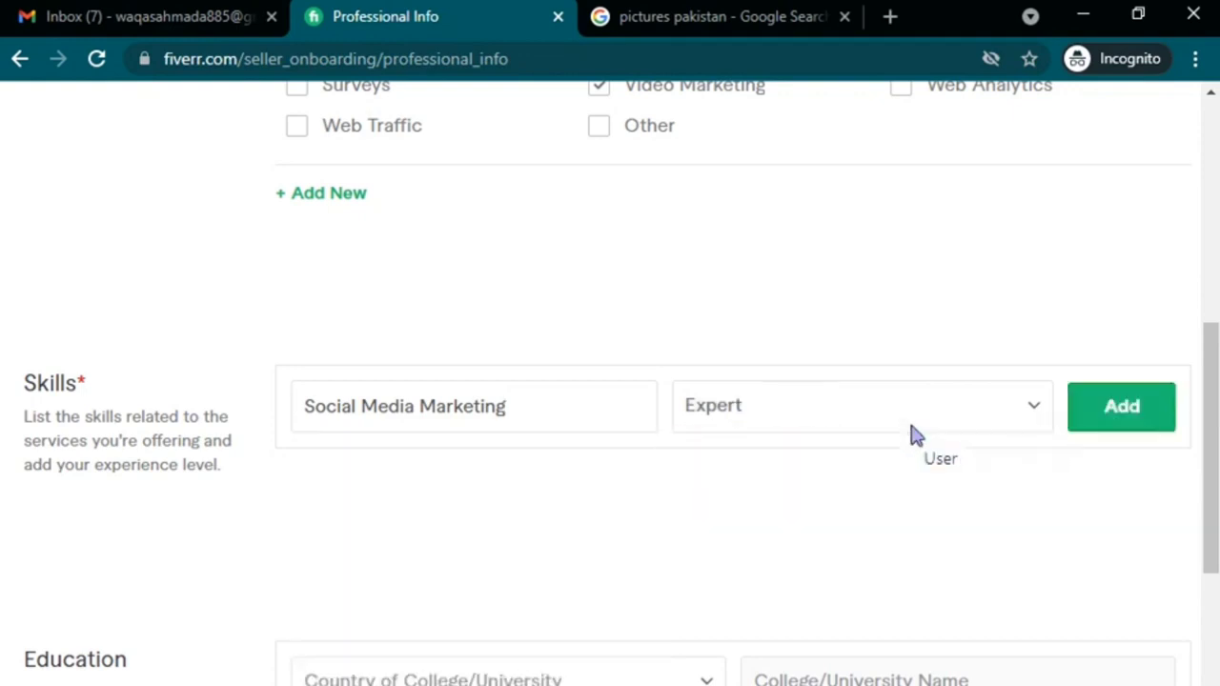
key("Tab")
key("Return")
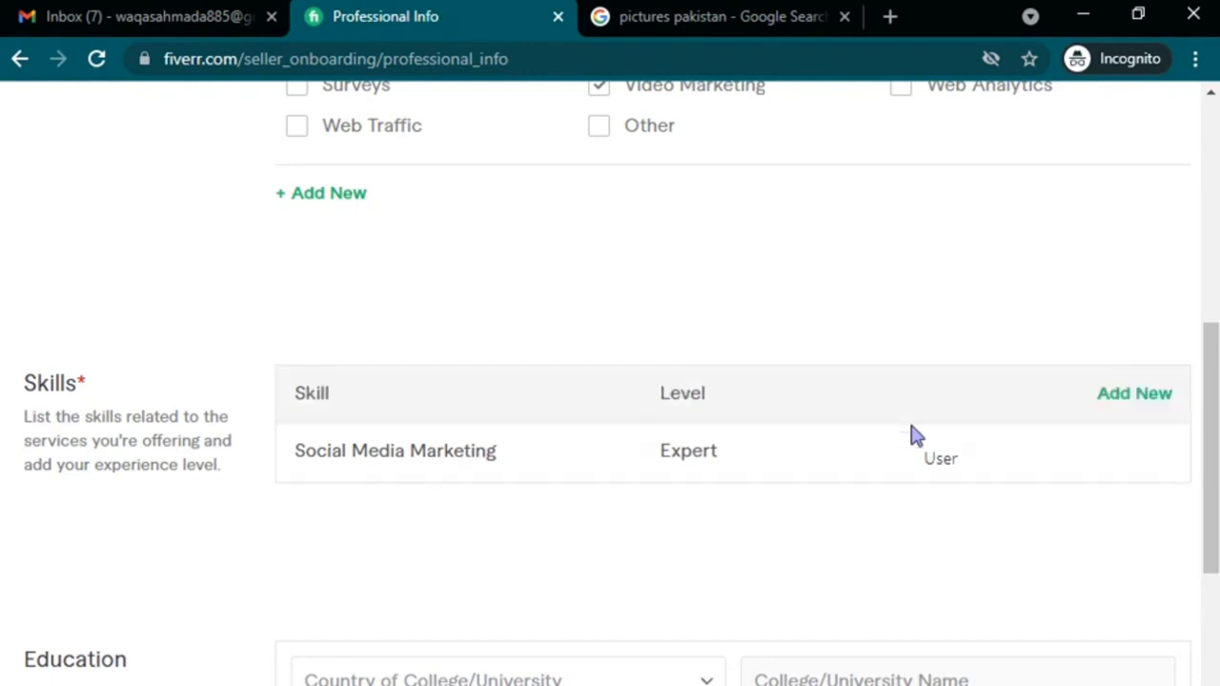
Step: Add 'Digital Marketing' as a skill at Expert level
scroll(913, 436, "down", 3)
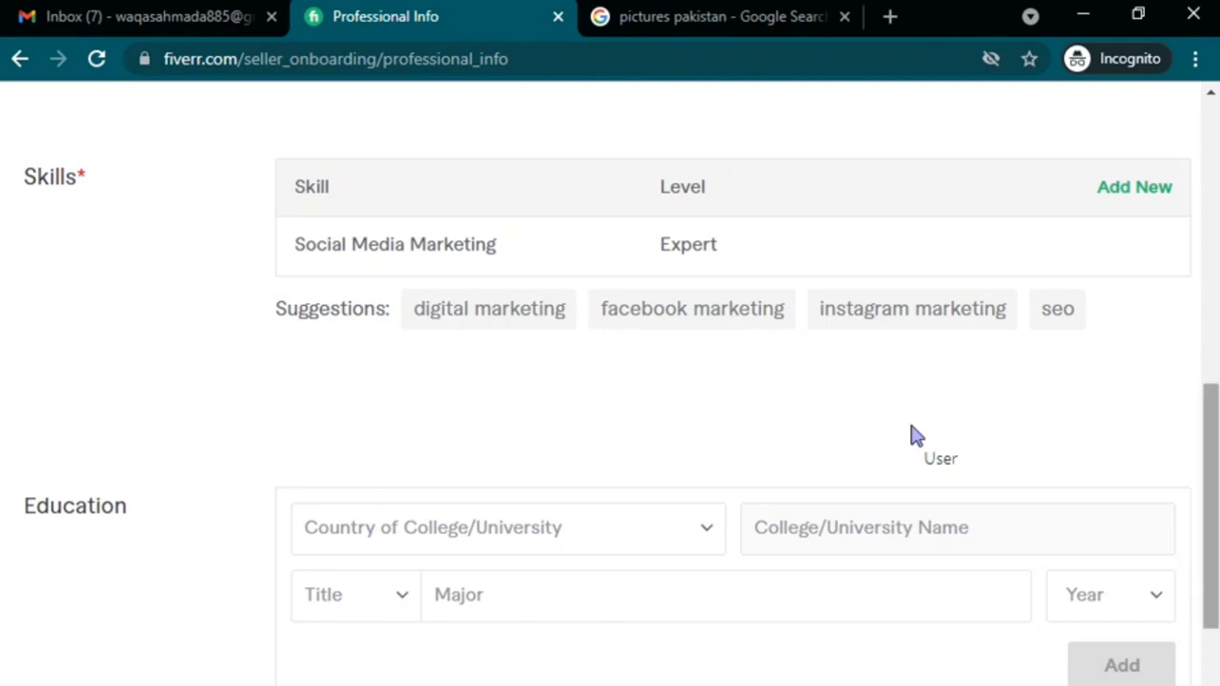
scroll(913, 436, "down", 1)
scroll(911, 429, "up", 3)
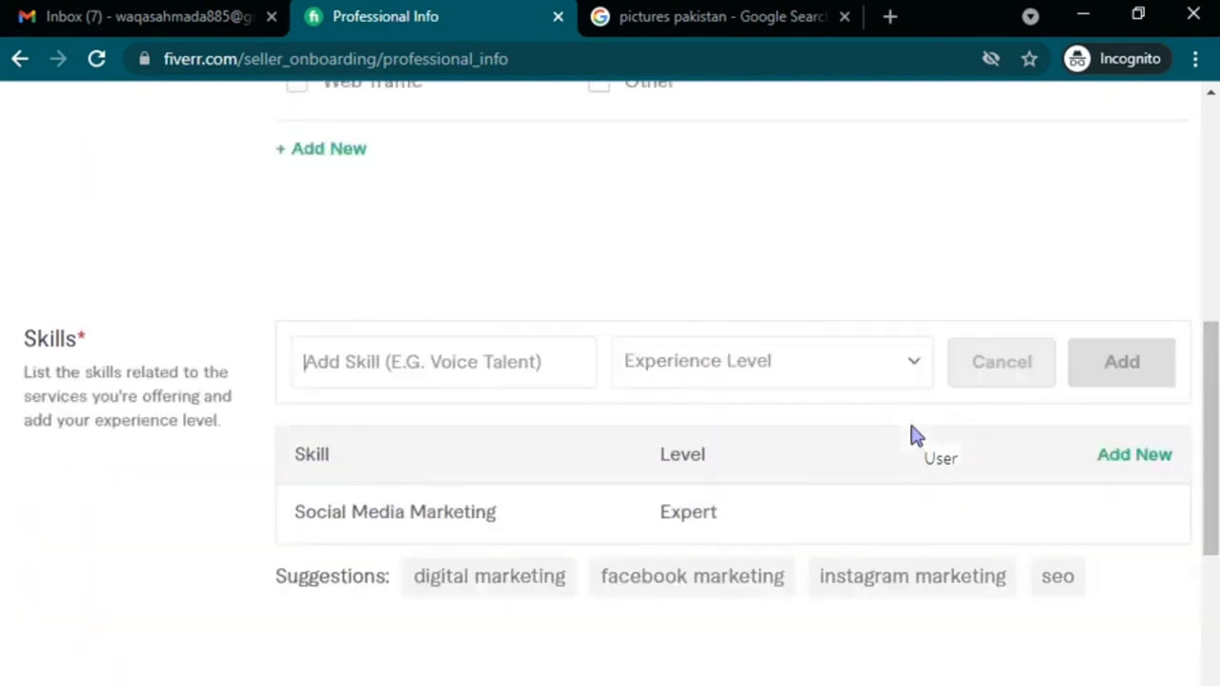
type("D")
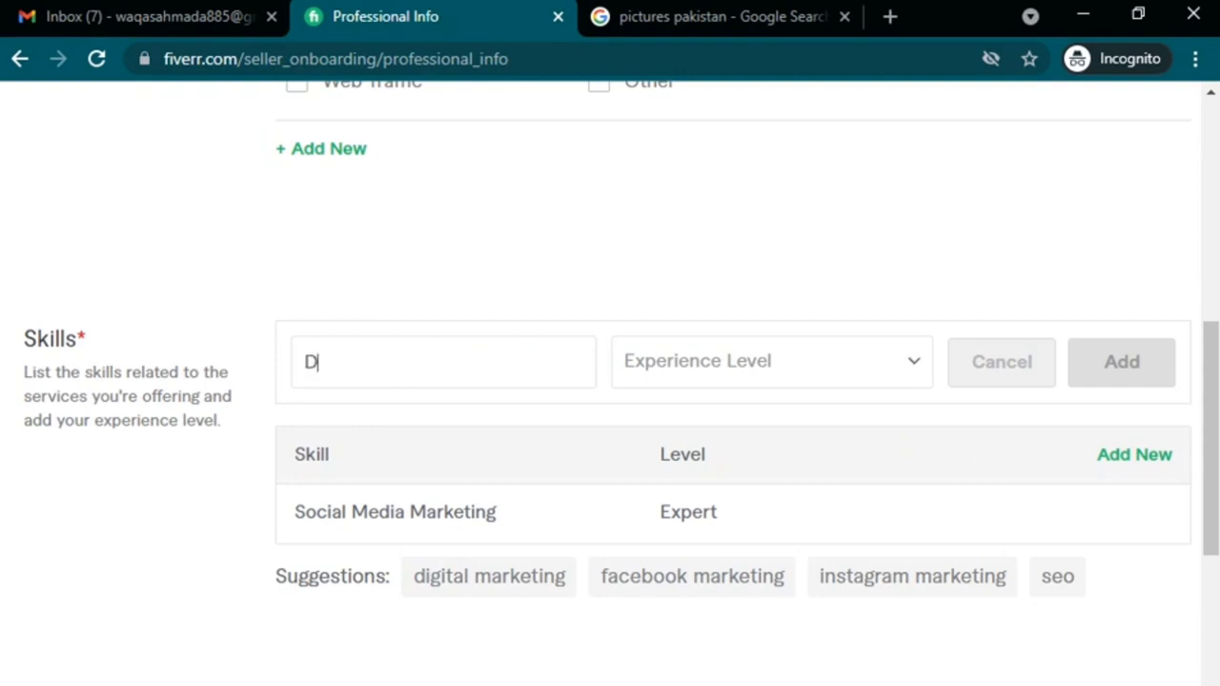
type("igital ")
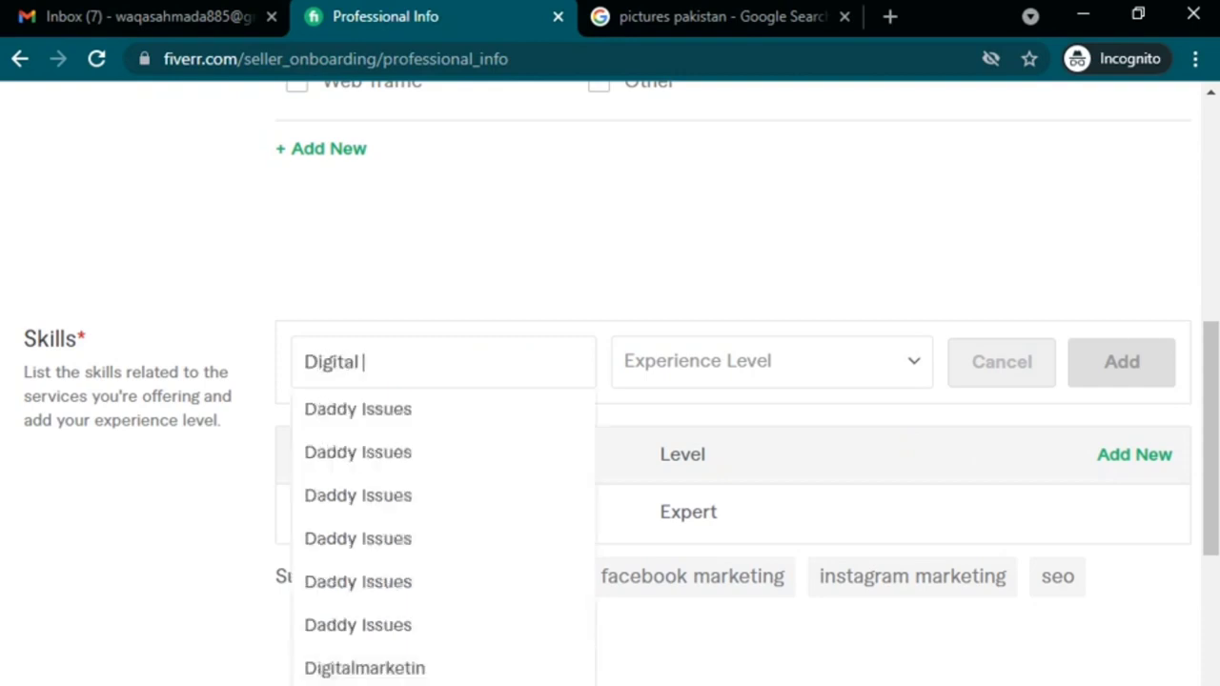
type("Mar")
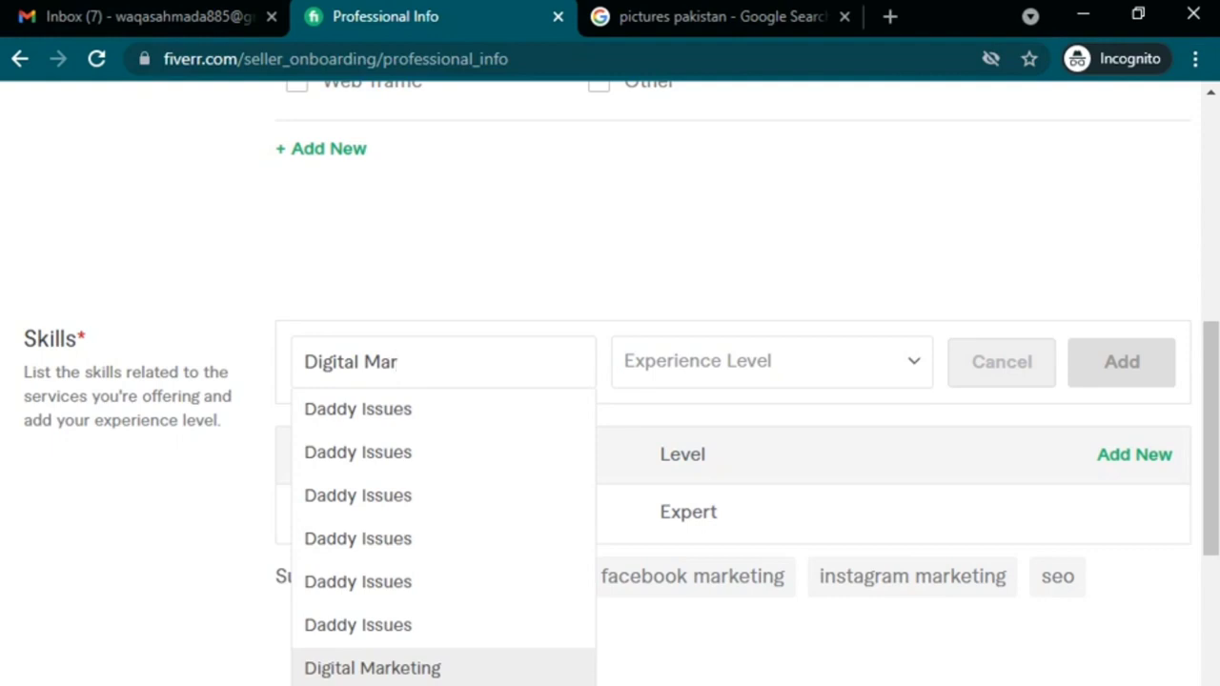
key("Return")
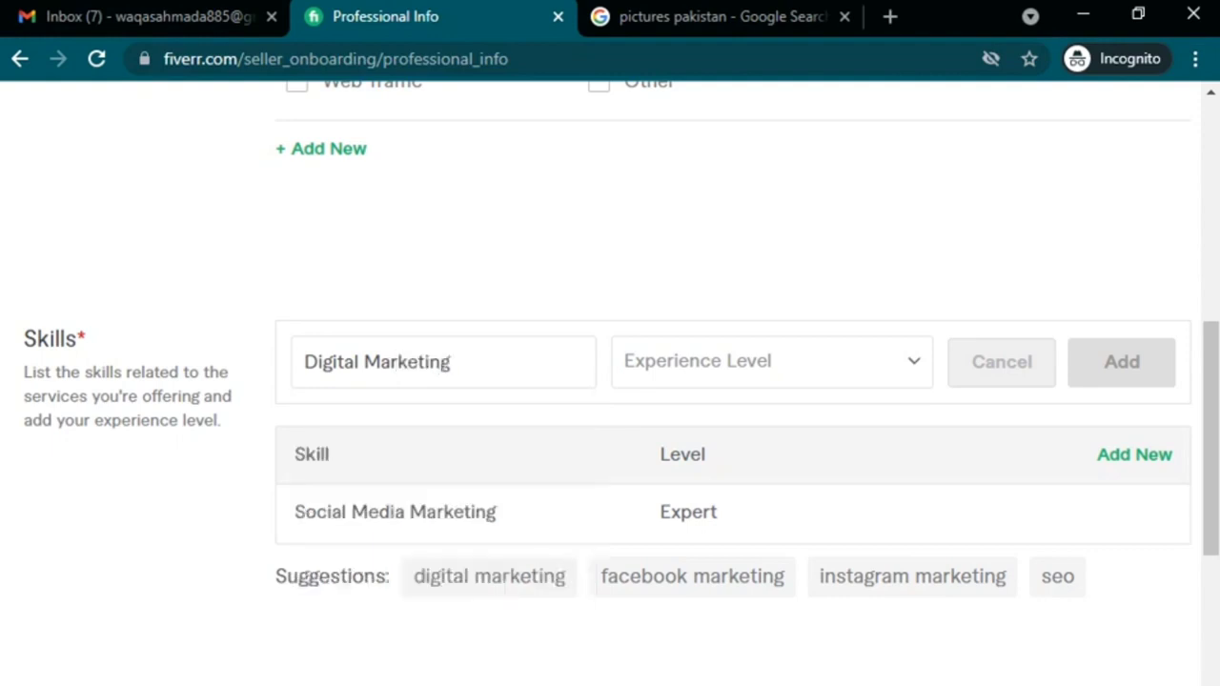
key("Tab")
key("space")
key("Down")
key("Down")
key("Down")
key("Return")
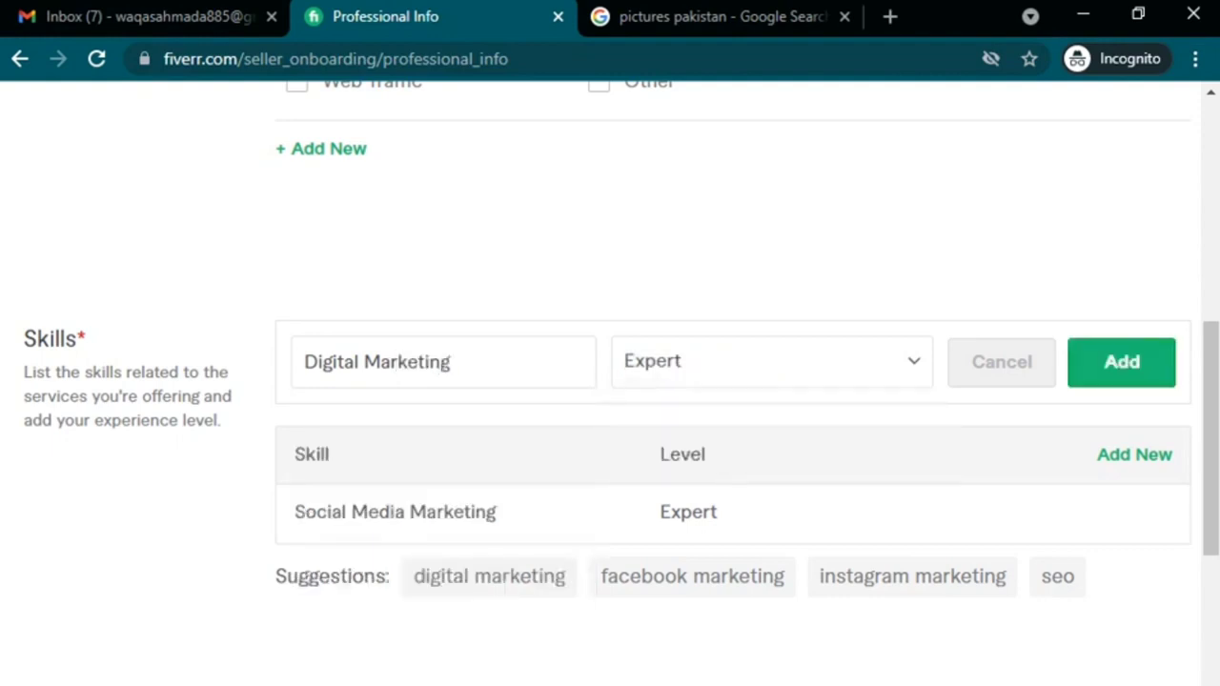
key("Tab")
key("Return")
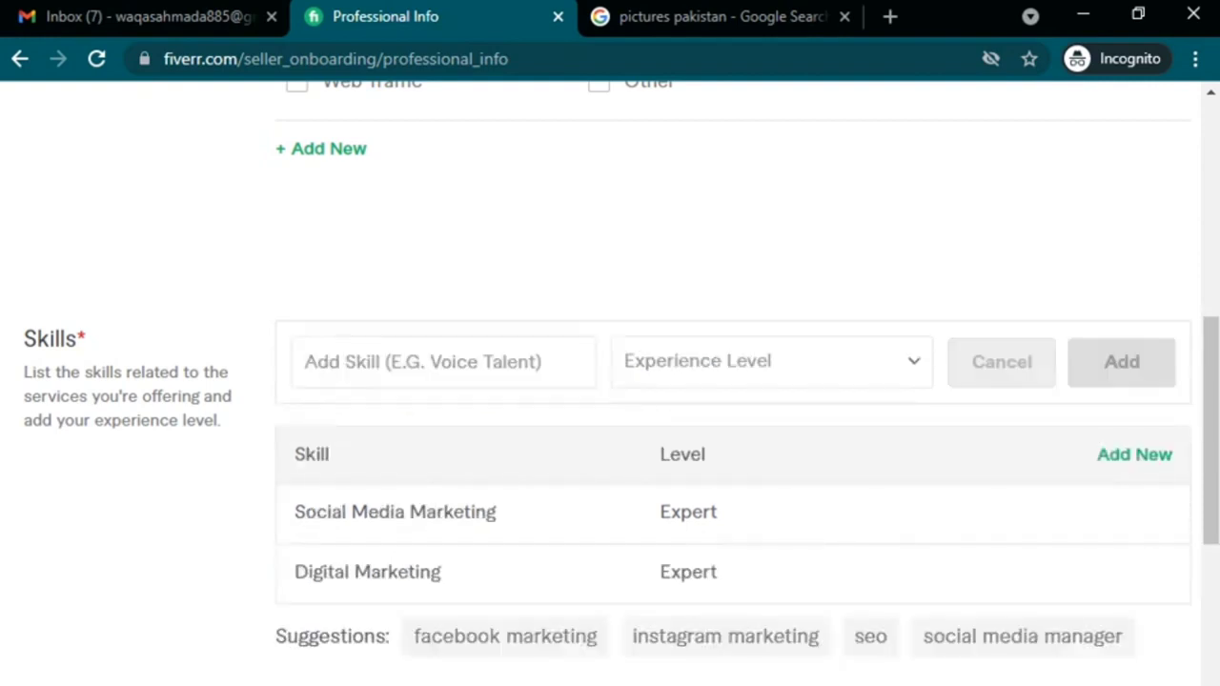
Step: Add 'Video Marketing' at Expert level, correcting the 'Vidoe' typo first
type("Vid")
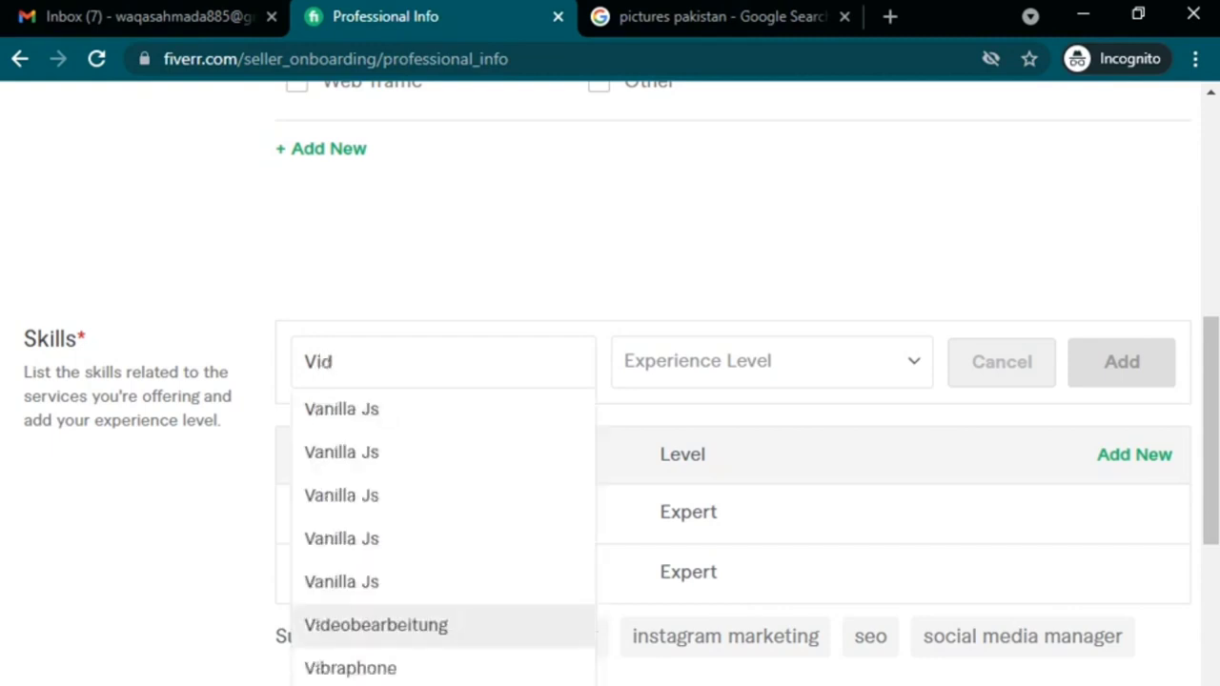
type("oe M")
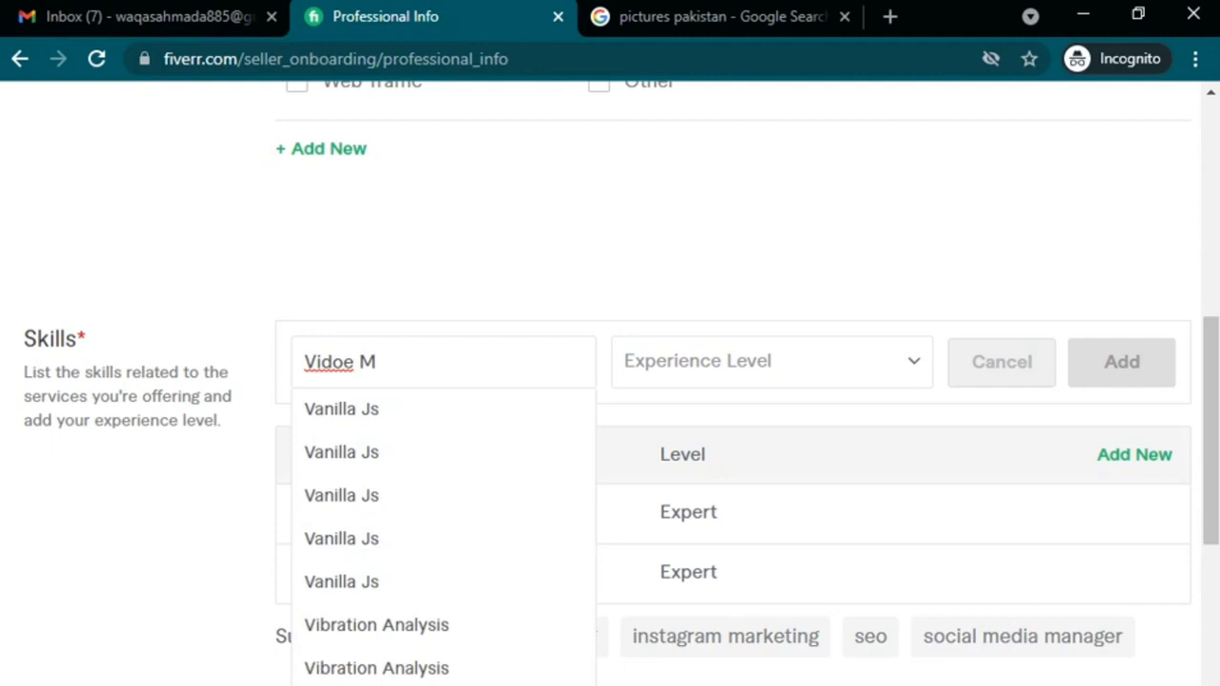
type("ar")
left_click(306, 362)
key("Right")
key("Right")
key("Right")
key("Right")
key("Right")
key("BackSpace")
key("BackSpace")
type("eo")
type("keting")
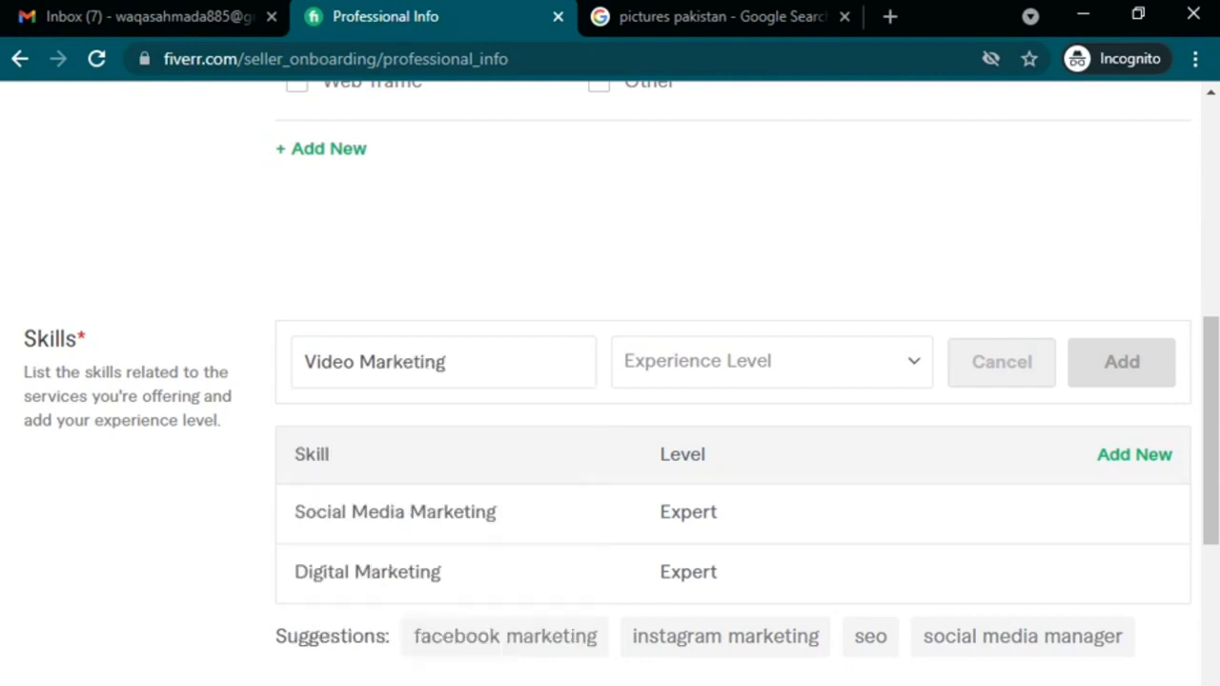
left_click(773, 360)
left_click(708, 444)
left_click(1122, 362)
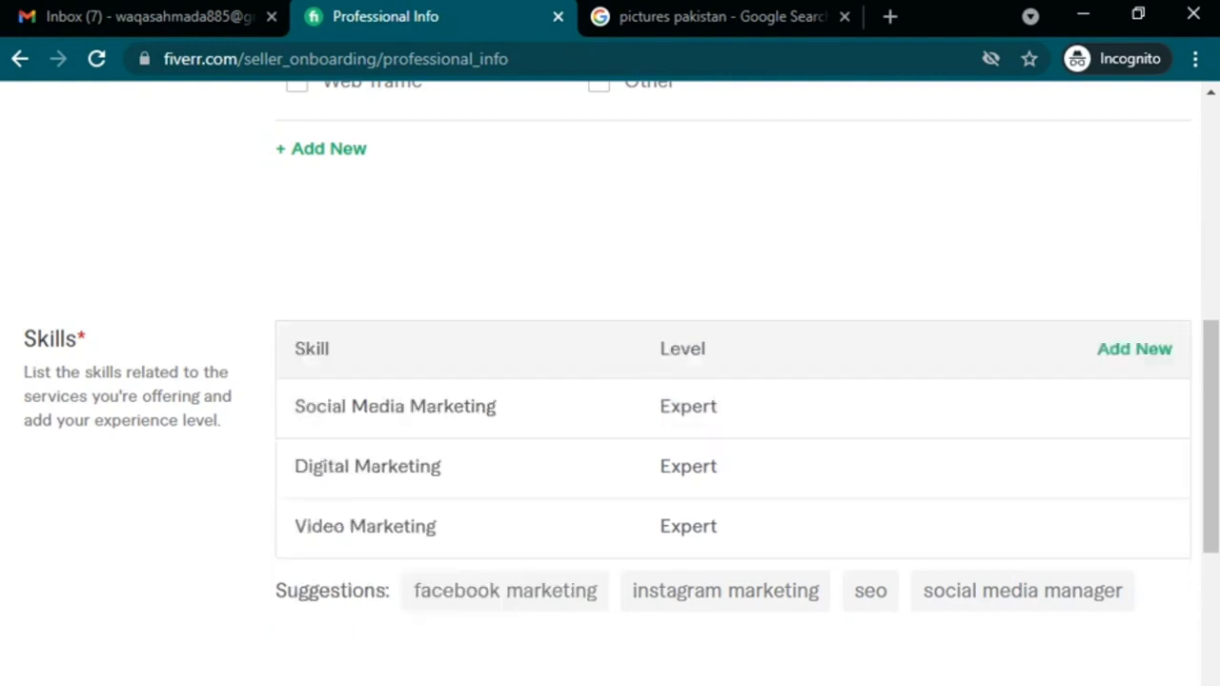
scroll(763, 410, "down", 3)
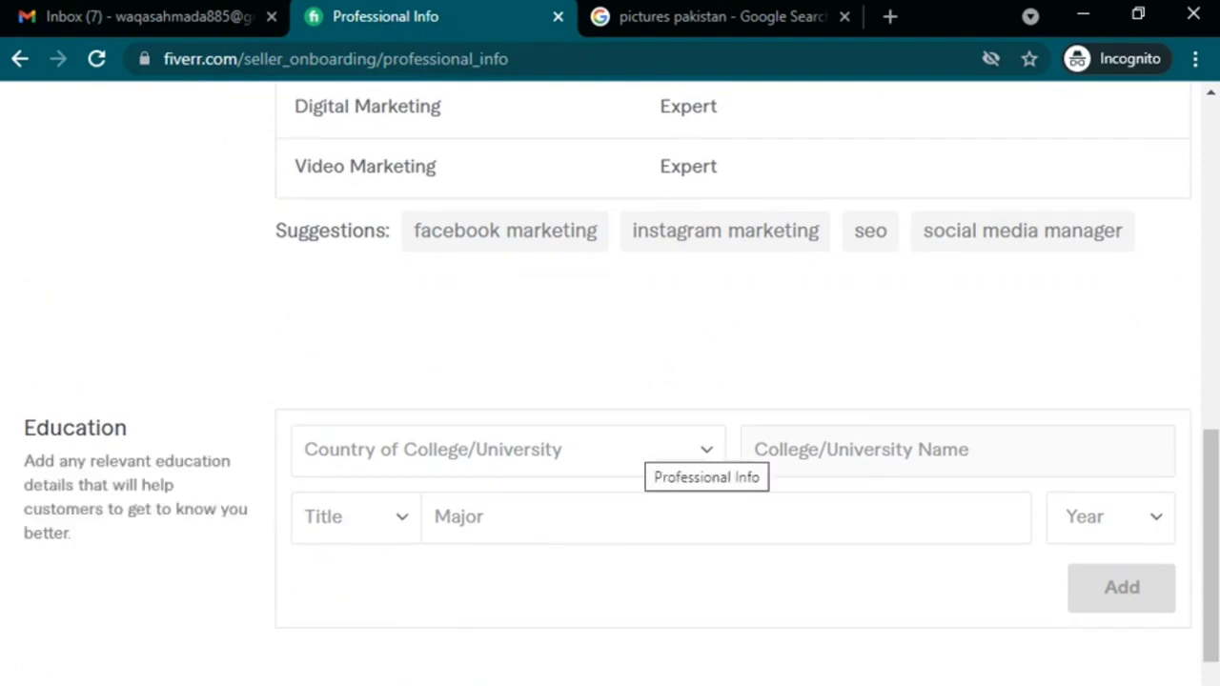
Step: Set the education country to Pakistan
scroll(610, 381, "up", 1)
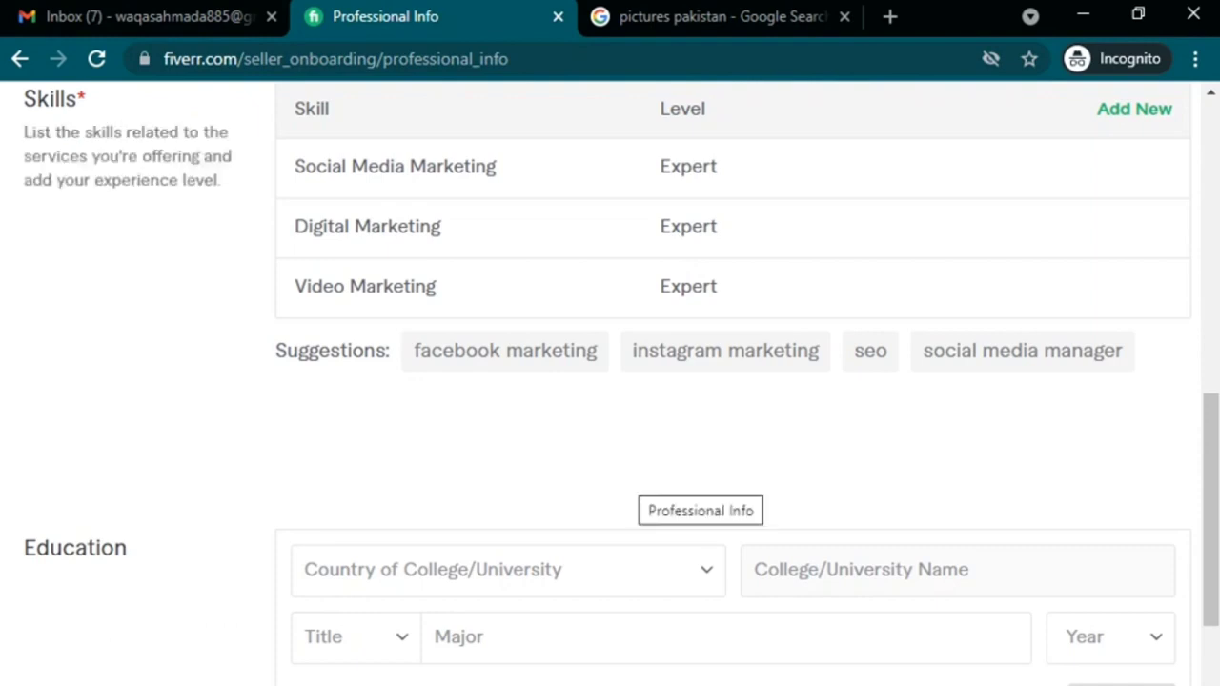
scroll(701, 486, "up", 1)
scroll(611, 381, "down", 1)
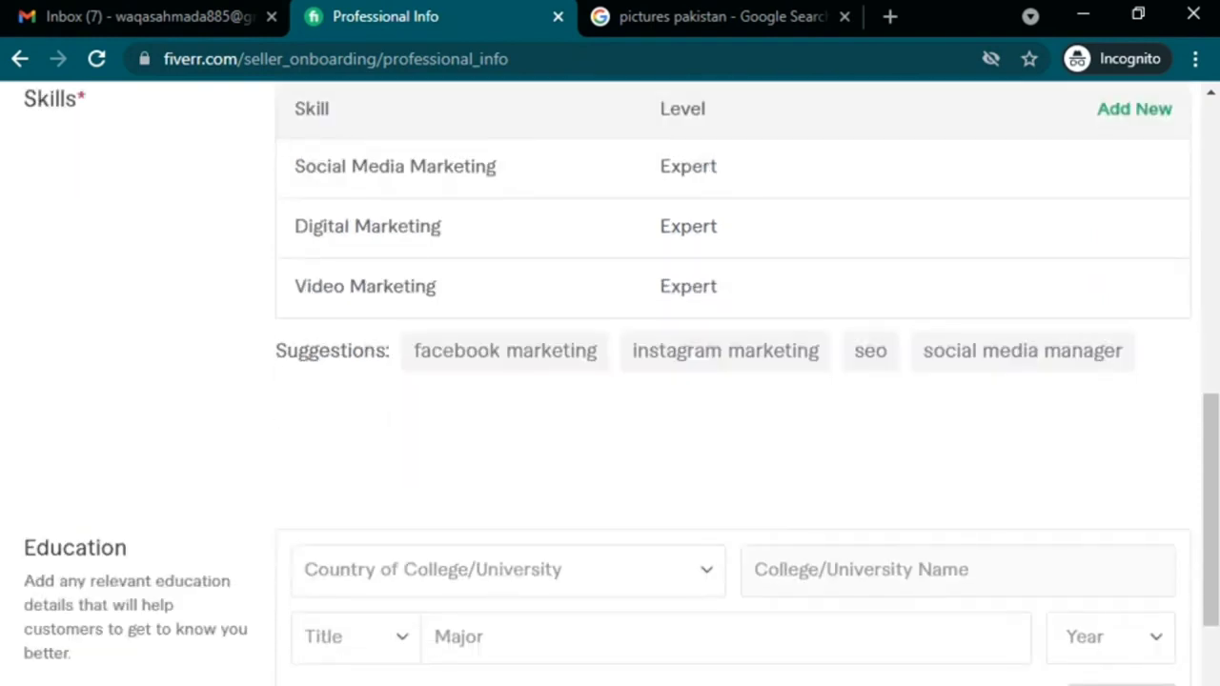
scroll(725, 381, "up", 1)
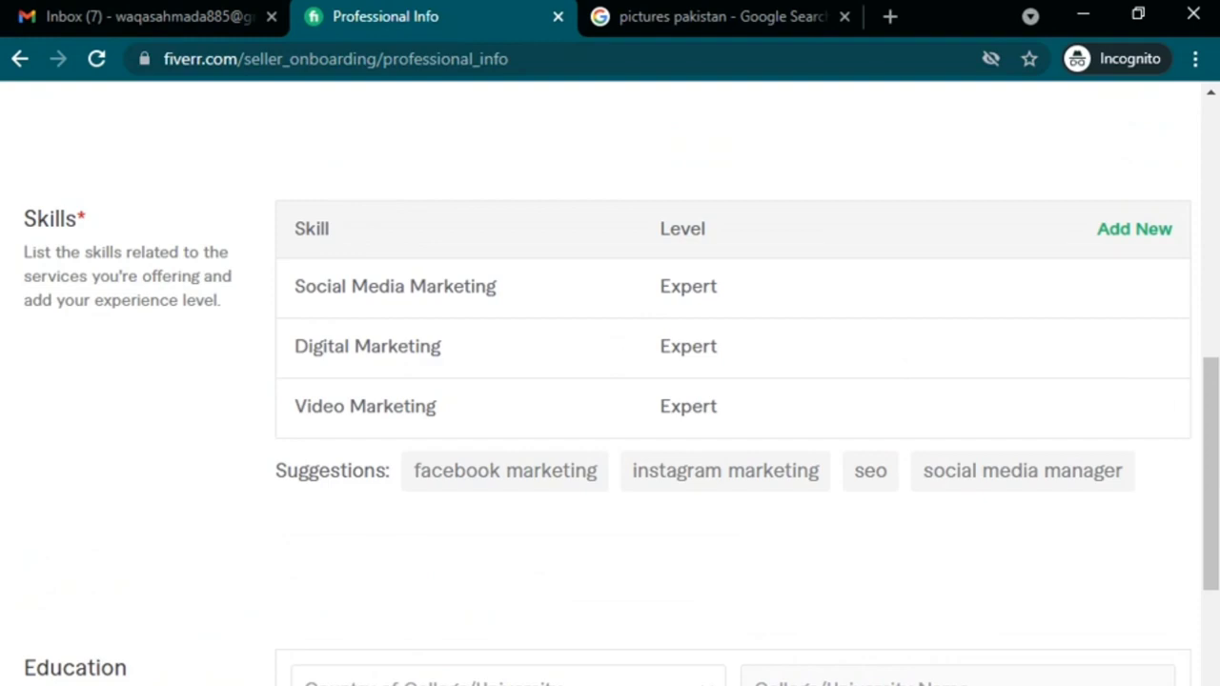
scroll(610, 381, "down", 1)
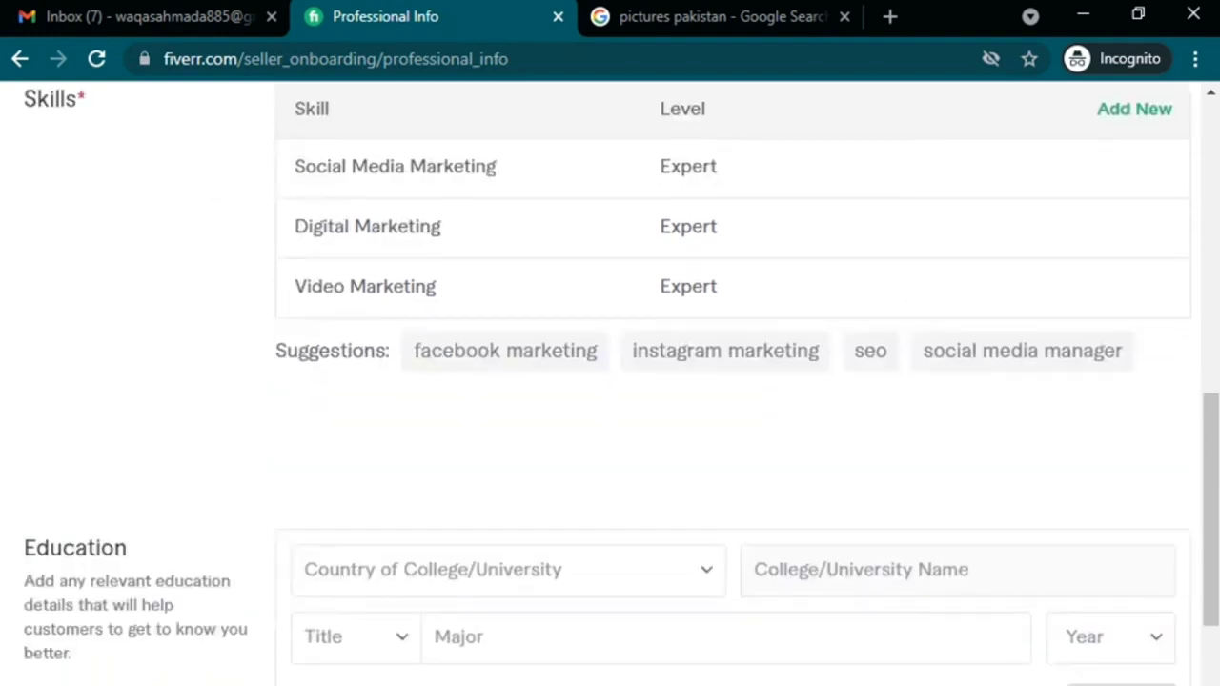
scroll(493, 569, "down", 1)
left_click(506, 452)
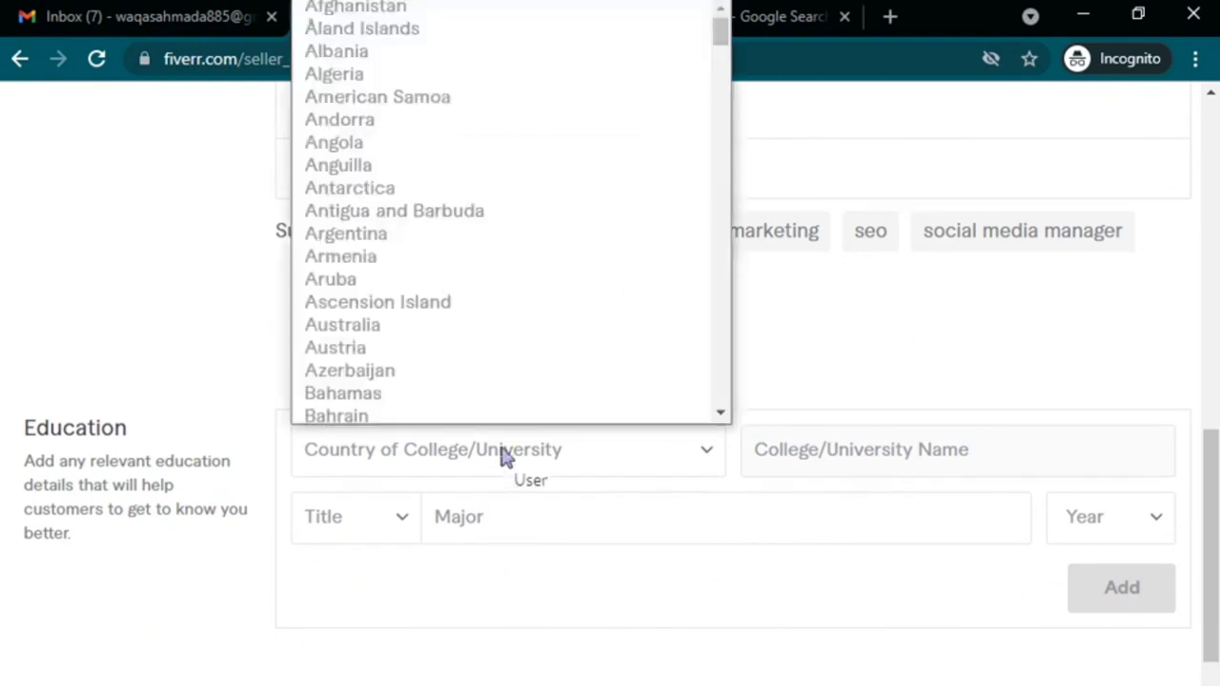
key("g")
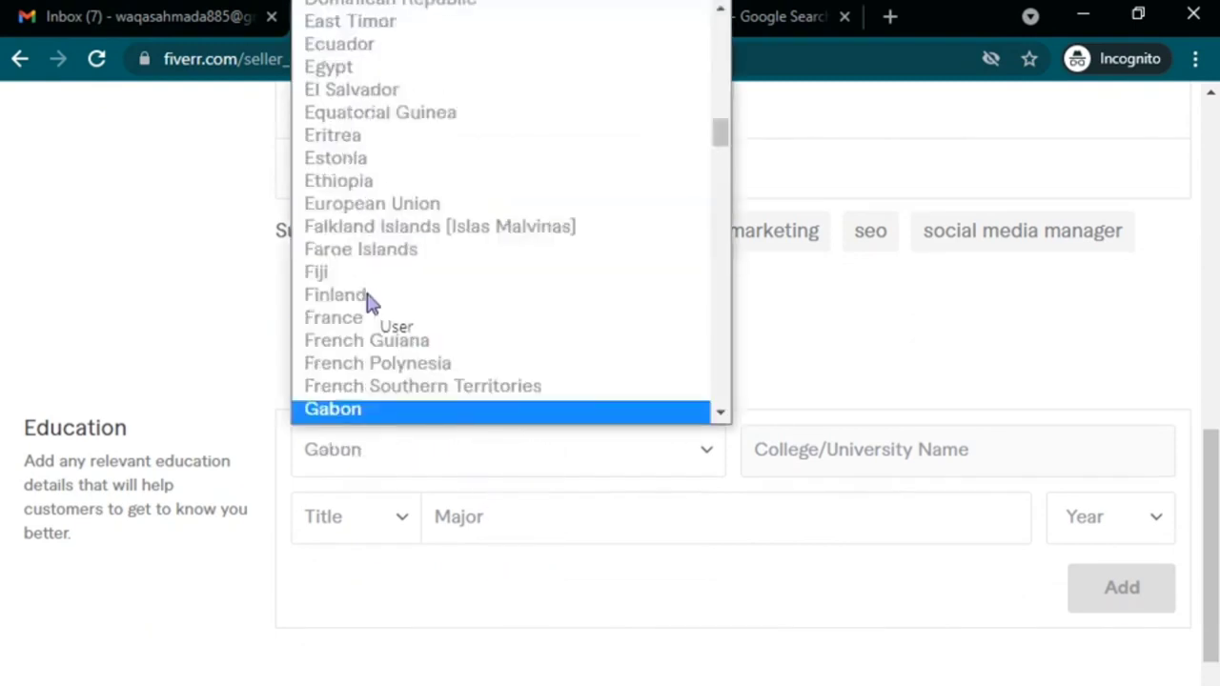
key("p")
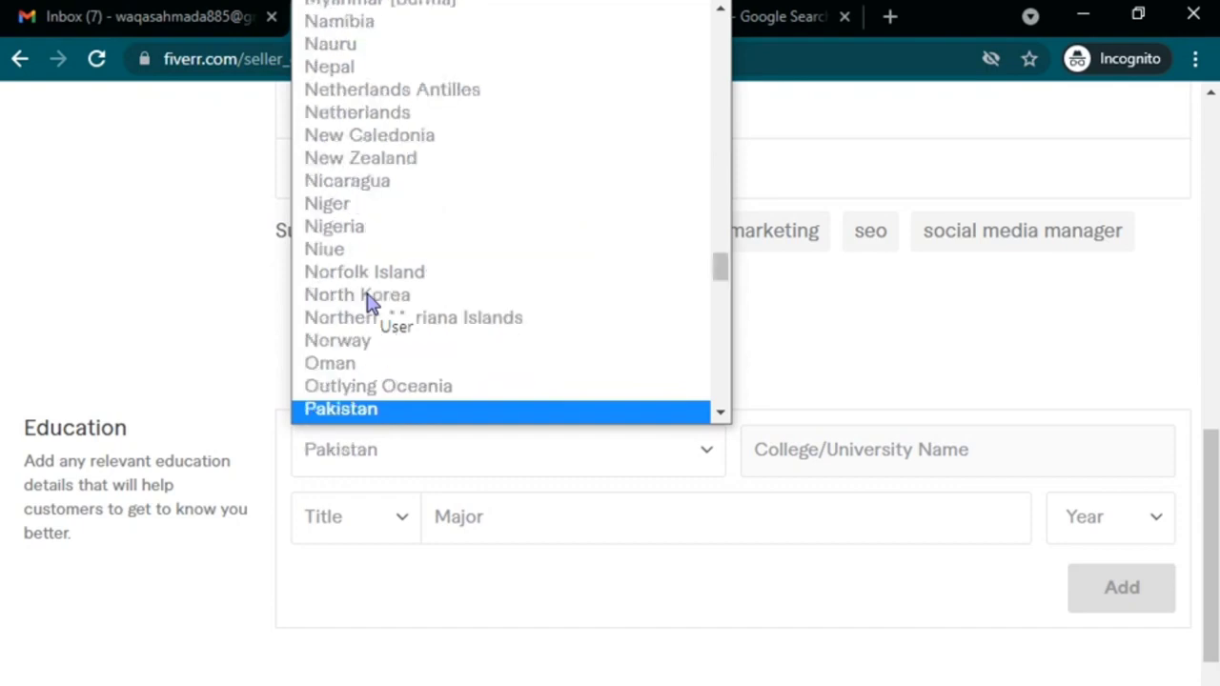
key("Return")
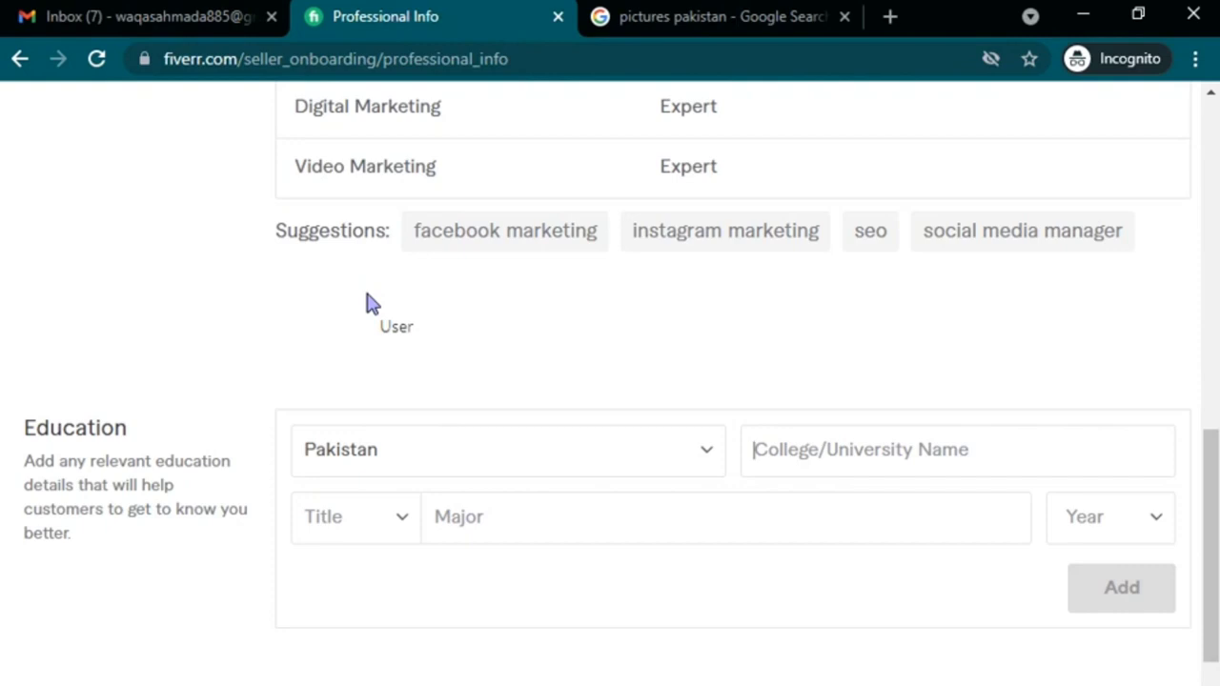
Step: Enter 'Gcuf' as the college name and dismiss the suggestions
type("Gc")
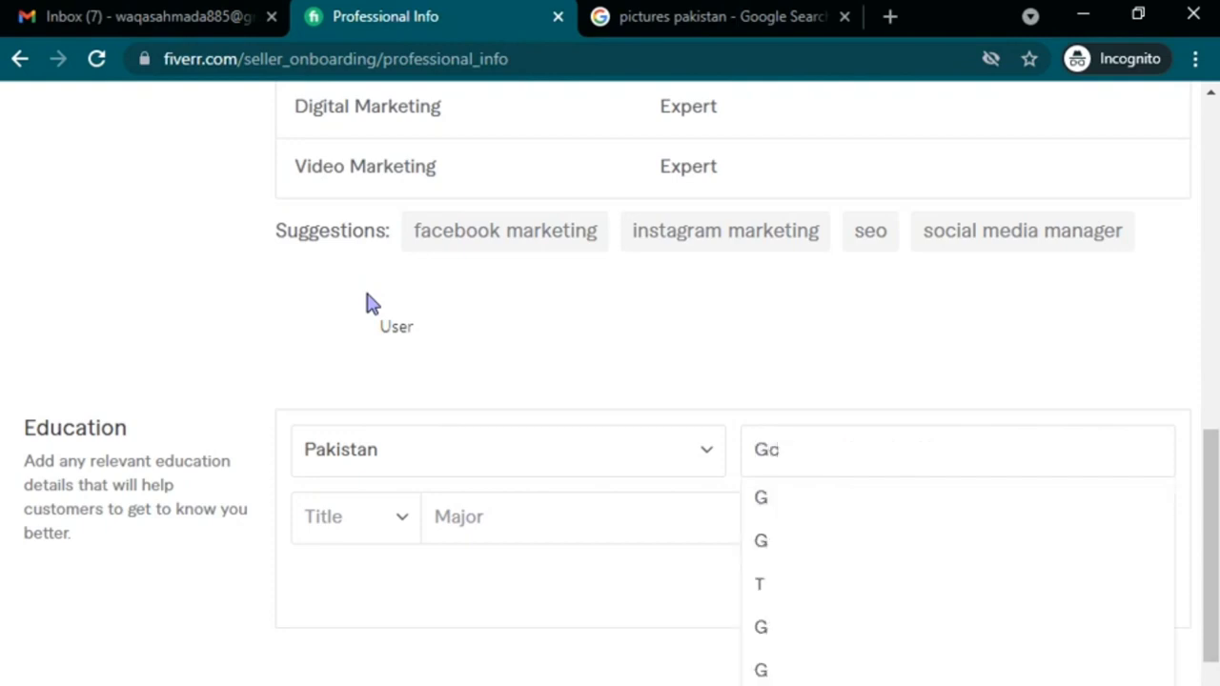
type("uf")
key("shift+Left")
key("shift+Left")
key("shift+Left")
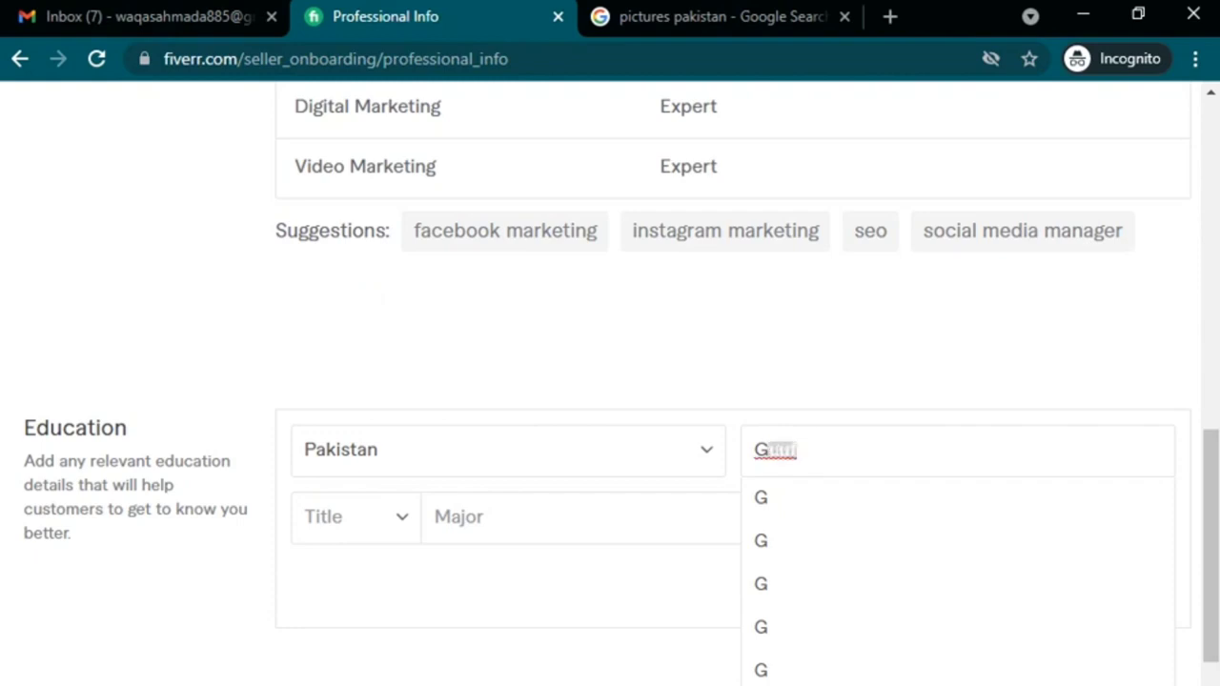
key("Escape")
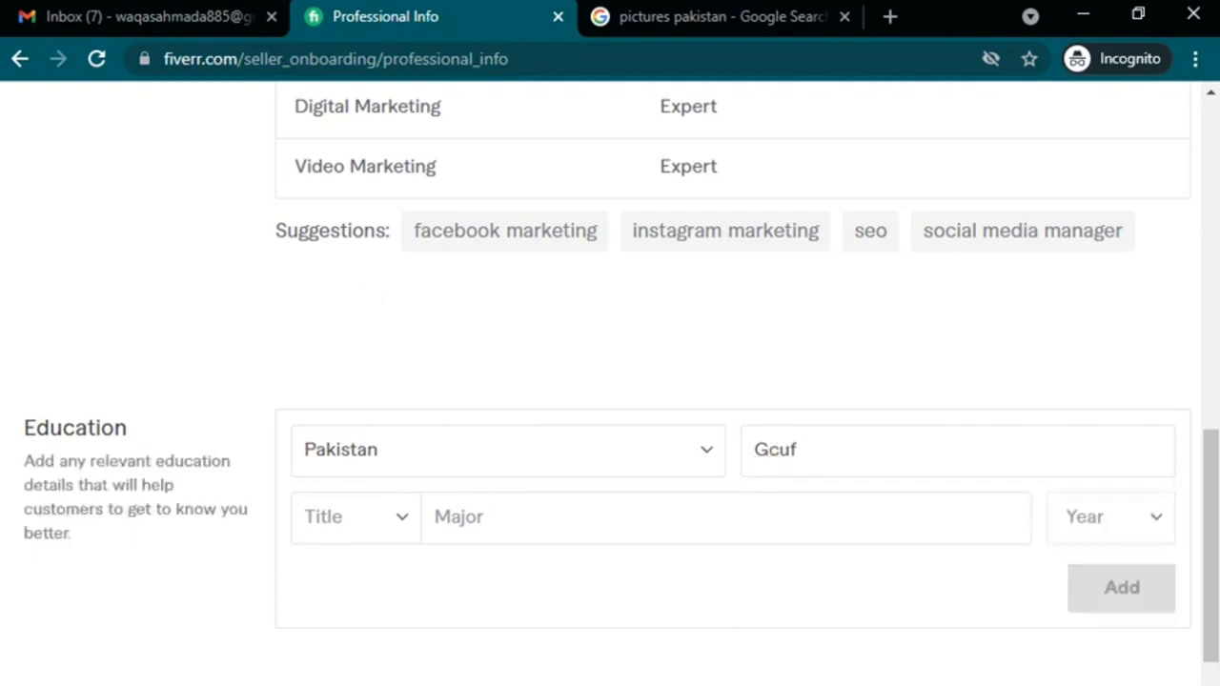
Step: Choose M.Sc. as the degree title
scroll(330, 553, "down", 3)
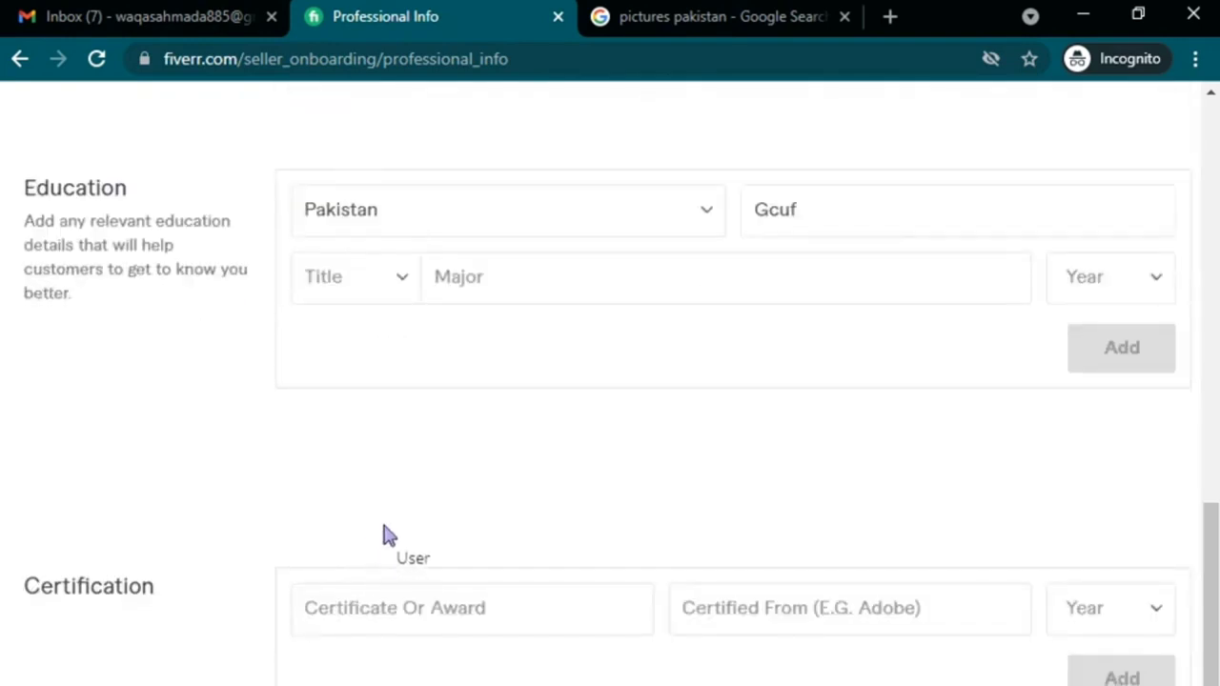
left_click(398, 282)
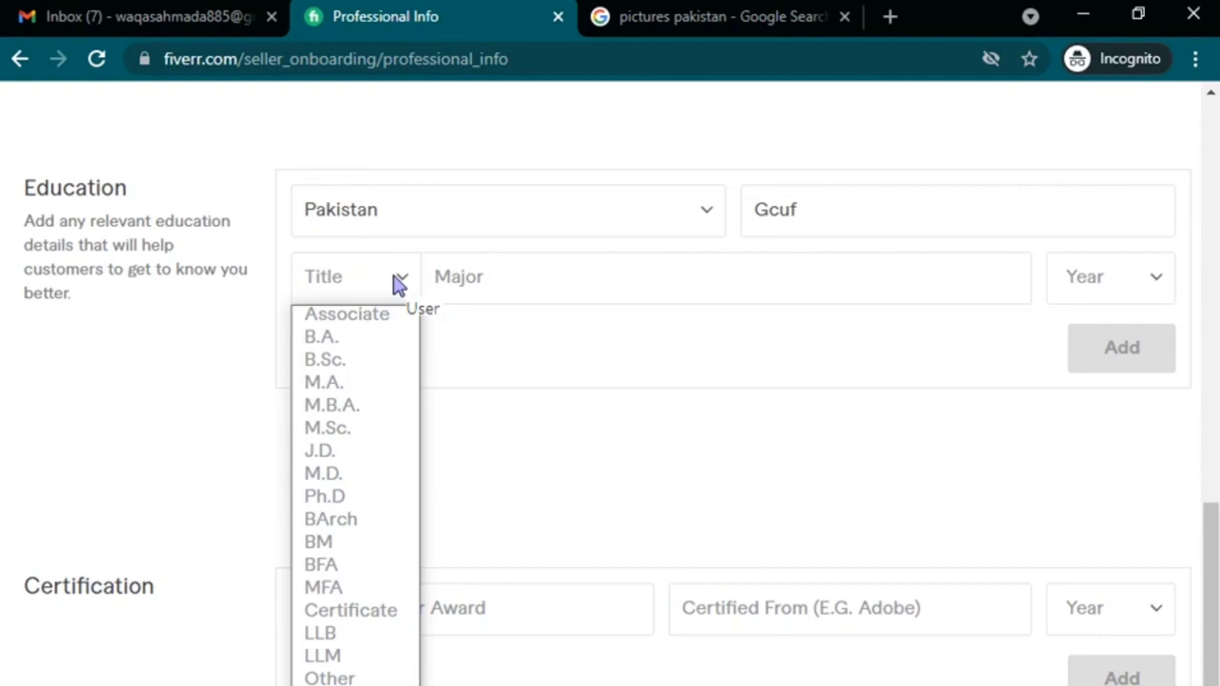
key("Down")
key("Down")
key("Down")
key("Down")
key("Down")
key("Down")
key("Down")
key("Down")
key("Down")
key("Down")
key("Down")
key("Down")
key("Down")
key("Down")
key("Down")
key("Down")
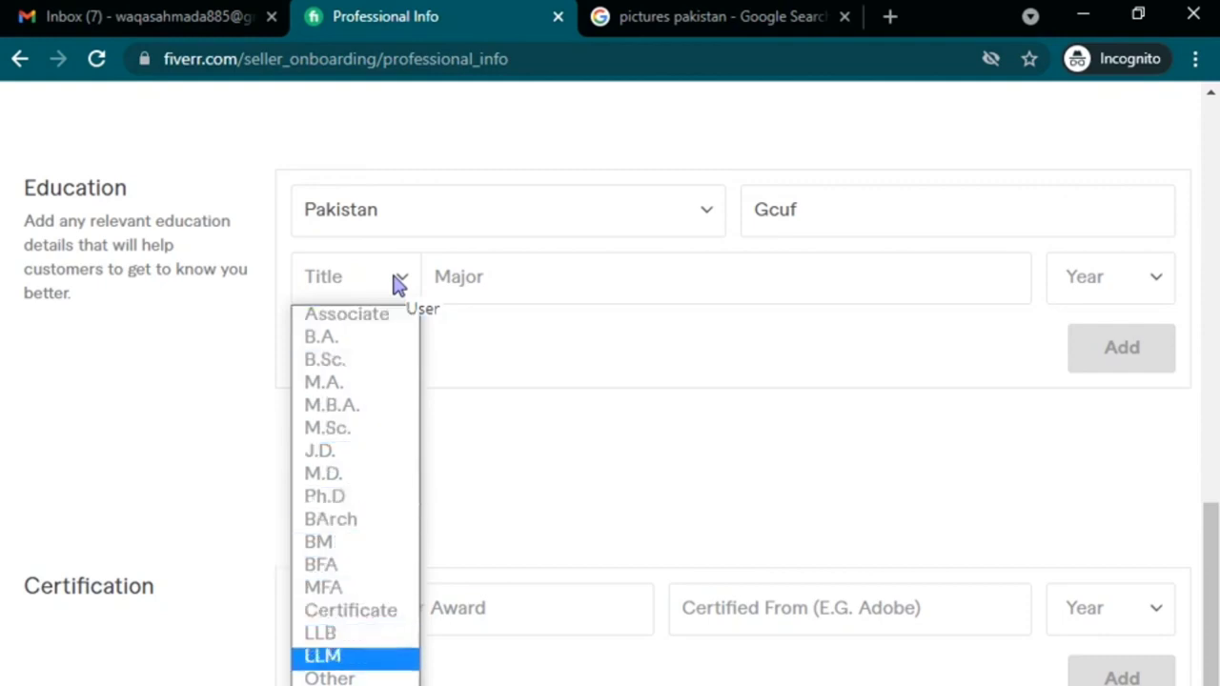
key("Up")
key("Up")
key("Up")
key("Up")
key("Up")
key("Up")
key("Up")
key("Up")
key("Up")
key("Up")
key("Up")
key("Up")
key("Up")
key("Up")
key("Down")
key("Down")
key("Down")
key("Down")
key("Down")
key("Down")
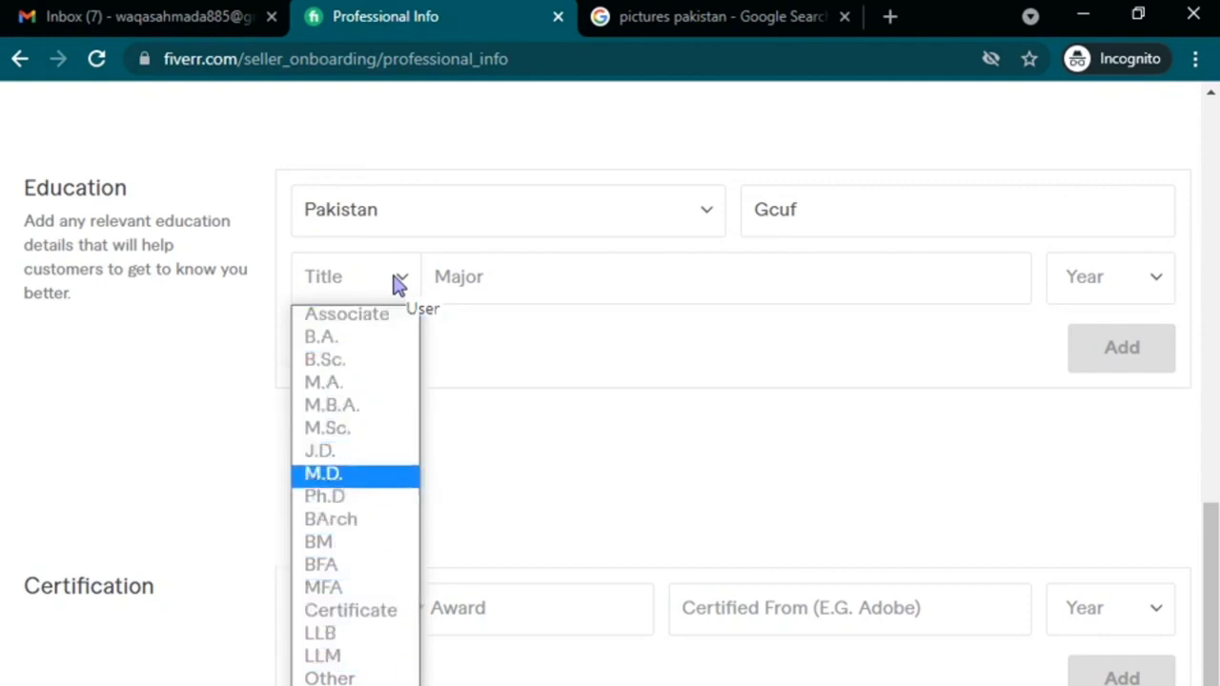
key("Down")
key("Down")
key("Down")
key("Down")
key("Down")
key("Down")
key("Down")
key("Down")
key("Down")
key("Up")
key("Up")
key("Up")
key("Up")
key("Up")
key("Up")
key("Up")
key("Up")
key("Up")
key("Up")
key("Up")
key("Tab")
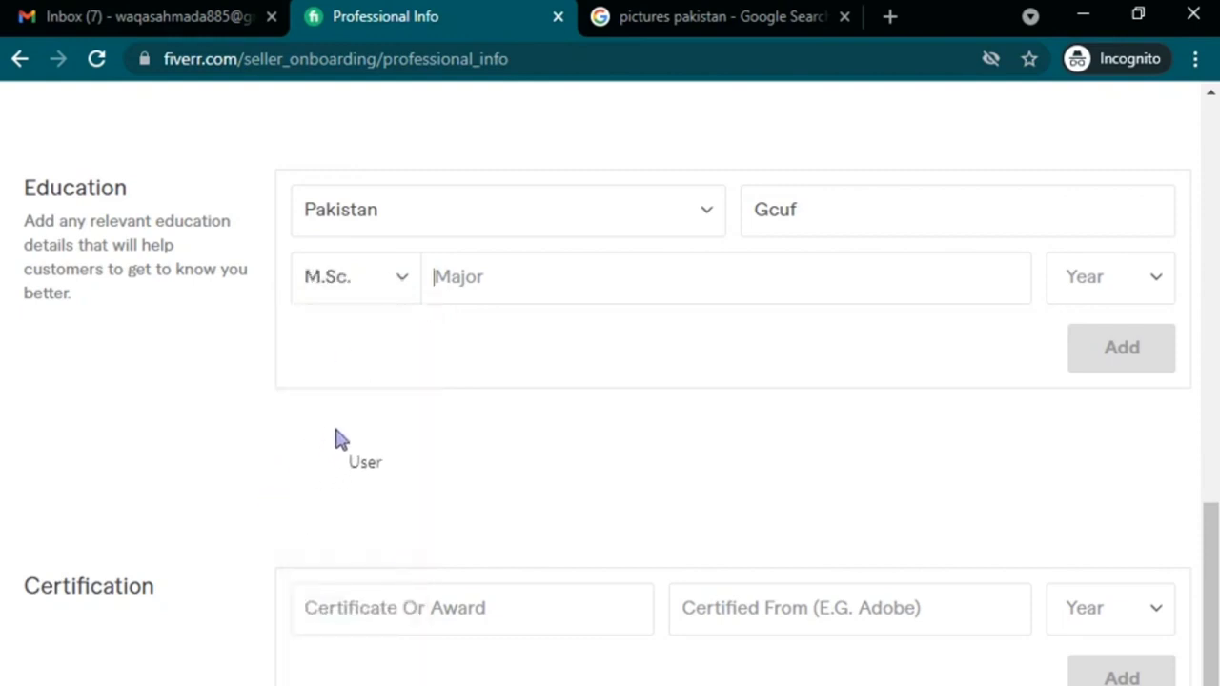
Step: Type 'Computer Science' into the Major field
left_click(336, 439)
type("Comp")
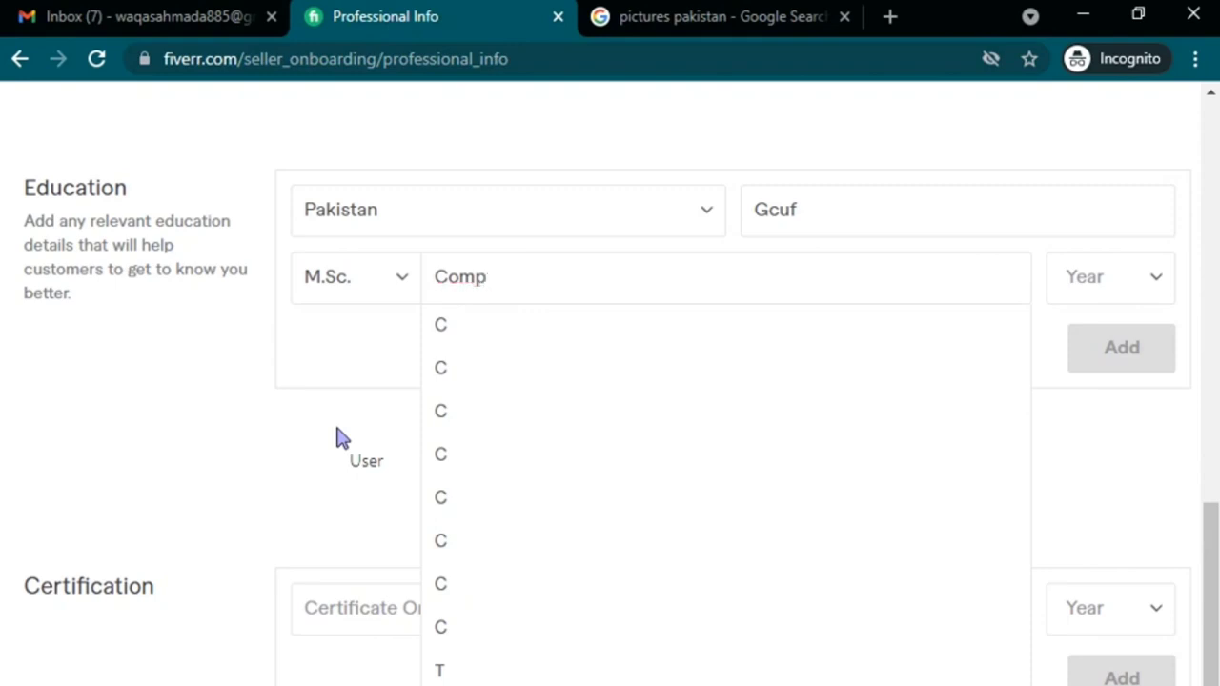
type("uter ")
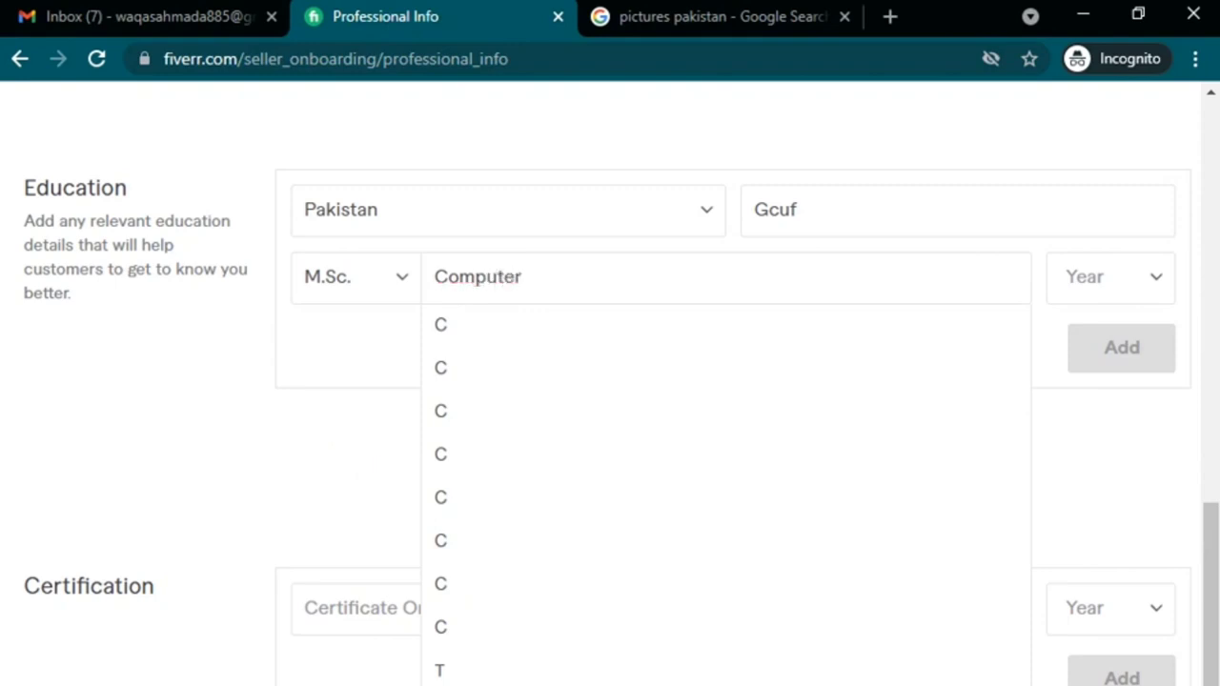
type("Science")
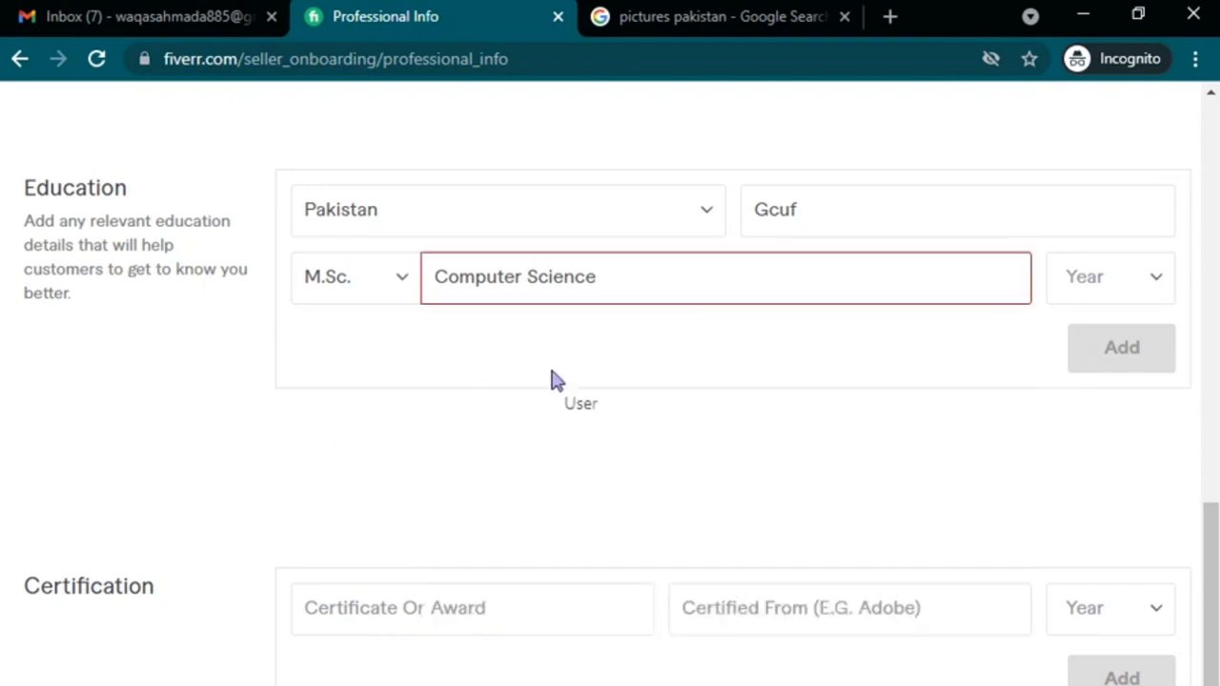
right_click(572, 278)
key("Escape")
key("BackSpace")
key("BackSpace")
key("BackSpace")
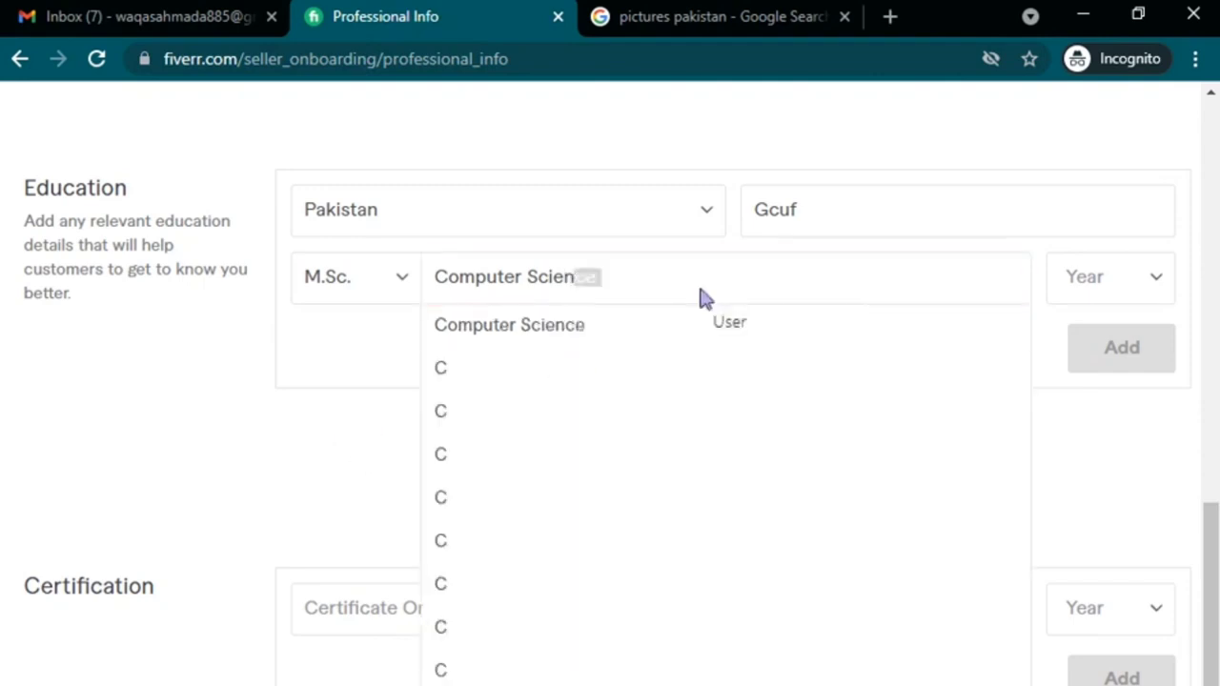
type("ce")
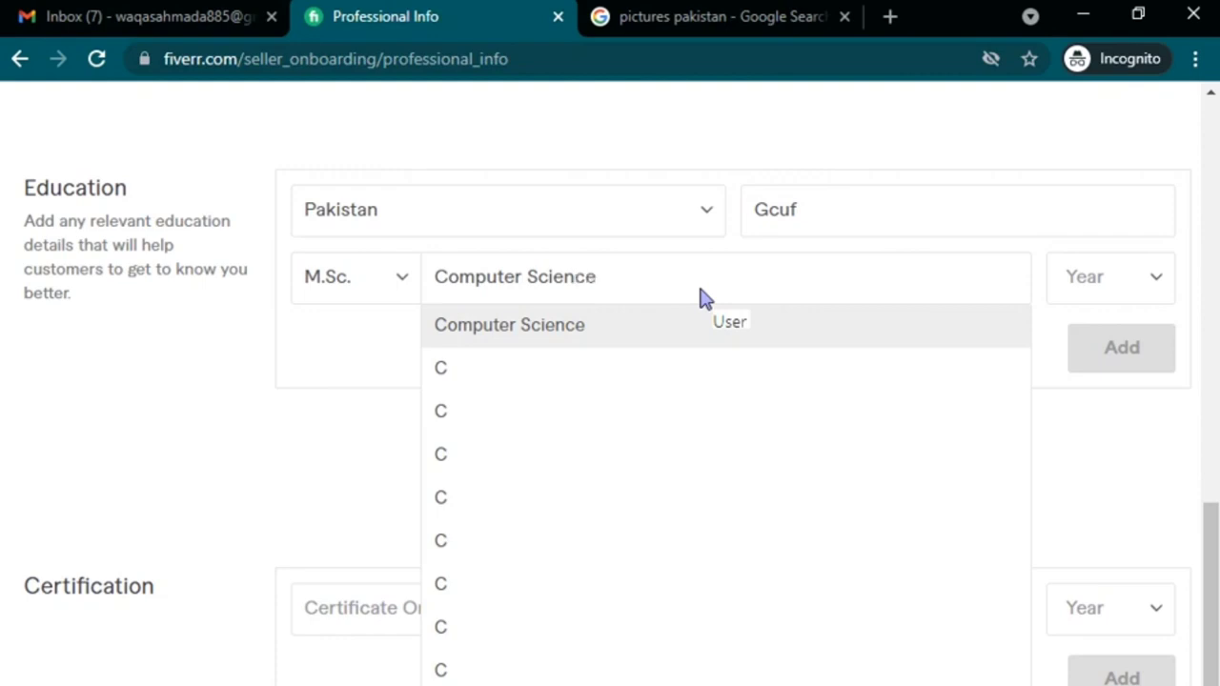
Step: Set the graduation year to 2018
left_click(1081, 278)
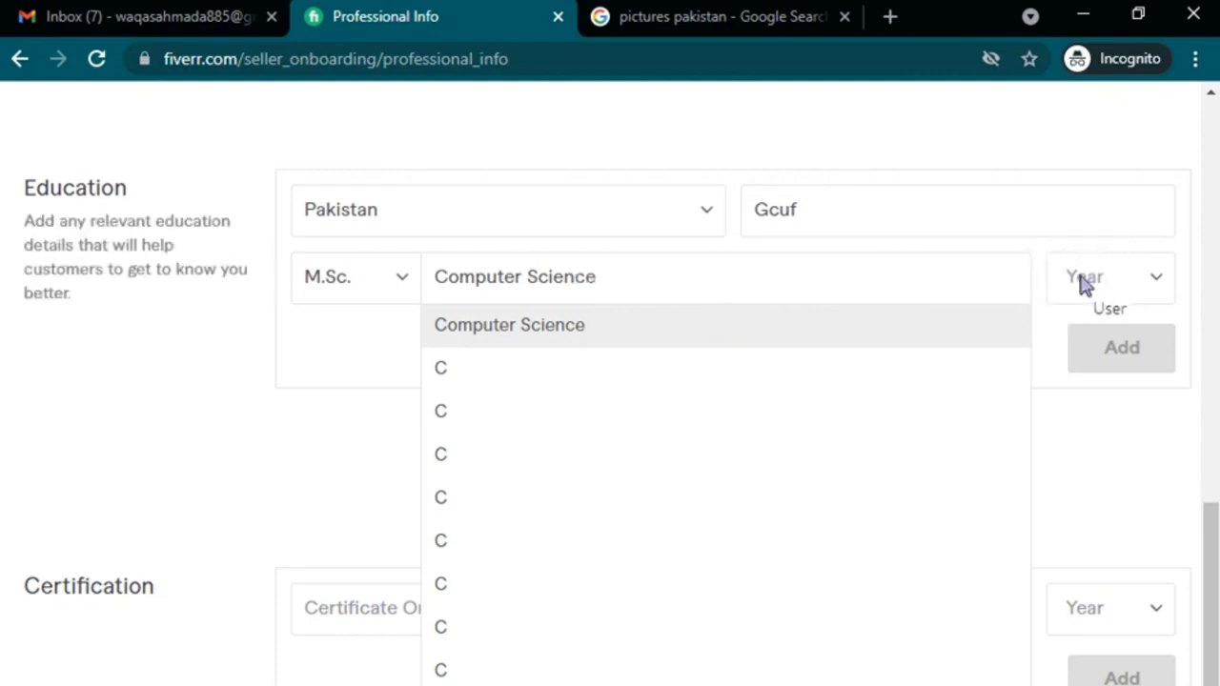
key("Down")
key("Down")
key("Down")
key("Down")
key("Down")
key("Down")
key("Down")
key("Down")
key("Down")
key("Down")
key("Down")
key("Down")
key("Down")
key("Down")
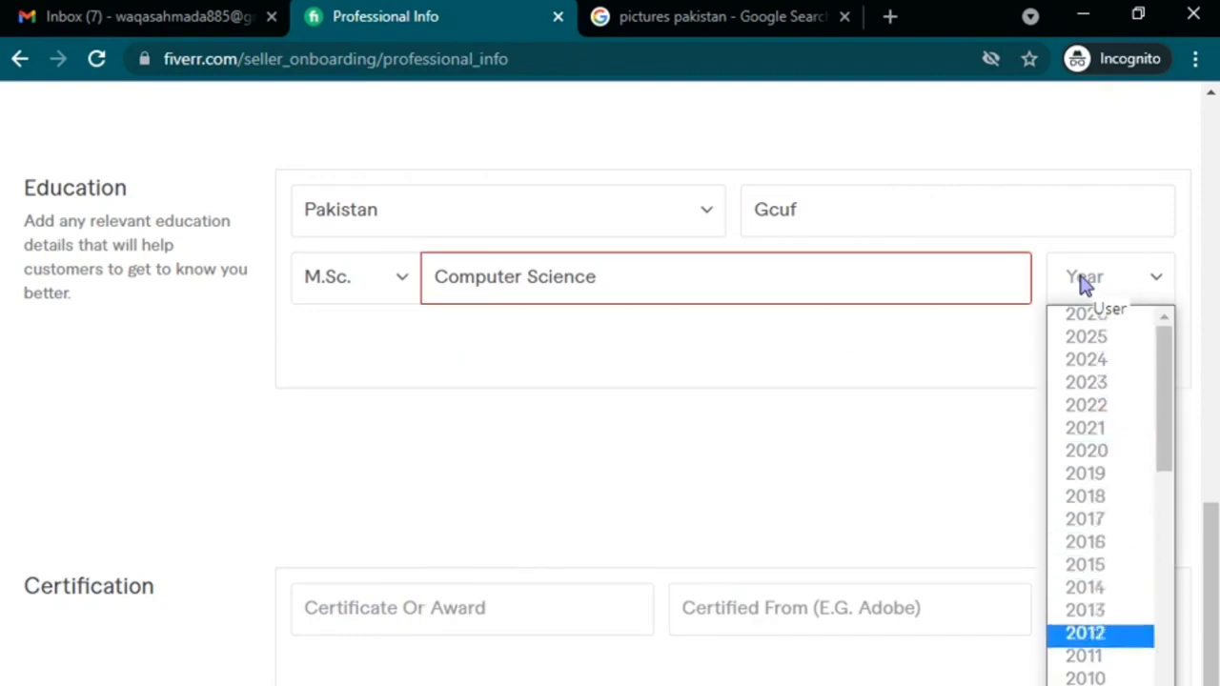
key("Up")
key("Up")
key("Down")
key("Down")
key("Down")
key("Down")
key("Down")
key("Down")
key("Down")
key("Down")
key("Down")
key("Down")
key("Down")
key("Down")
key("Down")
key("Down")
key("Down")
key("Down")
key("Down")
key("Down")
key("Down")
key("Down")
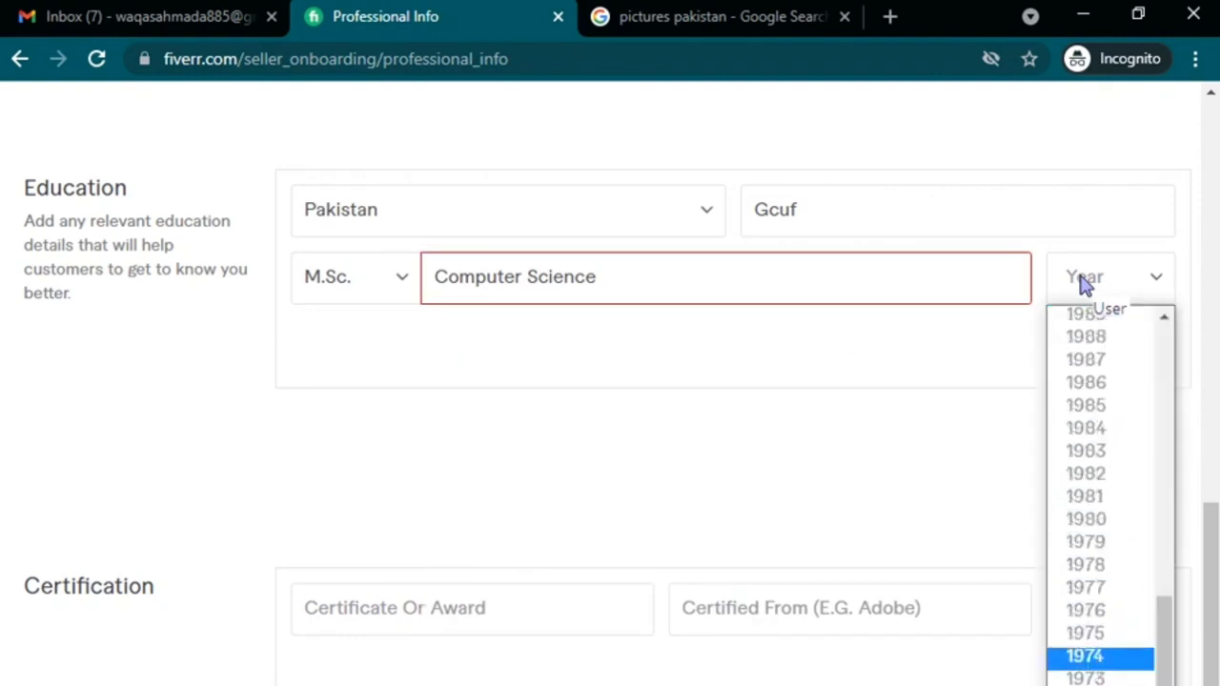
key("Up")
key("Up")
key("Up")
key("Up")
key("Up")
key("Up")
key("Up")
key("Up")
key("Up")
key("Up")
key("Up")
key("Up")
key("Up")
key("Up")
key("Up")
key("Up")
key("Up")
key("Up")
key("Up")
key("Up")
key("Up")
key("Up")
key("Up")
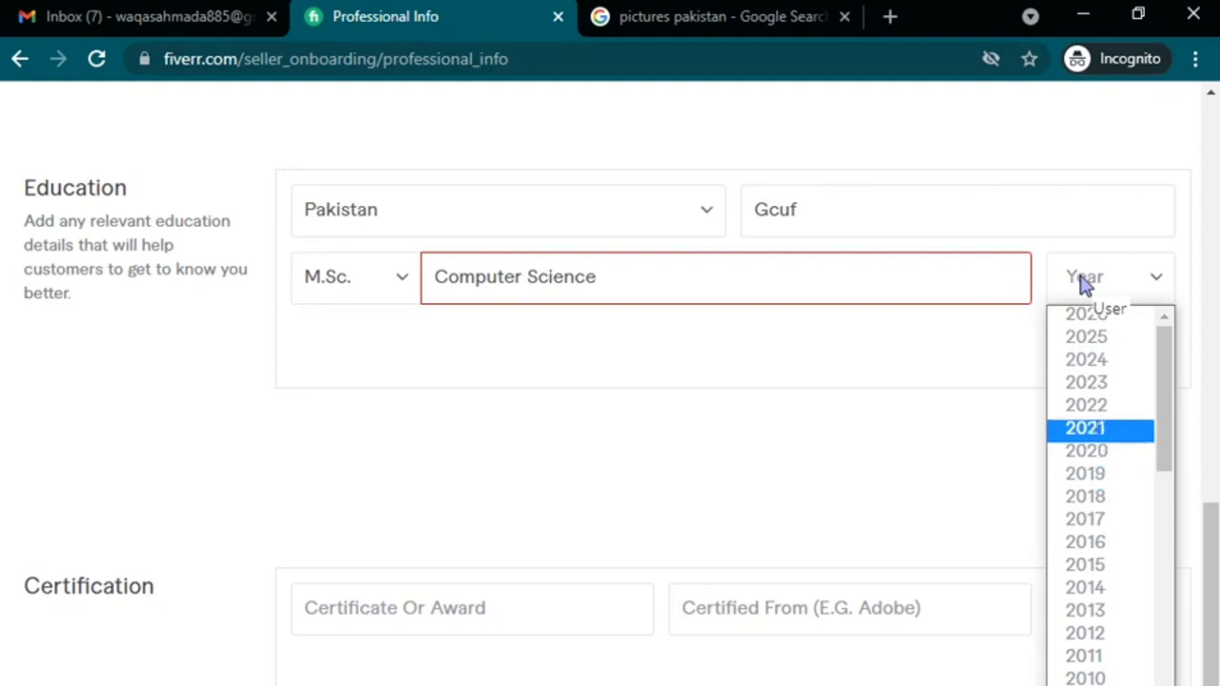
key("Down")
key("Down")
key("Down")
key("Down")
key("Return")
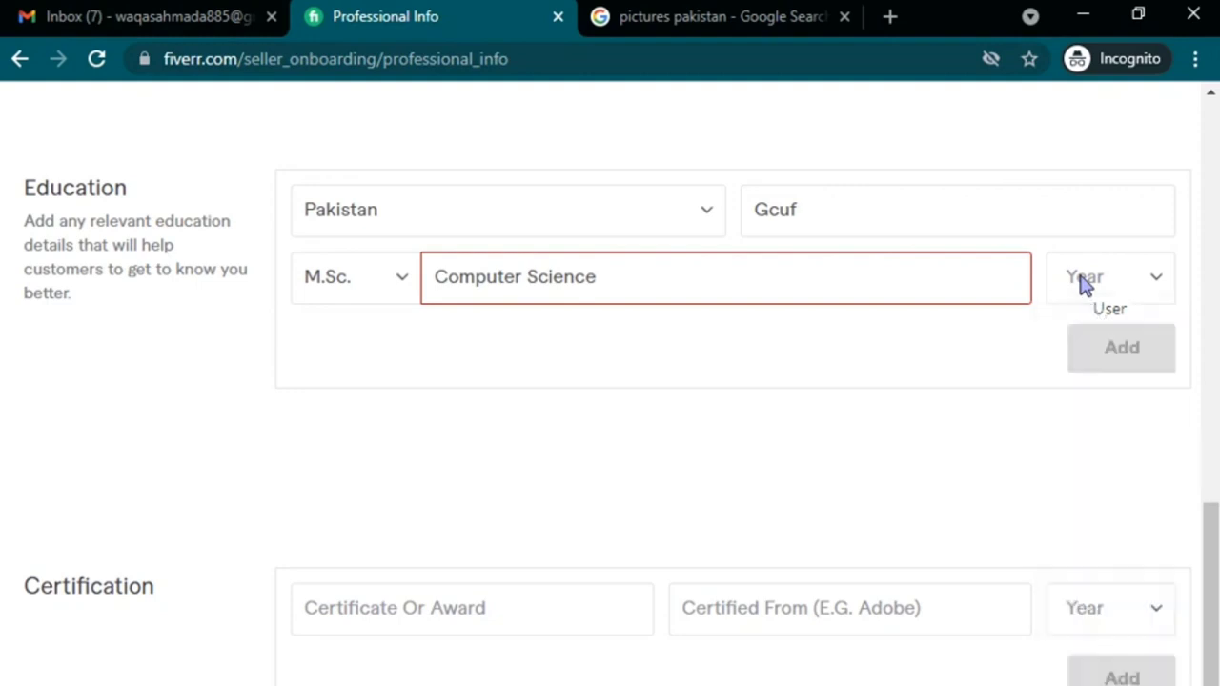
Step: Select 'Masters Of Computer Science' as the major and add the education entry
left_click(706, 282)
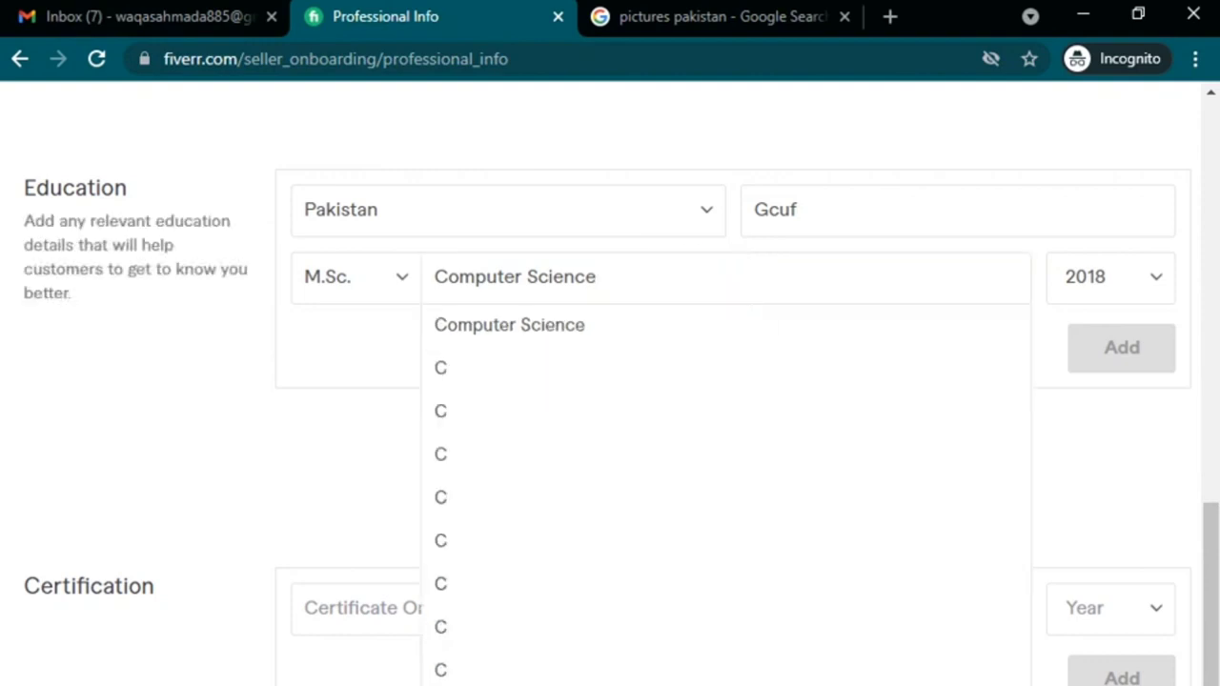
key("Down")
key("Down")
key("Down")
key("Down")
key("Down")
key("Down")
key("Down")
key("Down")
key("Down")
key("Down")
key("Down")
key("Down")
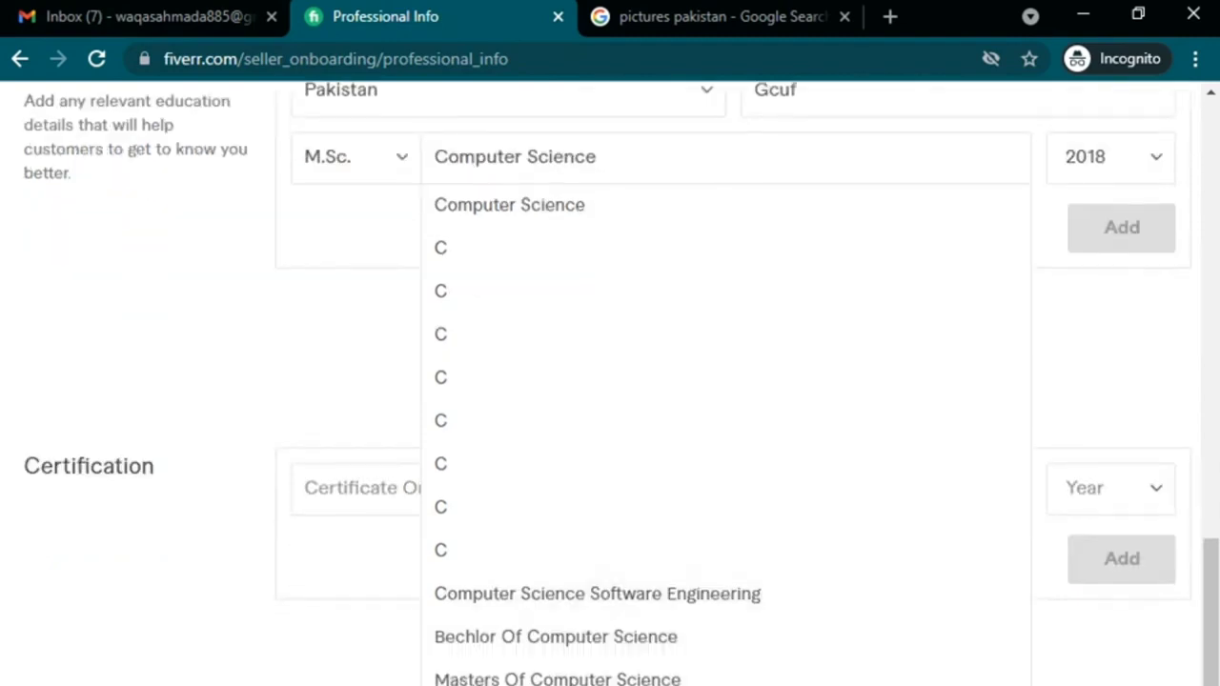
key("Return")
scroll(548, 682, "up", 3)
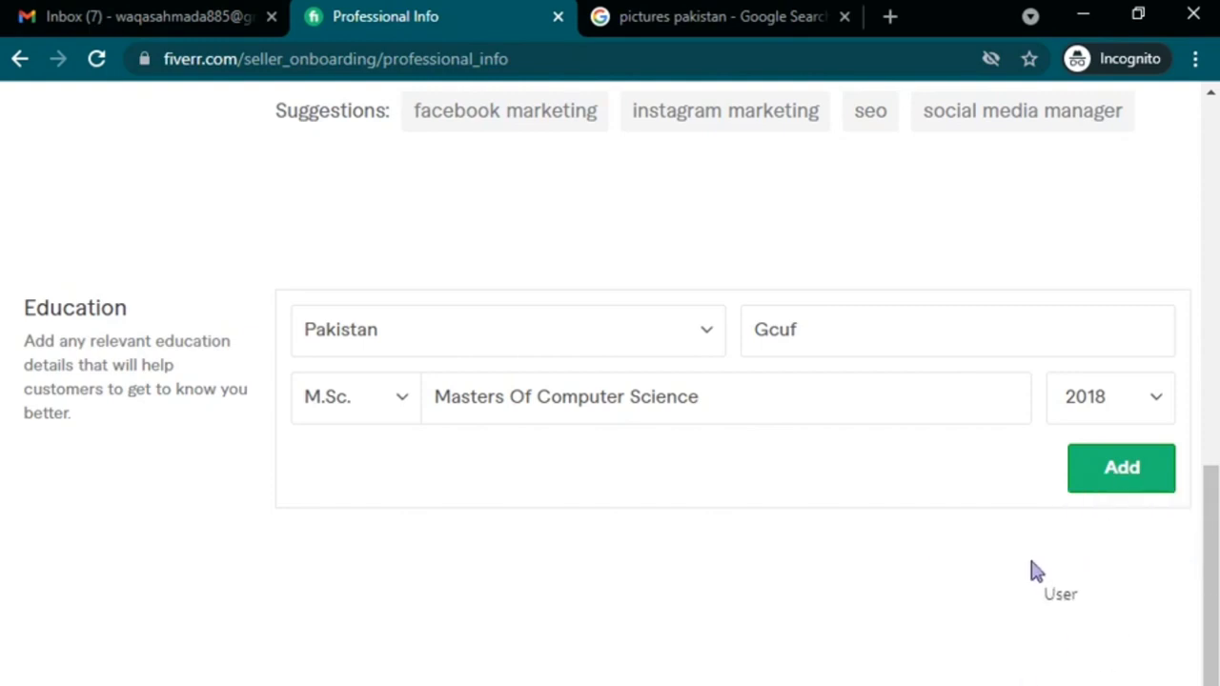
key("Return")
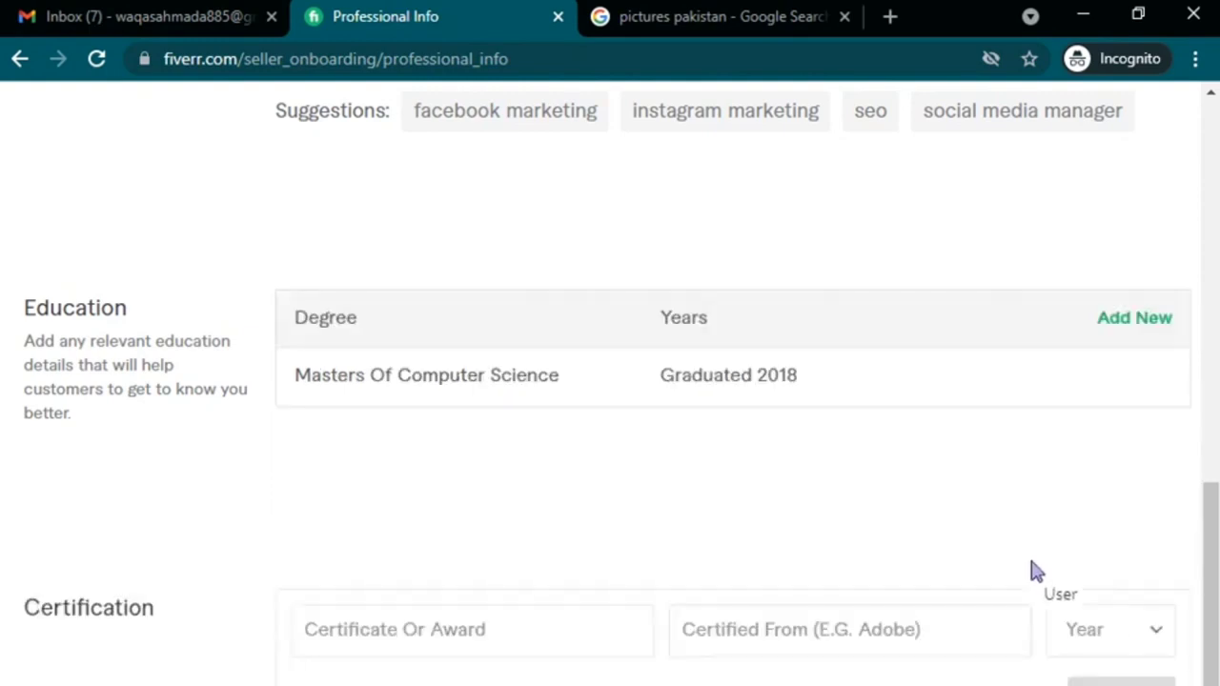
scroll(1037, 570, "down", 2)
Step: Scroll down the Professional Info page to reach the Continue button
scroll(1038, 570, "down", 2)
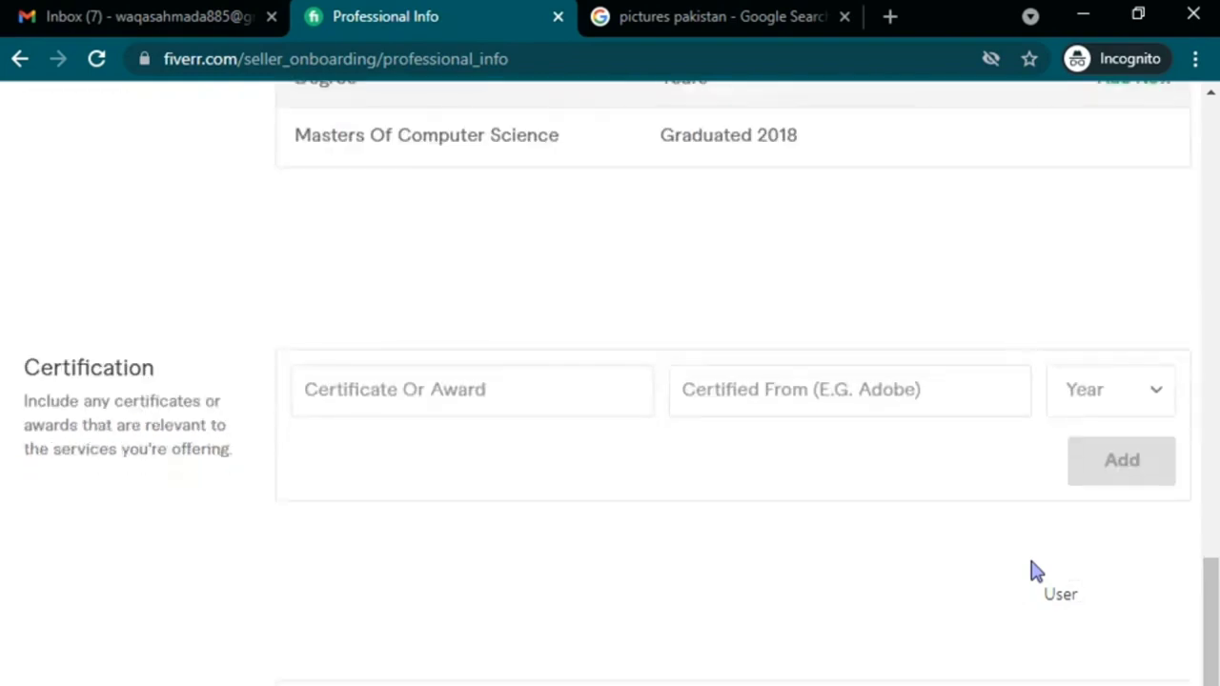
scroll(1037, 571, "down", 2)
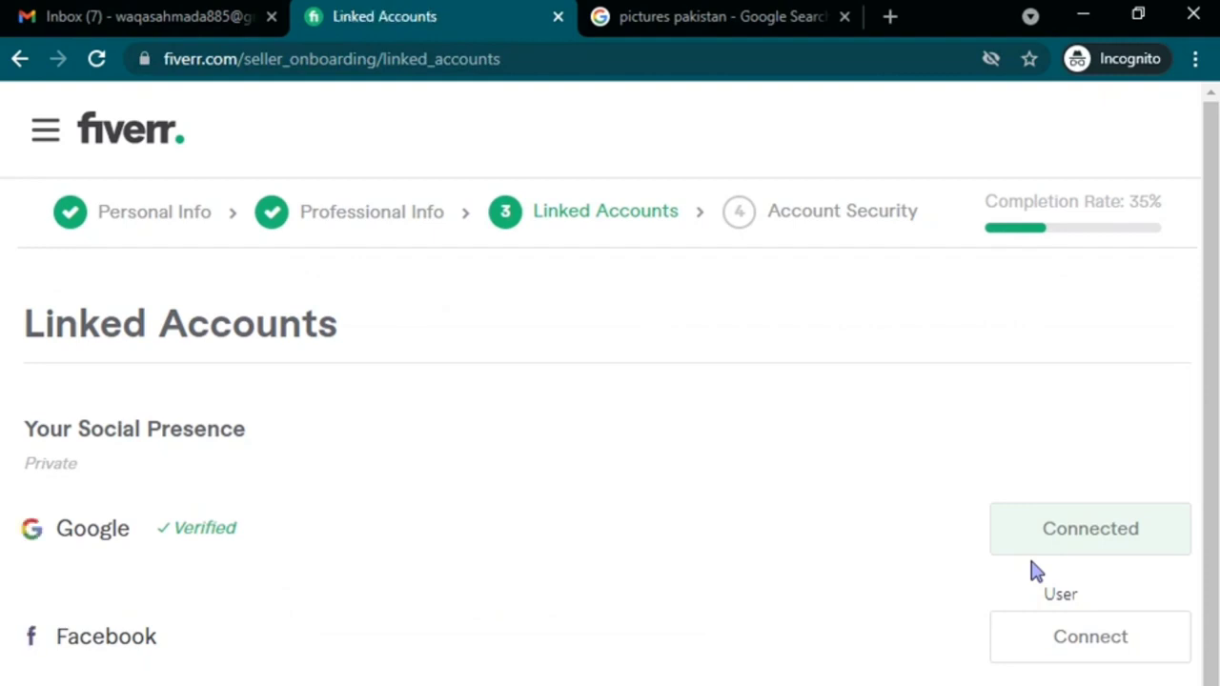
scroll(1032, 562, "down", 1)
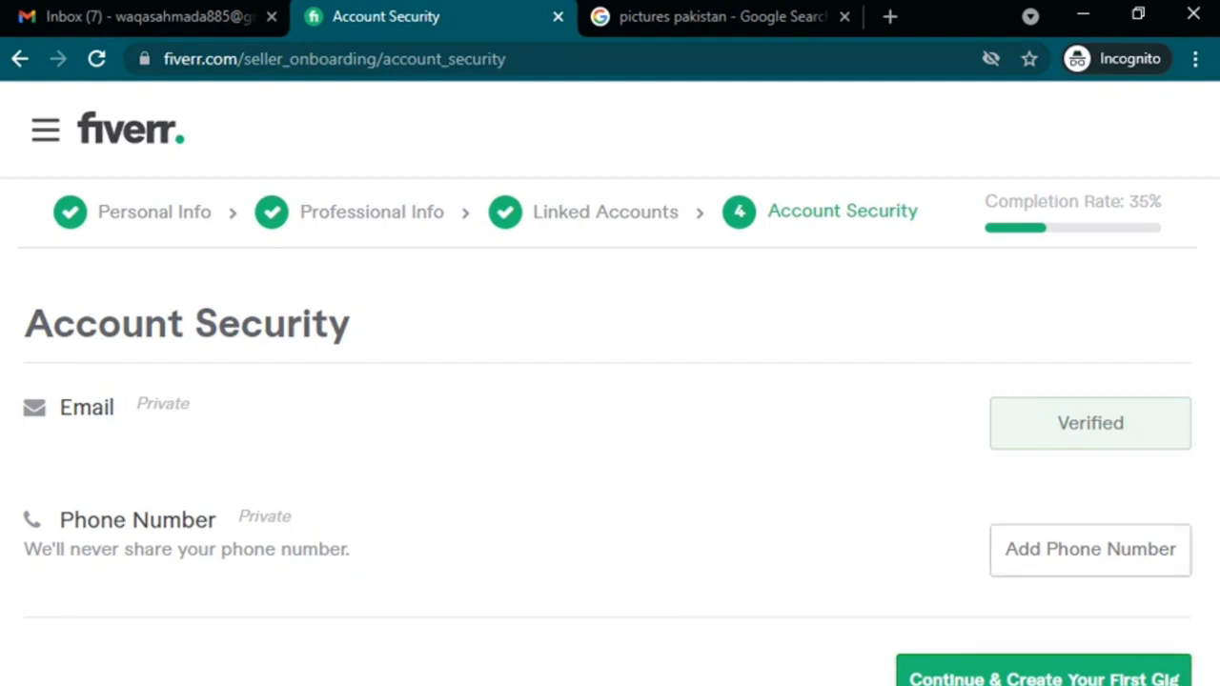
Step: Enter a phone number for verification and request a code, which gets rejected
left_click(1091, 549)
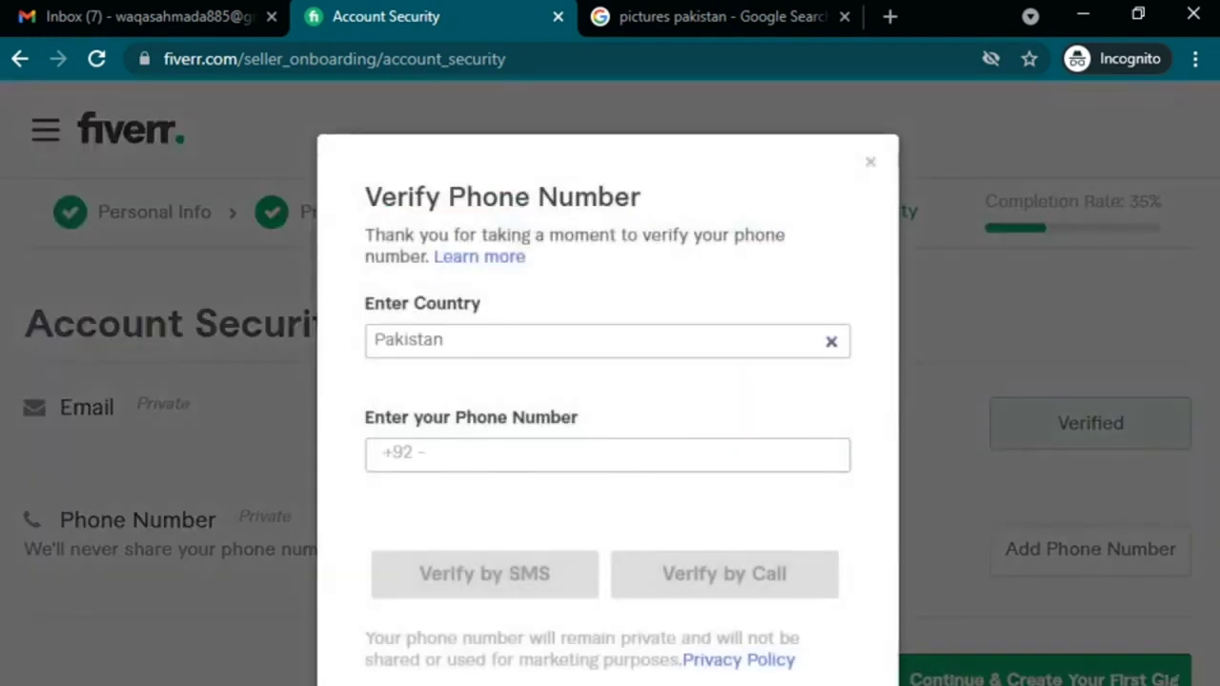
left_click(445, 341)
left_click(438, 455)
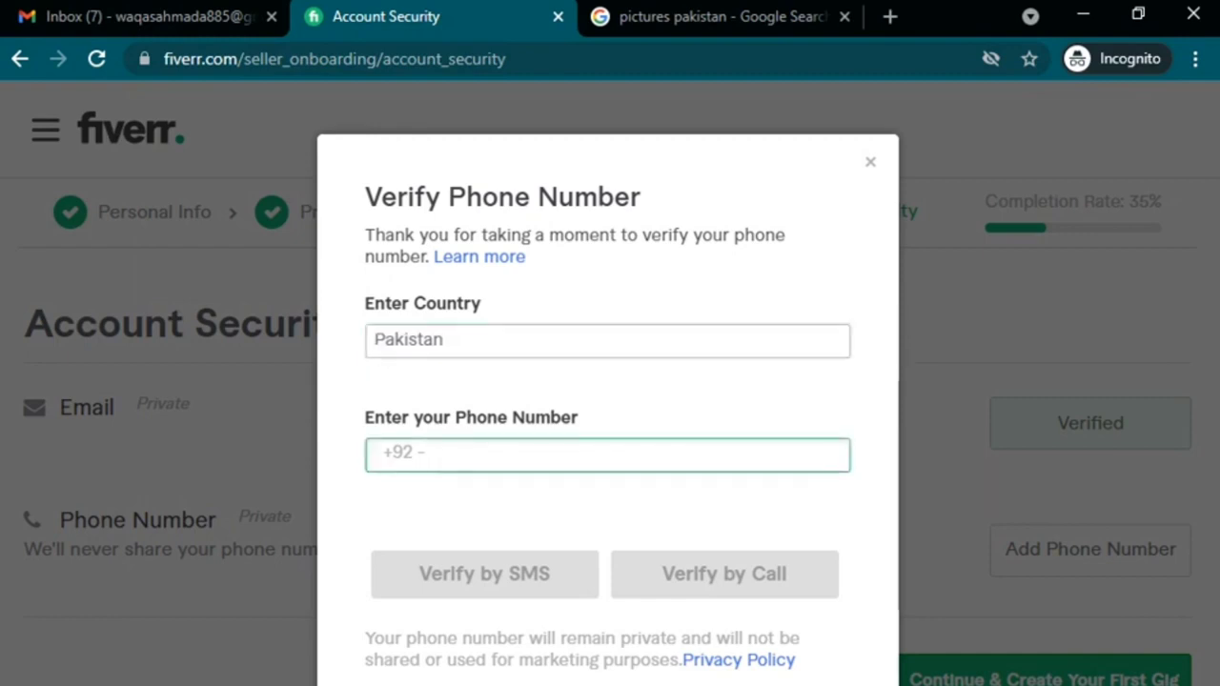
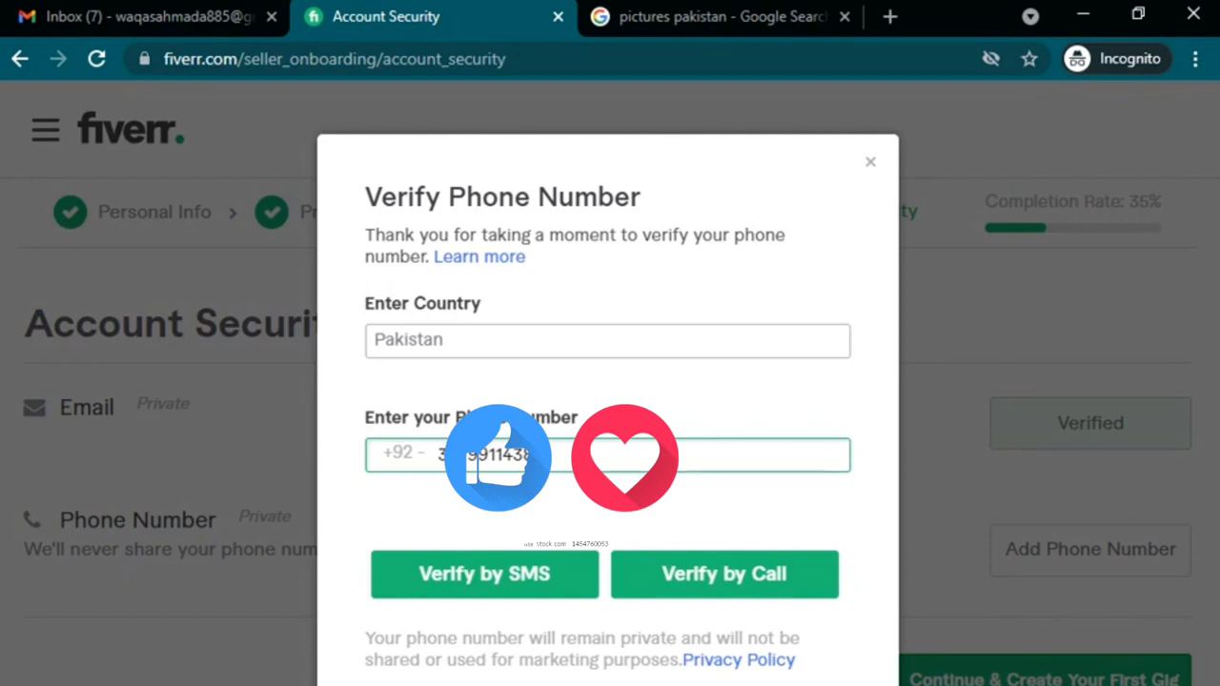
key("Return")
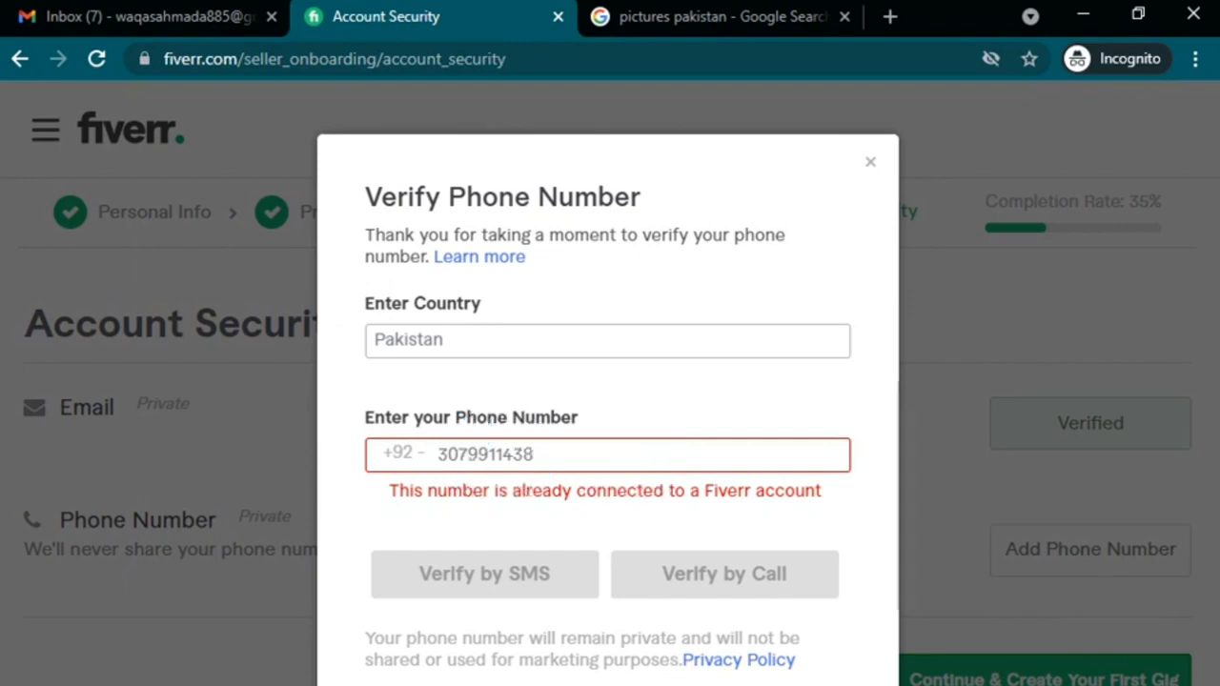
Step: Replace the rejected phone number with a different one and request an SMS code
key("ctrl+a")
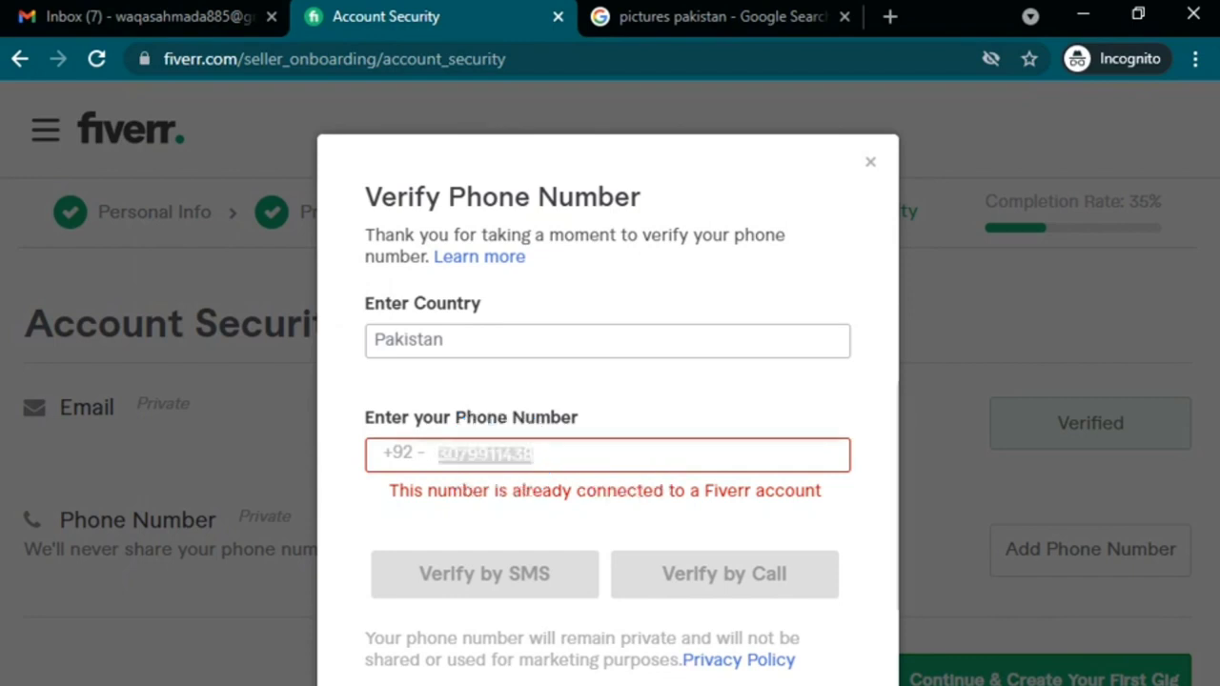
left_click(534, 455)
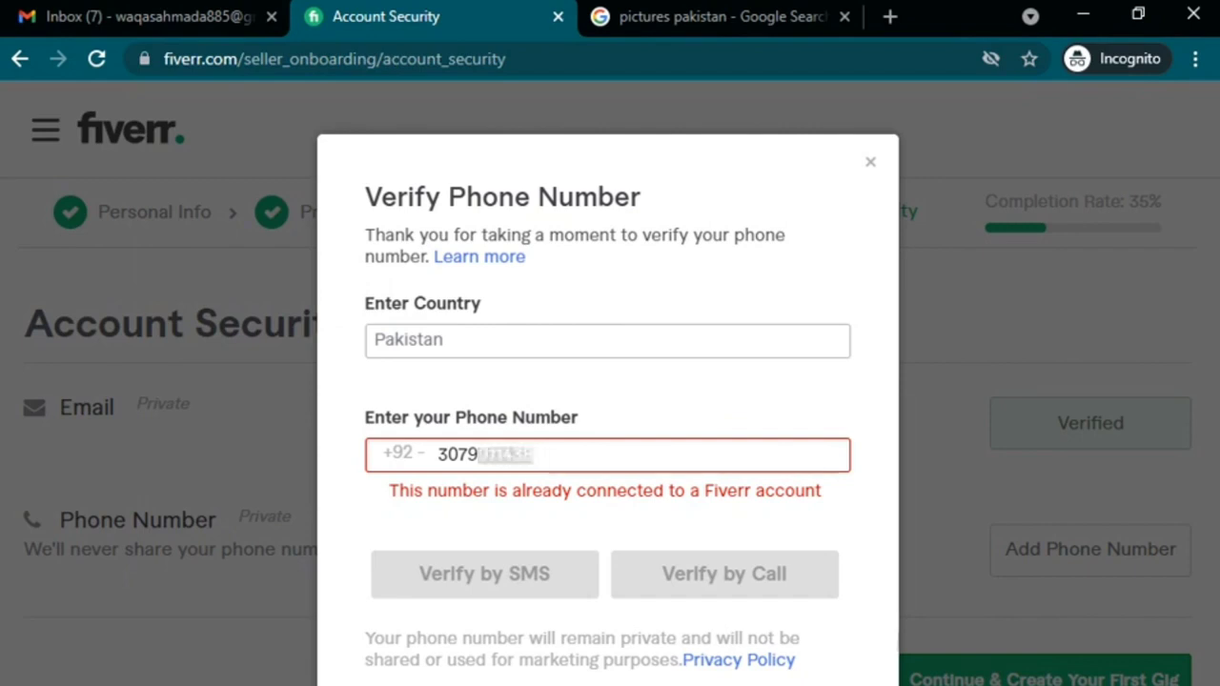
key("BackSpace")
key("BackSpace")
key("BackSpace")
key("BackSpace")
key("BackSpace")
key("BackSpace")
key("BackSpace")
key("BackSpace")
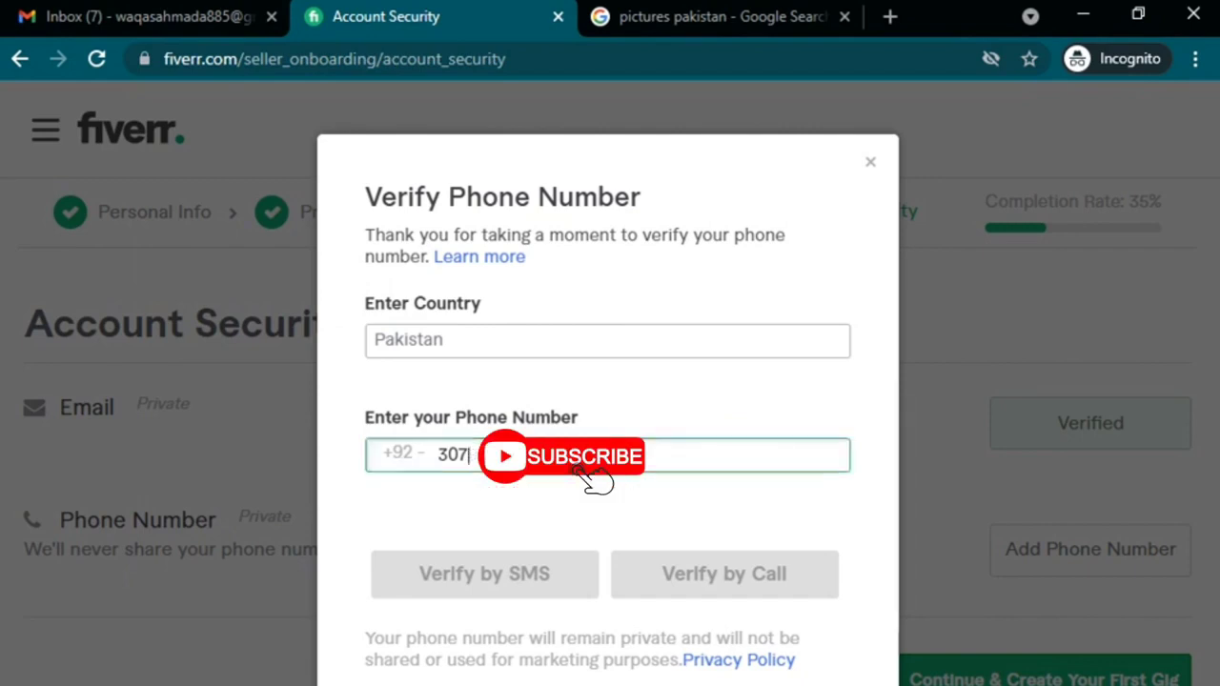
key("BackSpace")
key("BackSpace")
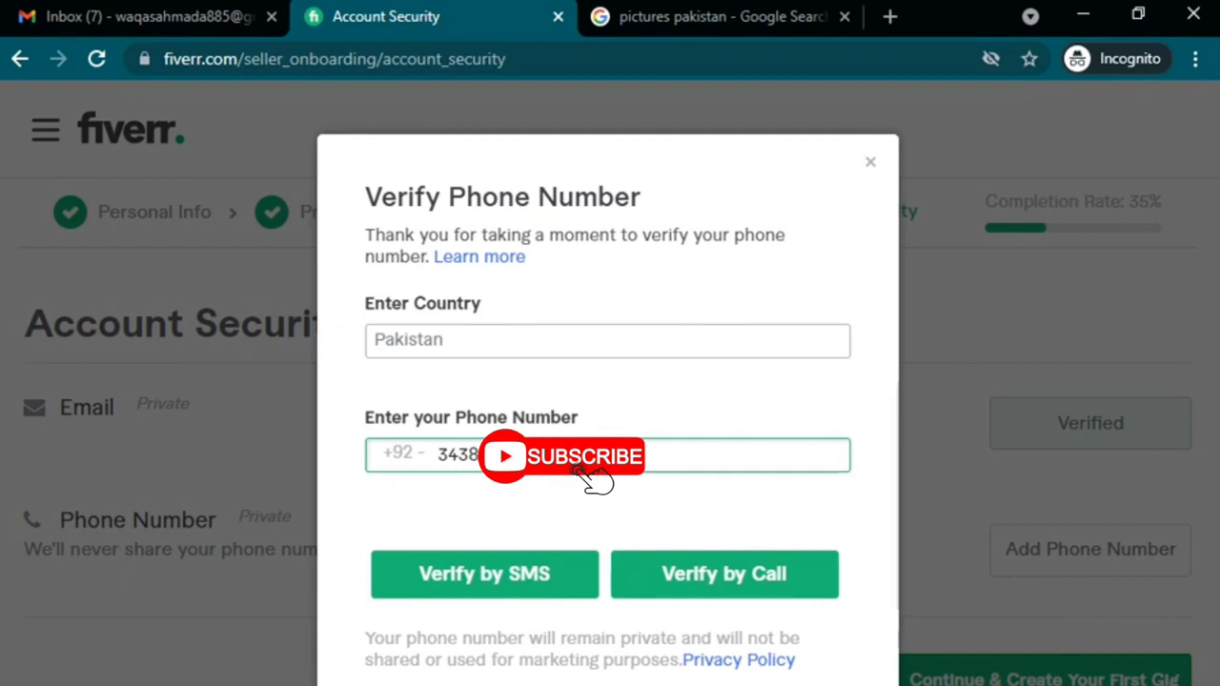
key("Return")
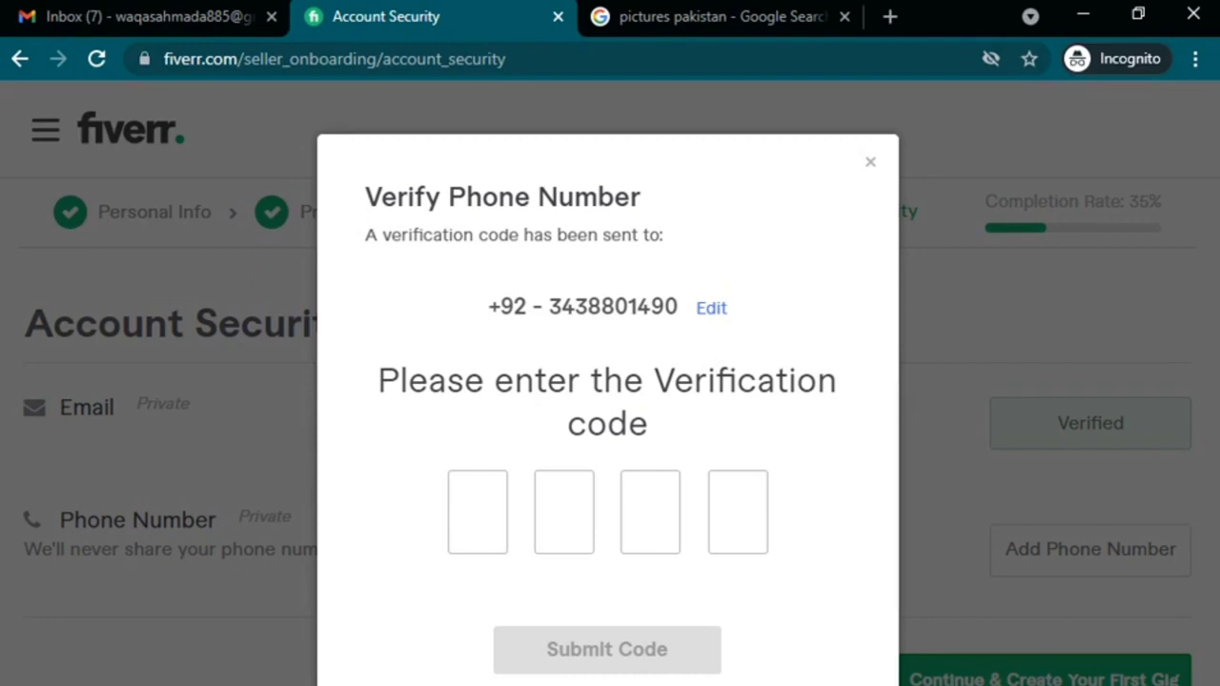
Step: Enter the four-digit SMS verification code and submit it
left_click(477, 512)
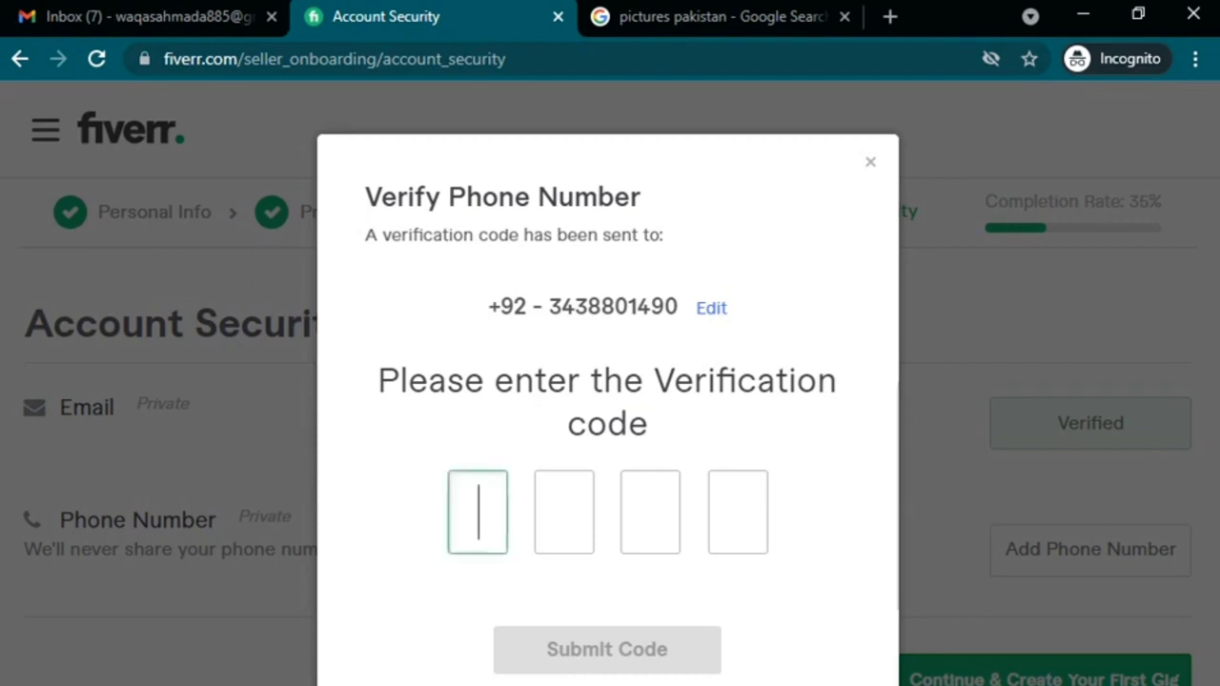
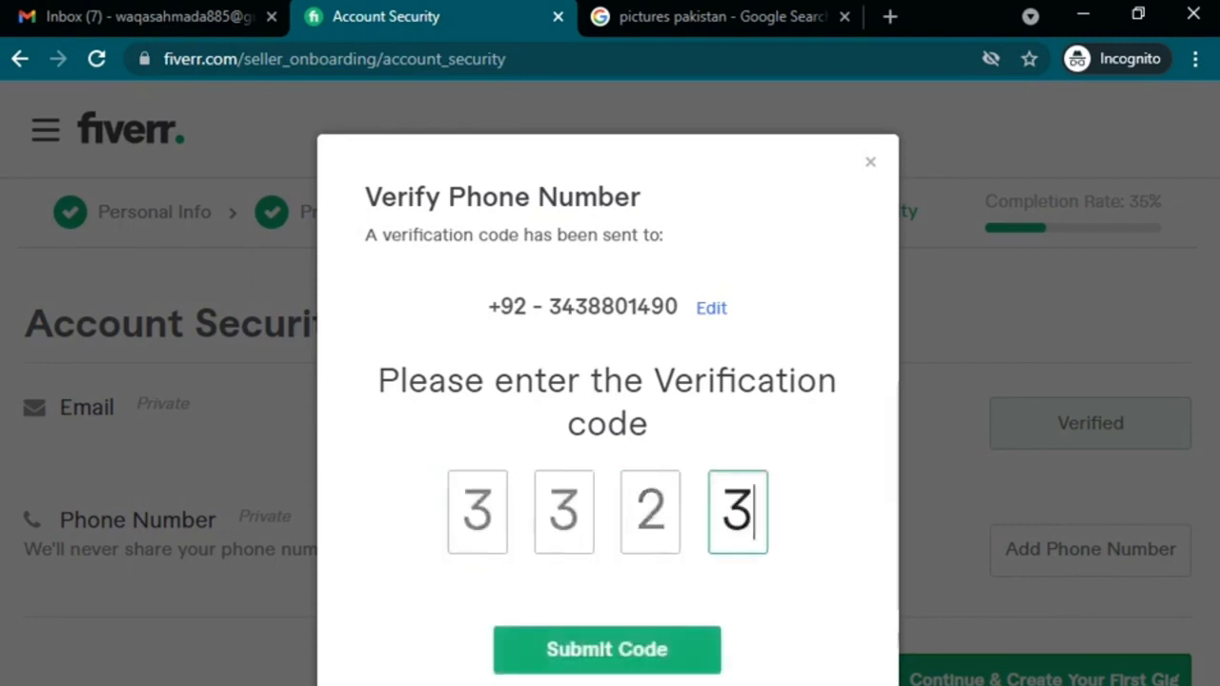
key("Return")
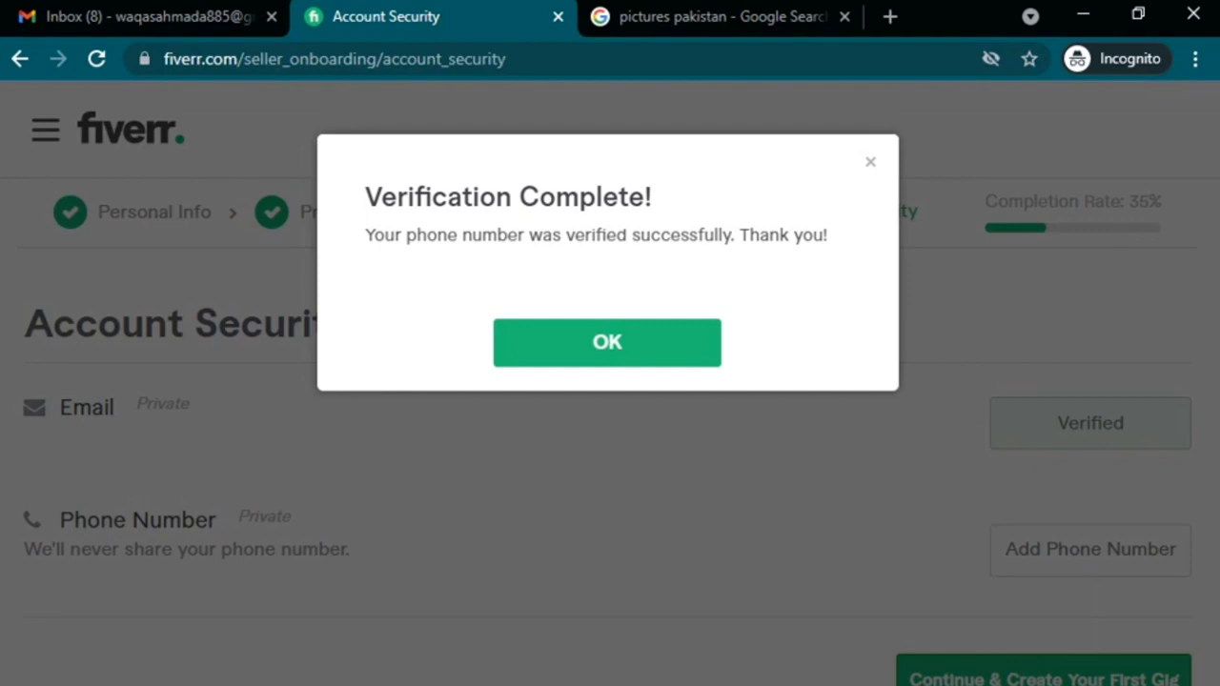
Step: Choose the childhood nickname security question, enter its answer, and save it
key("Return")
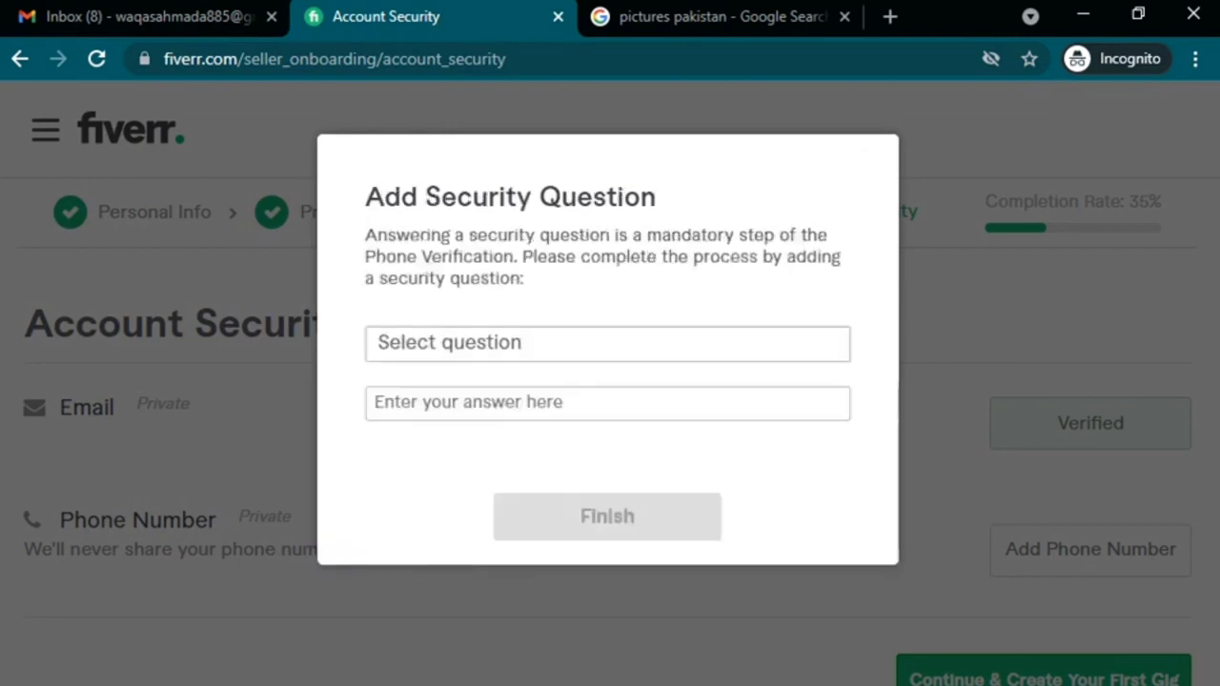
left_click(608, 343)
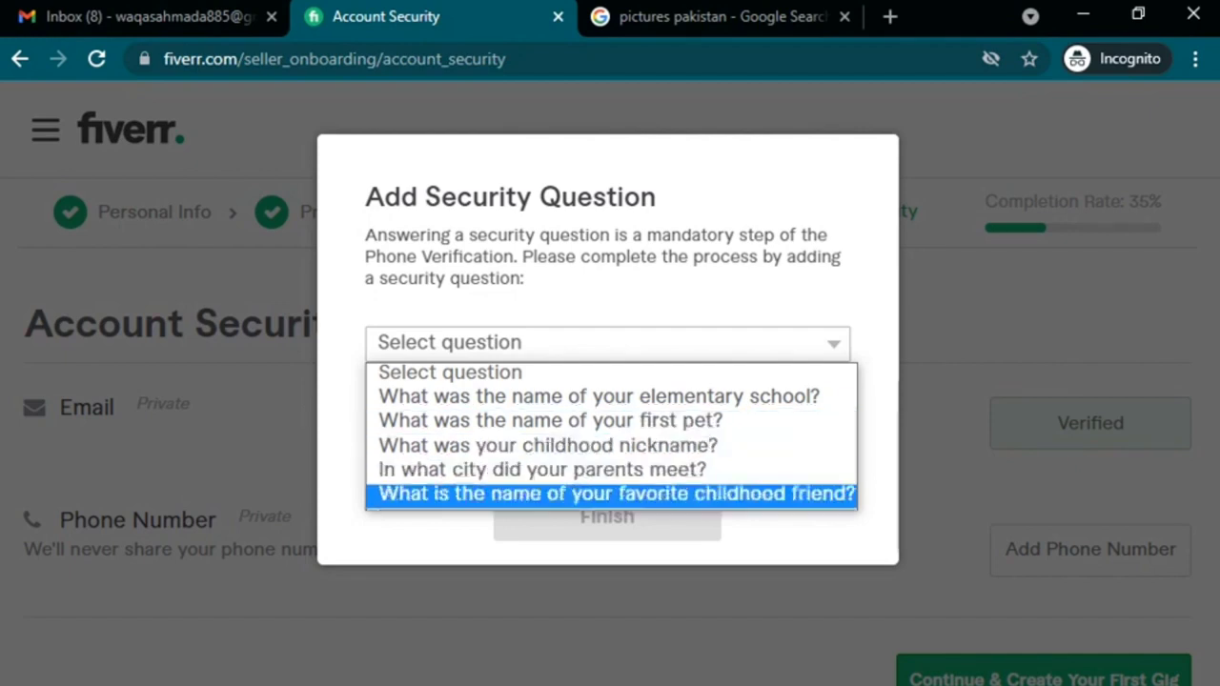
key("Return")
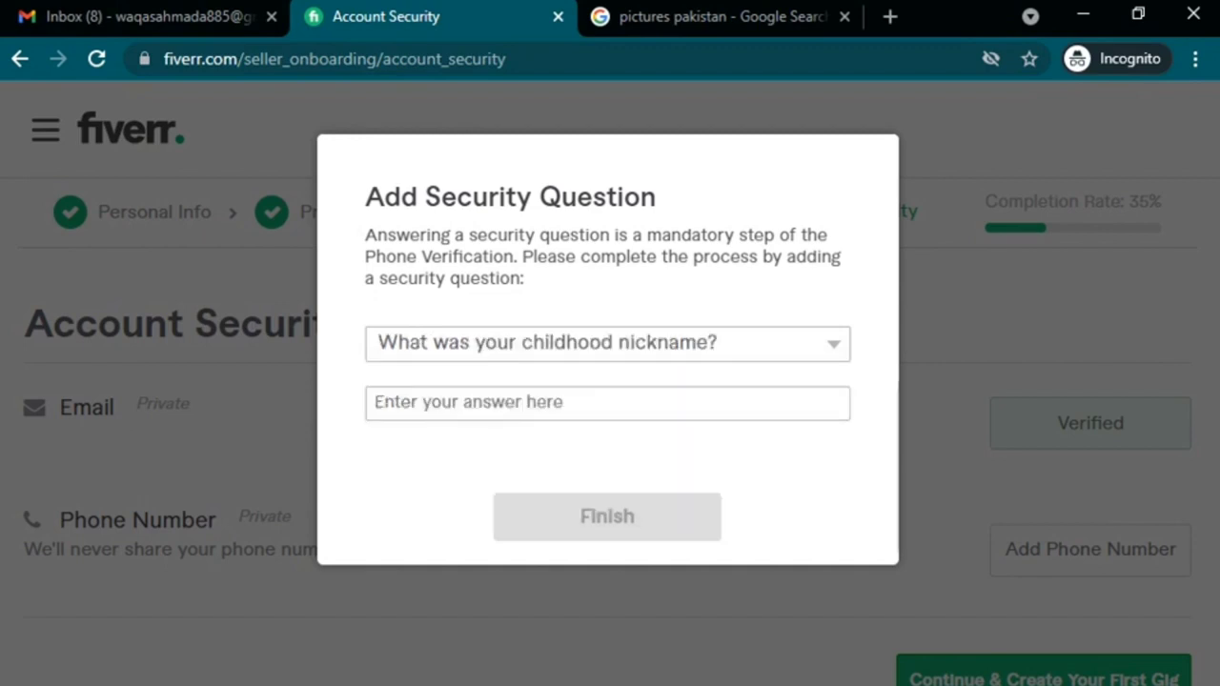
left_click(376, 402)
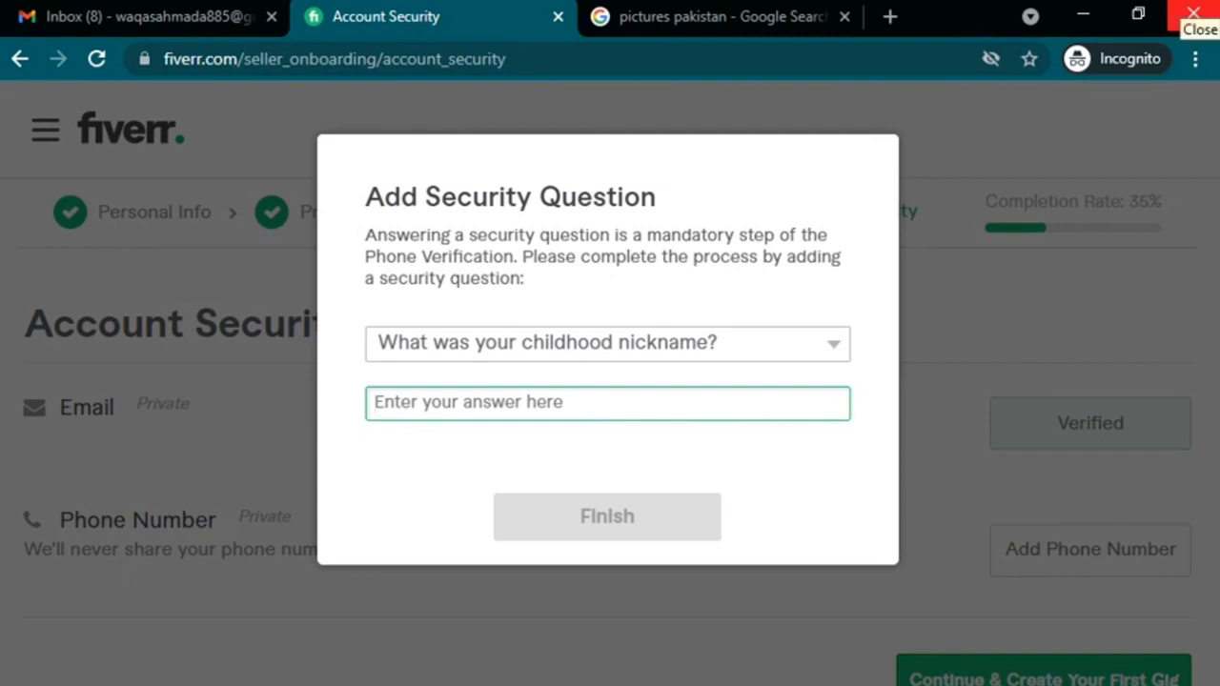
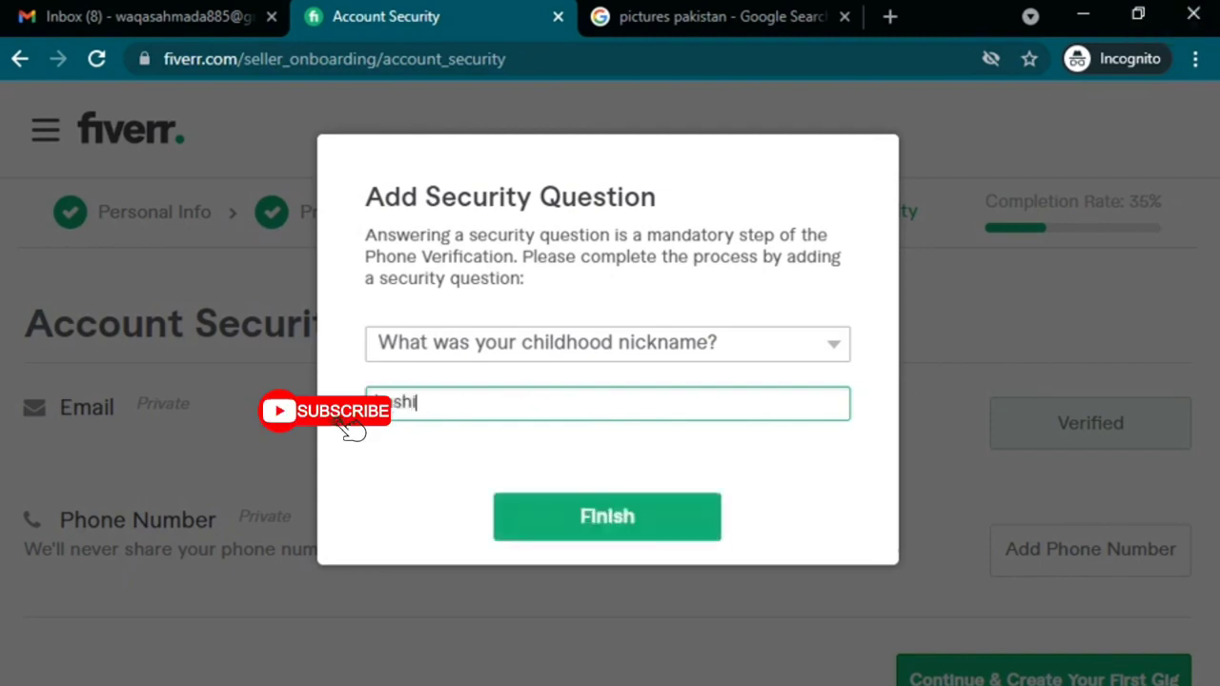
key("Tab")
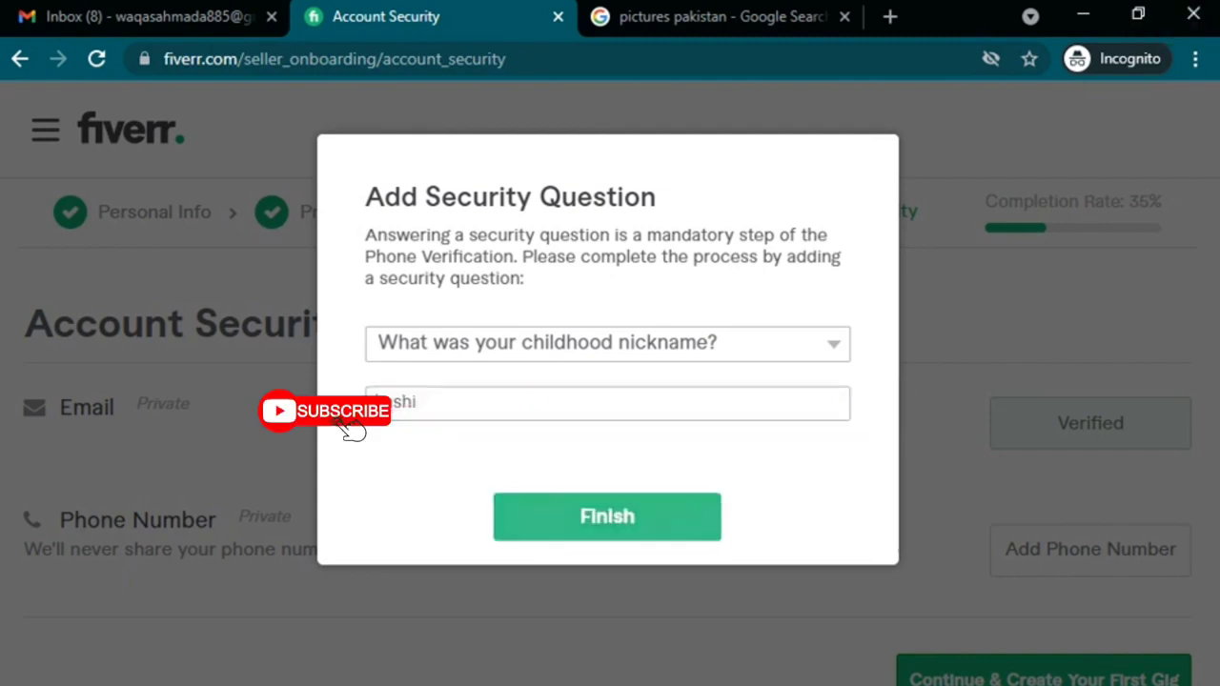
key("Return")
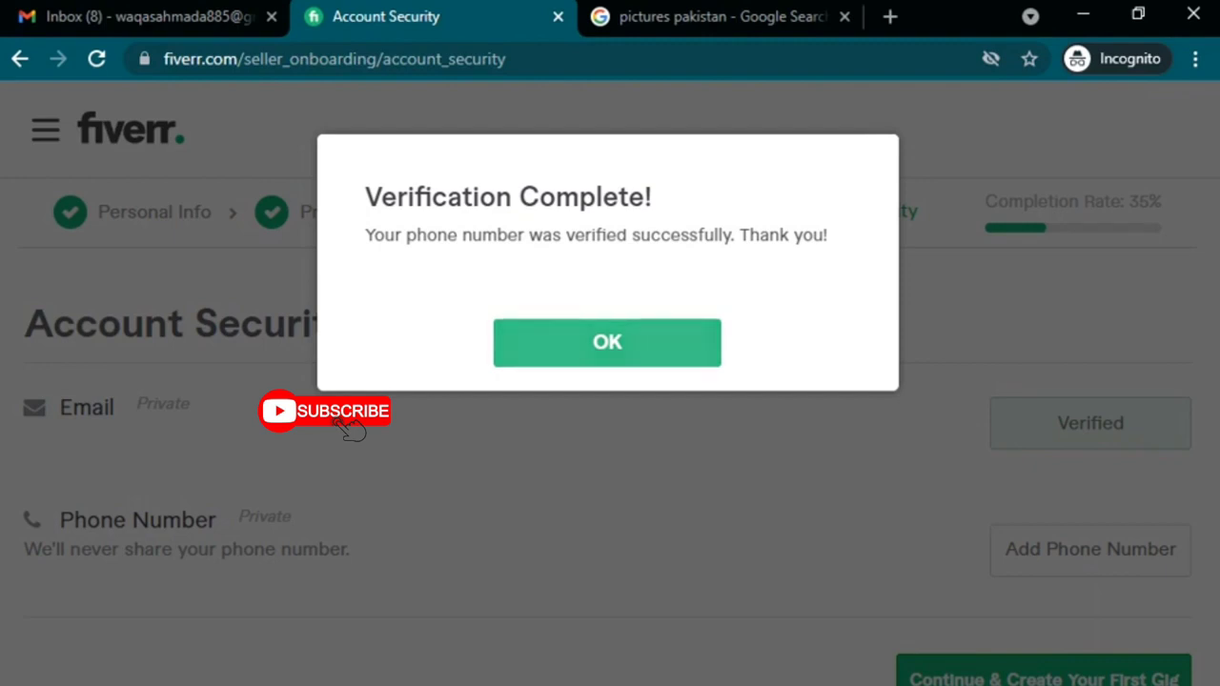
key("Return")
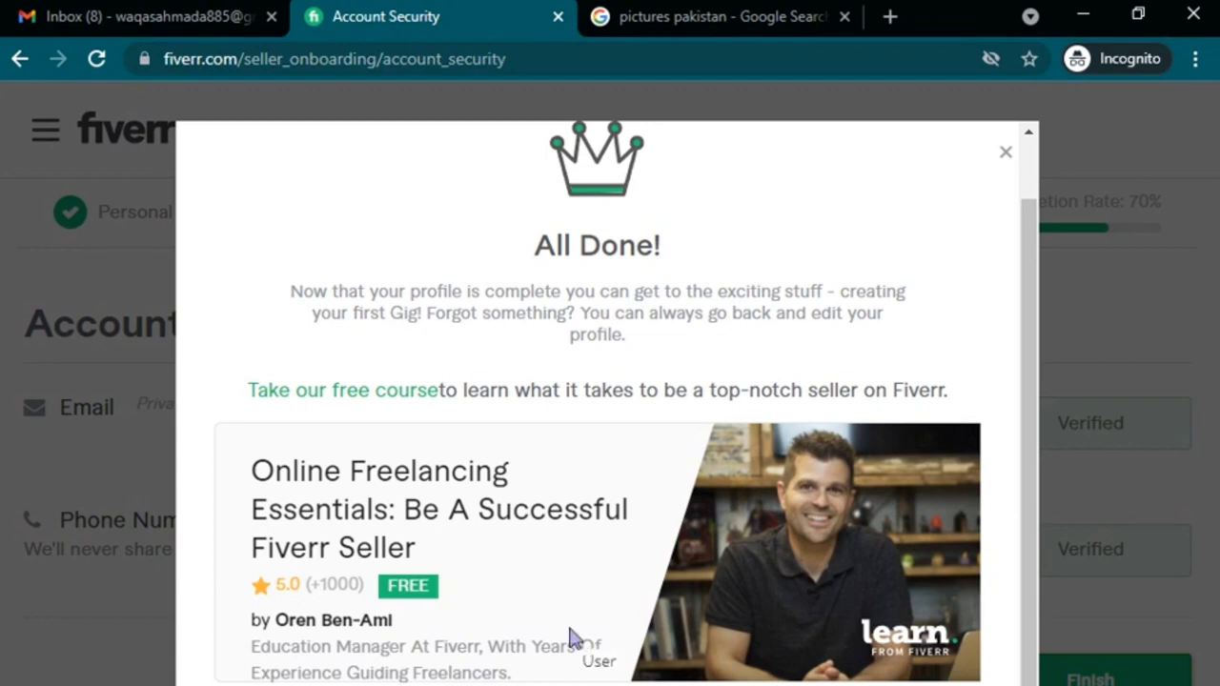
Step: Go to the first gig's Overview form and scroll over its empty fields
key("F5")
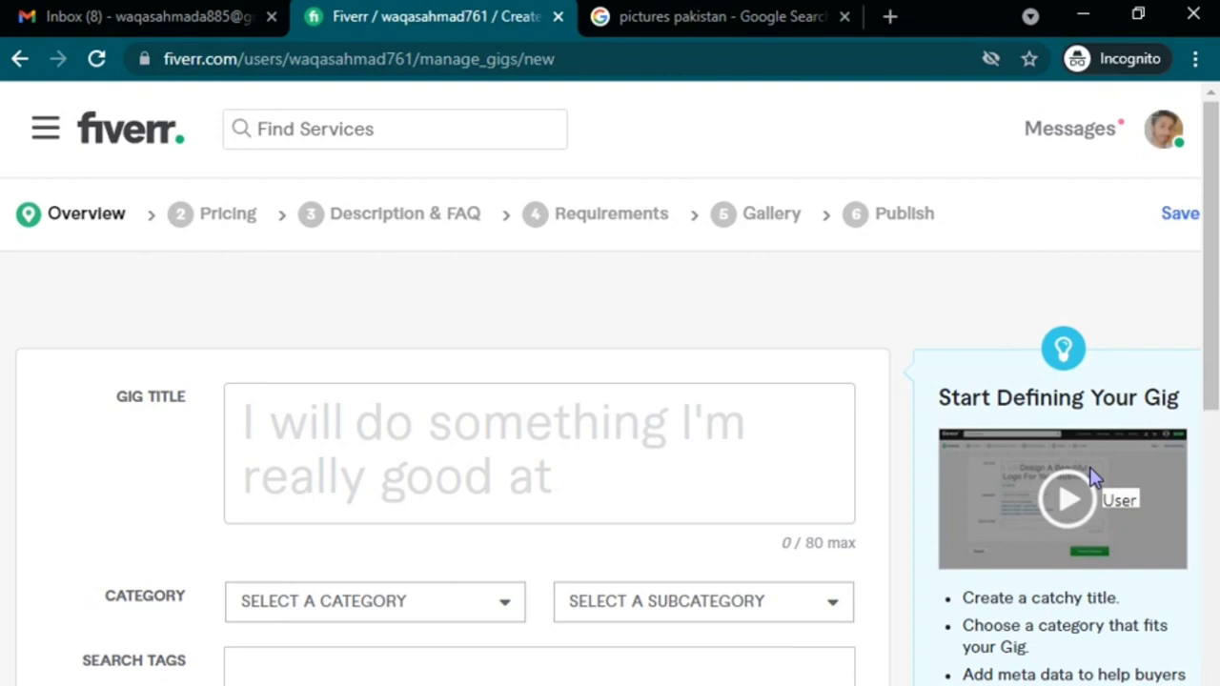
scroll(1091, 471, "down", 4)
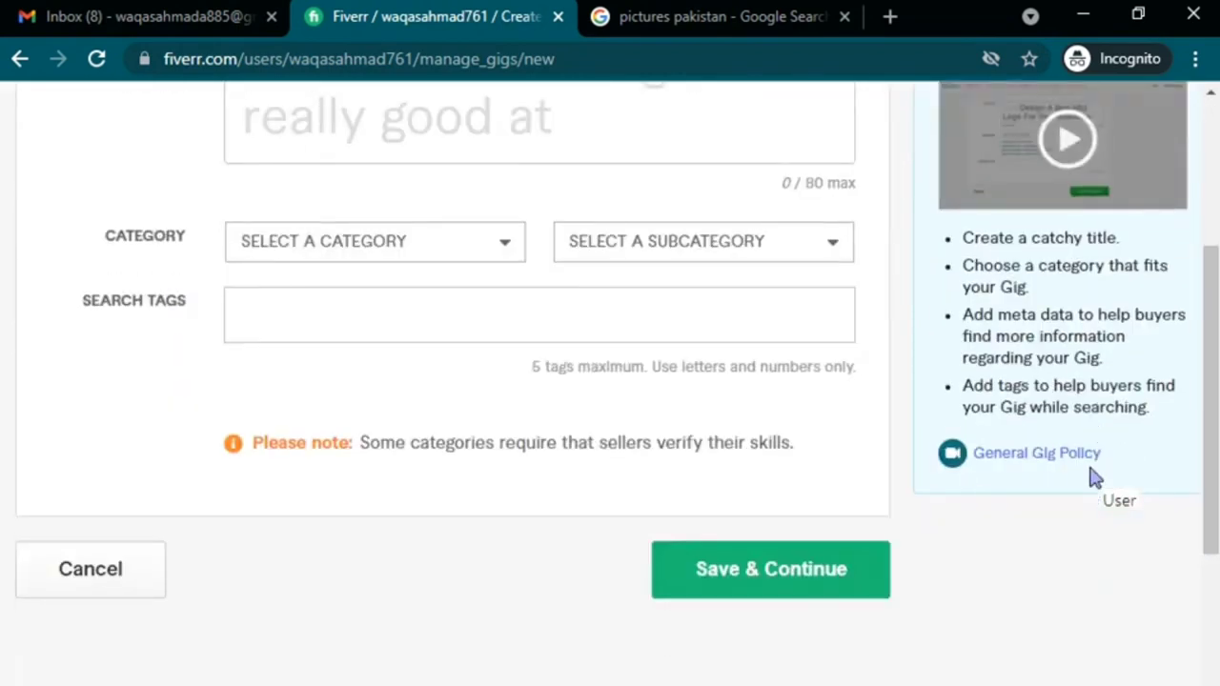
scroll(1092, 471, "up", 4)
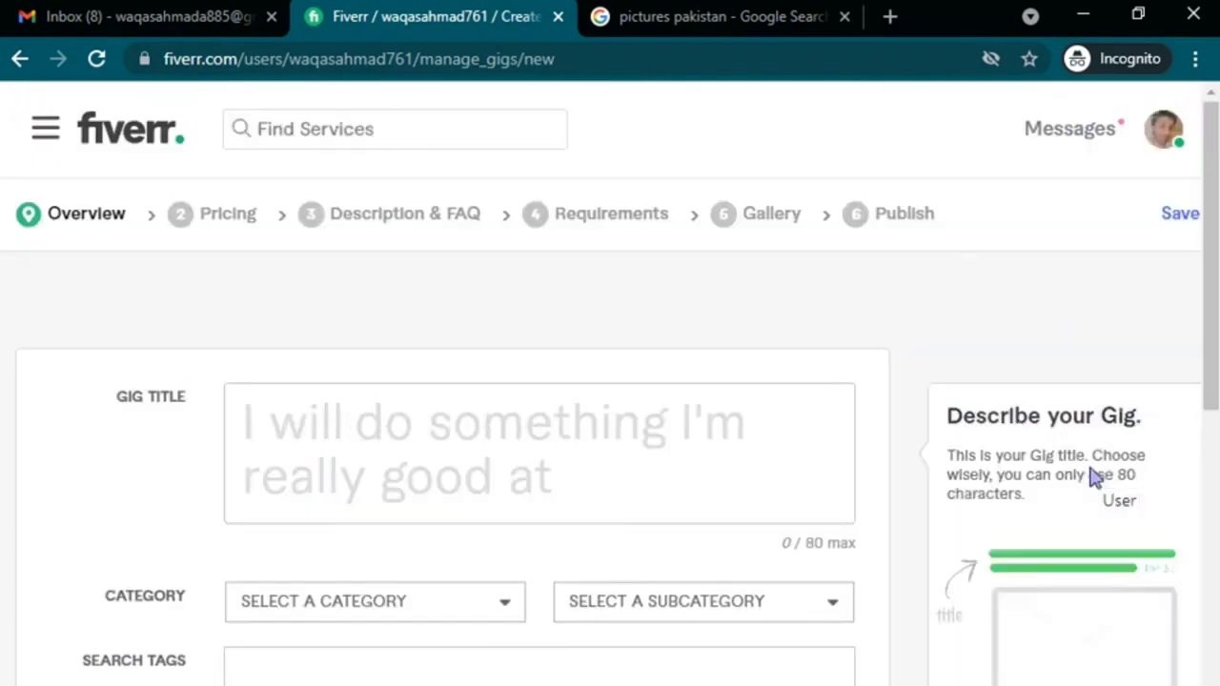
scroll(1092, 477, "down", 2)
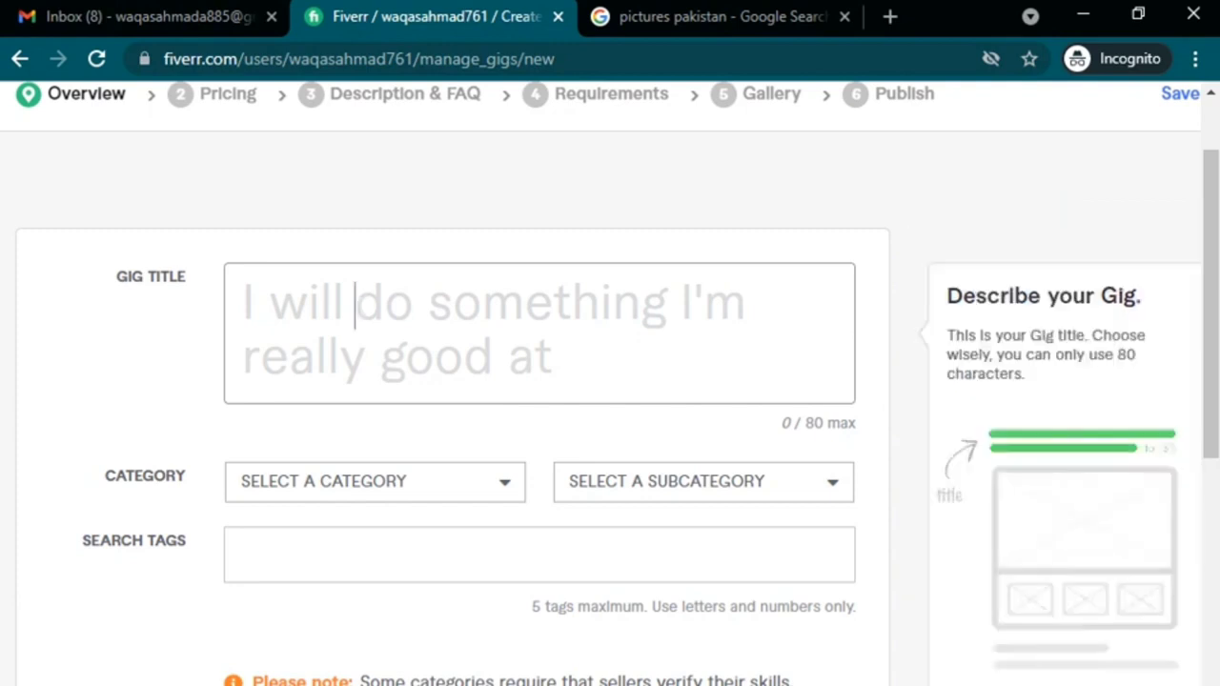
Step: Paste the gig title 'I will do organic youtube promotion of your video' and choose category Digital Marketing
type("do organic youtube promotion of your video")
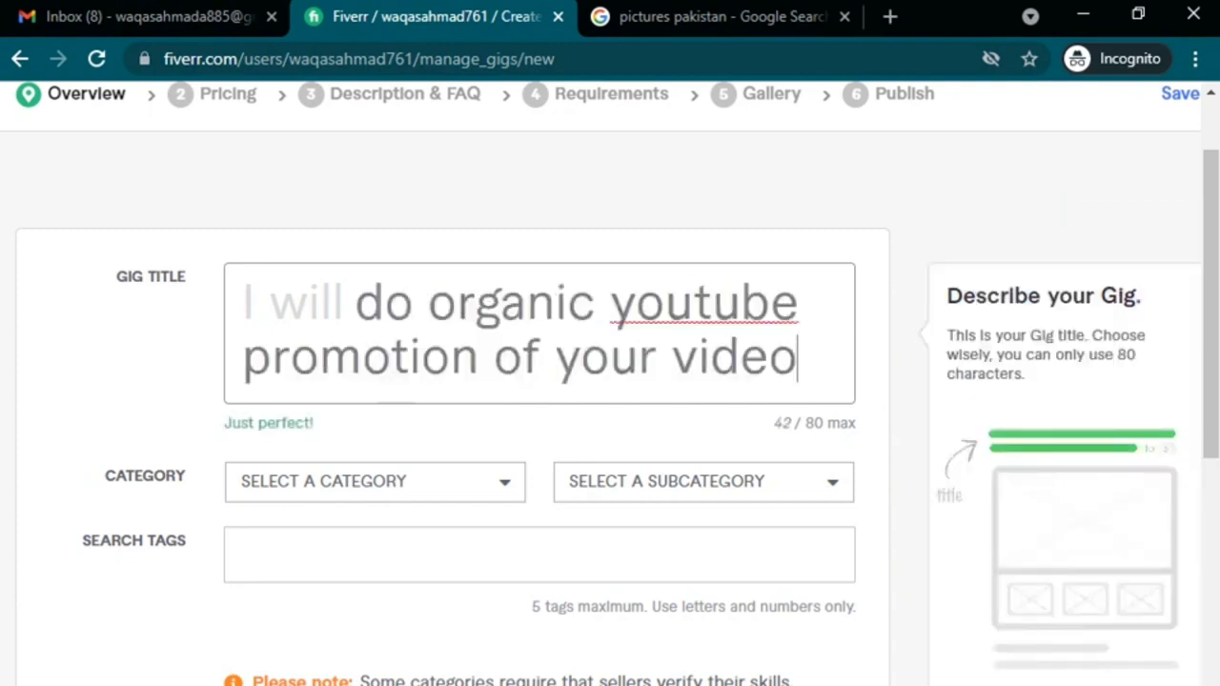
left_click(479, 484)
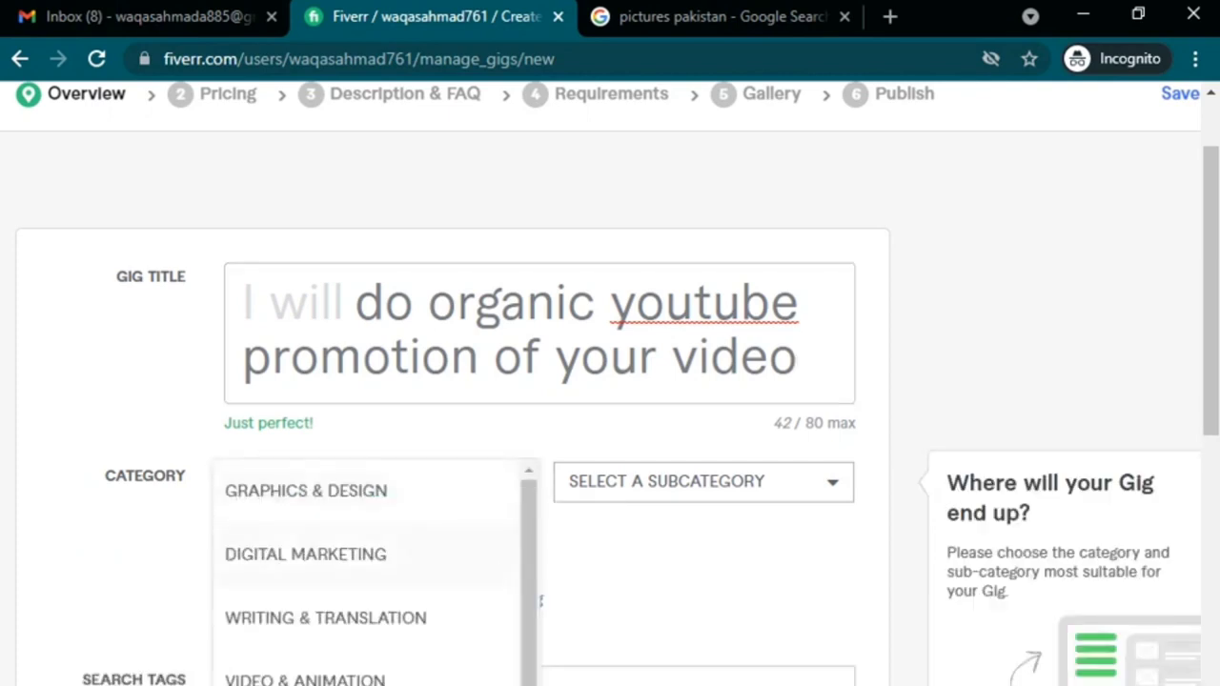
left_click(305, 554)
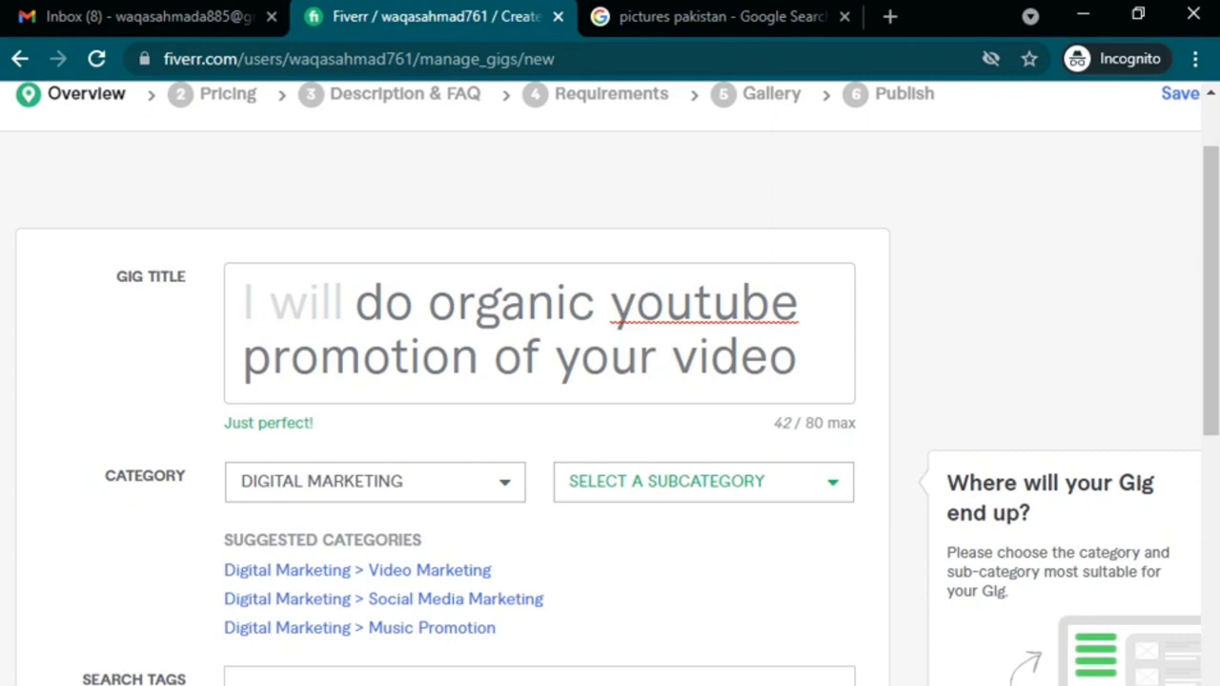
Step: Choose Video Marketing from the subcategory list
left_click(704, 481)
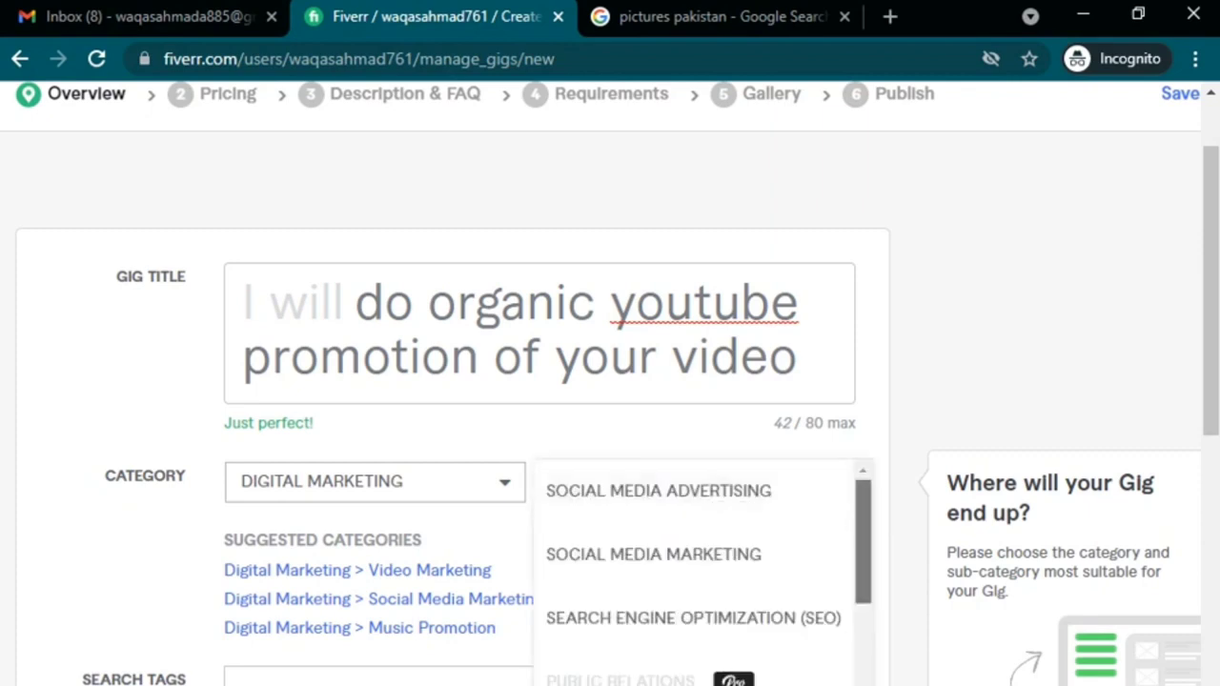
scroll(700, 572, "down", 5)
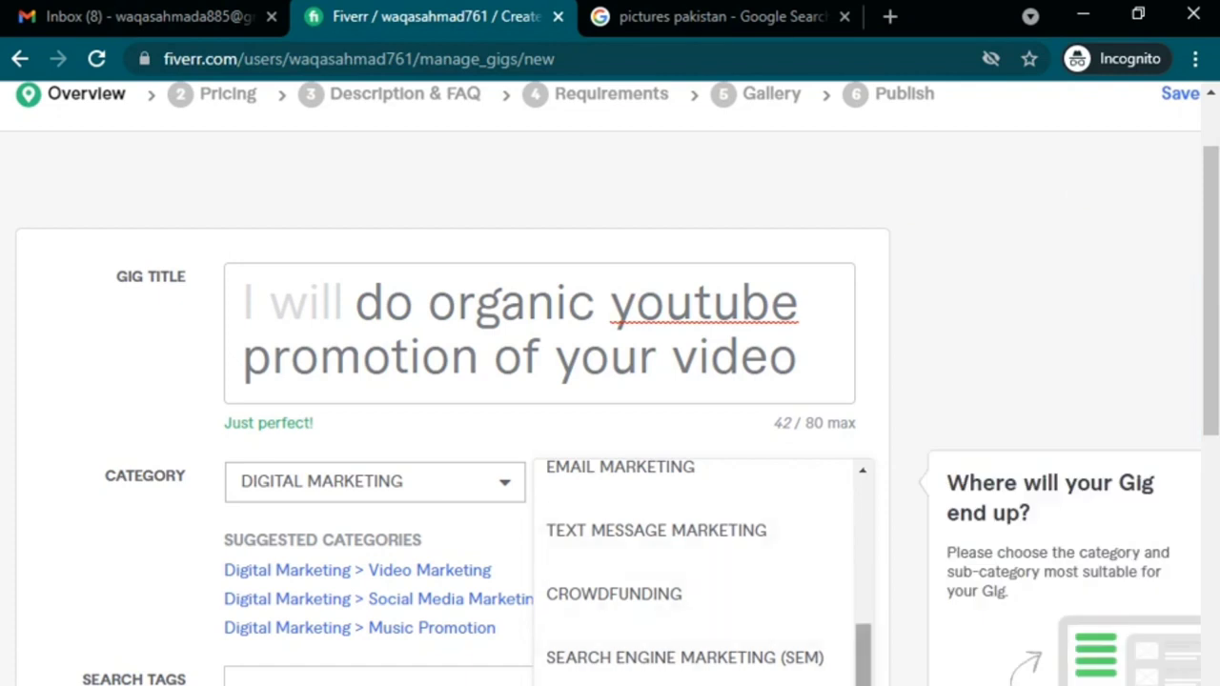
scroll(701, 572, "down", 3)
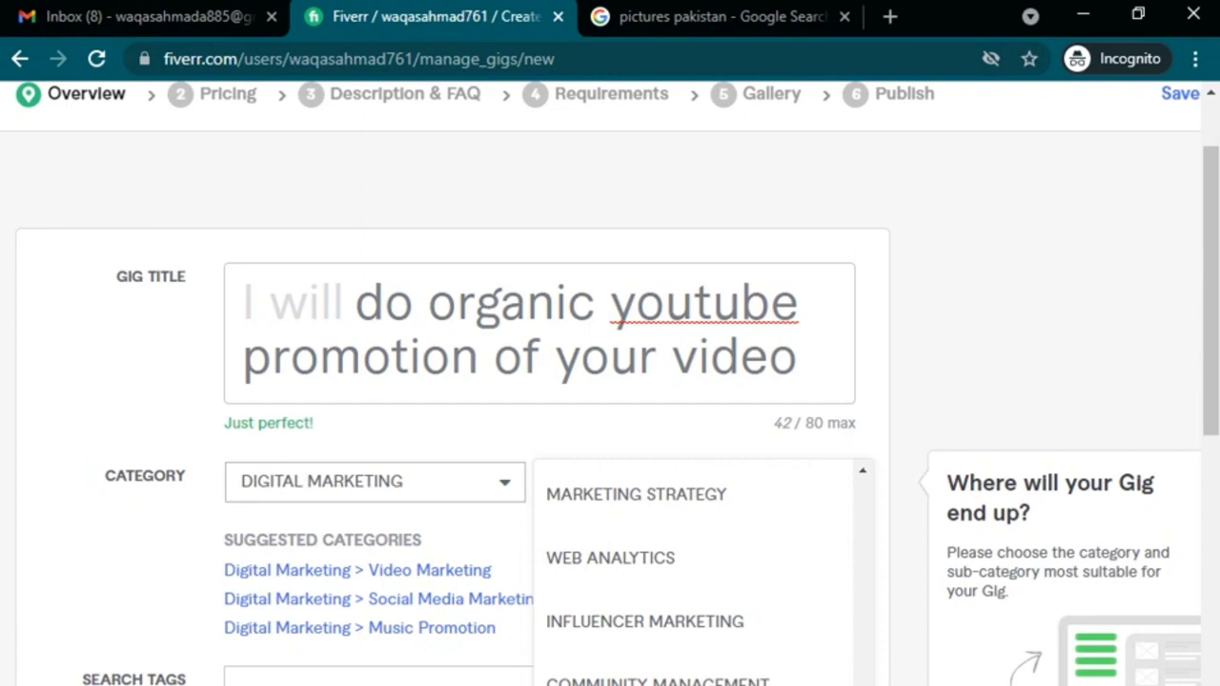
scroll(700, 572, "up", 3)
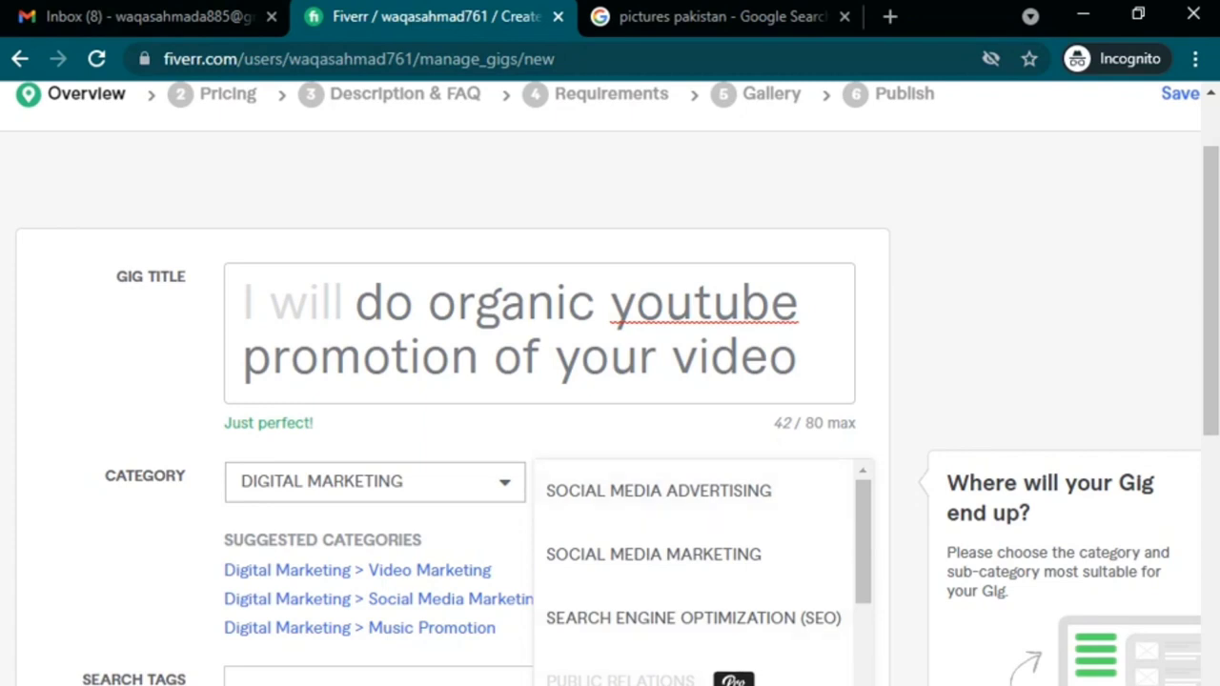
scroll(701, 572, "down", 2)
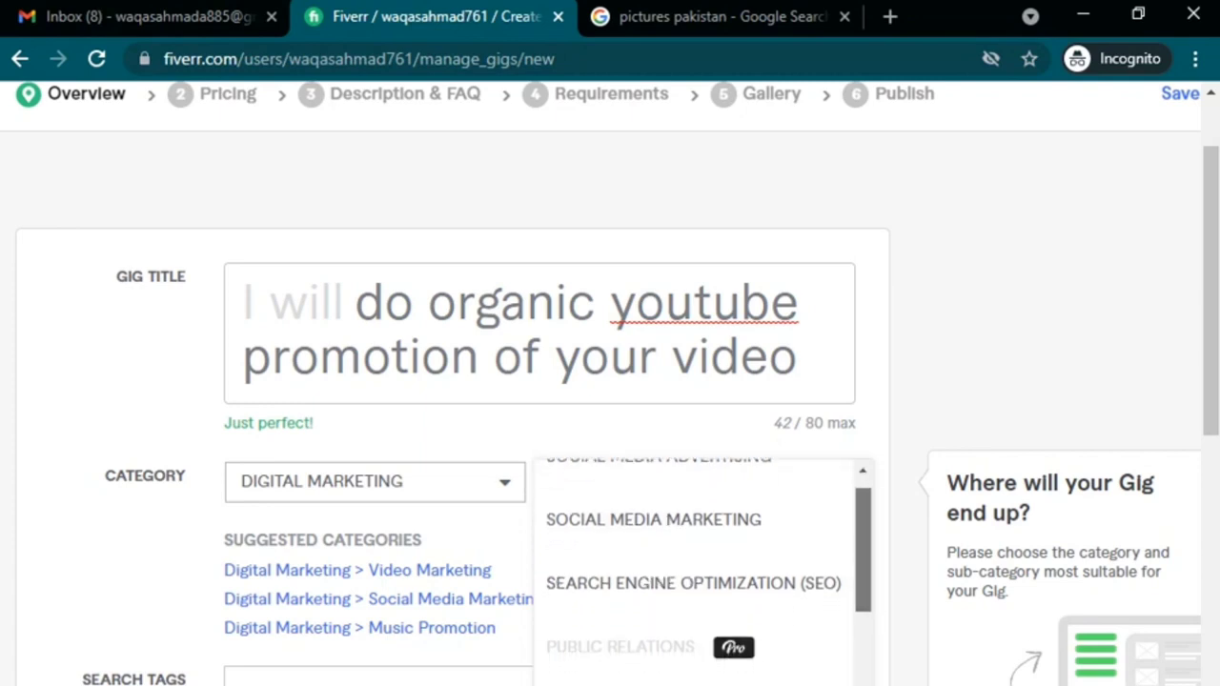
scroll(701, 572, "down", 1)
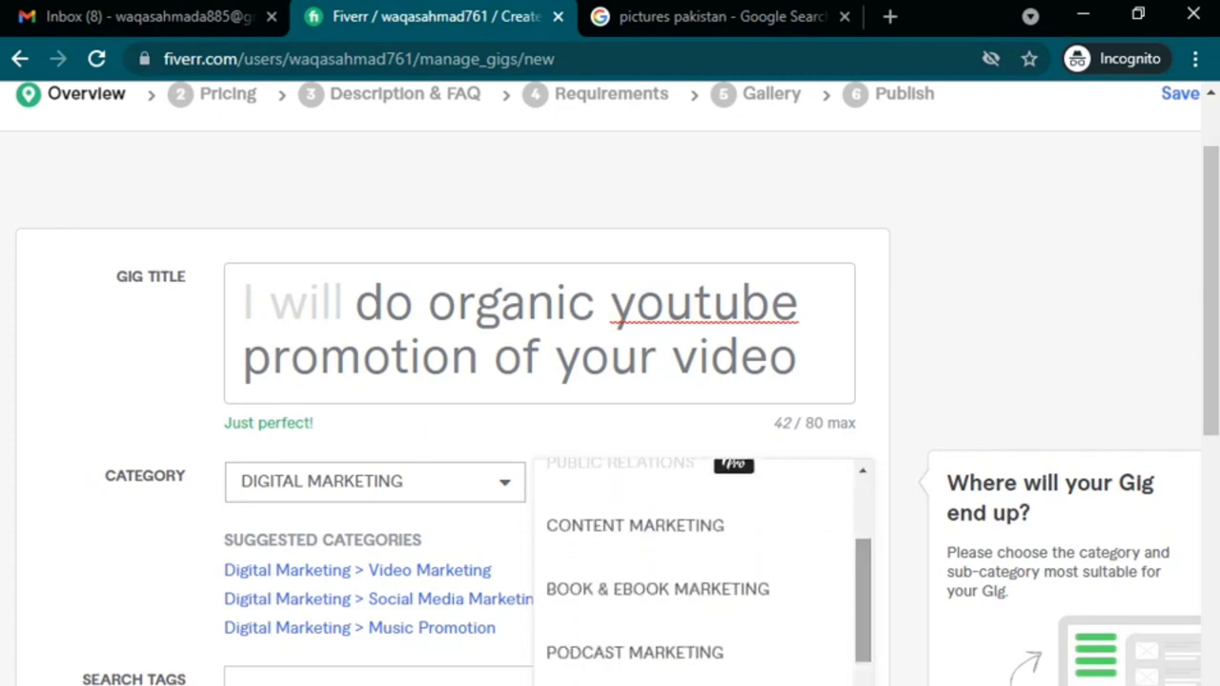
left_click(358, 571)
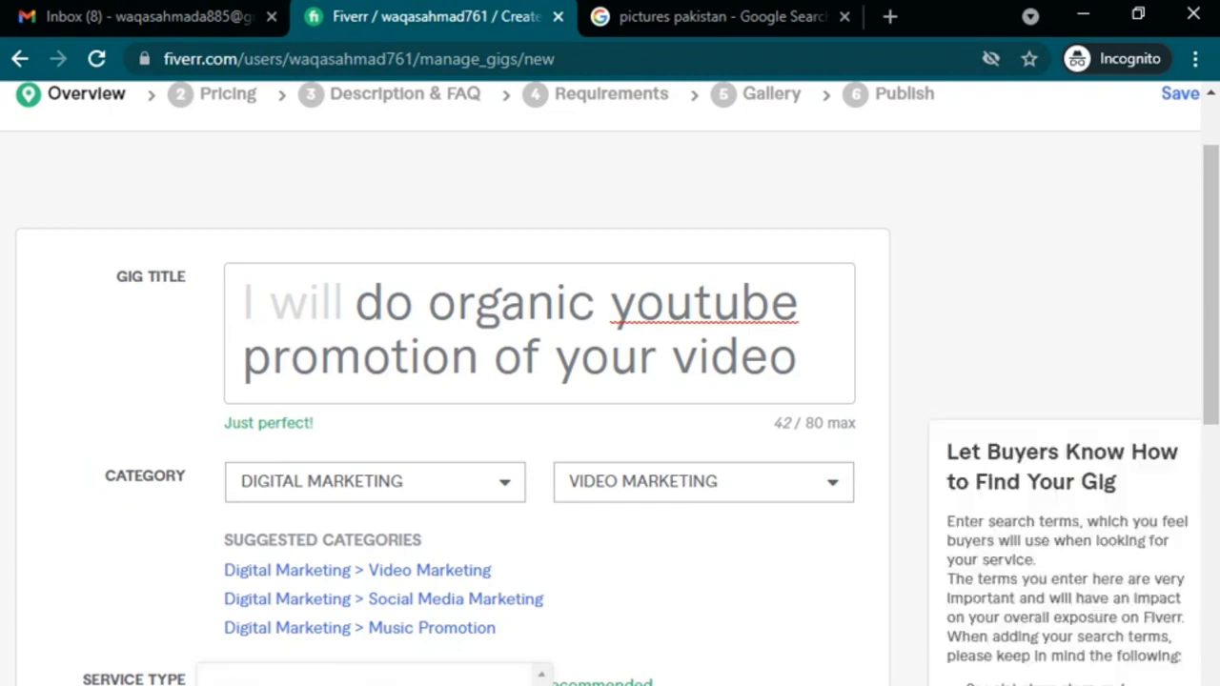
Step: Choose VIDEO PROMOTION & DISTRIBUTION from the Service Type dropdown
left_click(372, 677)
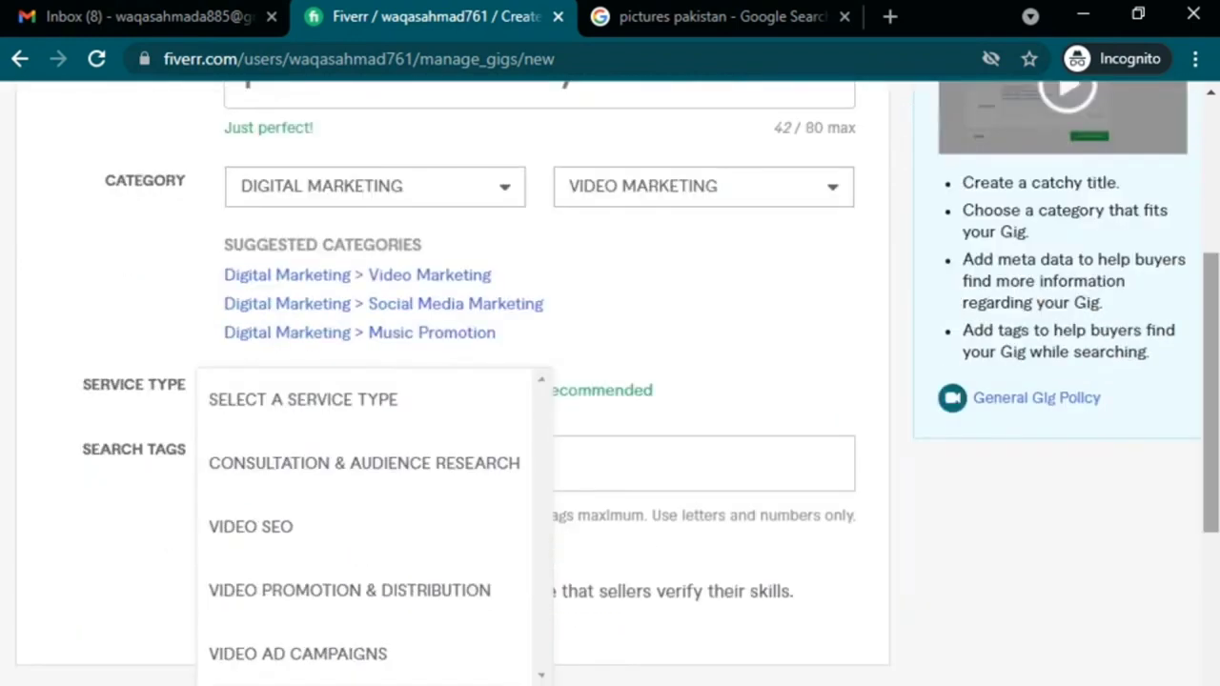
left_click(350, 590)
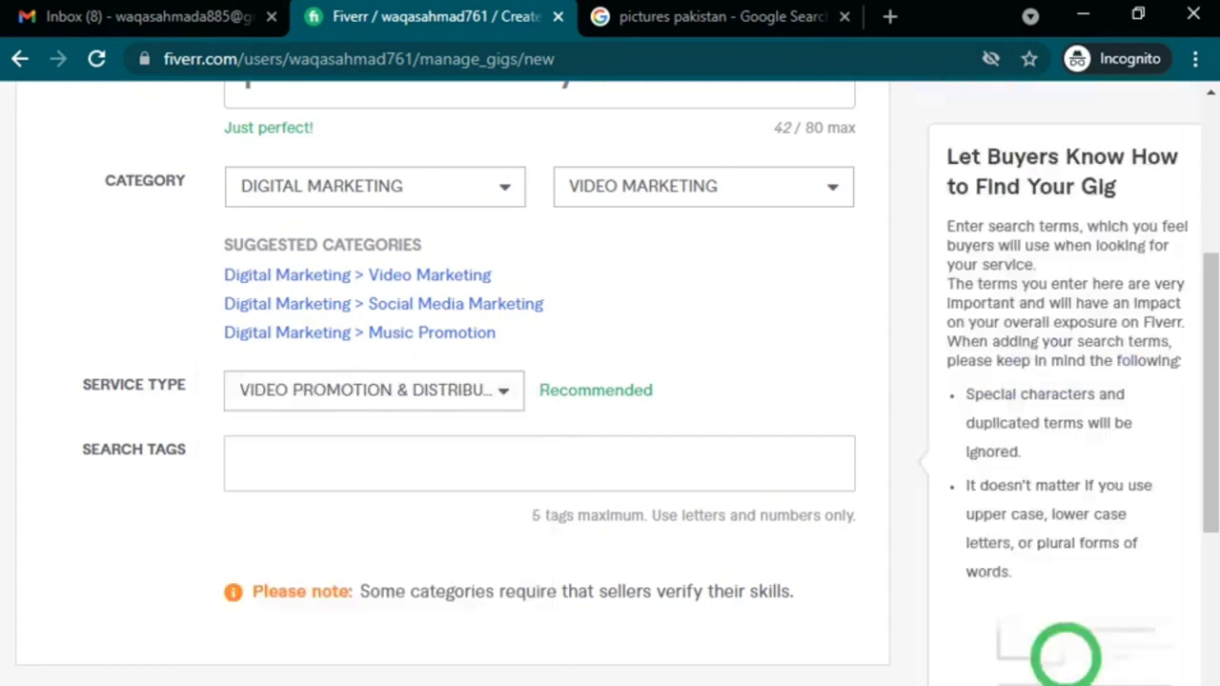
key("alt+Tab")
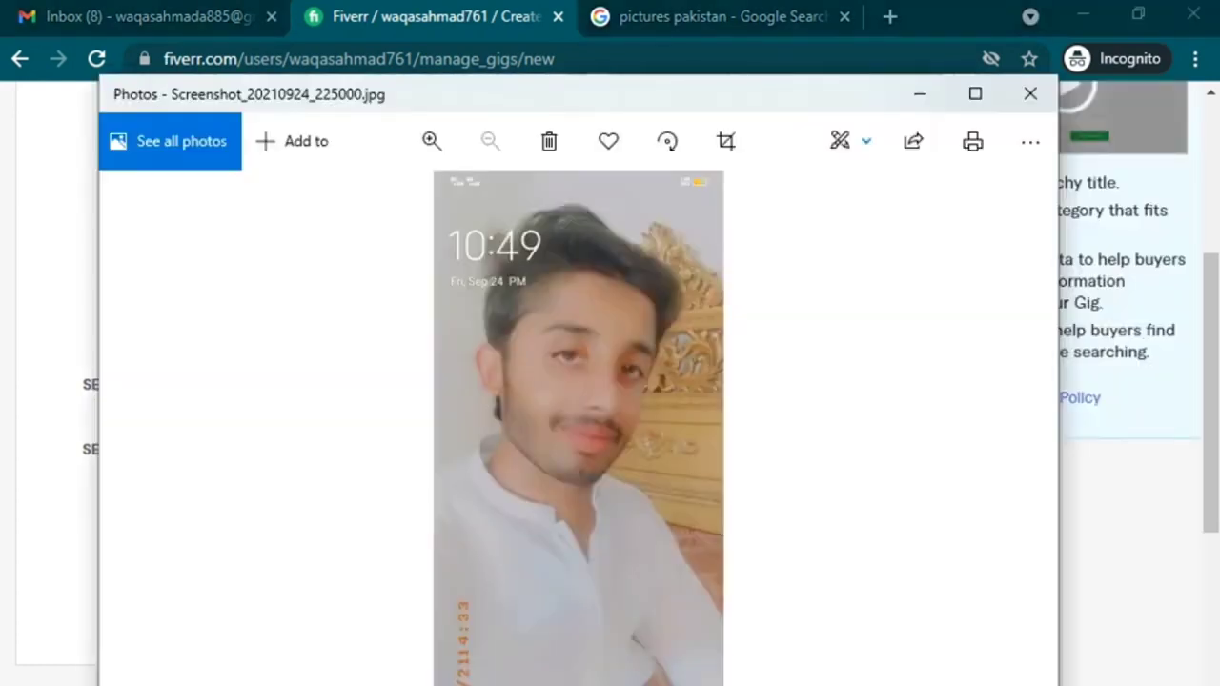
key("alt+Tab")
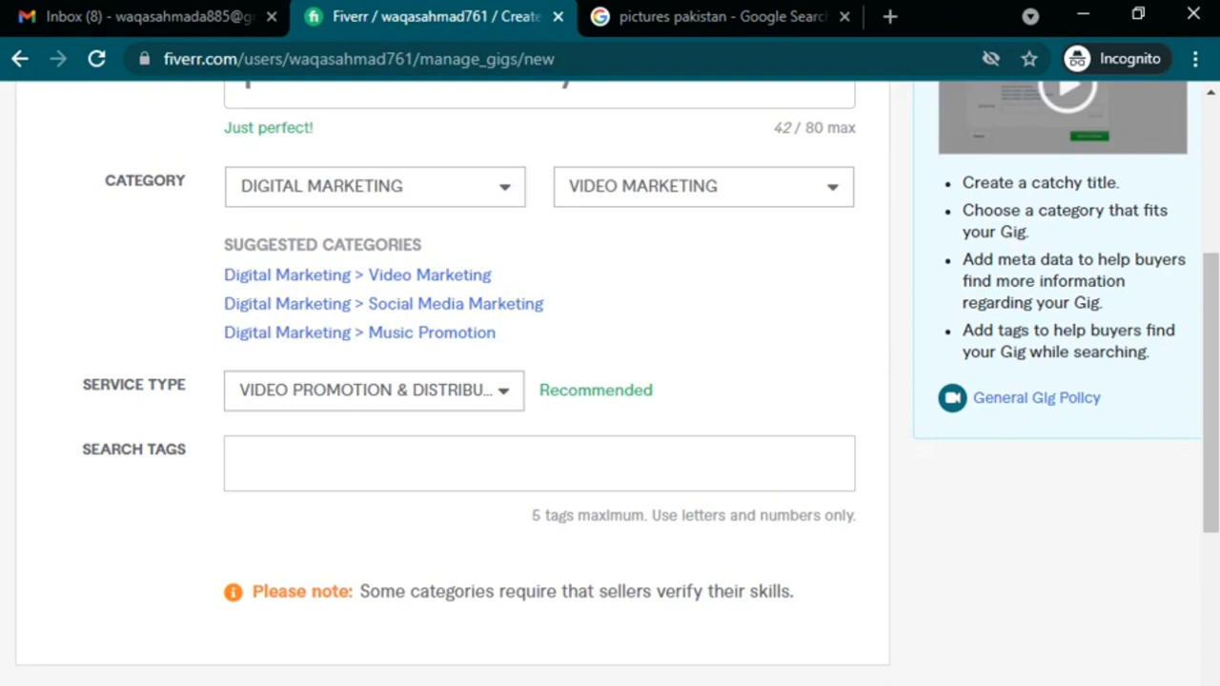
Step: Add the tags promote video, youtube video promo, video promotion, promote youtube and organic promotion
left_click(540, 463)
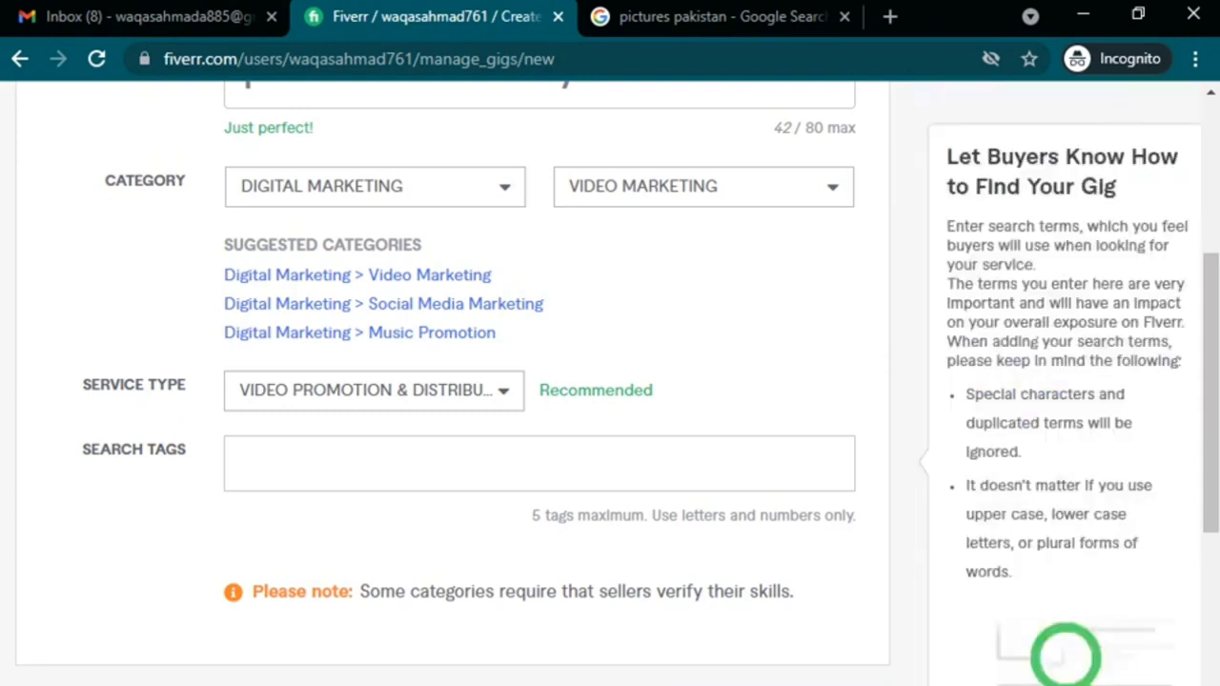
type("pro")
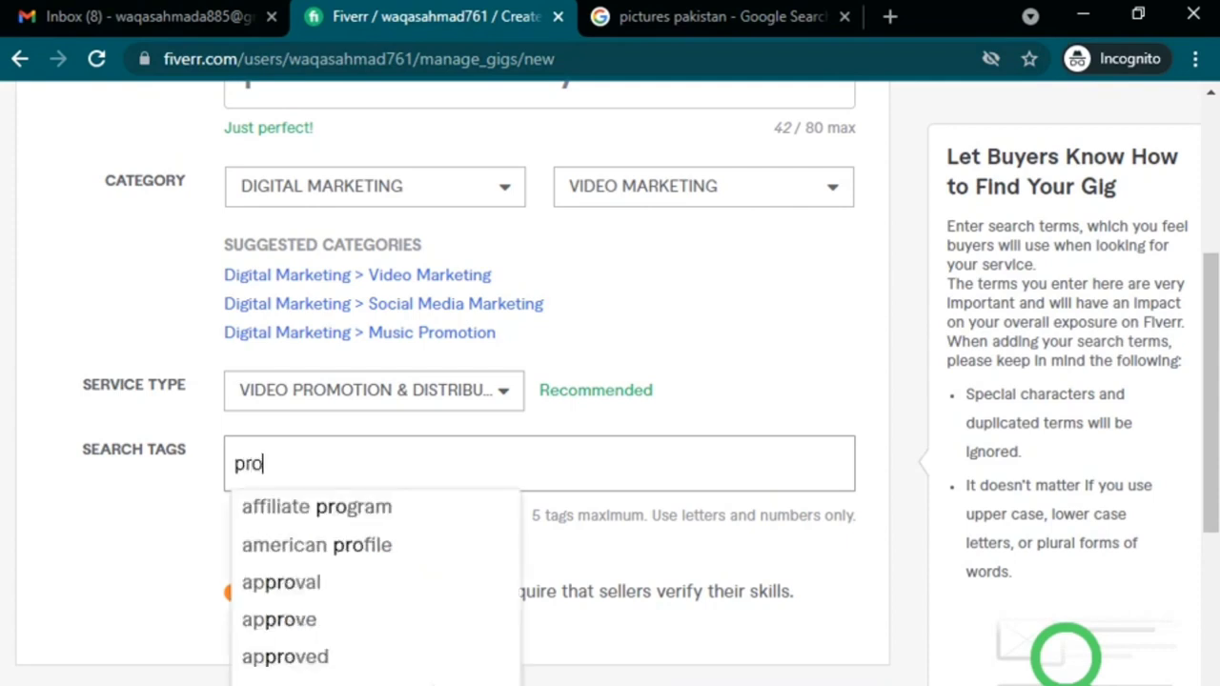
type("mote vi")
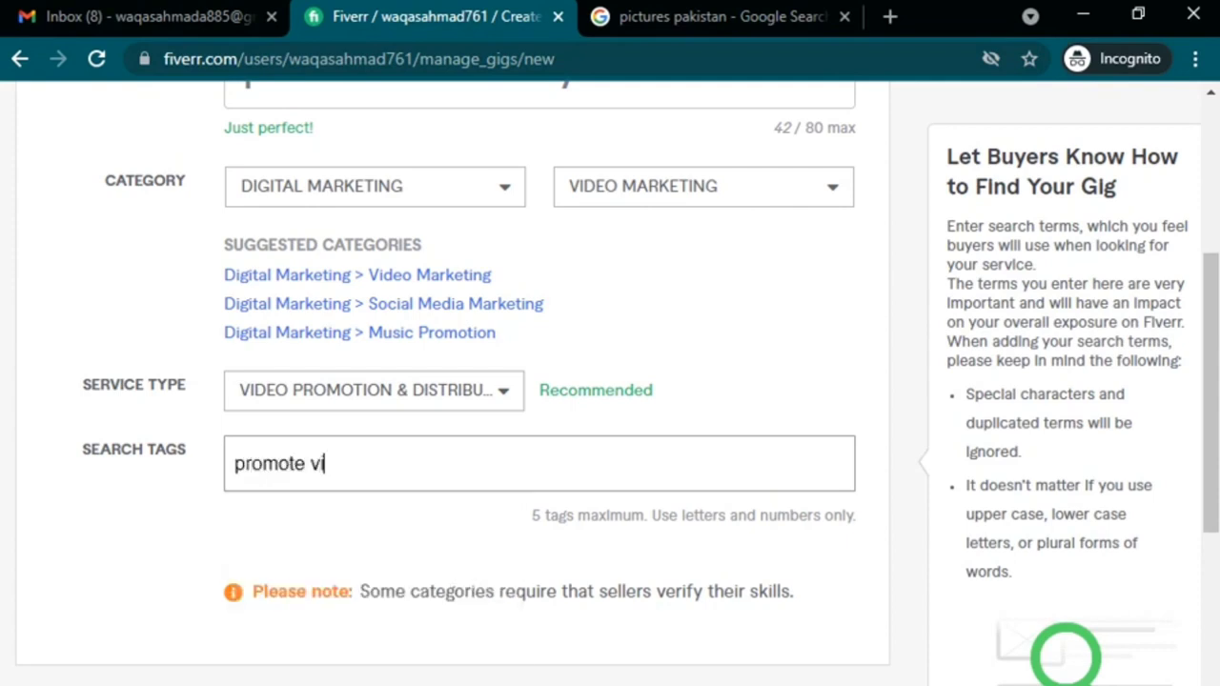
type("deo")
key("Return")
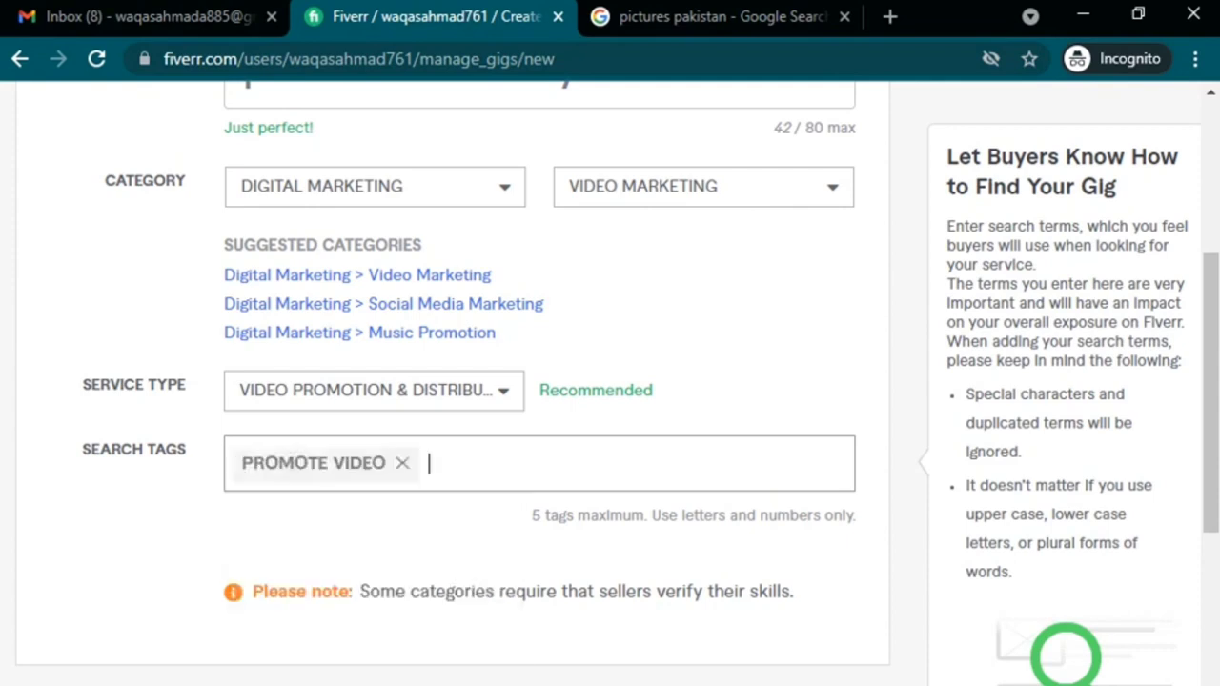
type("youtube ")
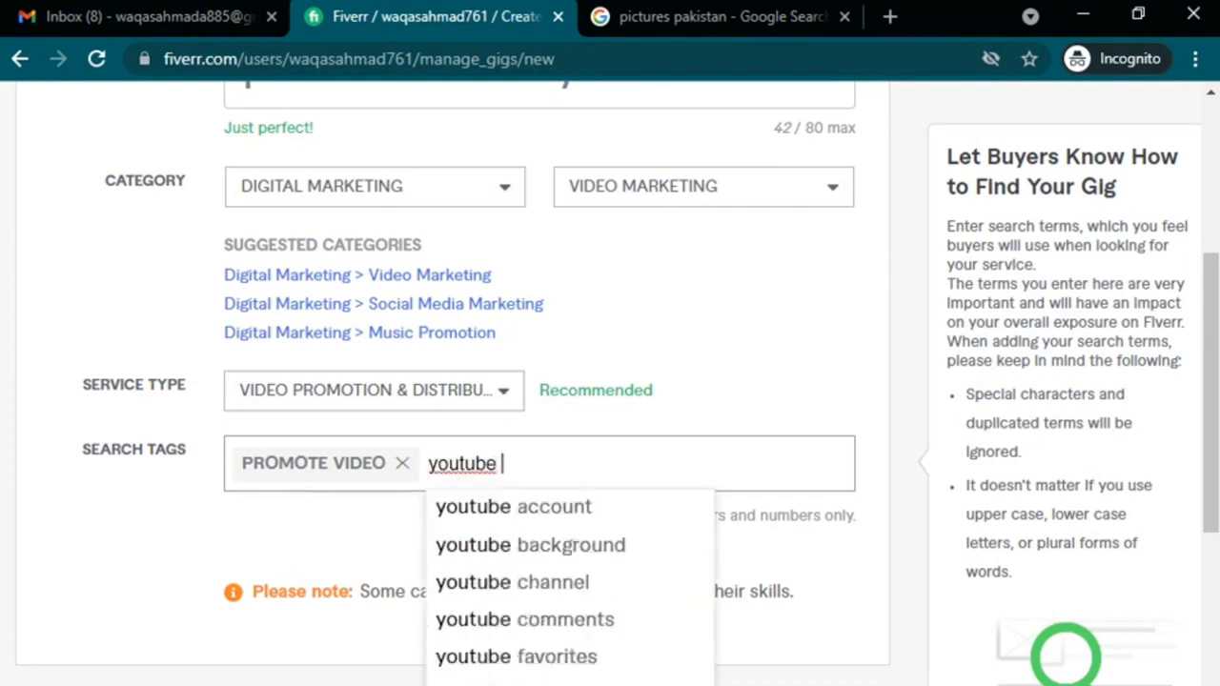
type("video ")
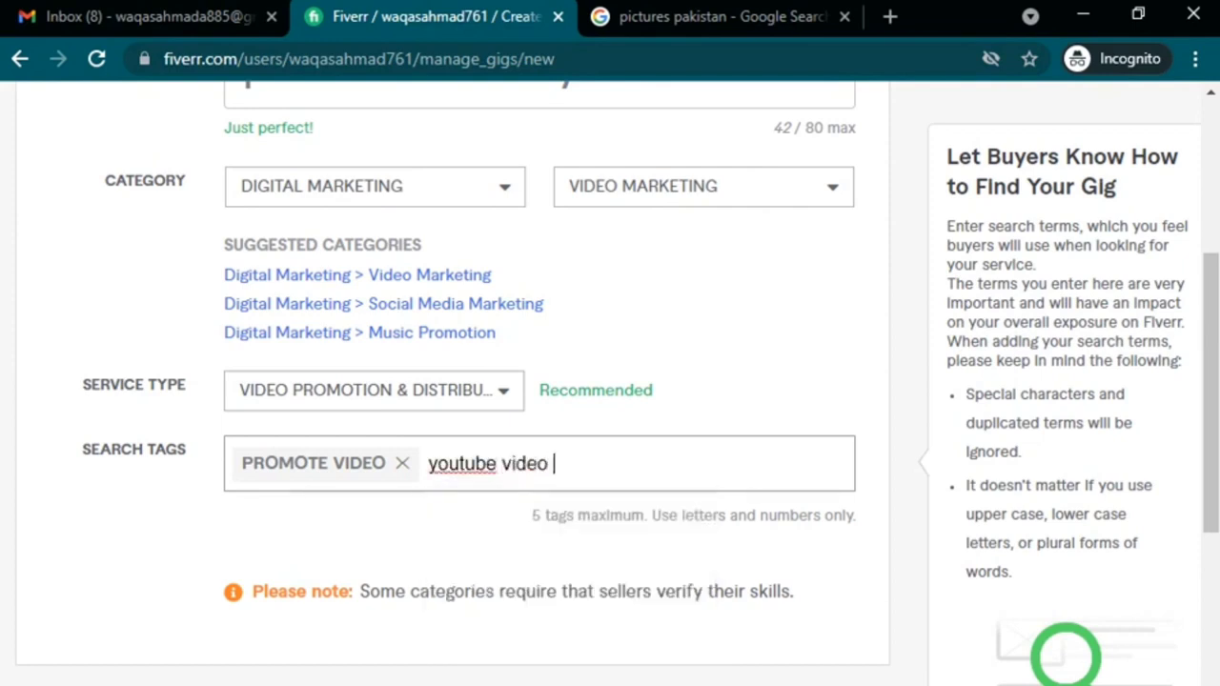
type("promo")
key("Return")
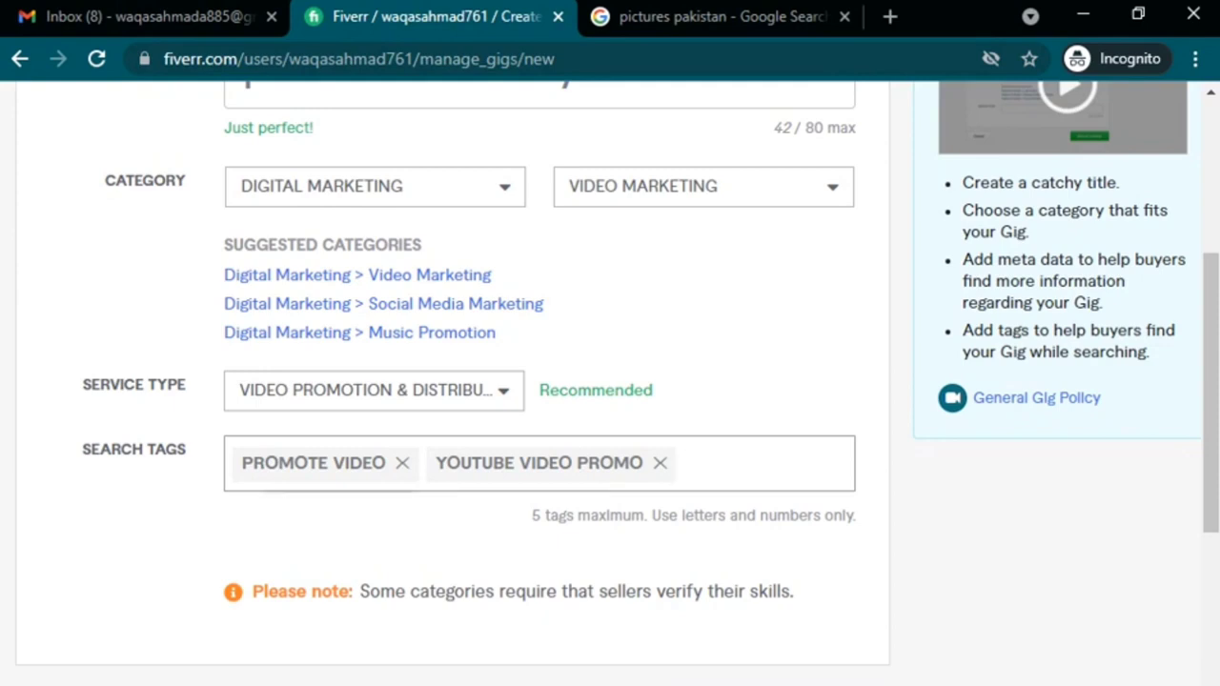
type("vid")
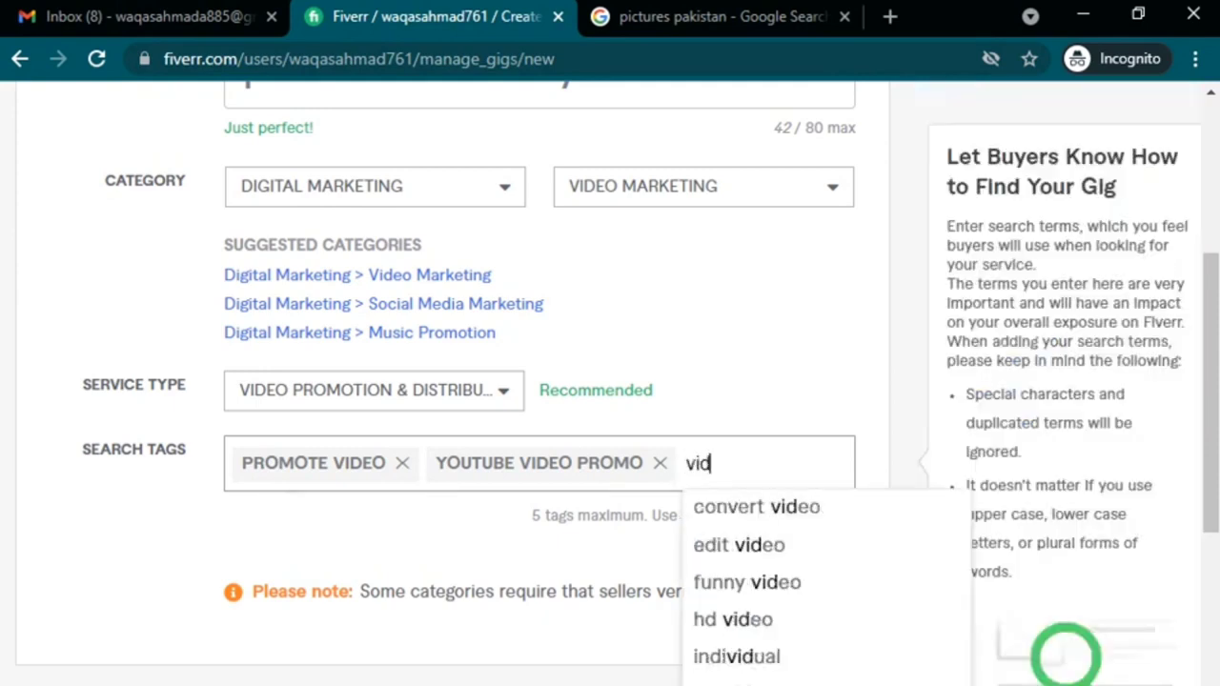
type("eo promotion")
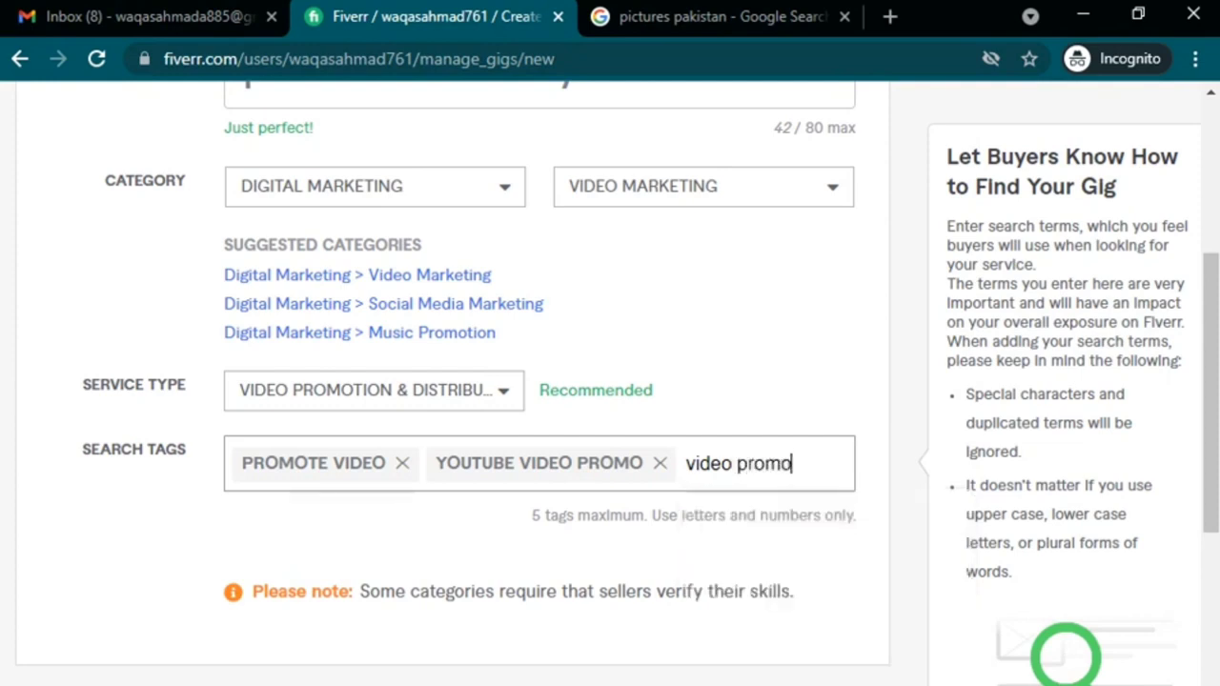
key("Return")
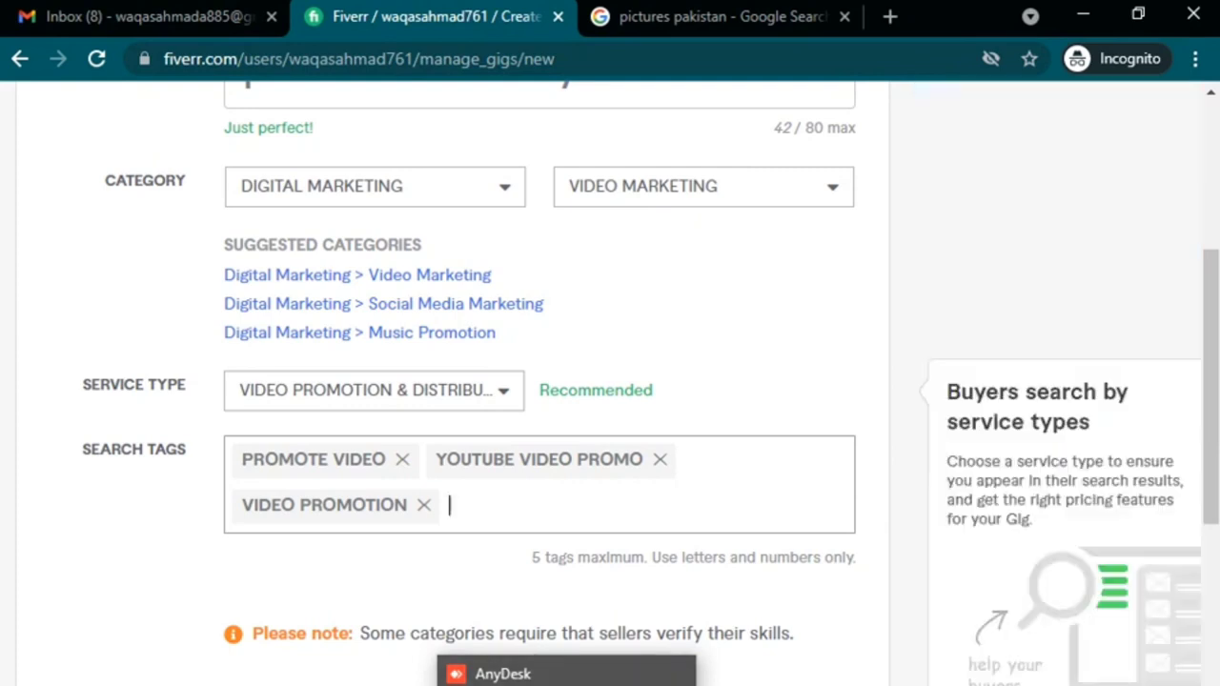
type("promote youtube")
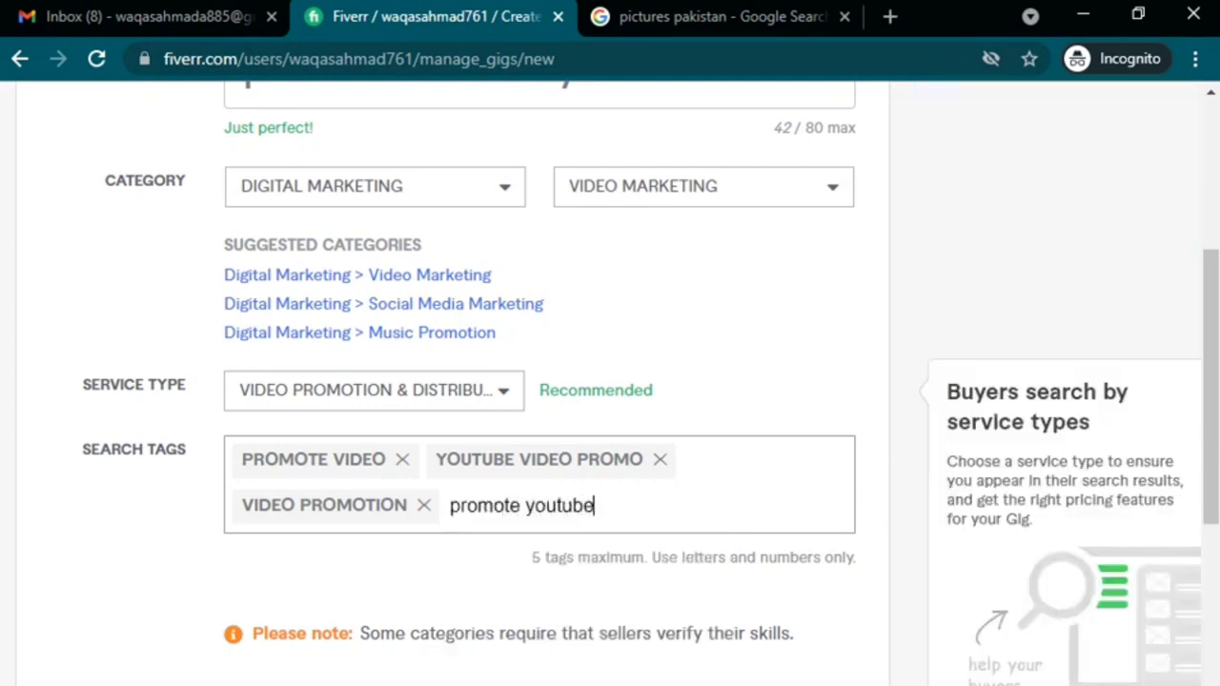
key("Return")
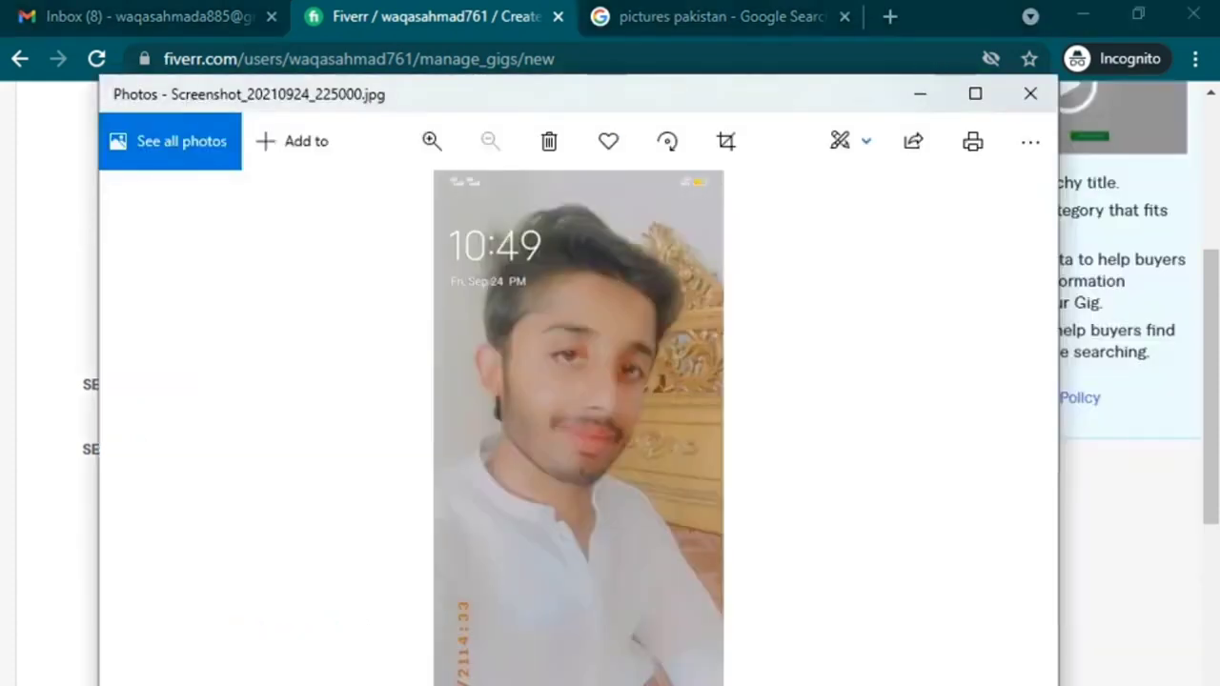
key("alt+F4")
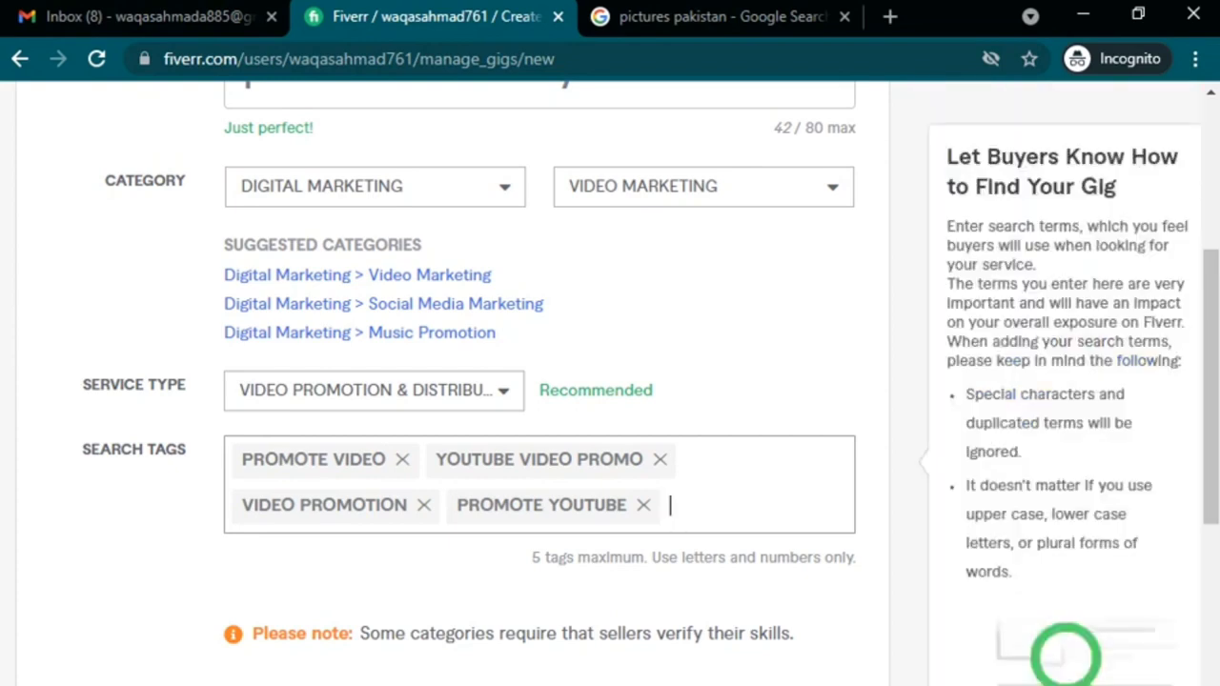
type("organi")
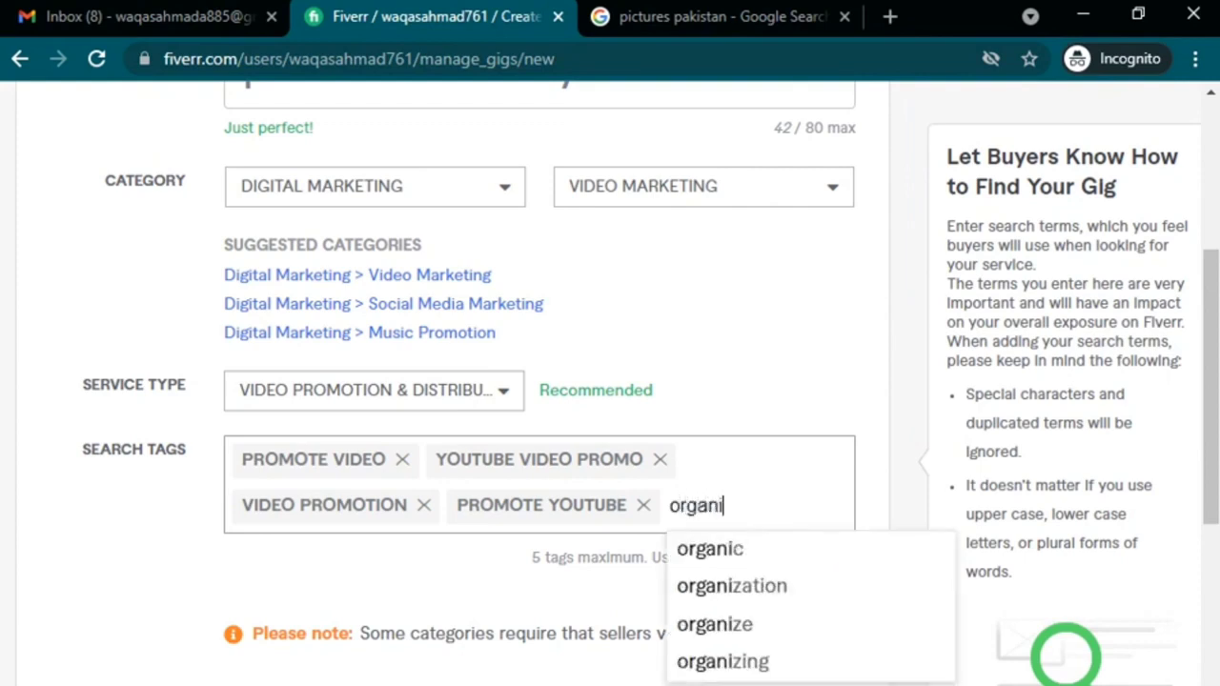
type("c promotion")
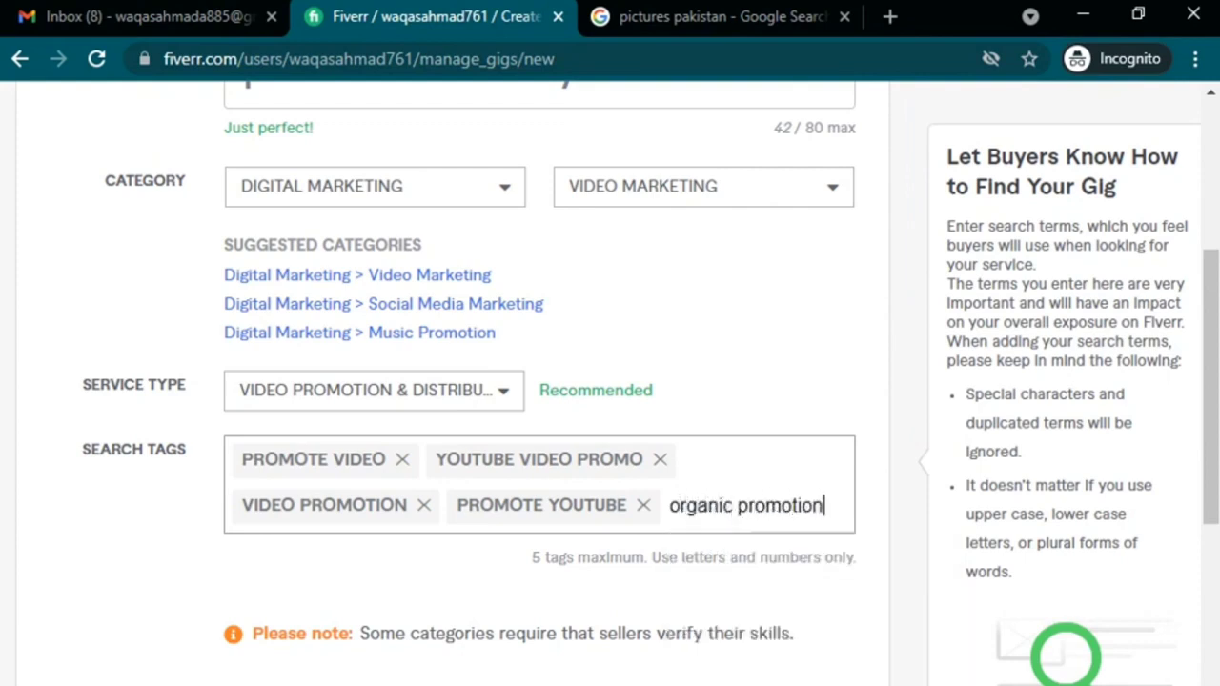
key("Return")
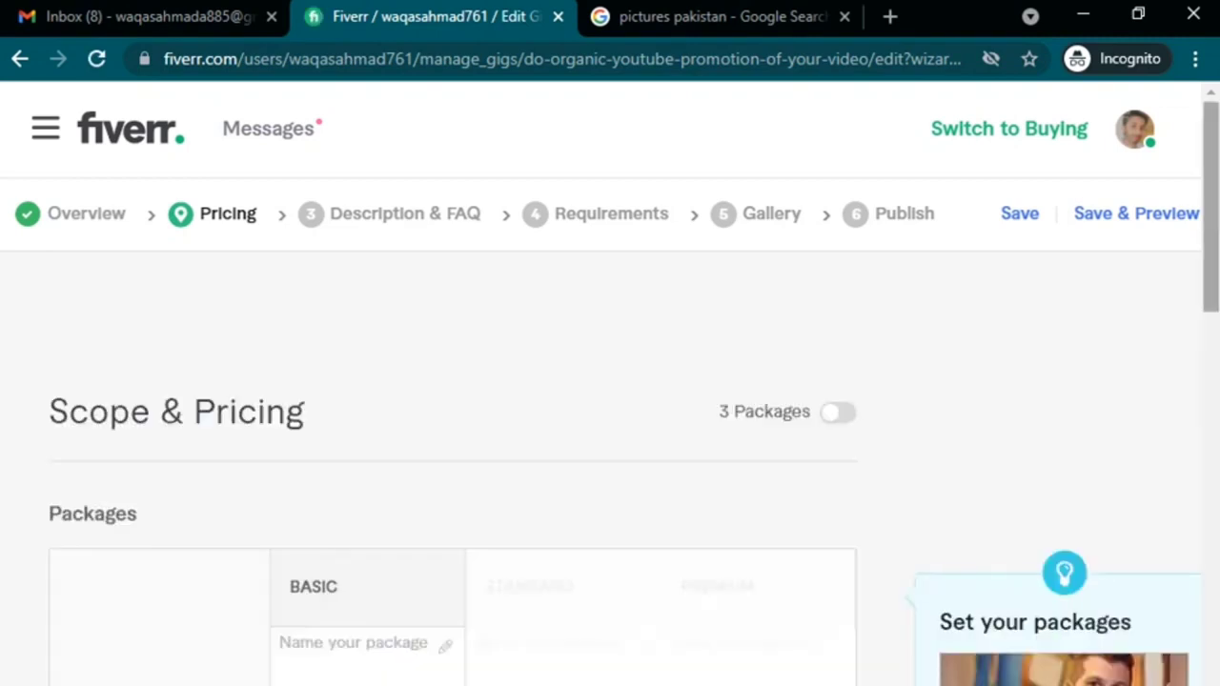
Step: Turn on 3 Packages in the Packages section and dismiss the gig packages introduction
scroll(610, 391, "down", 3)
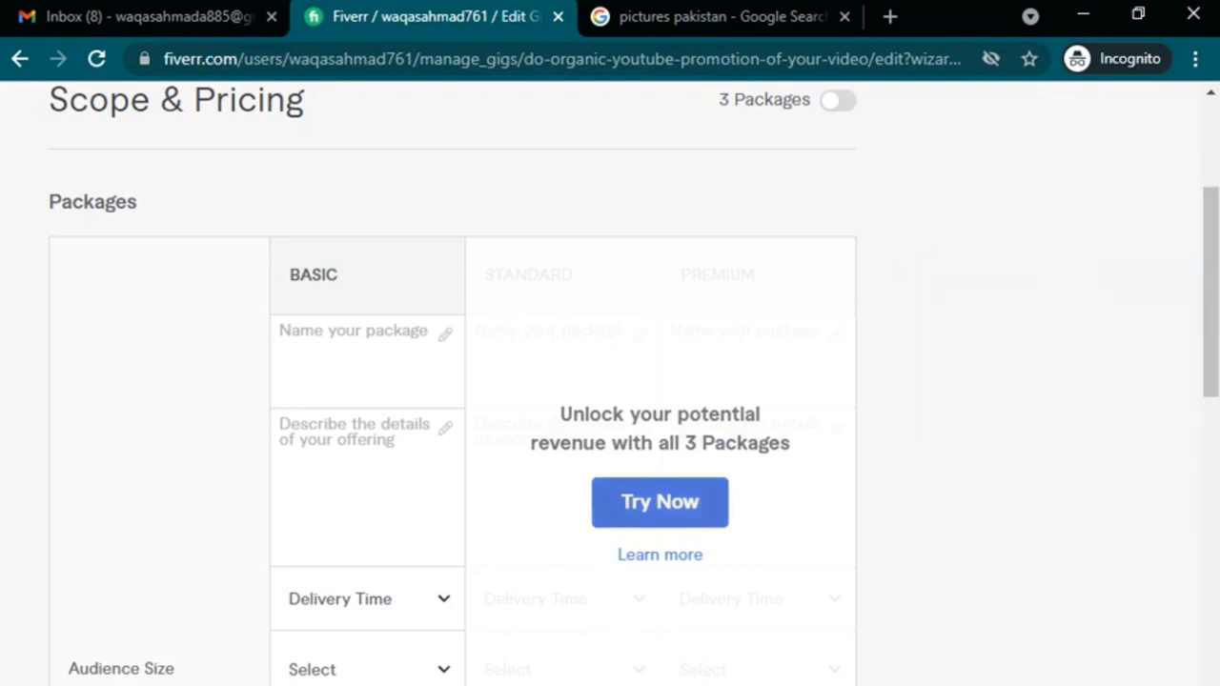
left_click(660, 502)
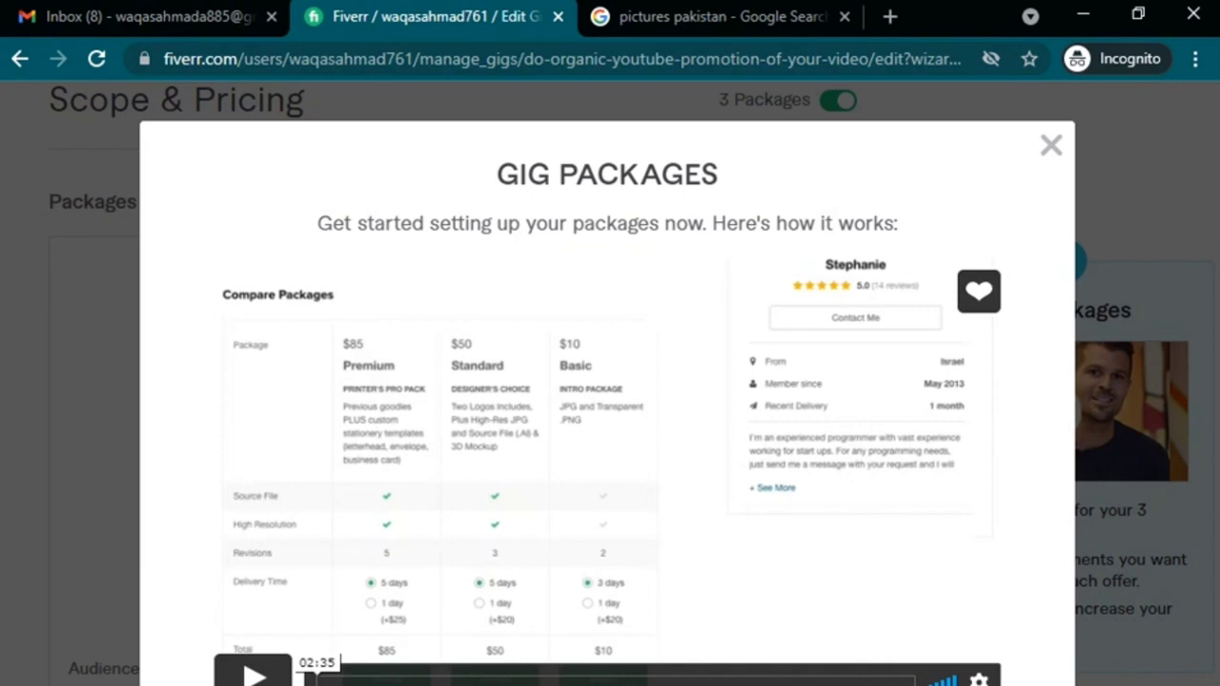
key("Escape")
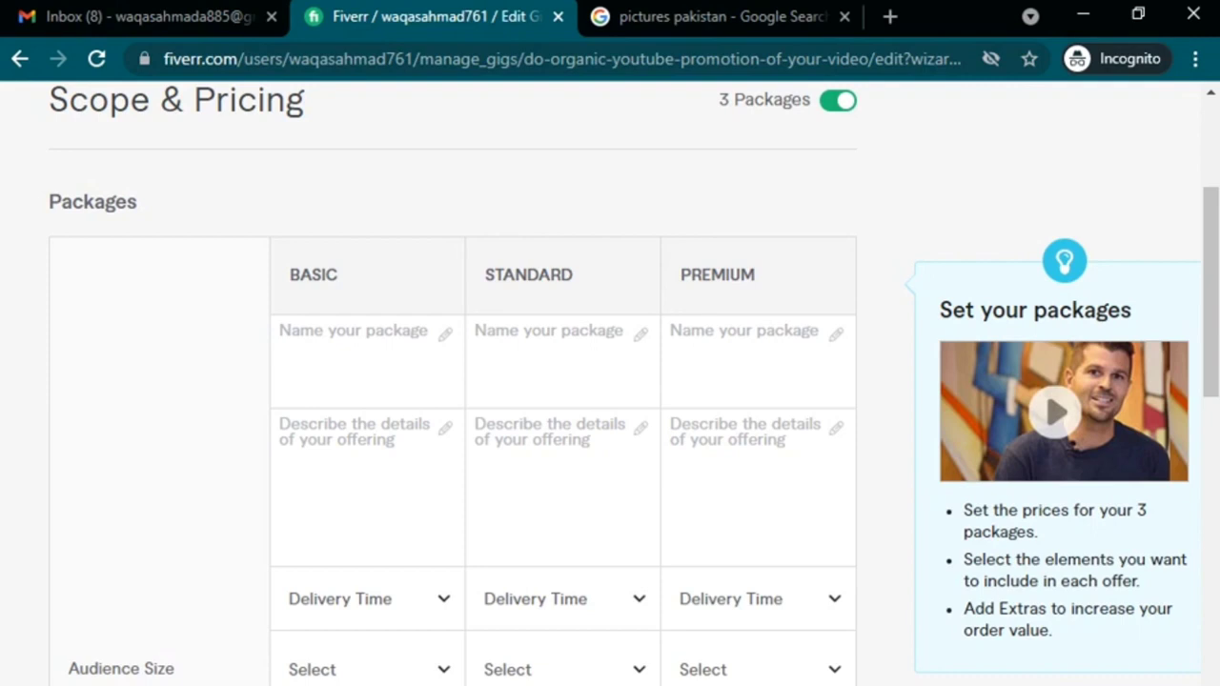
Step: Paste the description into all three packages, changing 1000 to 5000 for Standard and 10000 for Premium
left_click(355, 431)
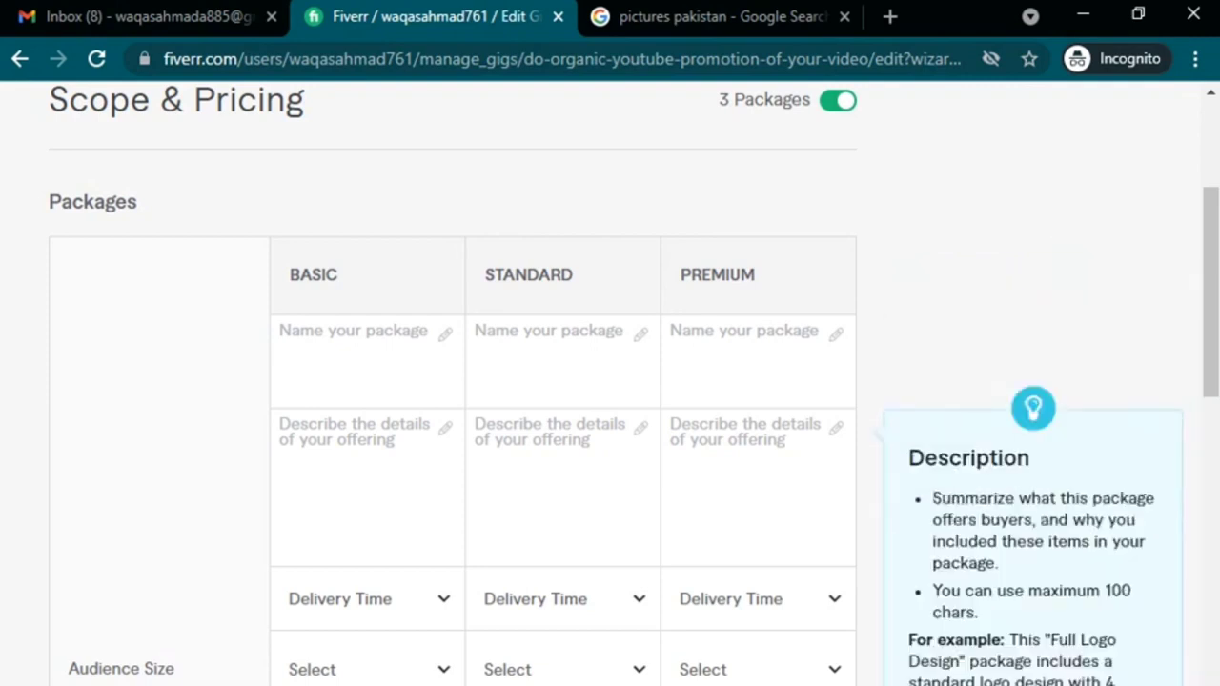
type("Promote YouTube video to 1000 live audience via Google Ads and Socials where you get 100% organic")
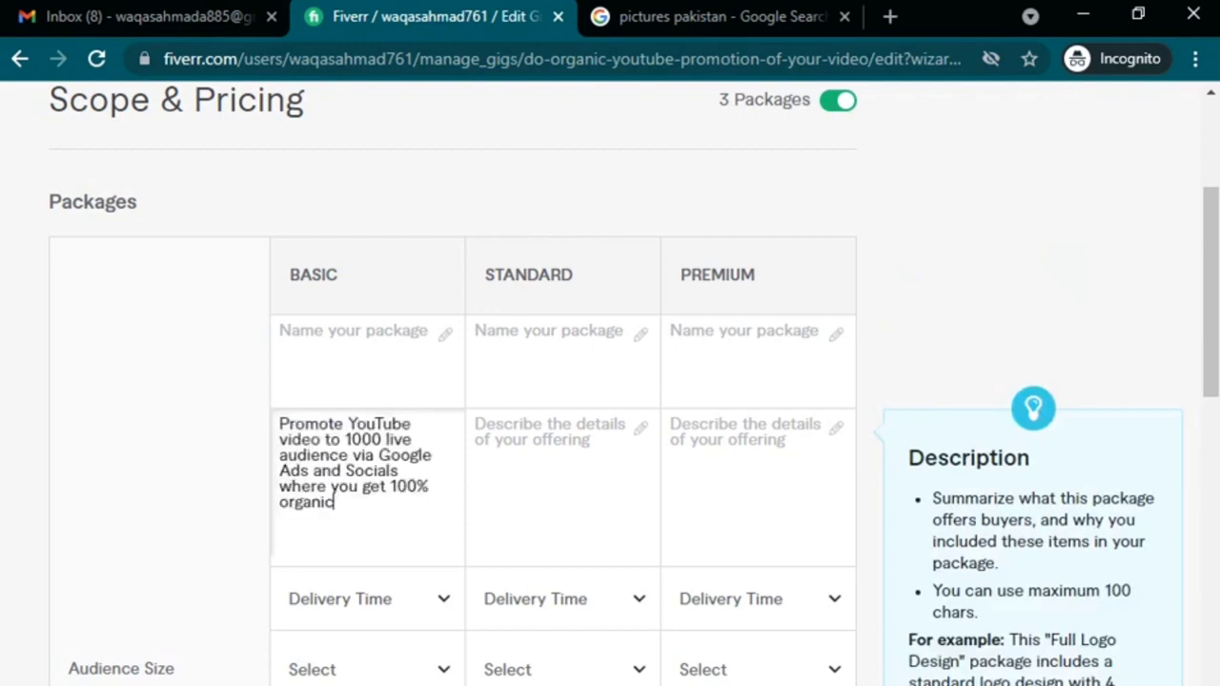
left_click(477, 425)
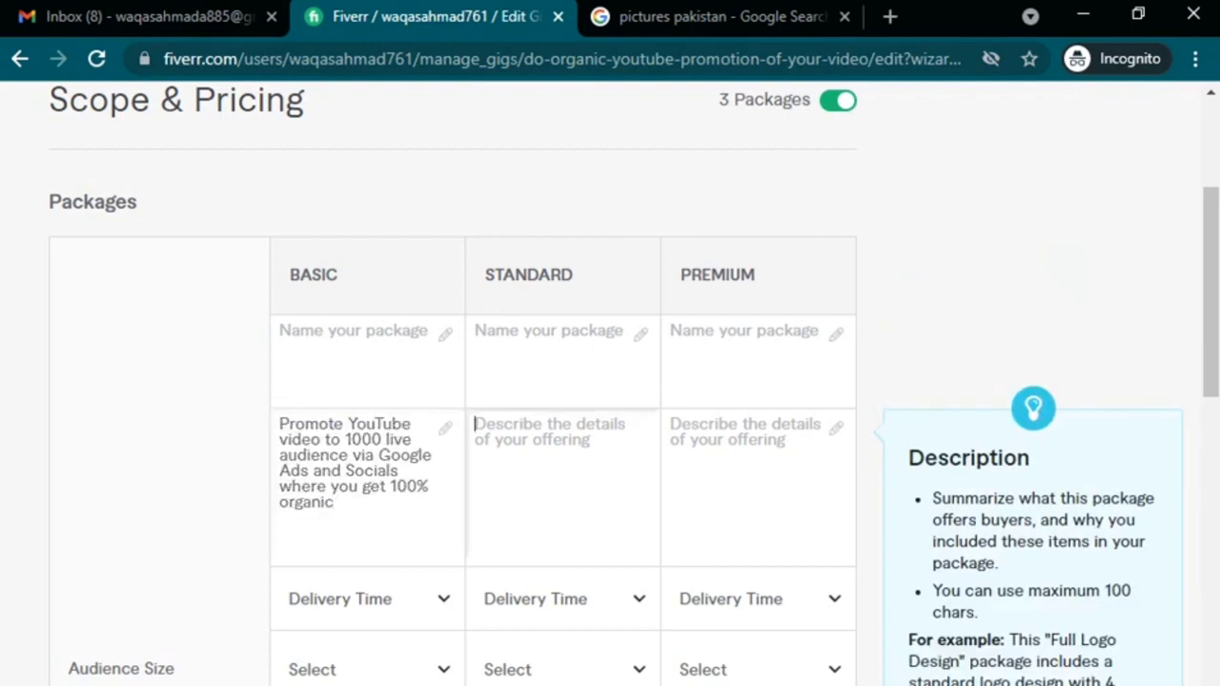
type("Promote YouTube video to 1000 live audience via Google Ads and Socials where you get 100% organic")
left_click(672, 425)
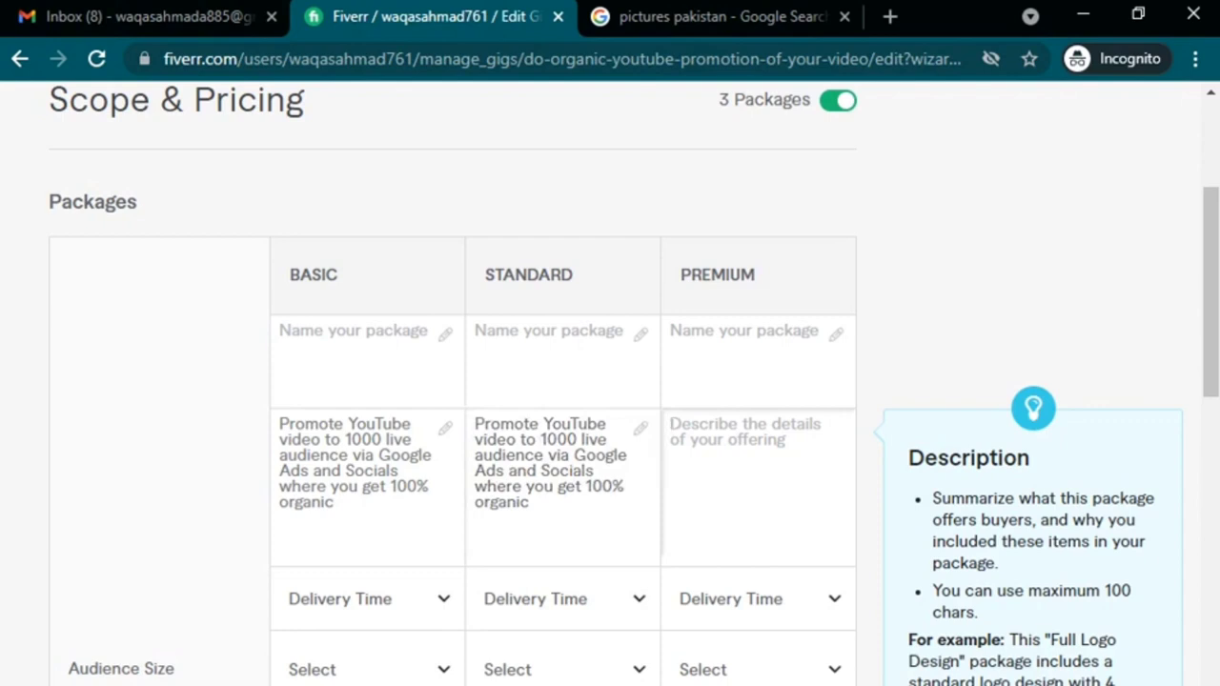
type("Promote YouTube video to 1000 live audience via Google Ads and Socials where you get 100% organic")
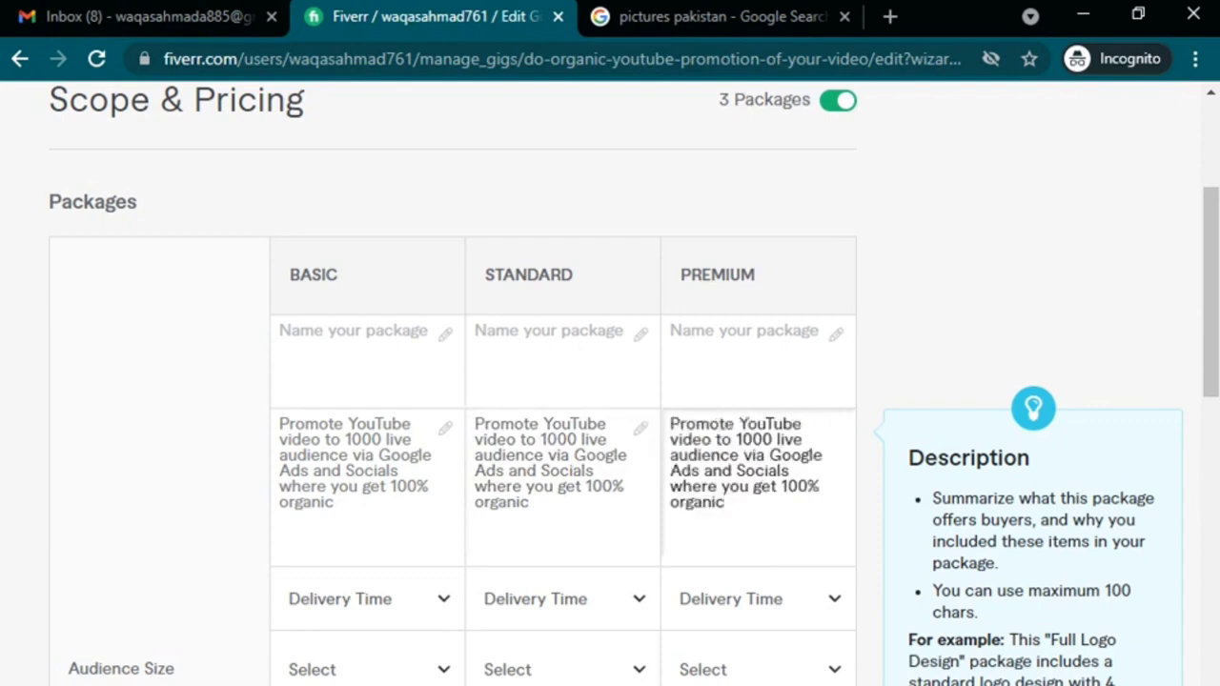
left_click(545, 439)
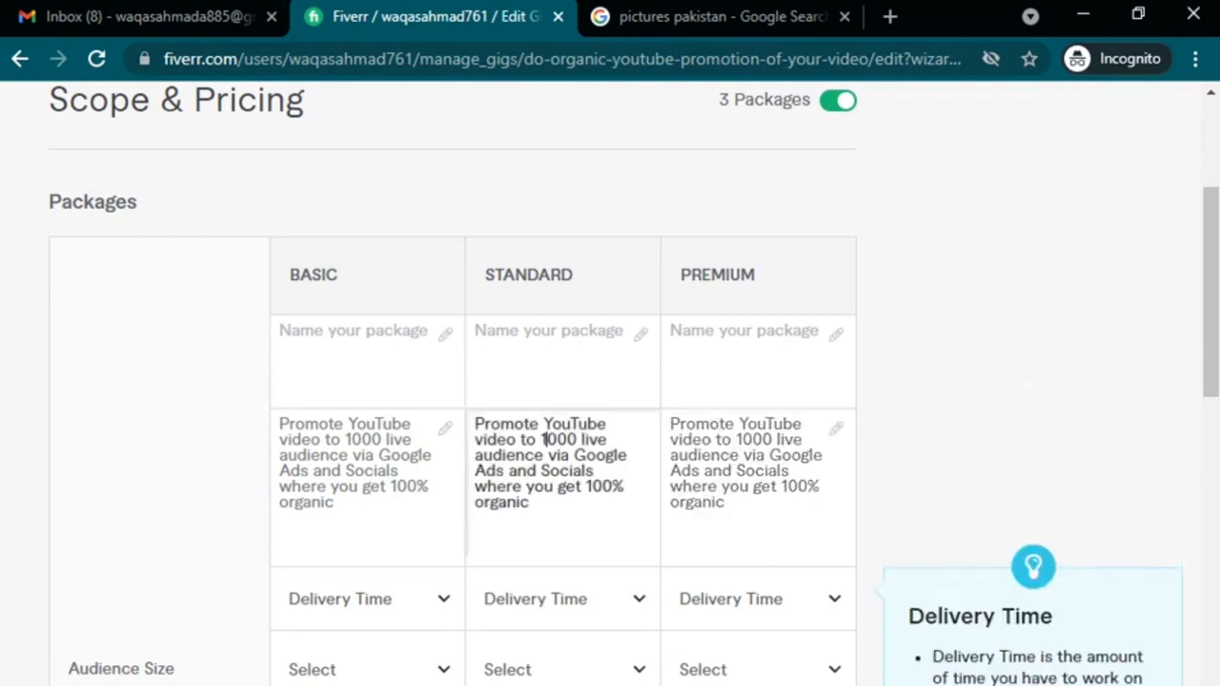
key("BackSpace")
type("5")
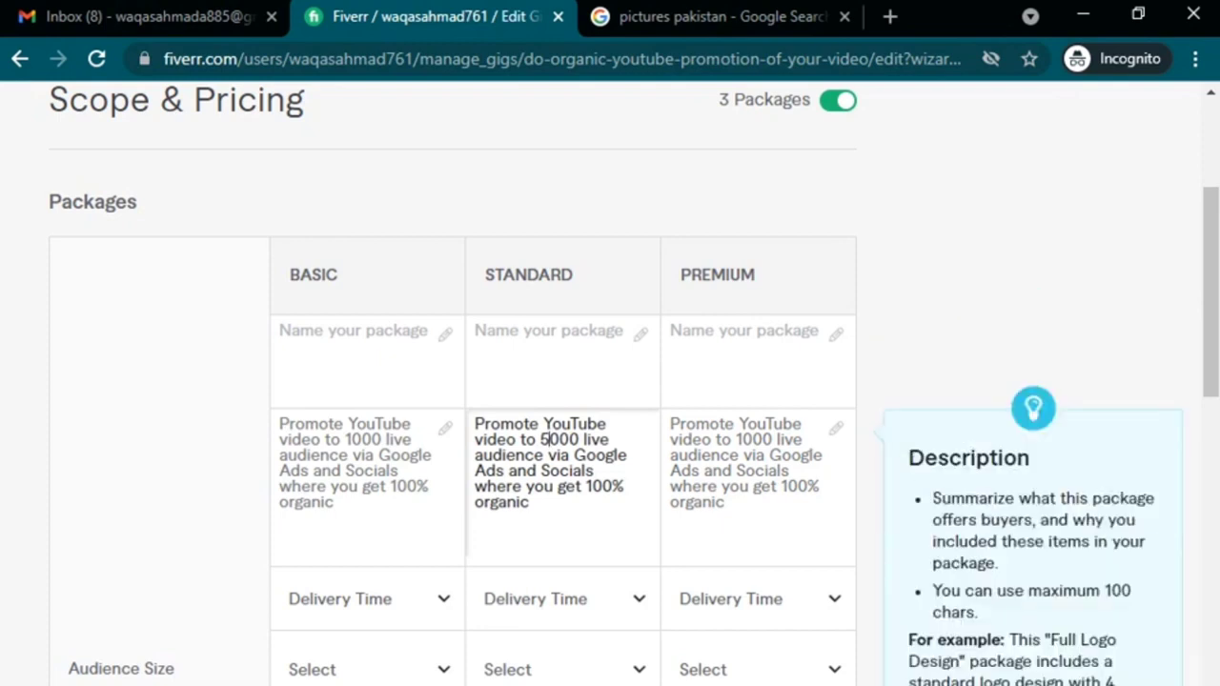
left_click(751, 440)
type("0")
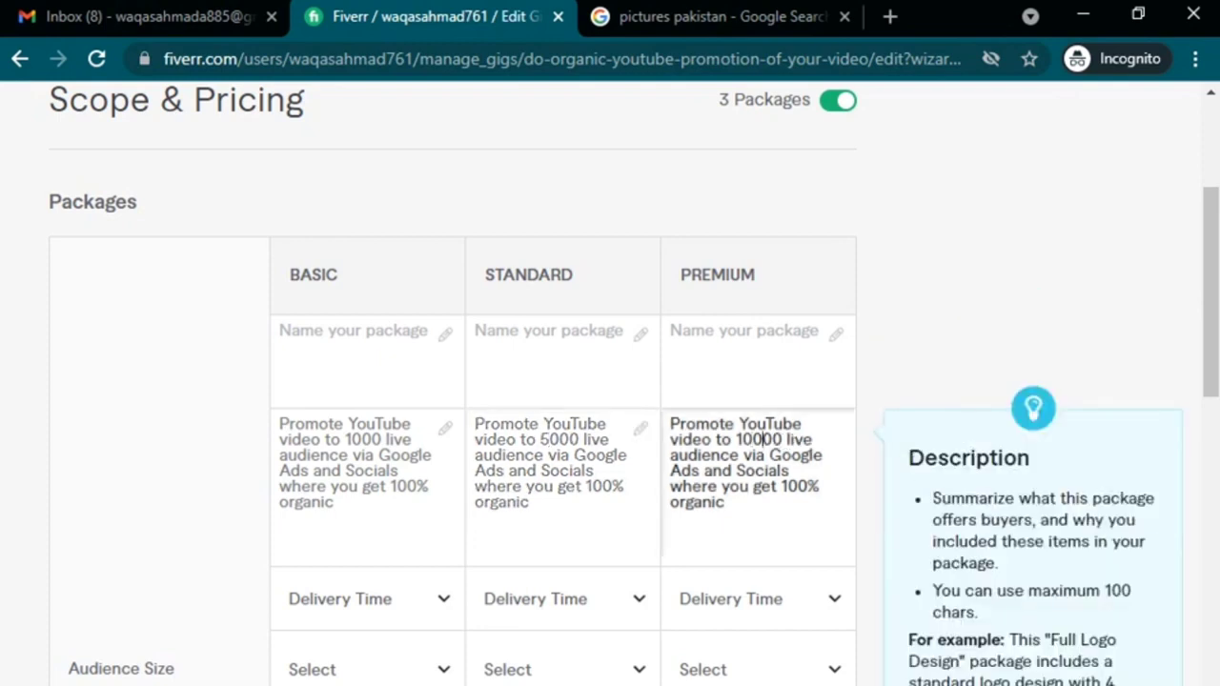
Step: Name the three packages BASIC, STANDARD and PREMIUM
left_click(278, 330)
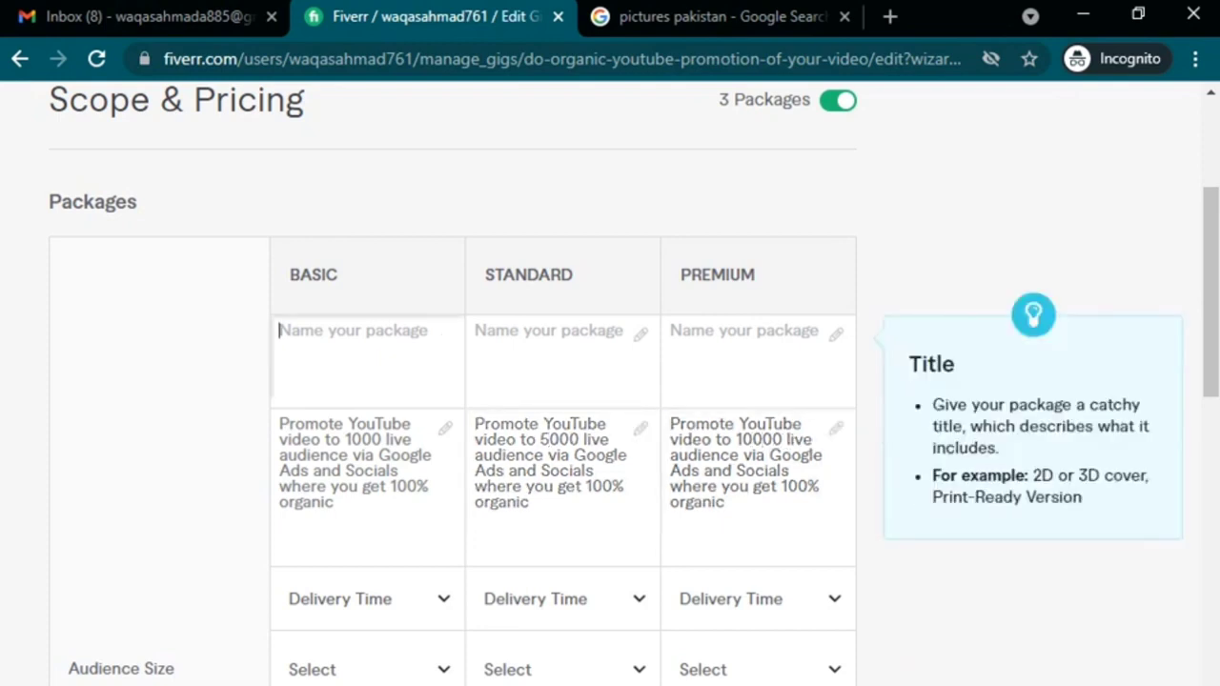
type("BAS")
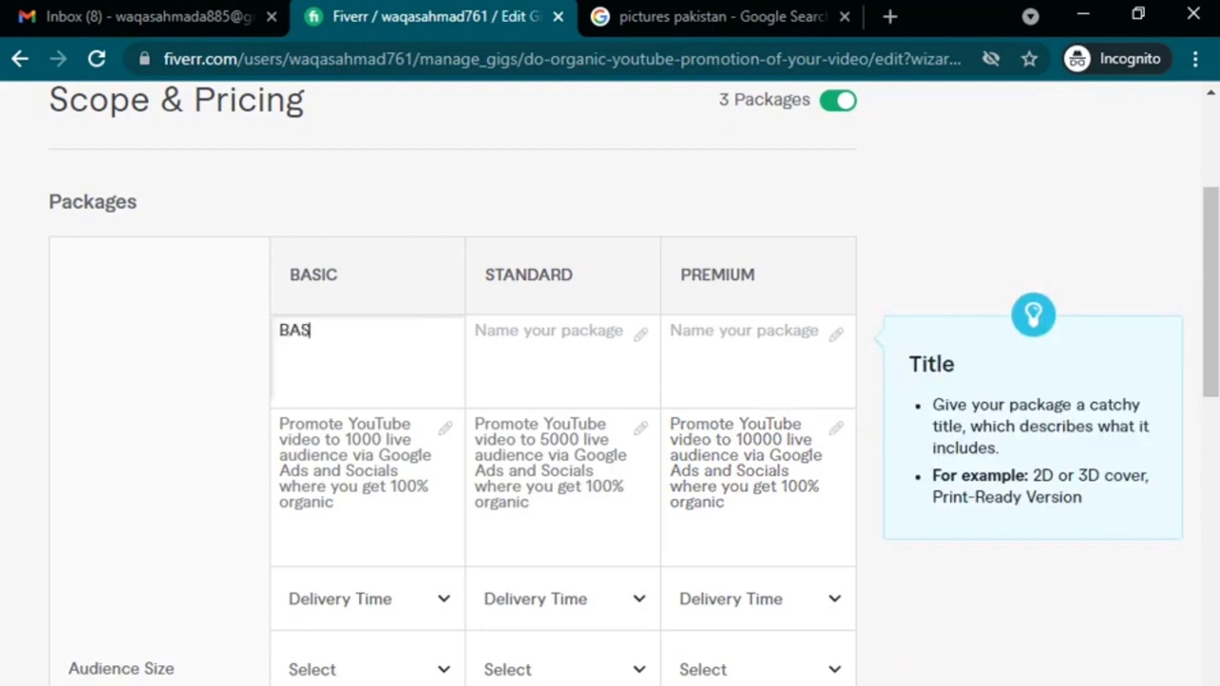
type("IC")
left_click(475, 330)
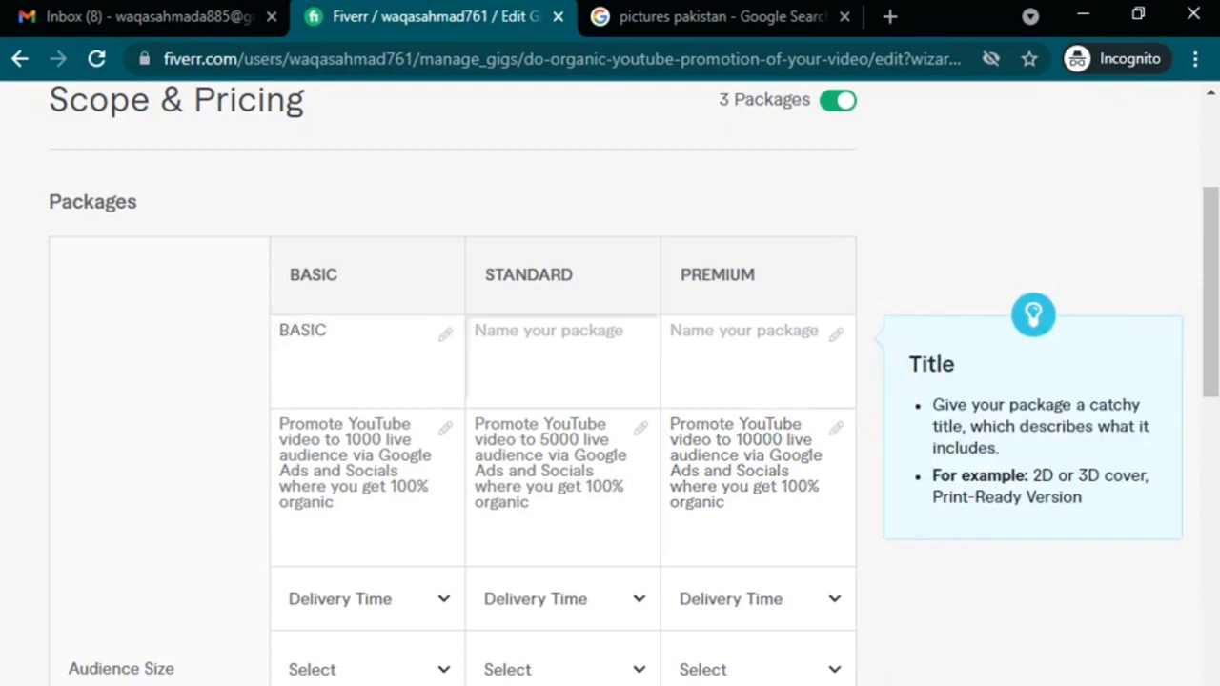
type("STANDARD")
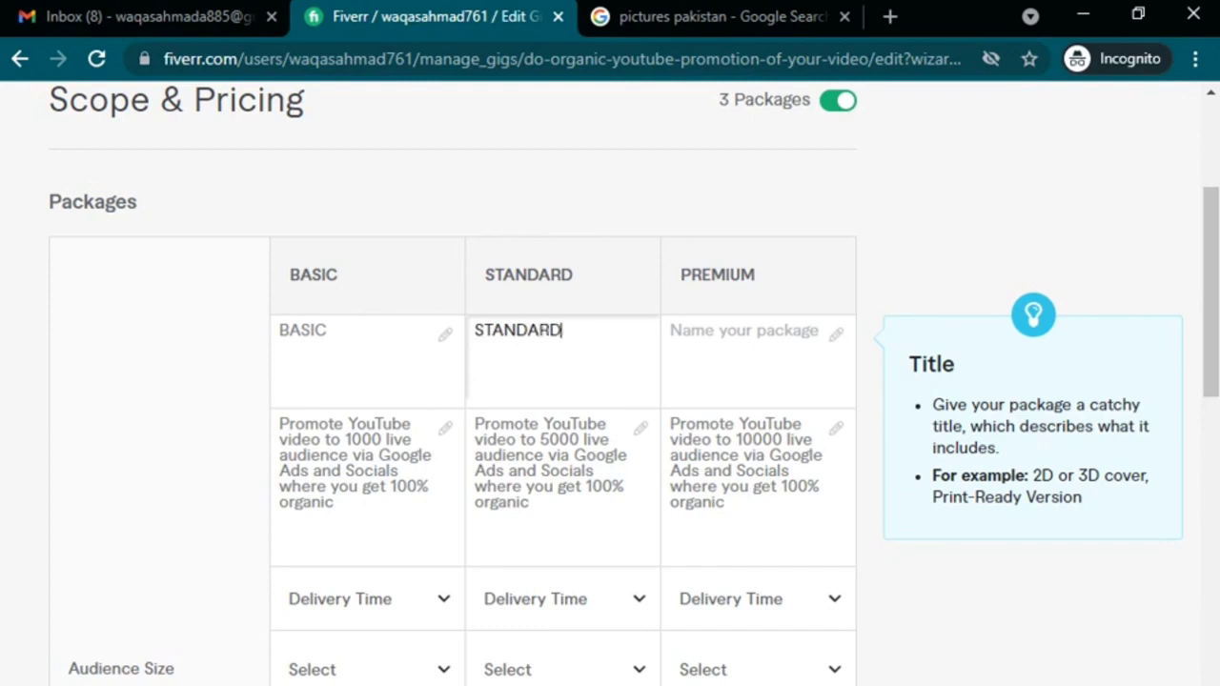
left_click(673, 330)
type("PR")
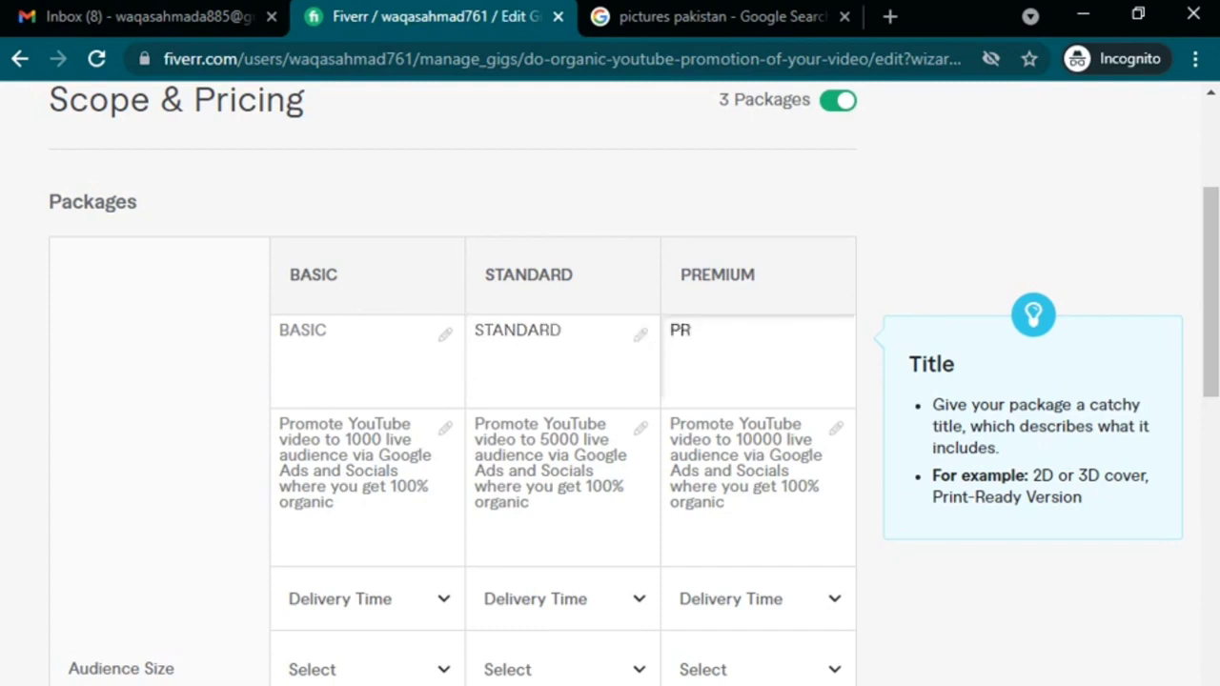
type("EMIUM")
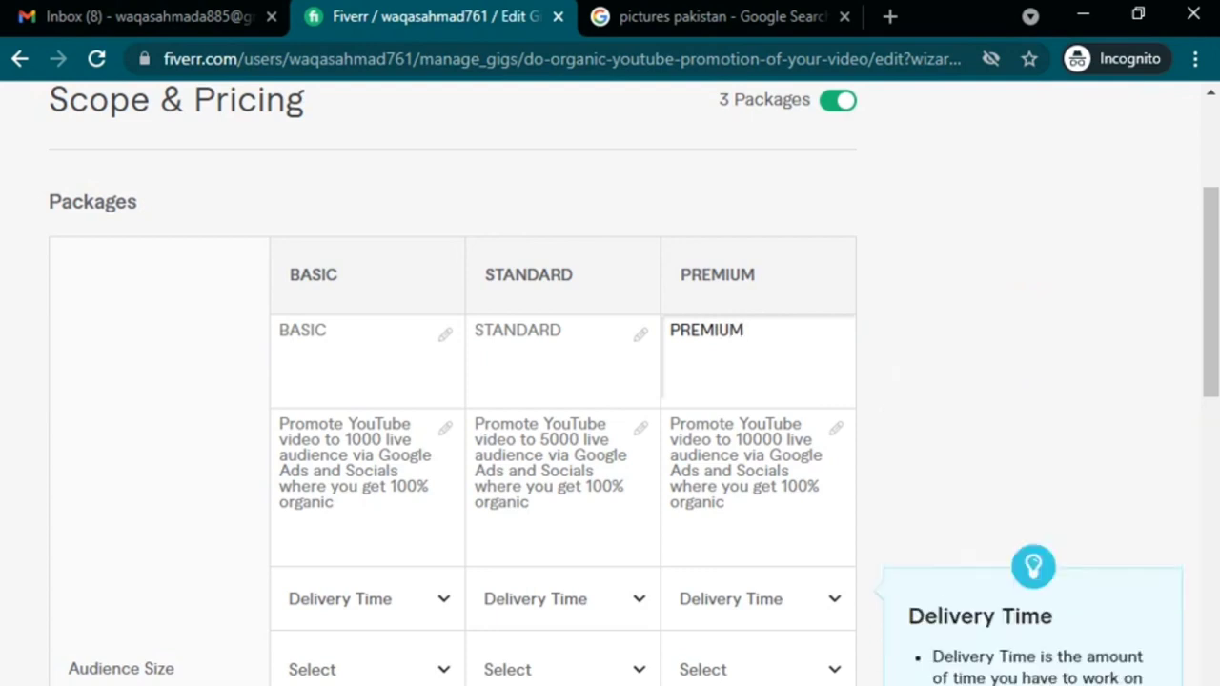
left_click(362, 599)
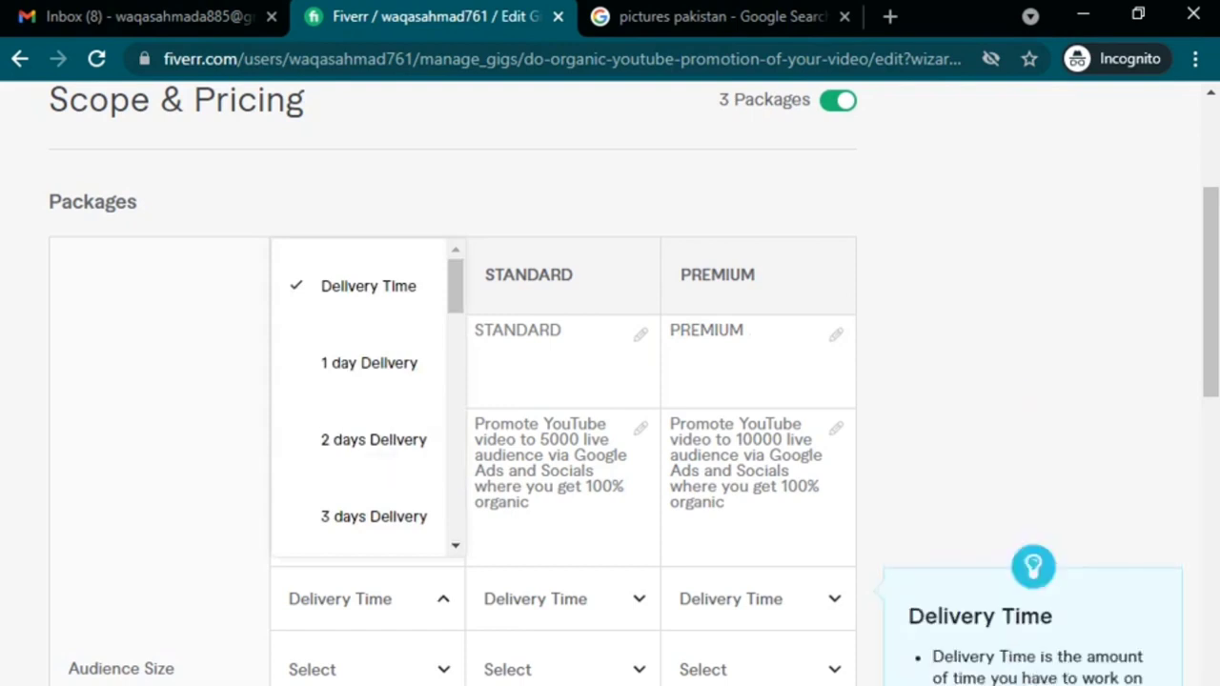
Step: Set delivery to 3 days for Basic, 7 days for Standard and 10 days for Premium
scroll(370, 401, "down", 1)
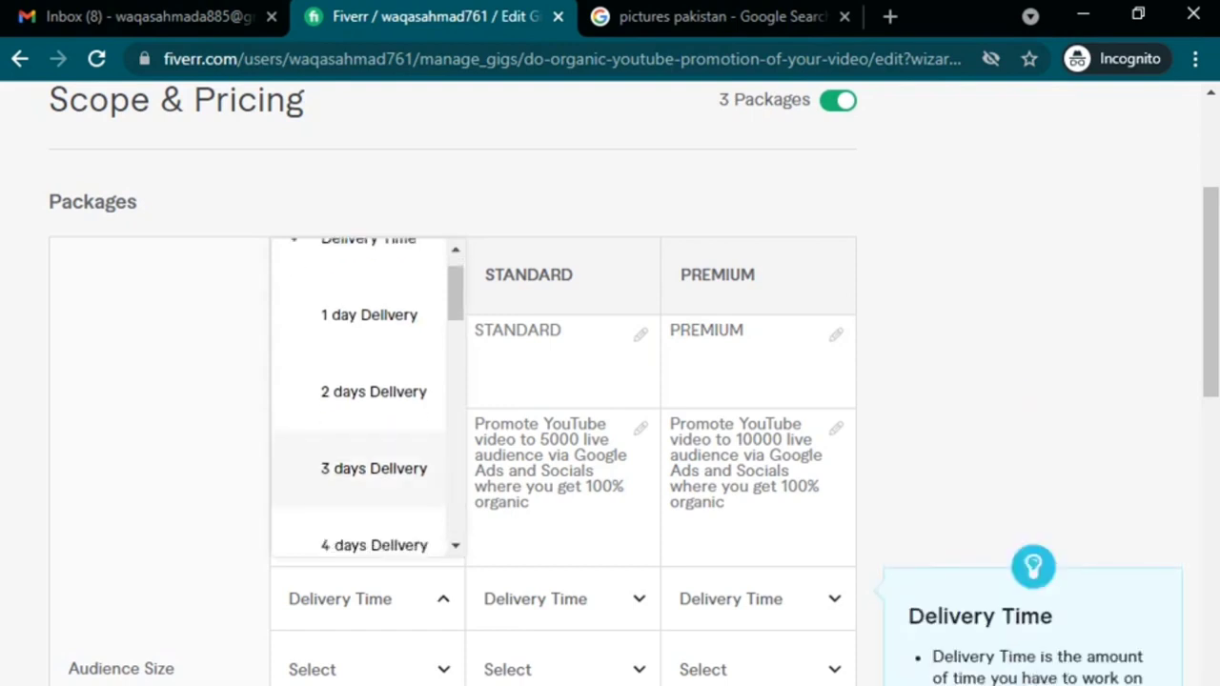
left_click(373, 468)
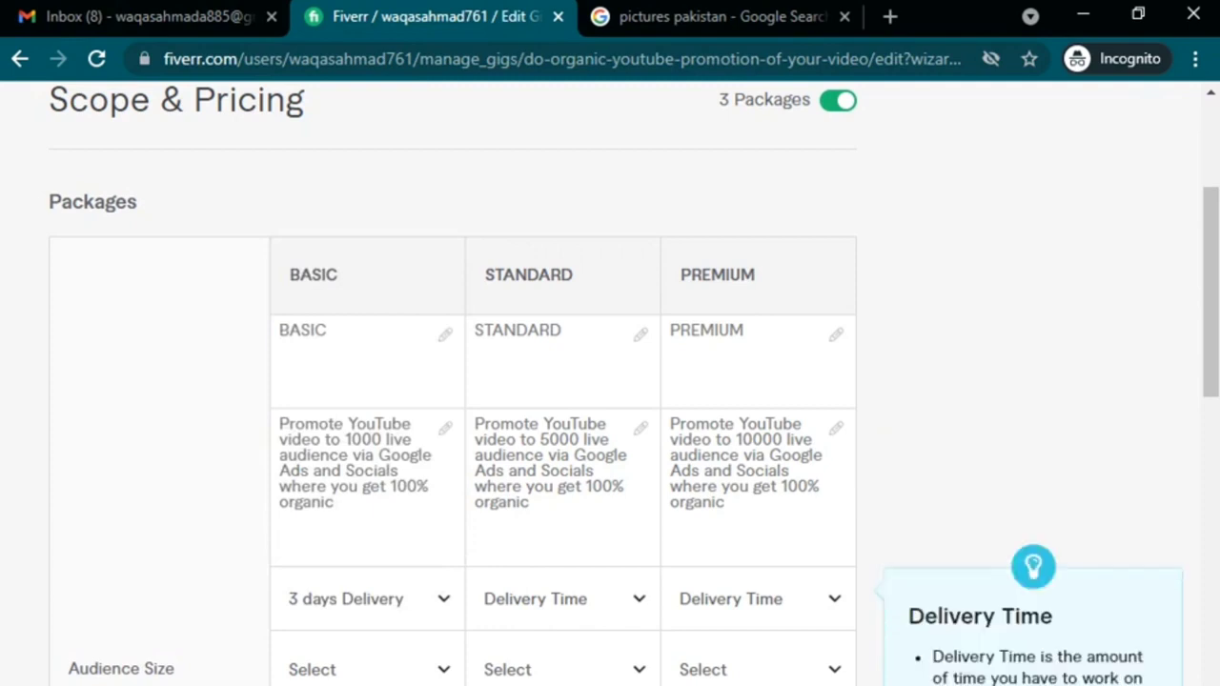
left_click(562, 599)
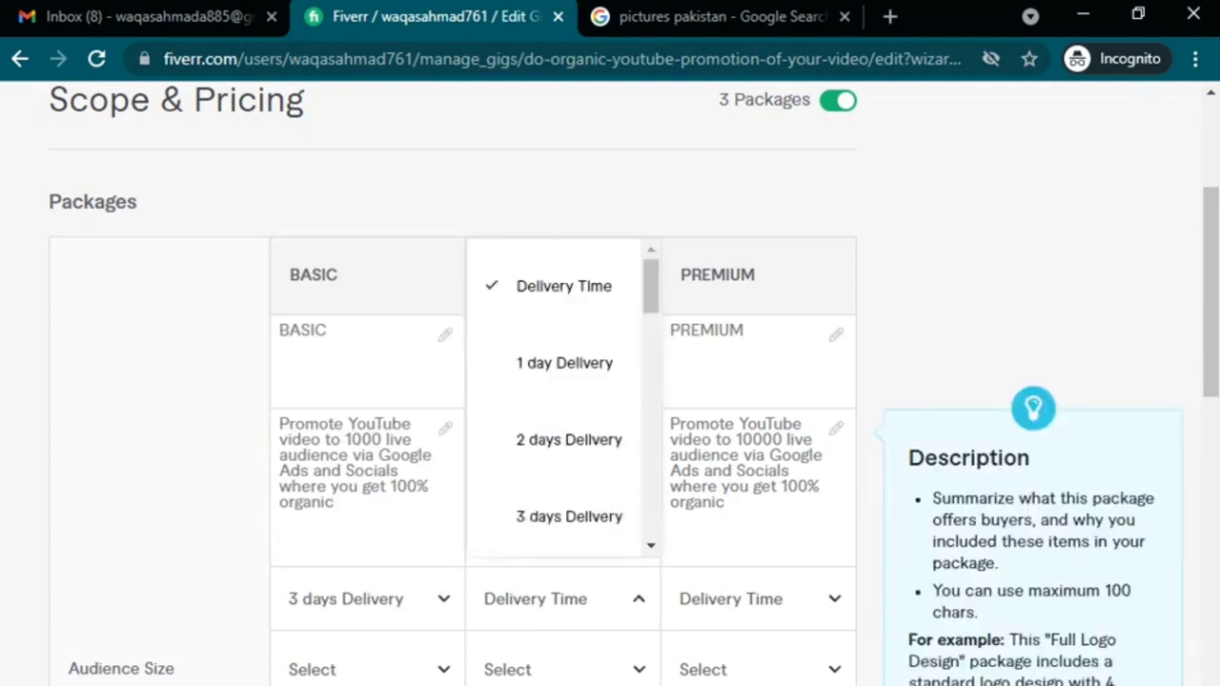
scroll(562, 400, "down", 3)
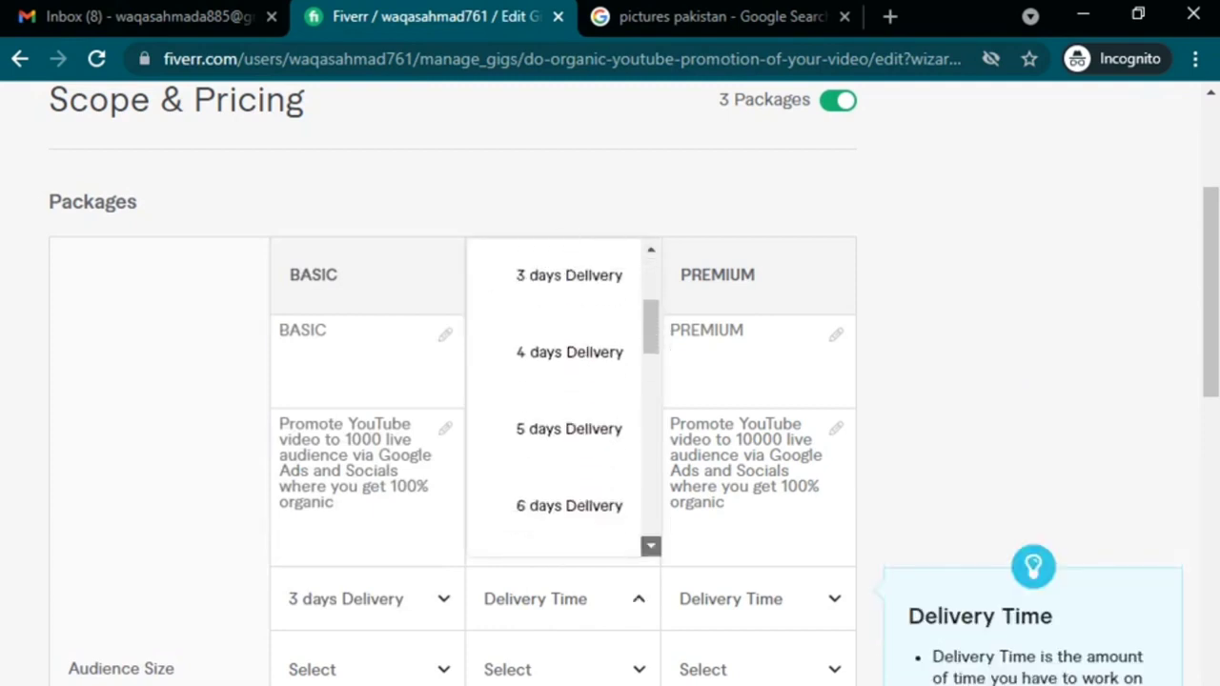
left_click(569, 487)
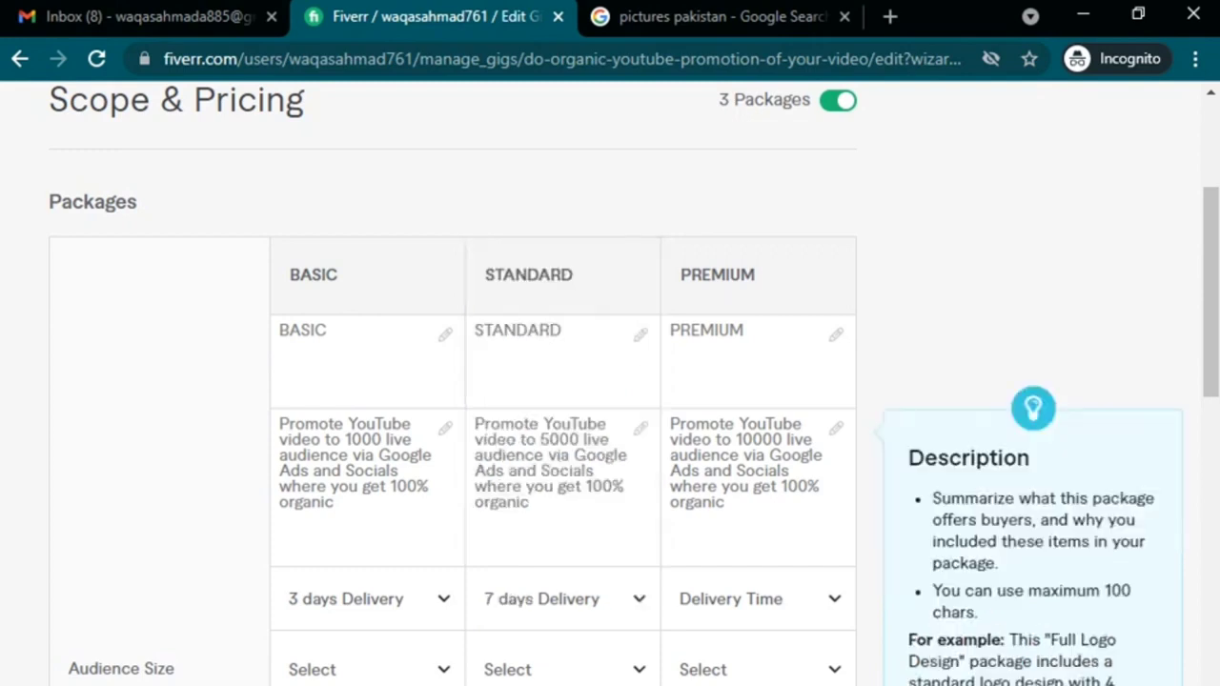
left_click(758, 598)
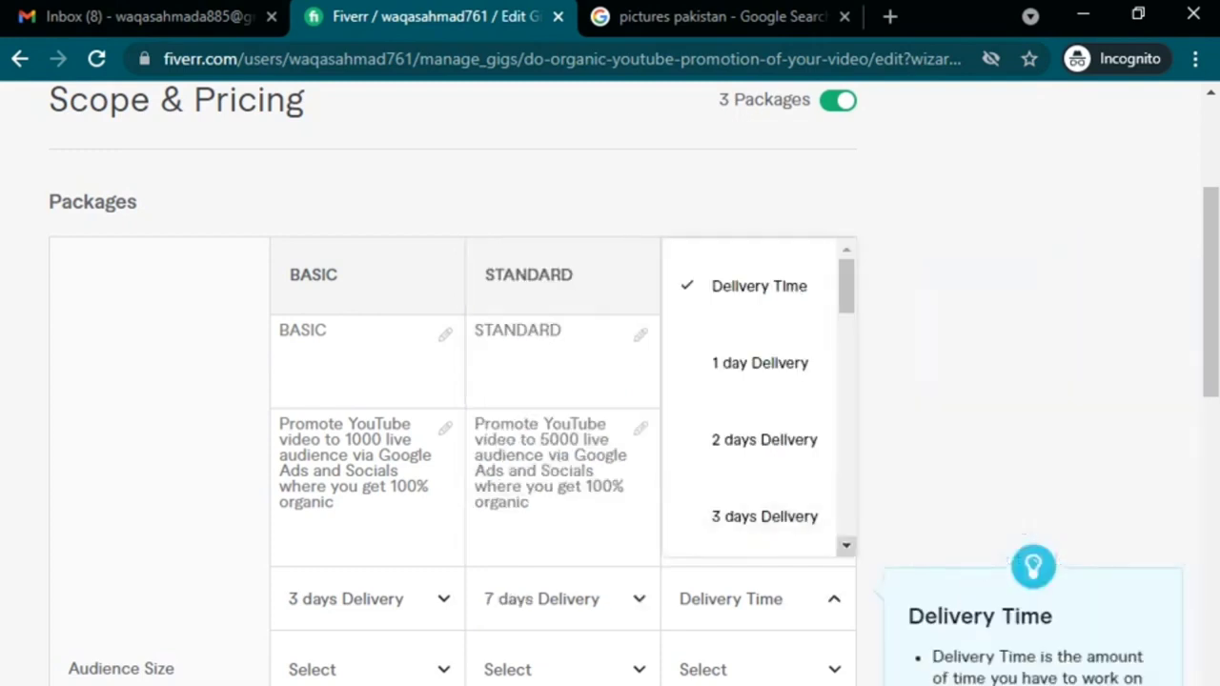
scroll(758, 396, "down", 2)
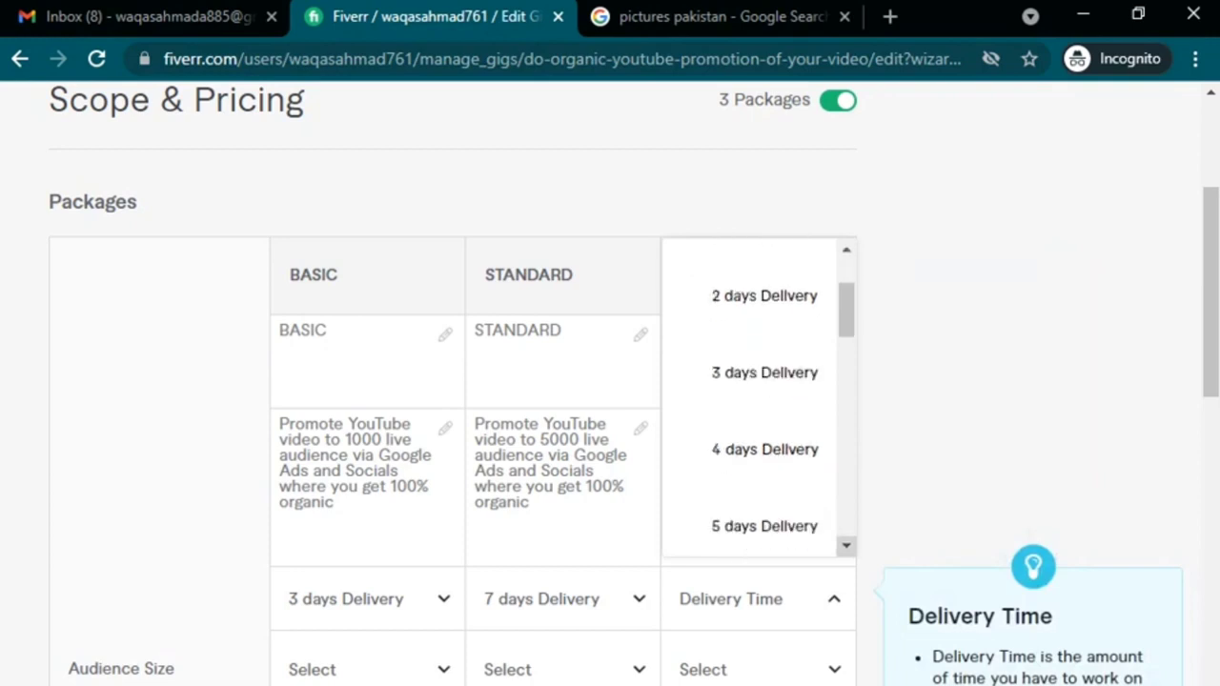
scroll(758, 395, "down", 2)
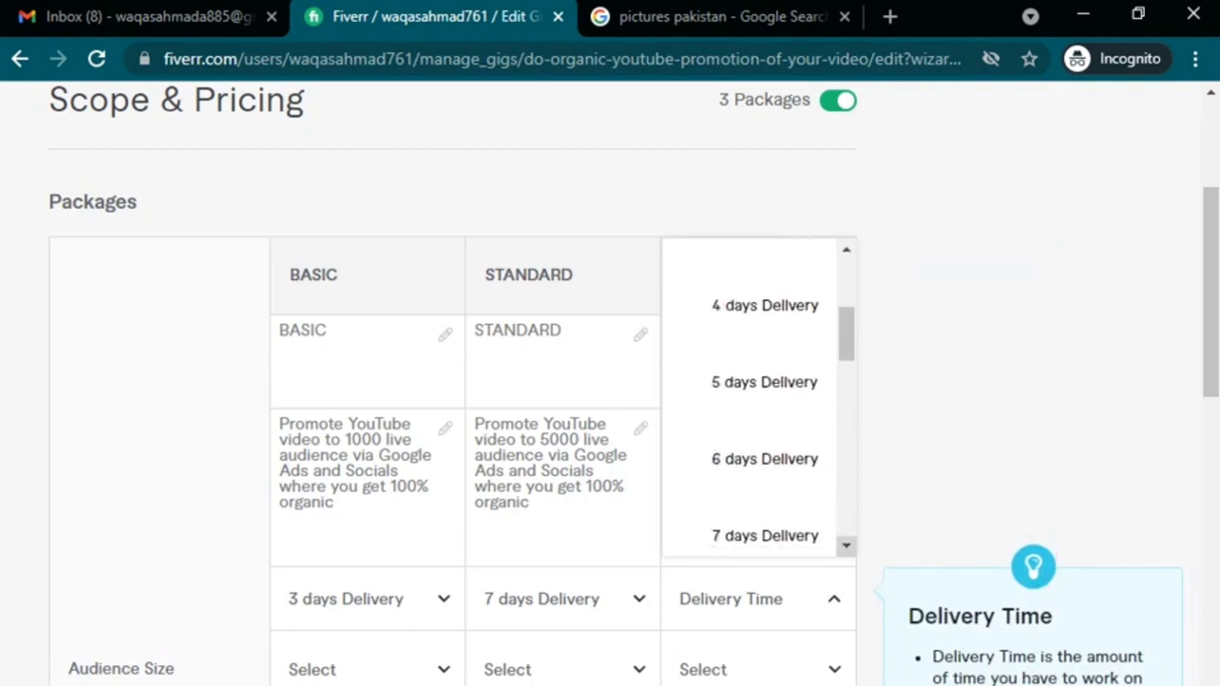
scroll(758, 395, "down", 1)
scroll(758, 396, "down", 2)
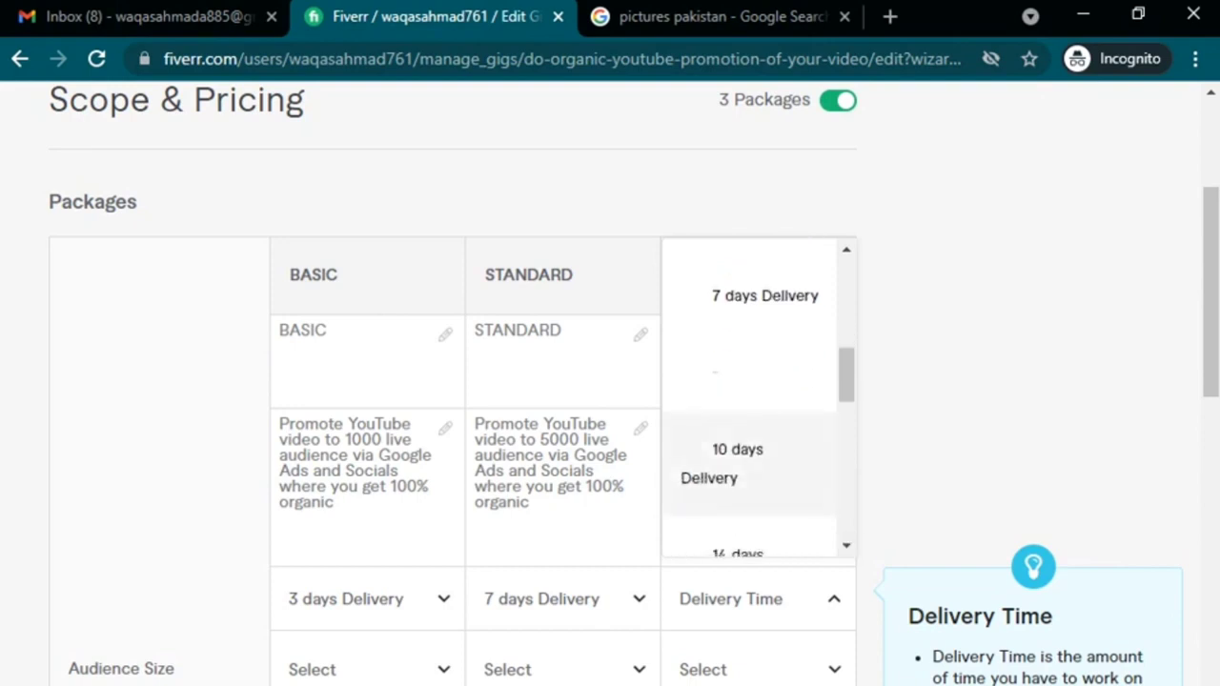
left_click(734, 463)
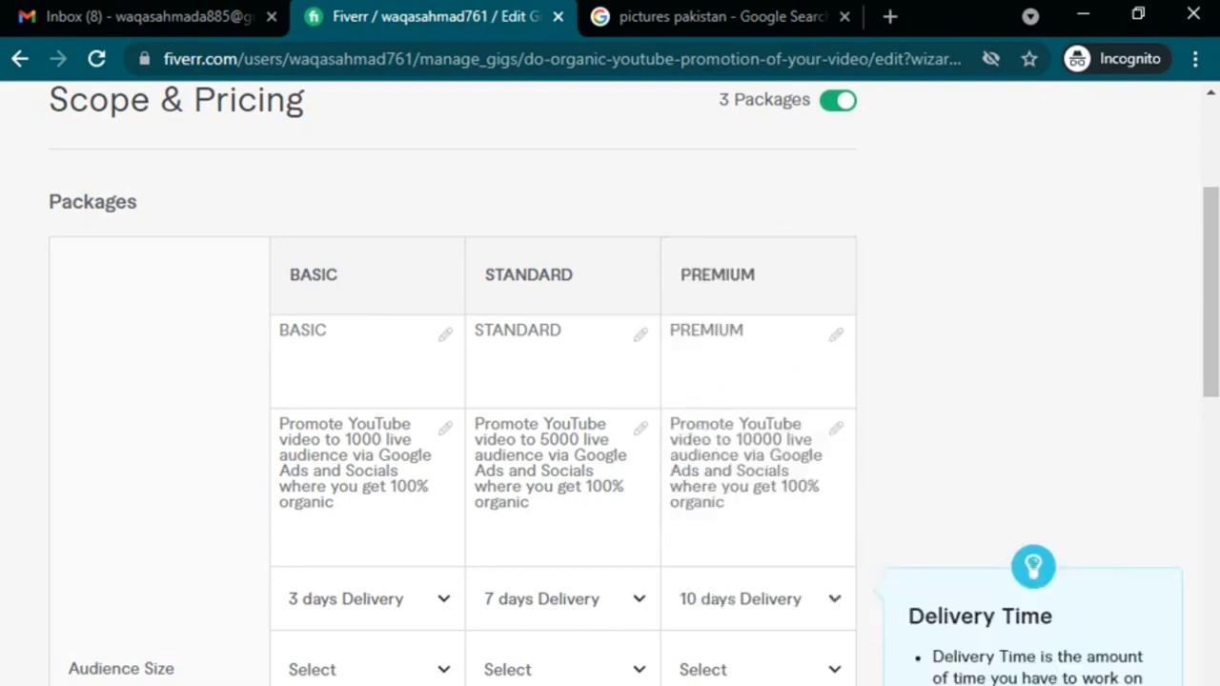
Step: Change the Standard package's delivery time to 5 days
left_click(563, 599)
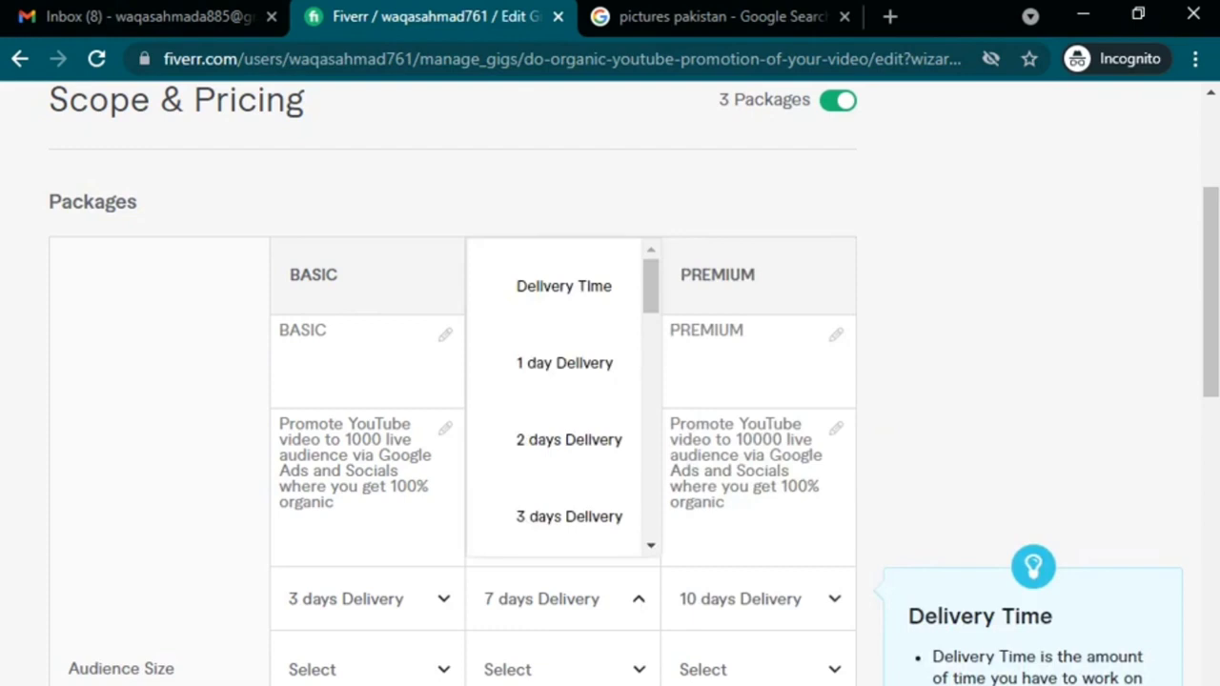
scroll(563, 395, "down", 2)
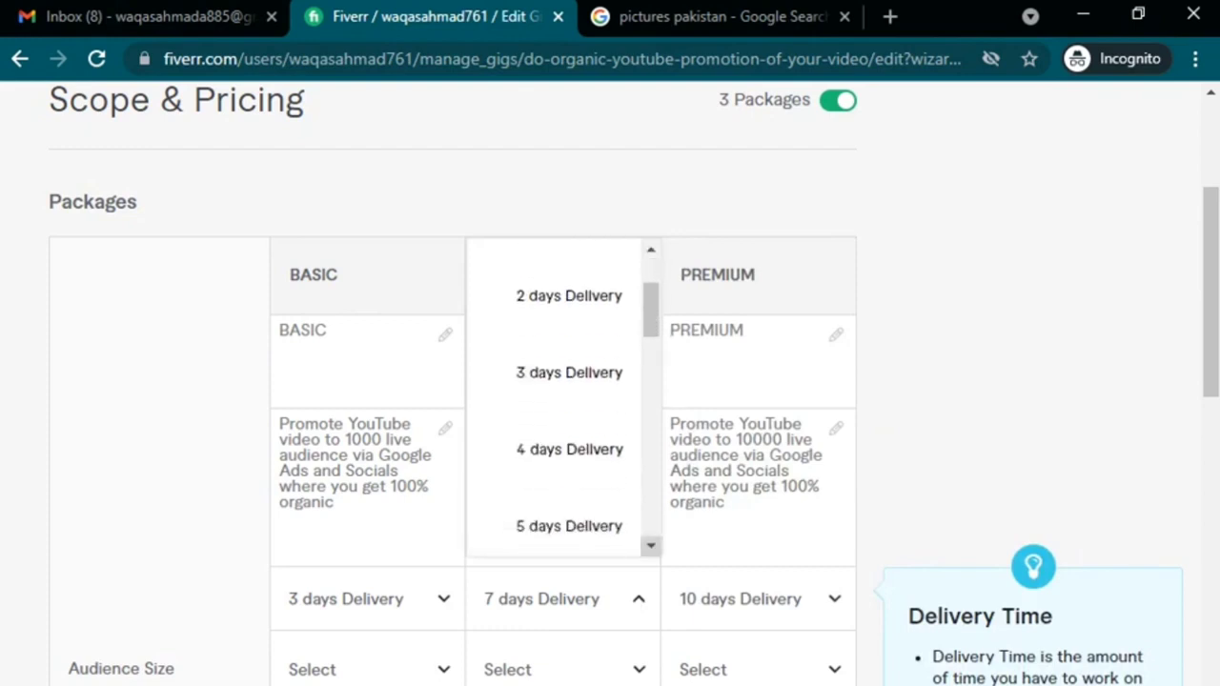
scroll(562, 395, "down", 1)
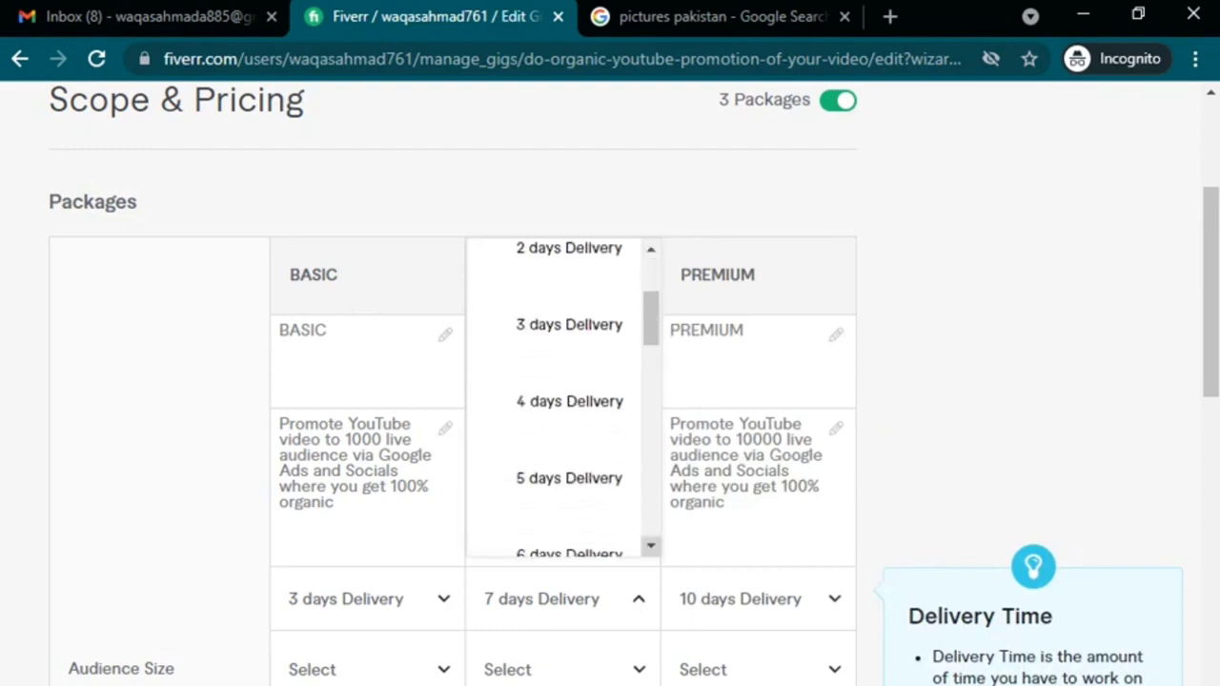
left_click(569, 477)
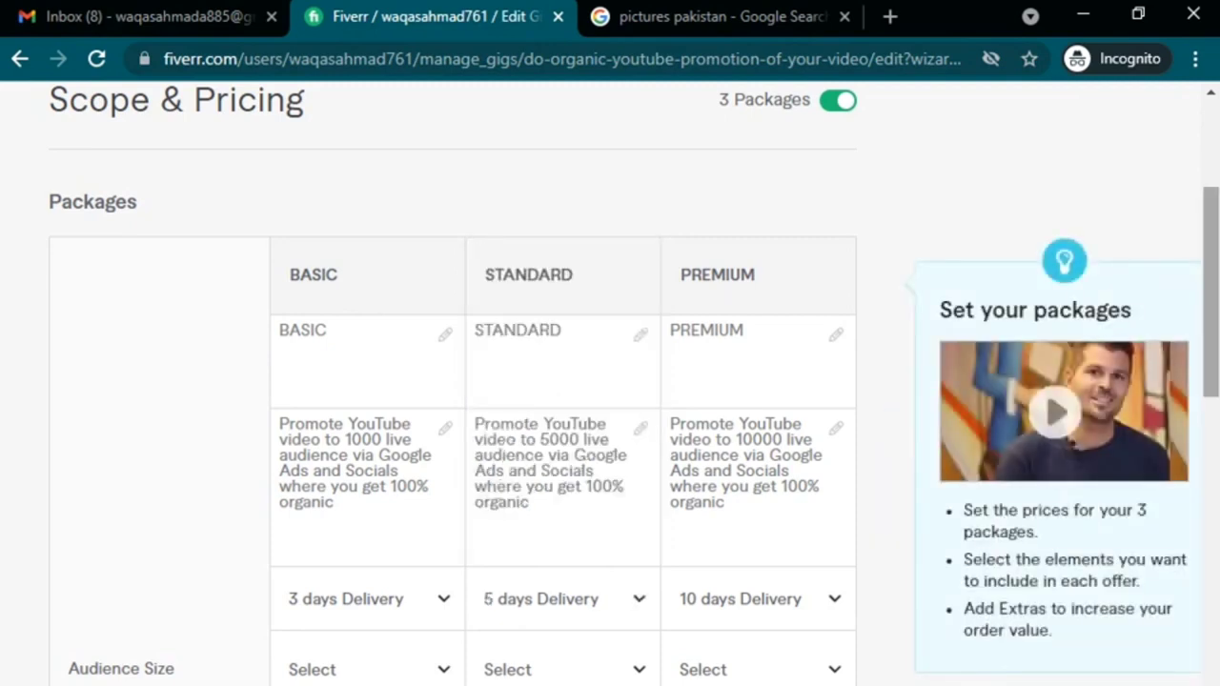
scroll(1211, 286, "down", 1)
scroll(611, 382, "down", 3)
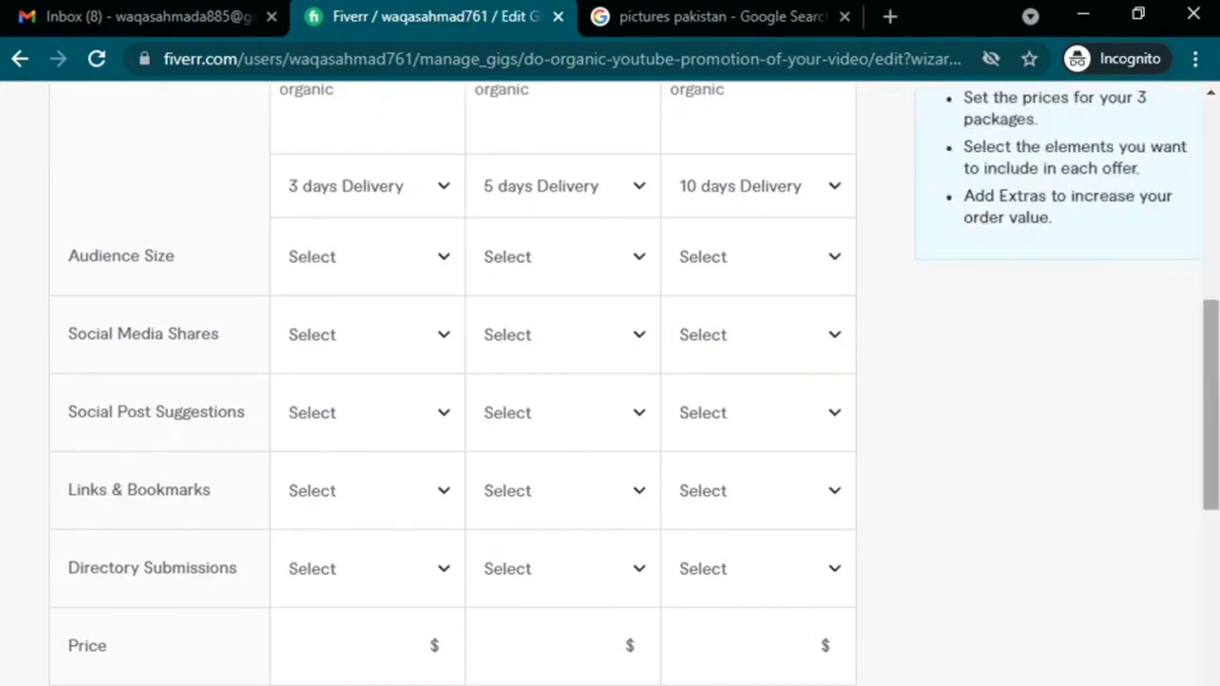
Step: Select the BASIC package title field and scroll through the Scope & Pricing table
scroll(610, 381, "up", 6)
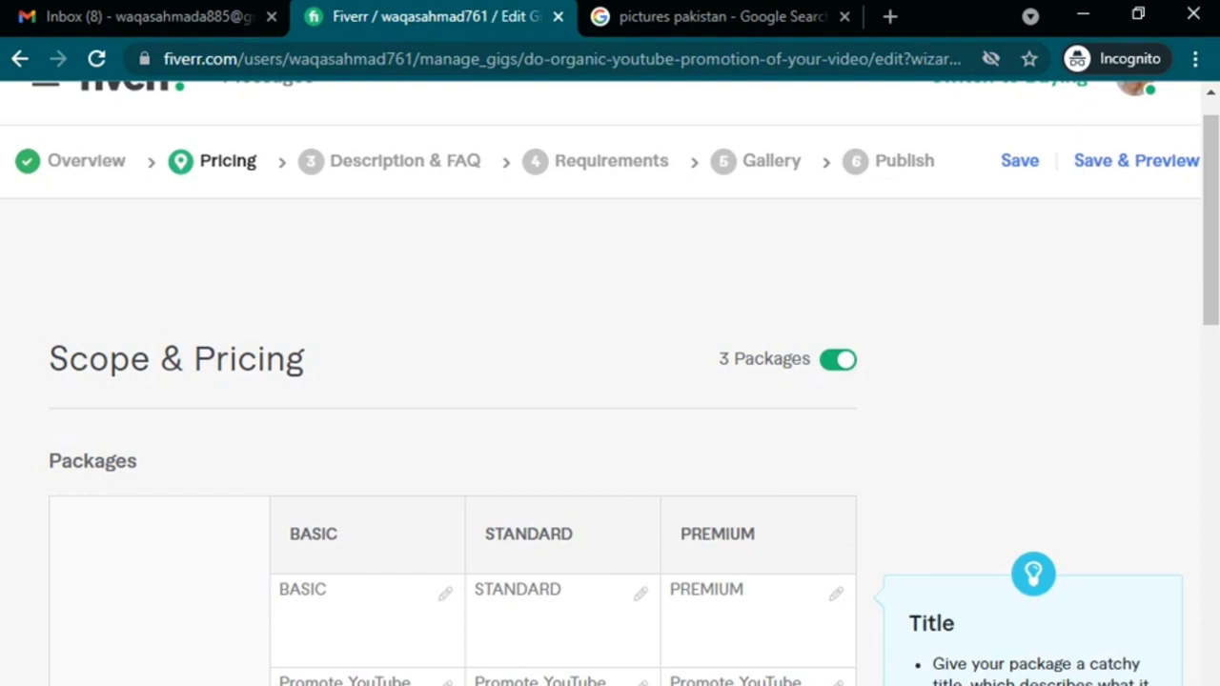
left_click(326, 589)
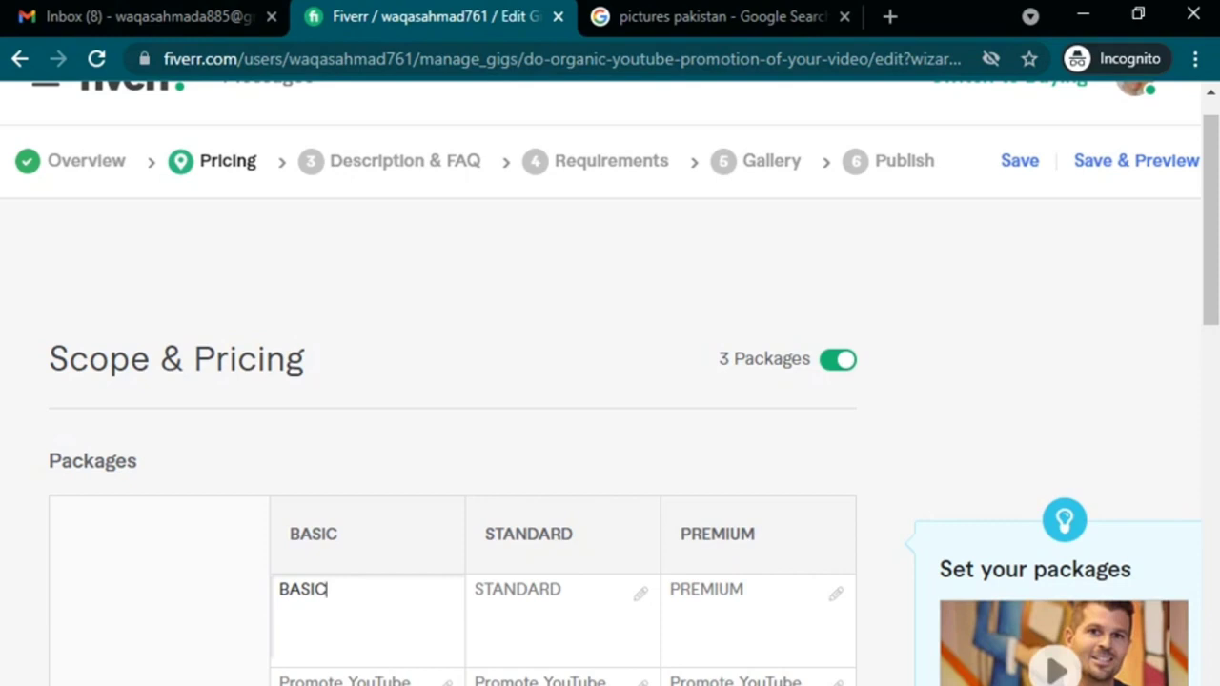
scroll(610, 381, "down", 3)
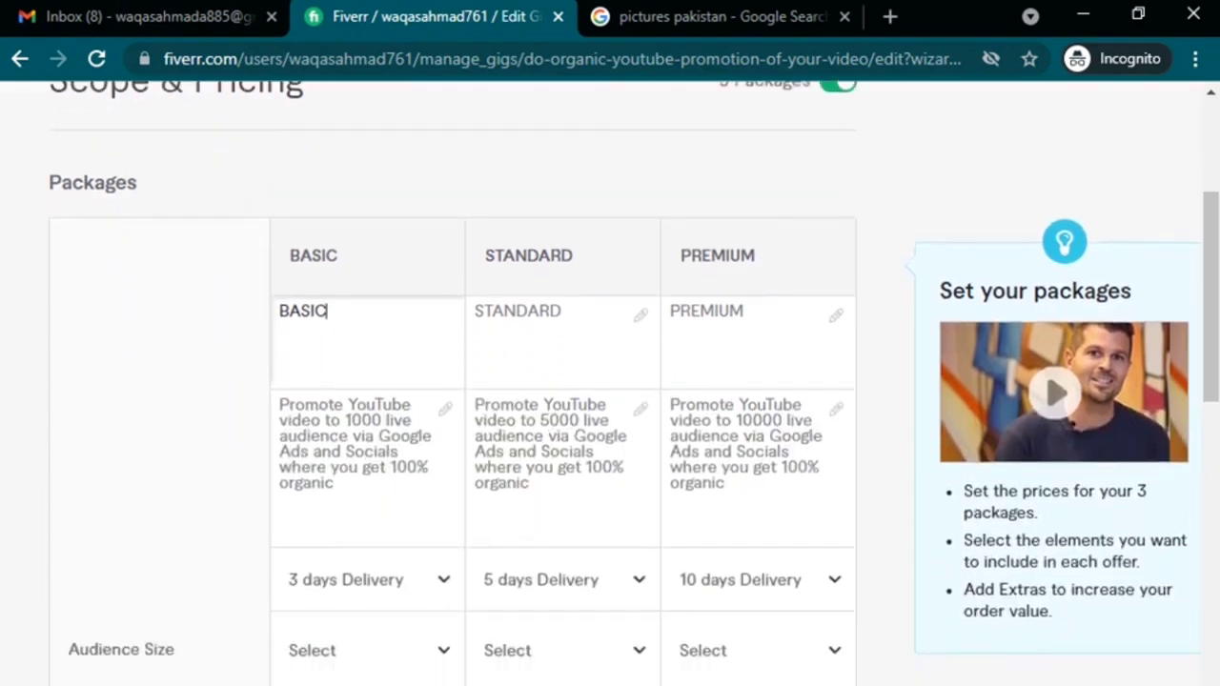
scroll(610, 382, "down", 4)
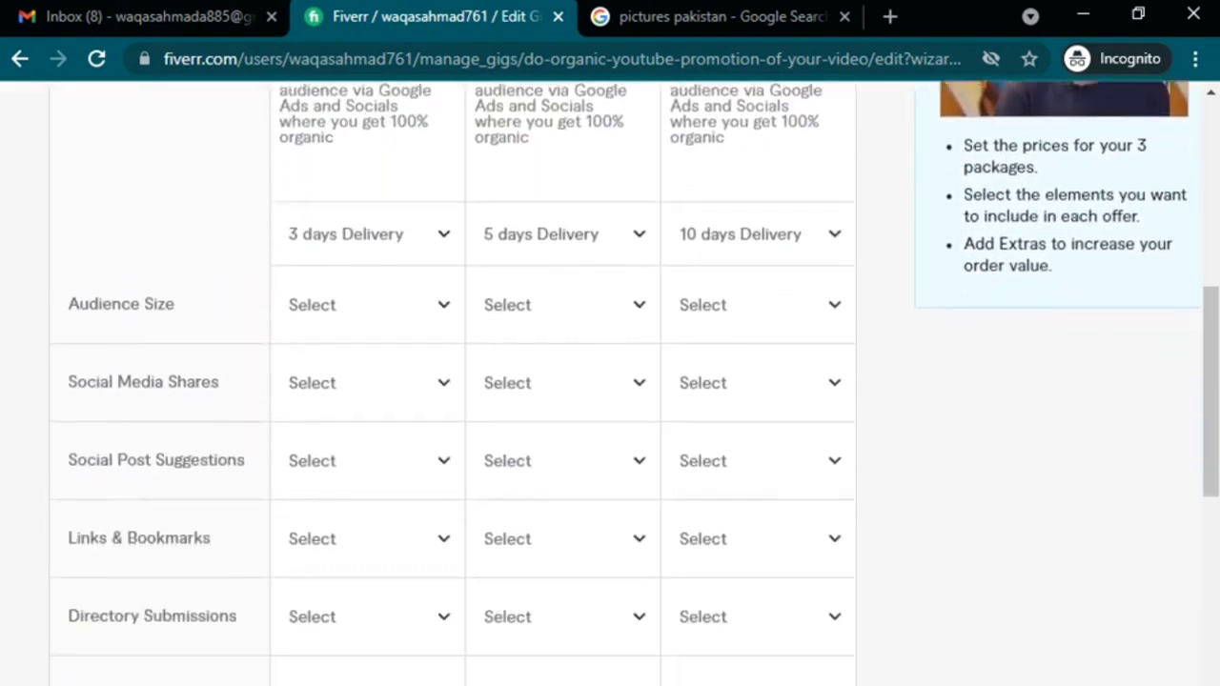
scroll(610, 381, "down", 1)
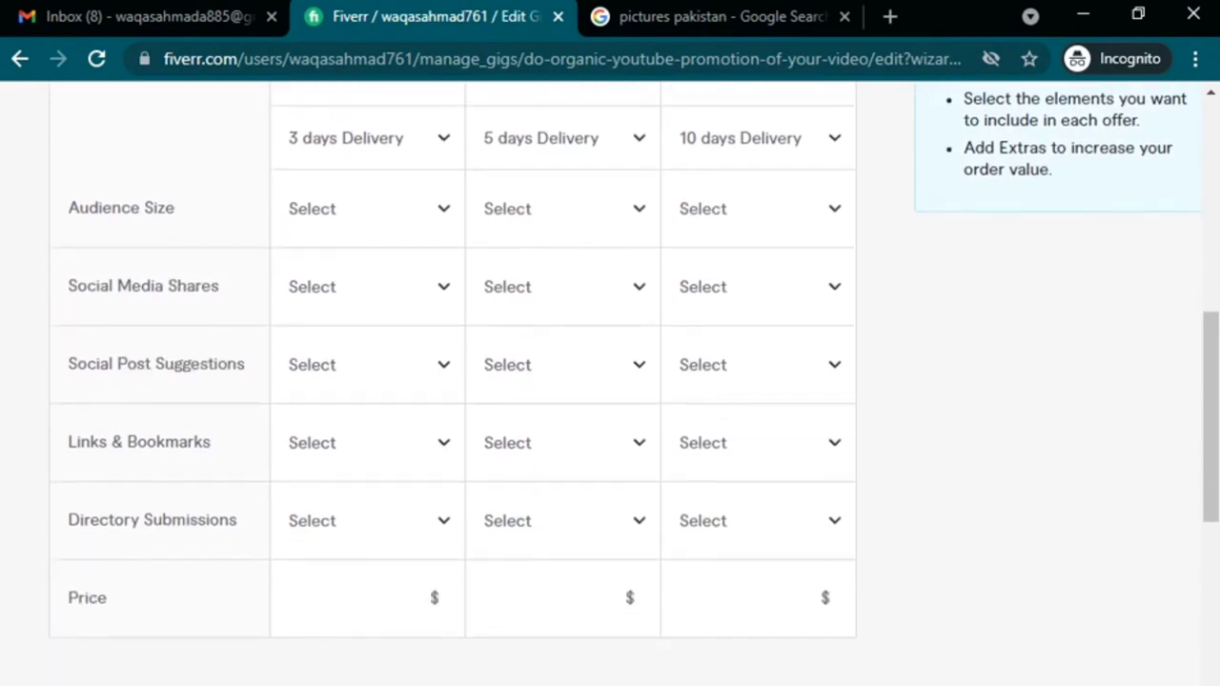
scroll(611, 381, "down", 2)
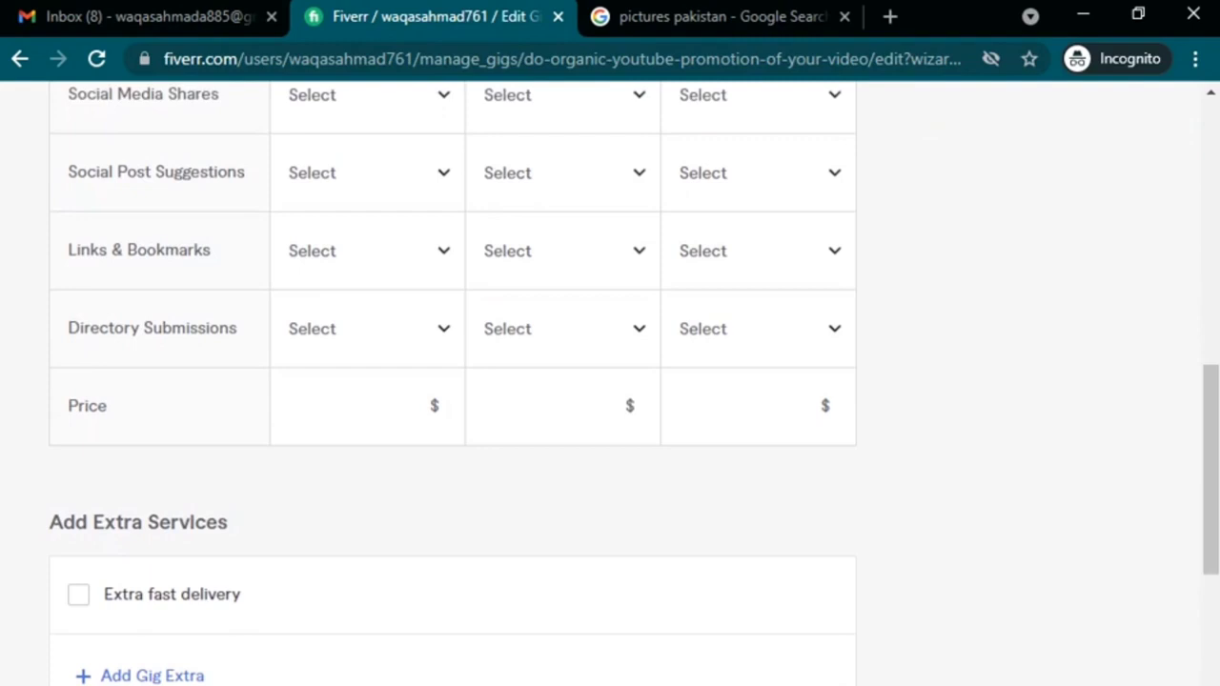
scroll(611, 382, "up", 1)
scroll(610, 382, "down", 1)
scroll(611, 381, "up", 2)
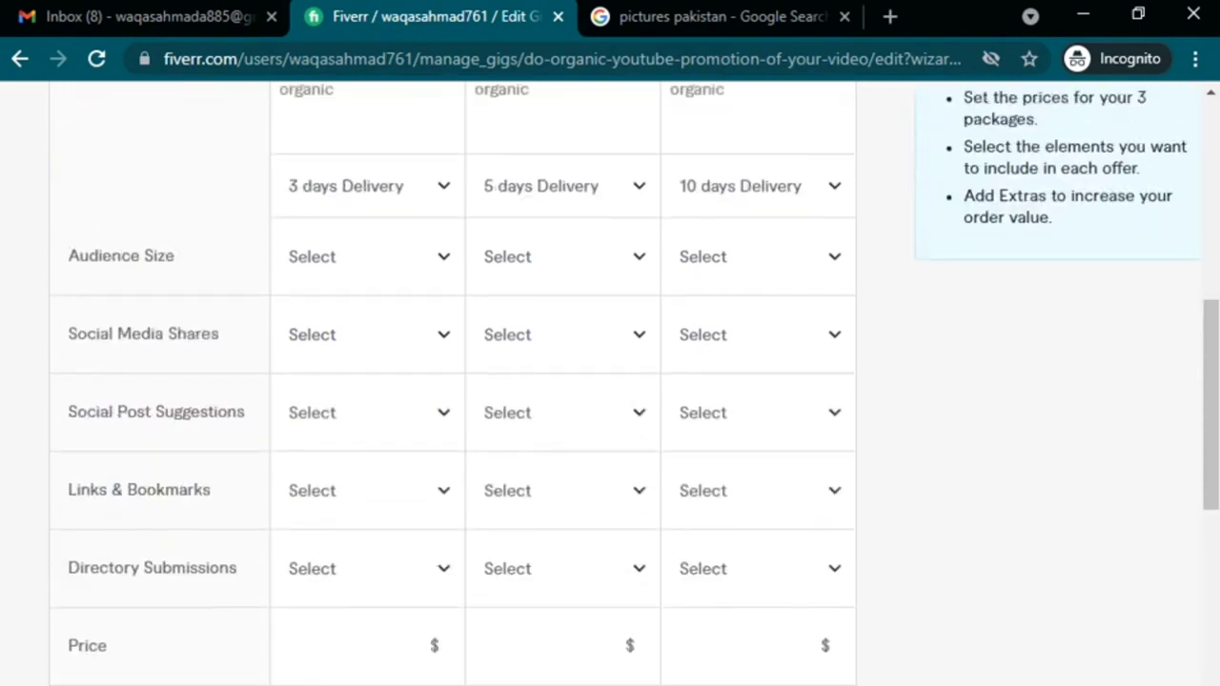
scroll(610, 381, "up", 2)
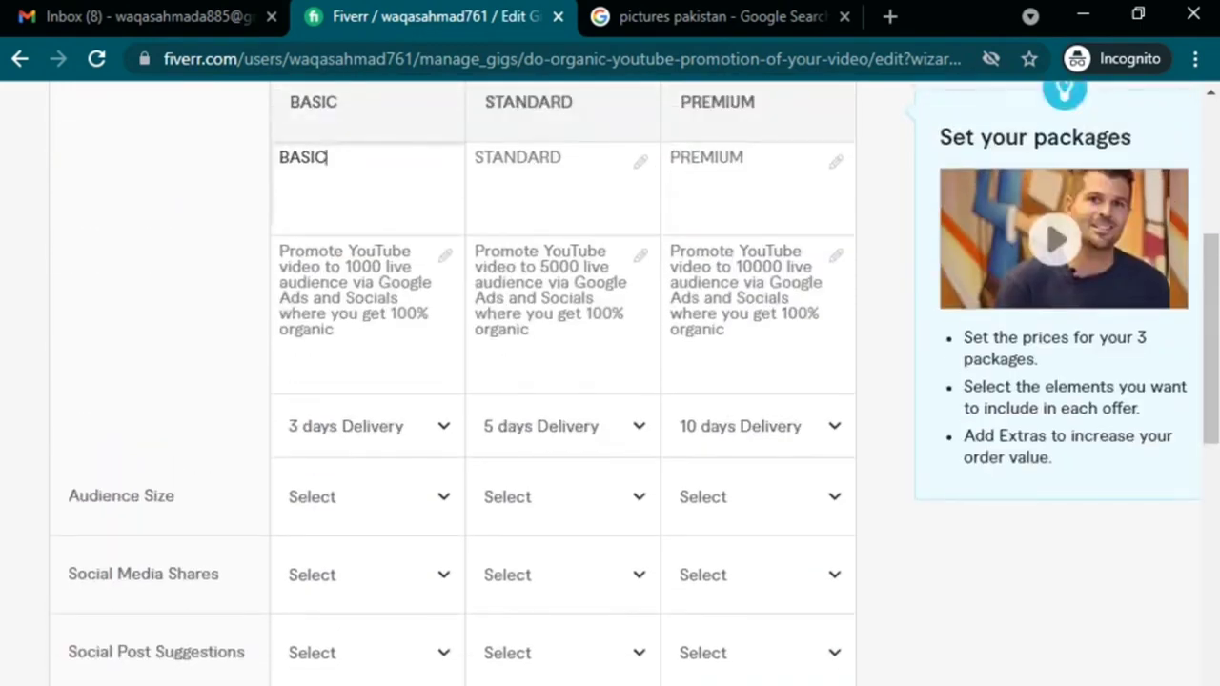
scroll(610, 381, "up", 1)
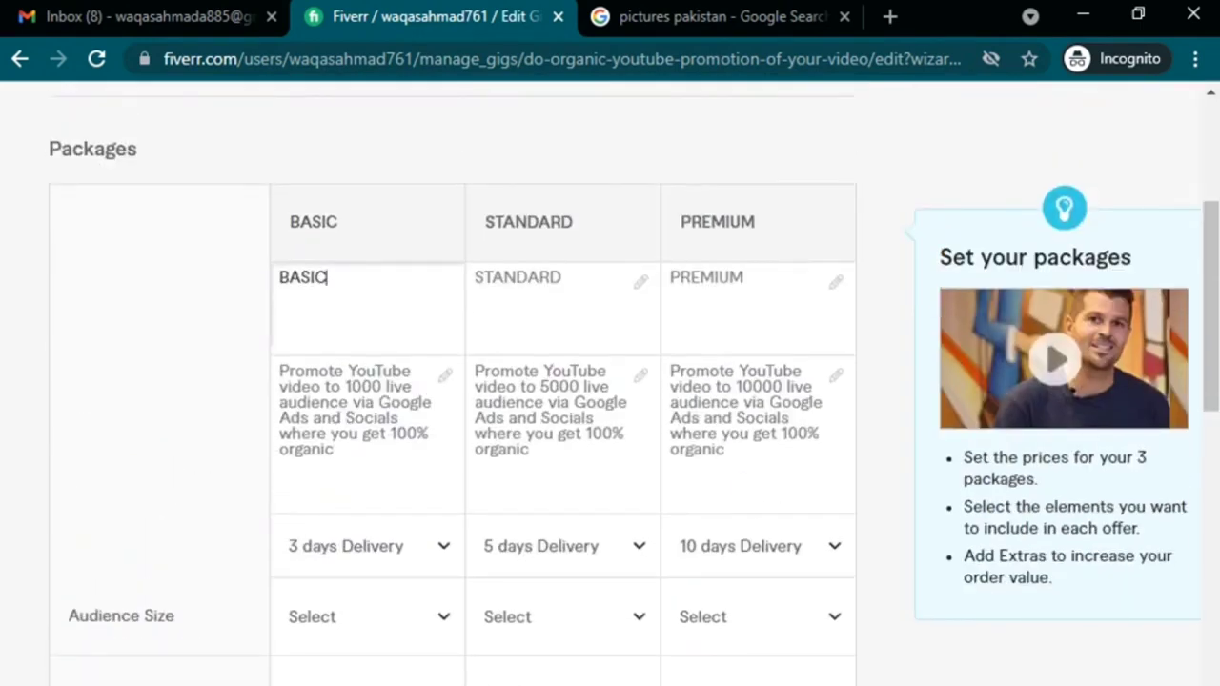
scroll(610, 382, "down", 1)
scroll(610, 381, "down", 2)
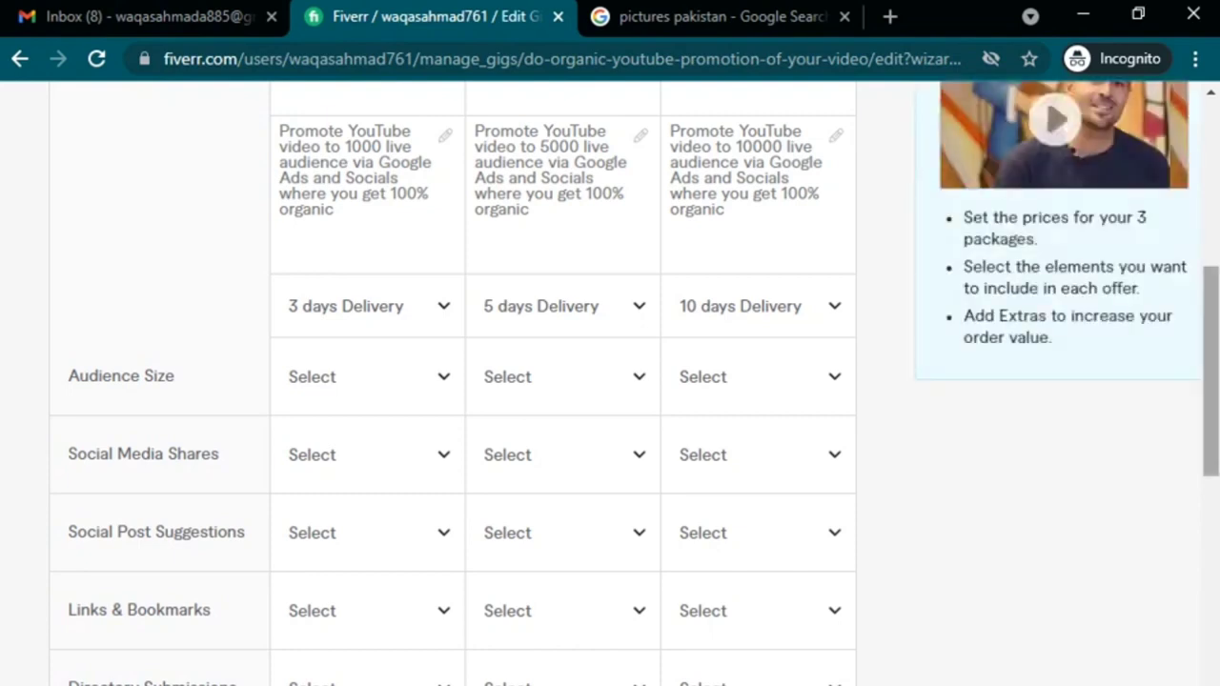
scroll(611, 381, "down", 6)
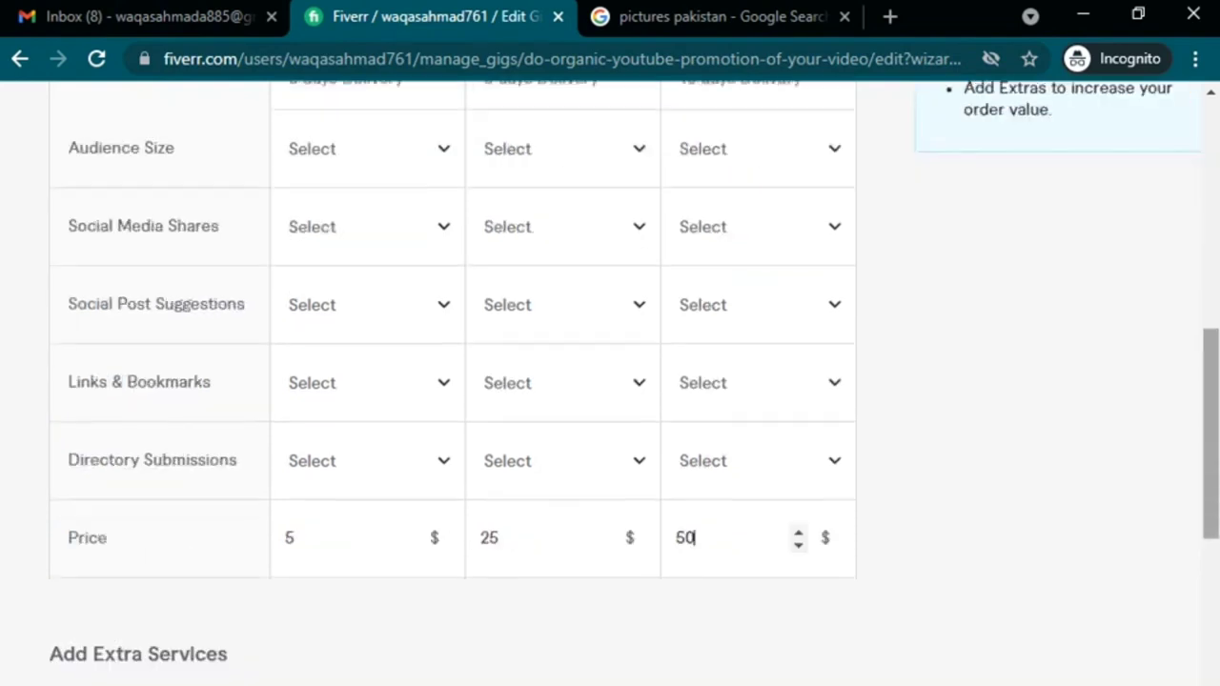
scroll(610, 381, "up", 6)
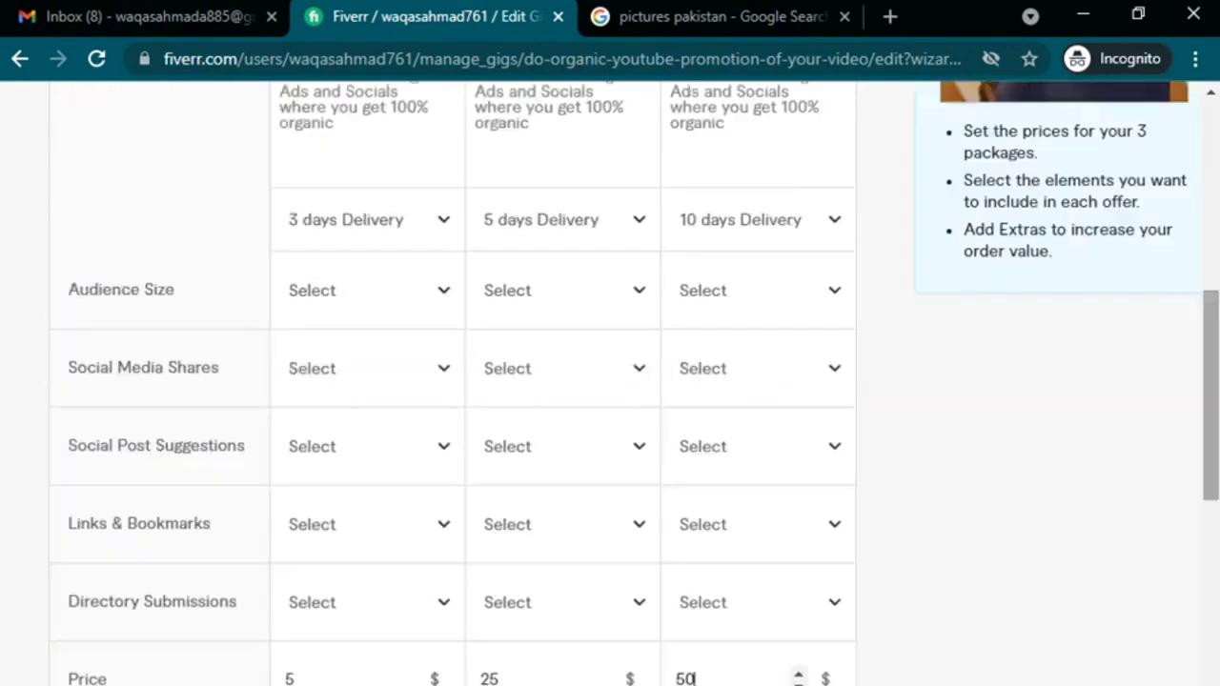
scroll(706, 527, "down", 3)
left_click(706, 527)
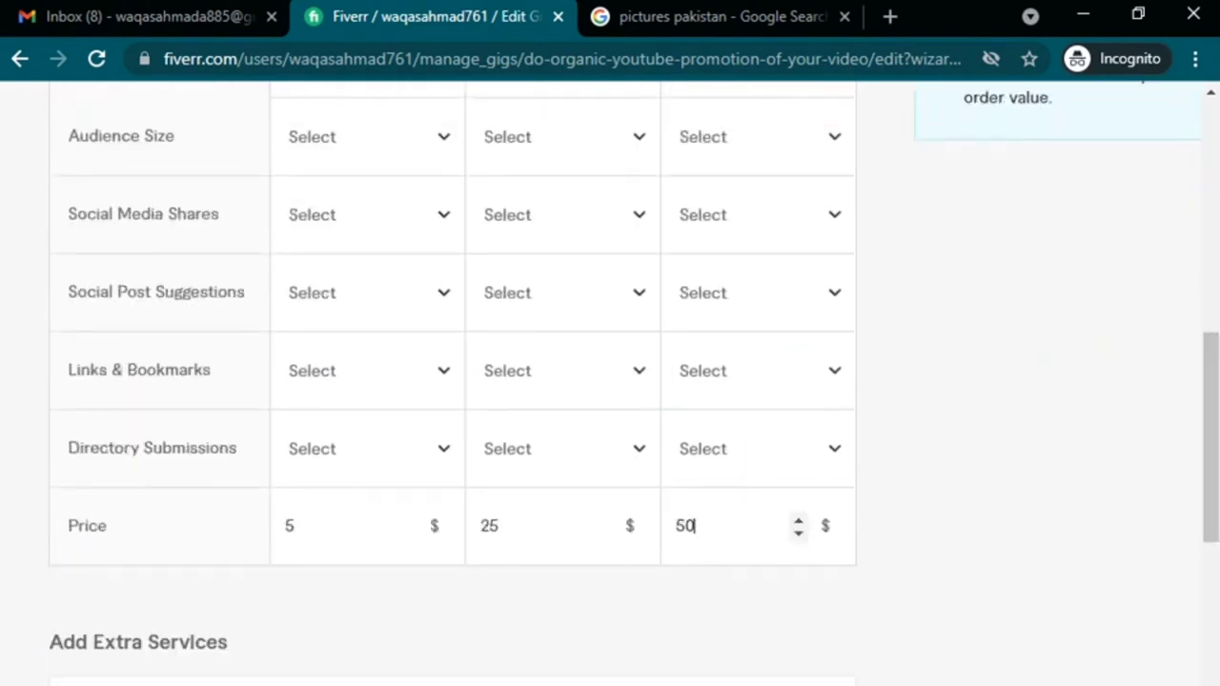
scroll(705, 527, "up", 1)
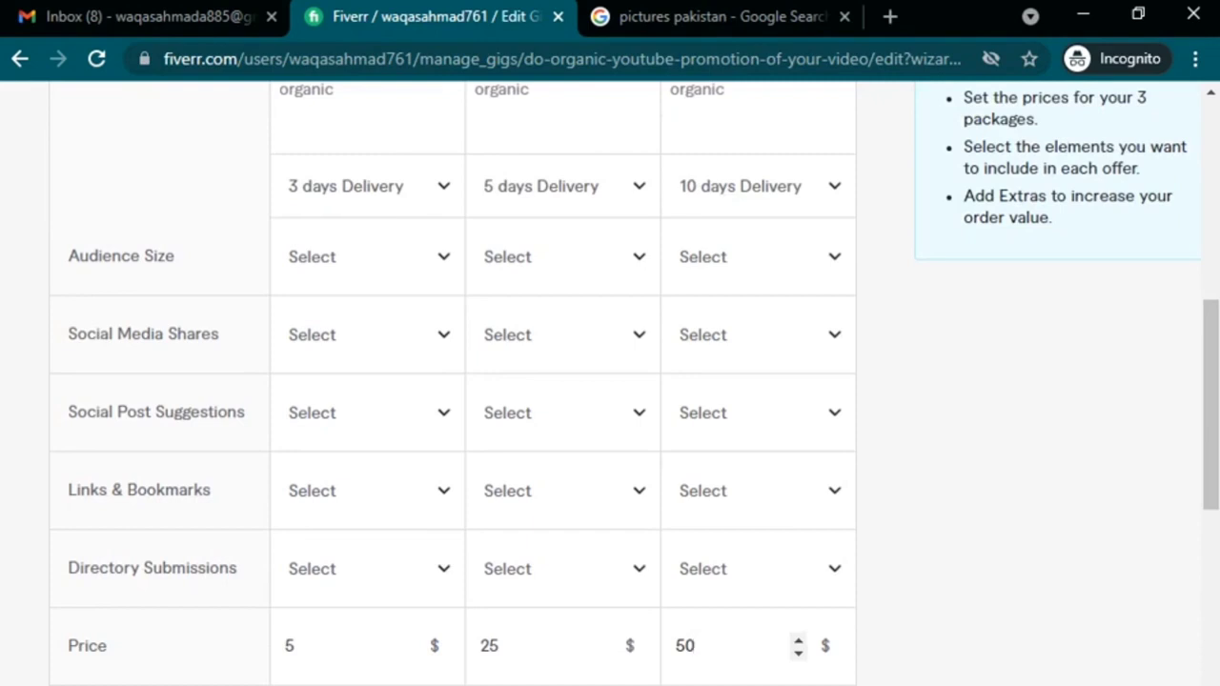
scroll(610, 382, "down", 2)
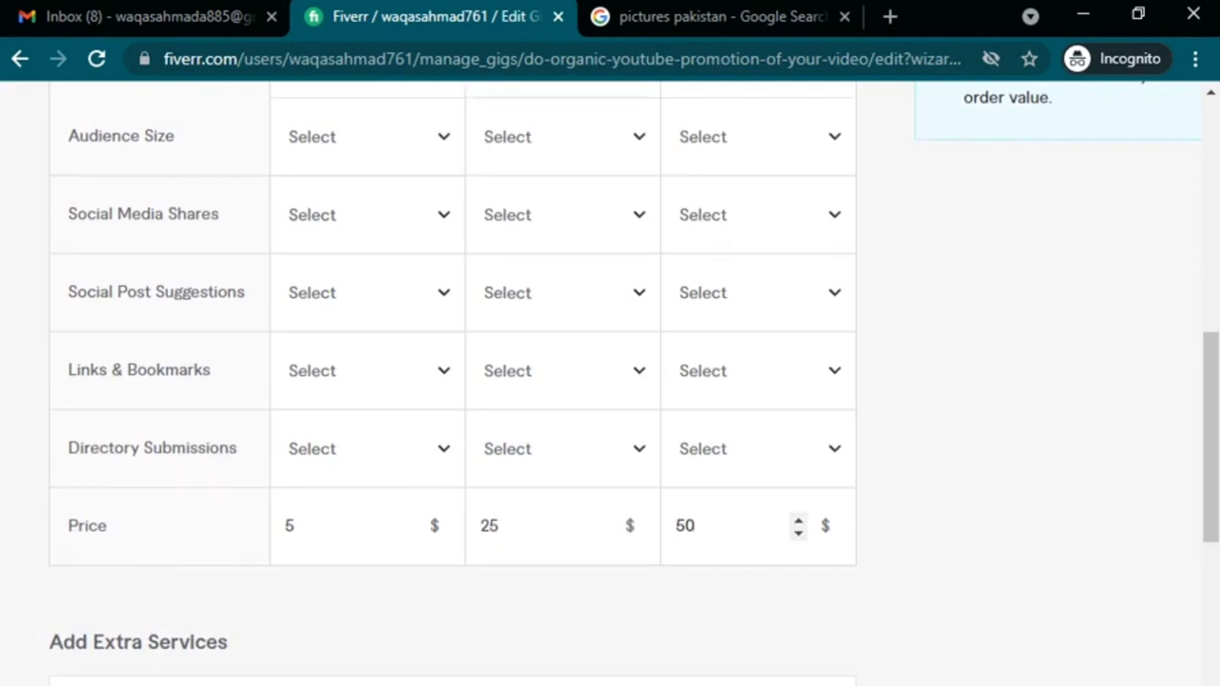
scroll(610, 381, "down", 2)
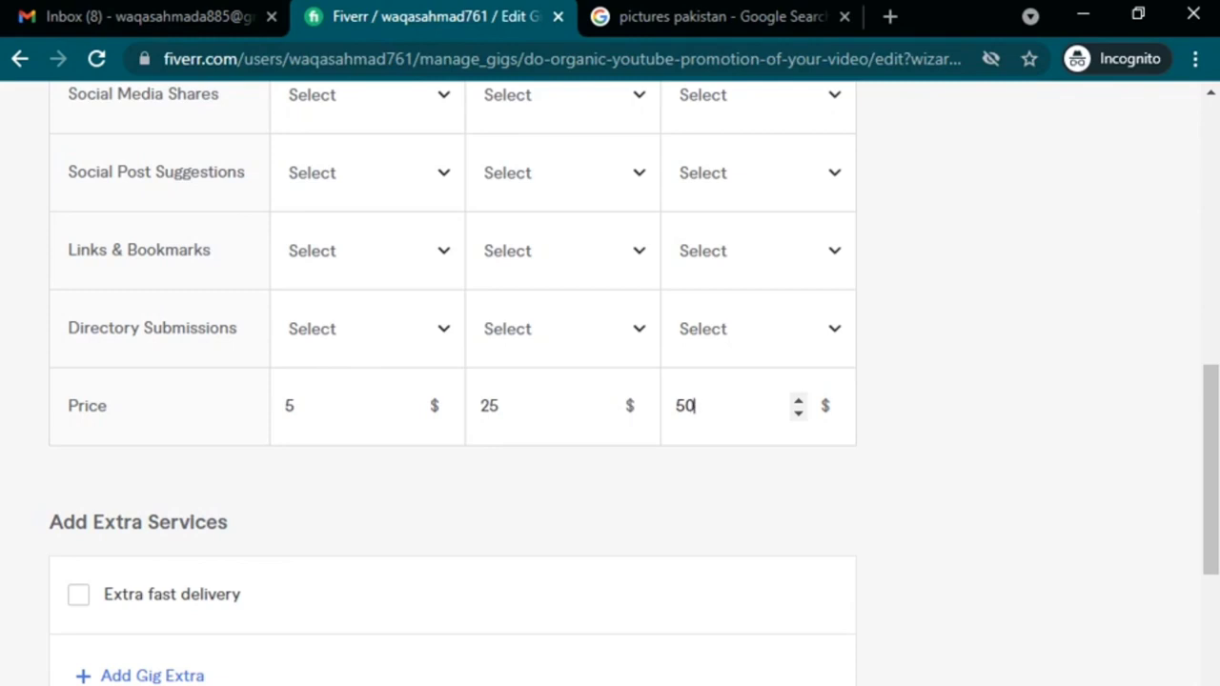
scroll(610, 382, "up", 6)
scroll(610, 381, "down", 6)
scroll(1199, 559, "up", 2)
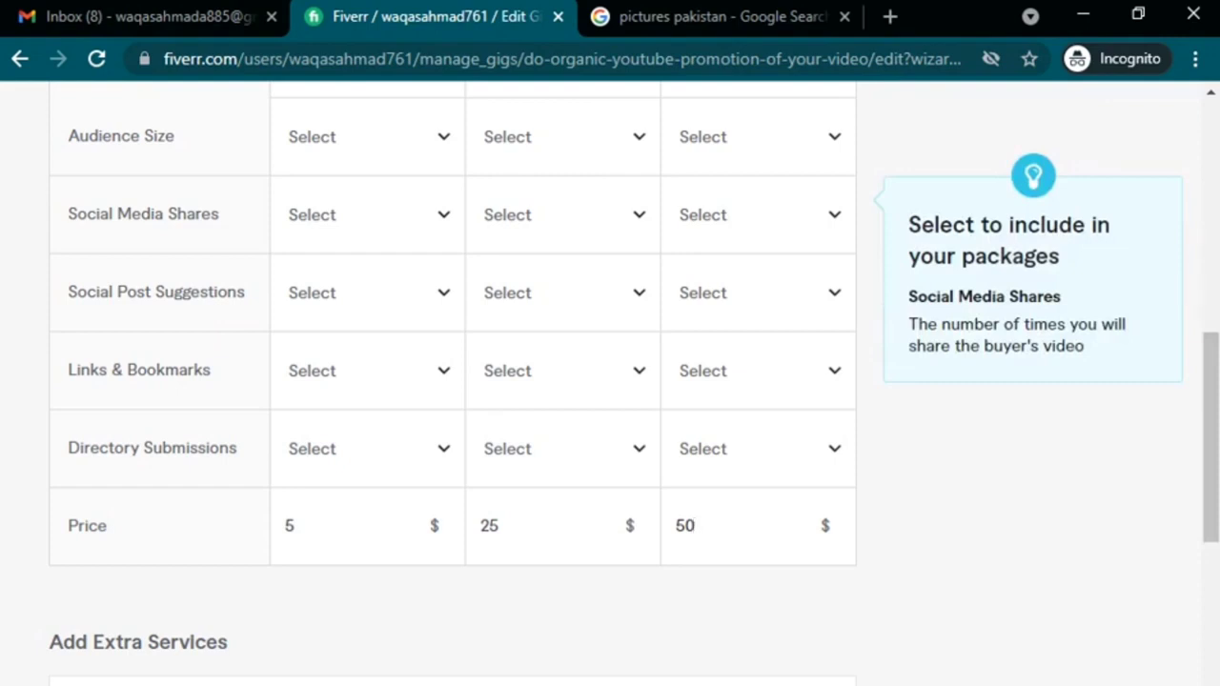
Step: Give the Basic, Standard and Premium packages 1 social media share each
left_click(367, 215)
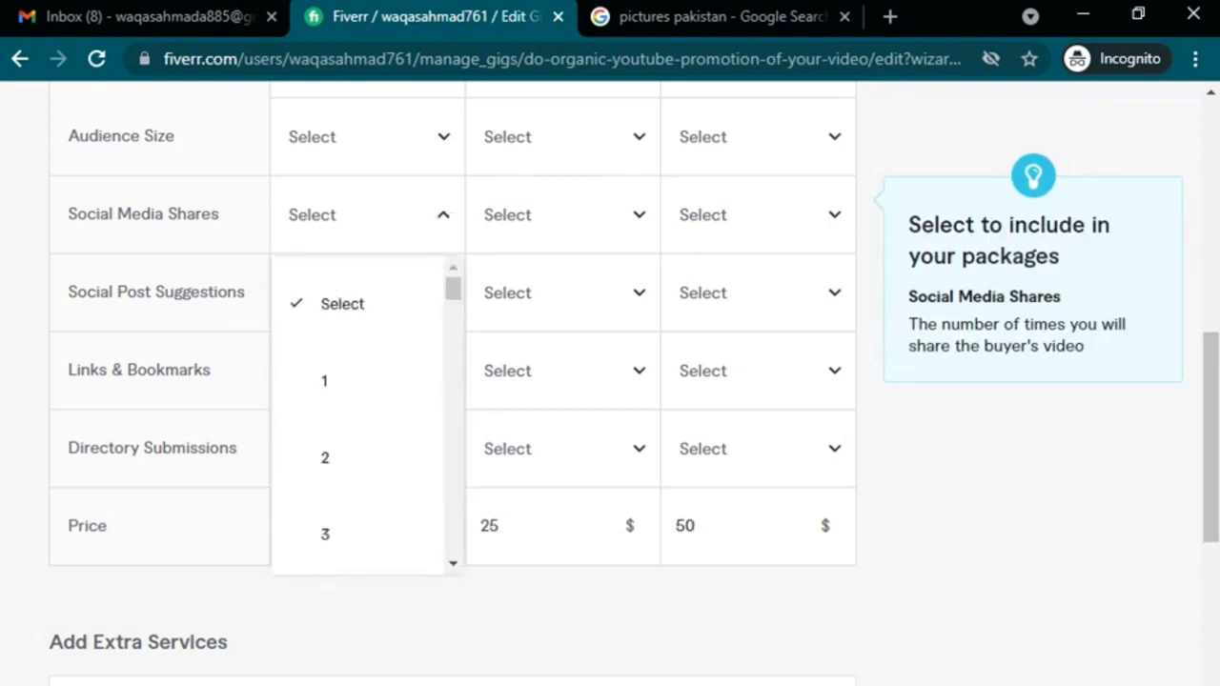
left_click(324, 381)
left_click(563, 215)
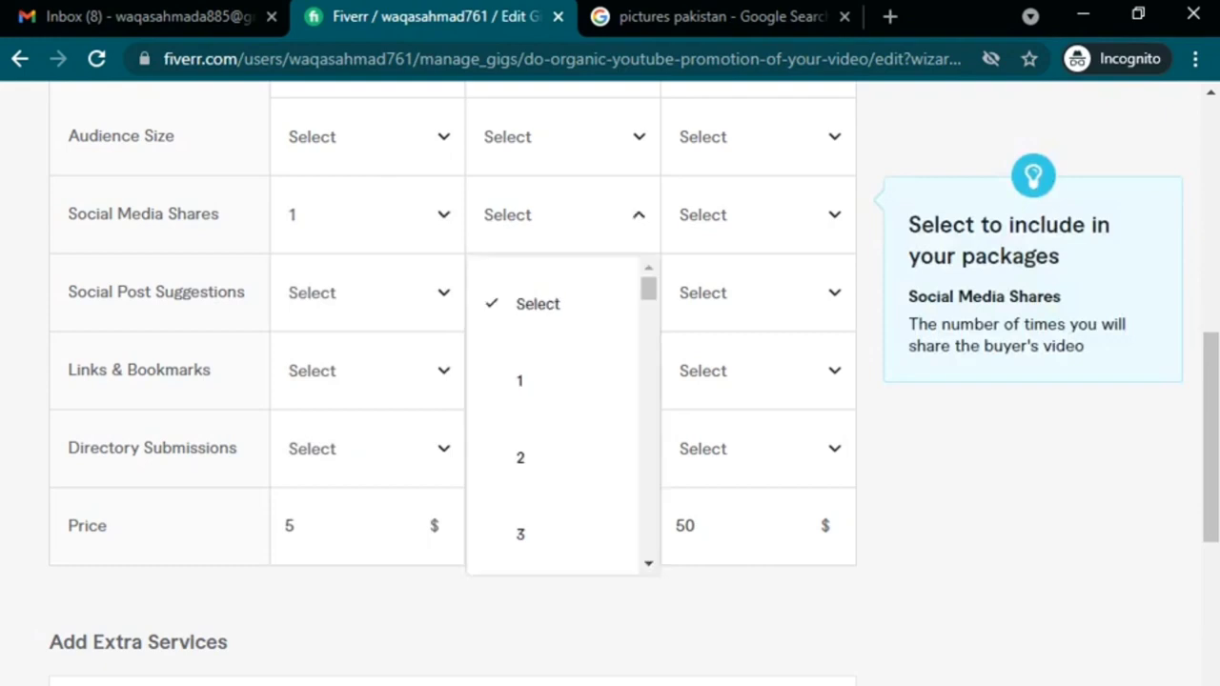
left_click(519, 381)
left_click(758, 214)
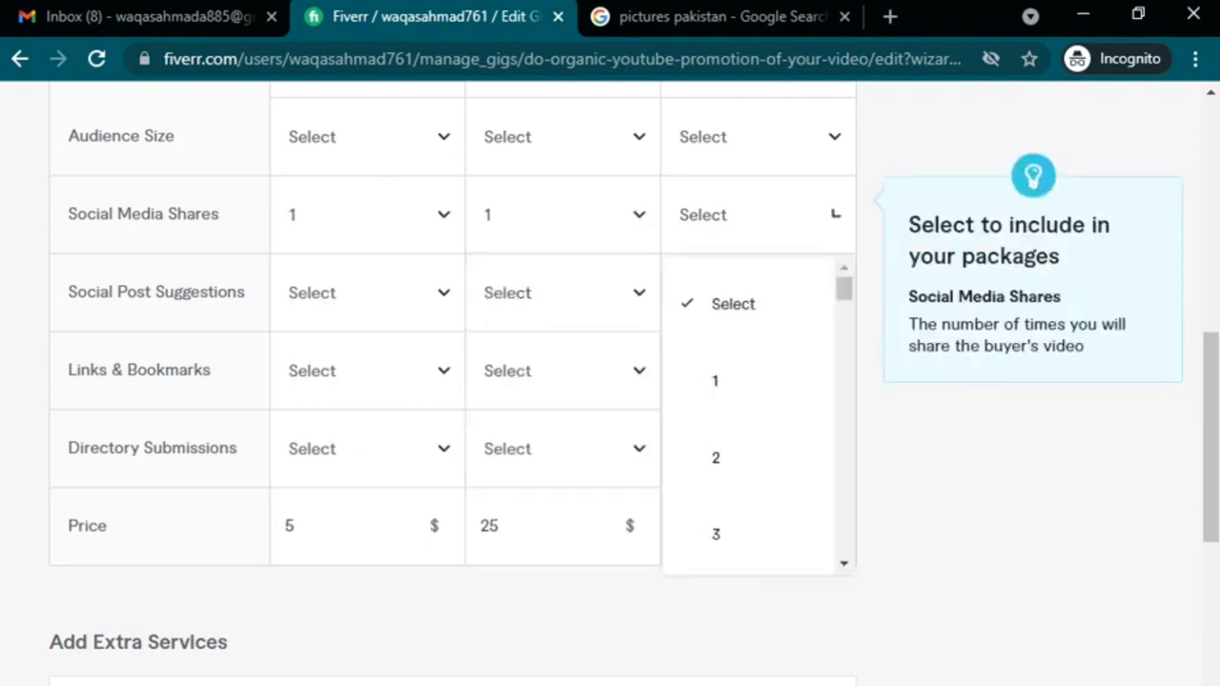
left_click(715, 381)
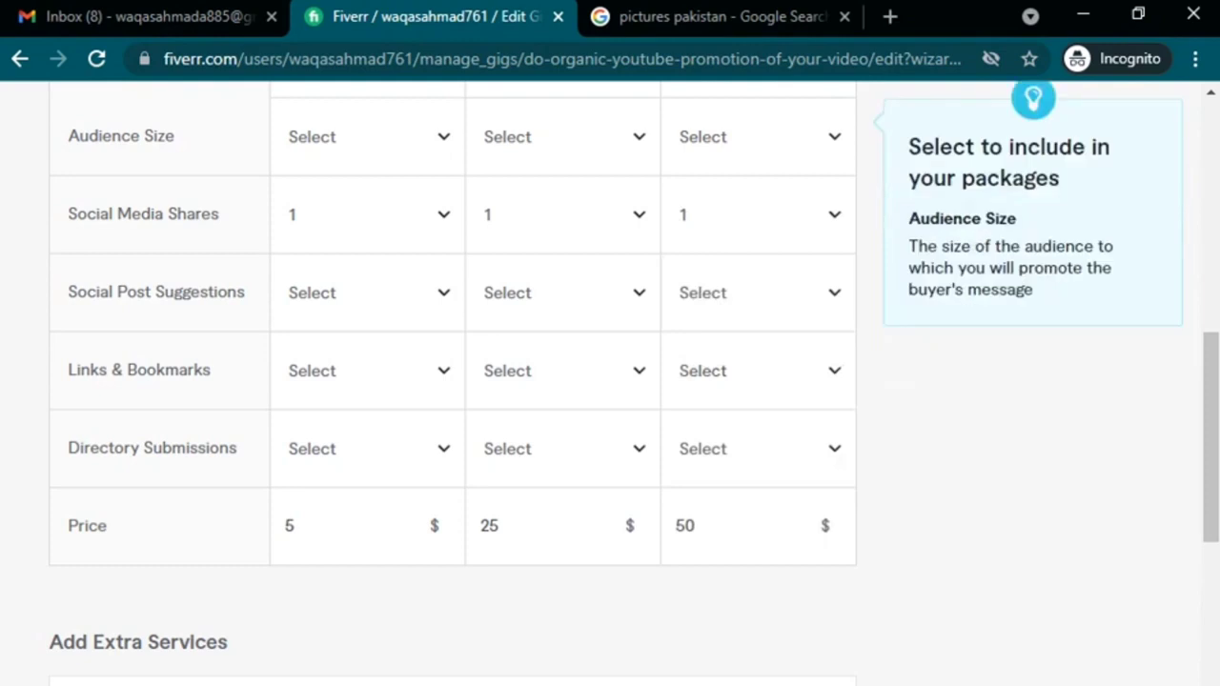
Step: Set the audience size to 5000 for Standard and 10000 for Premium
left_click(563, 136)
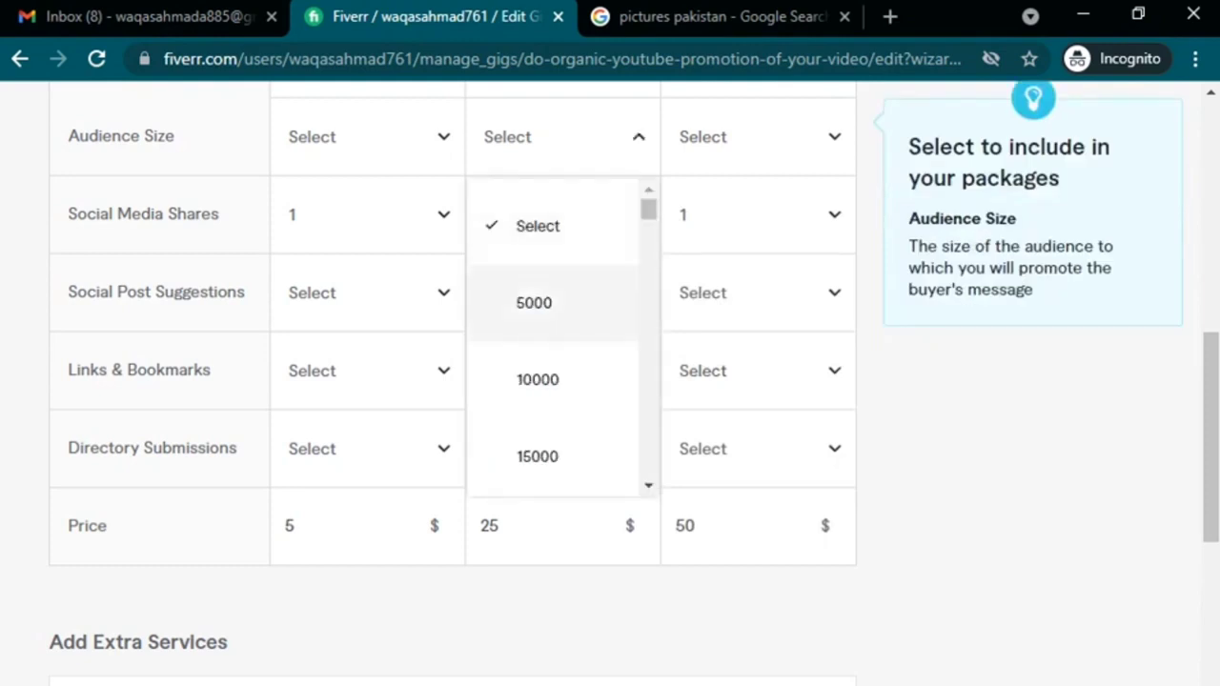
left_click(534, 303)
left_click(758, 137)
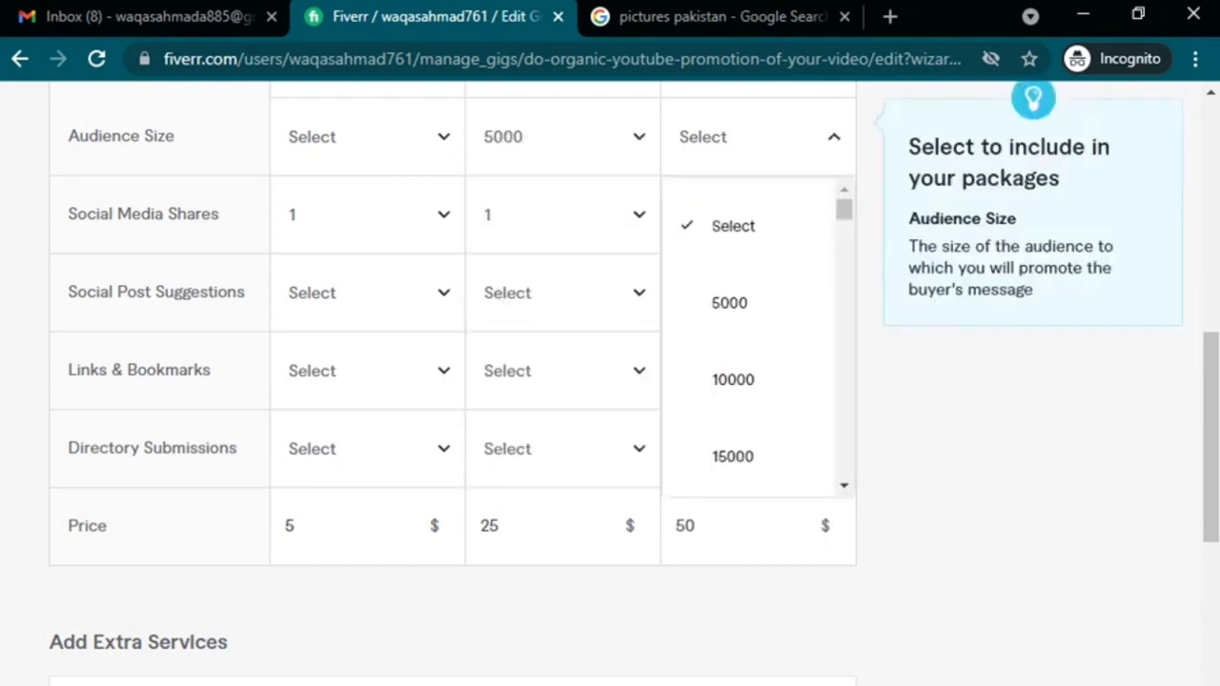
left_click(733, 379)
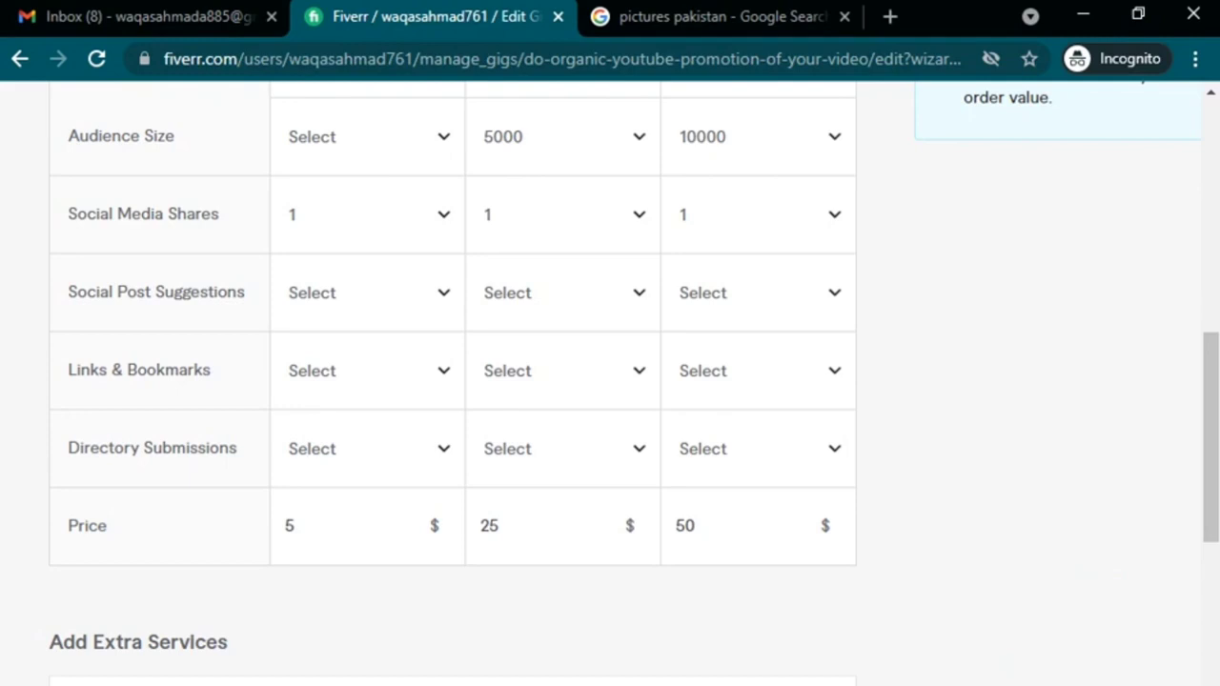
scroll(453, 382, "down", 1)
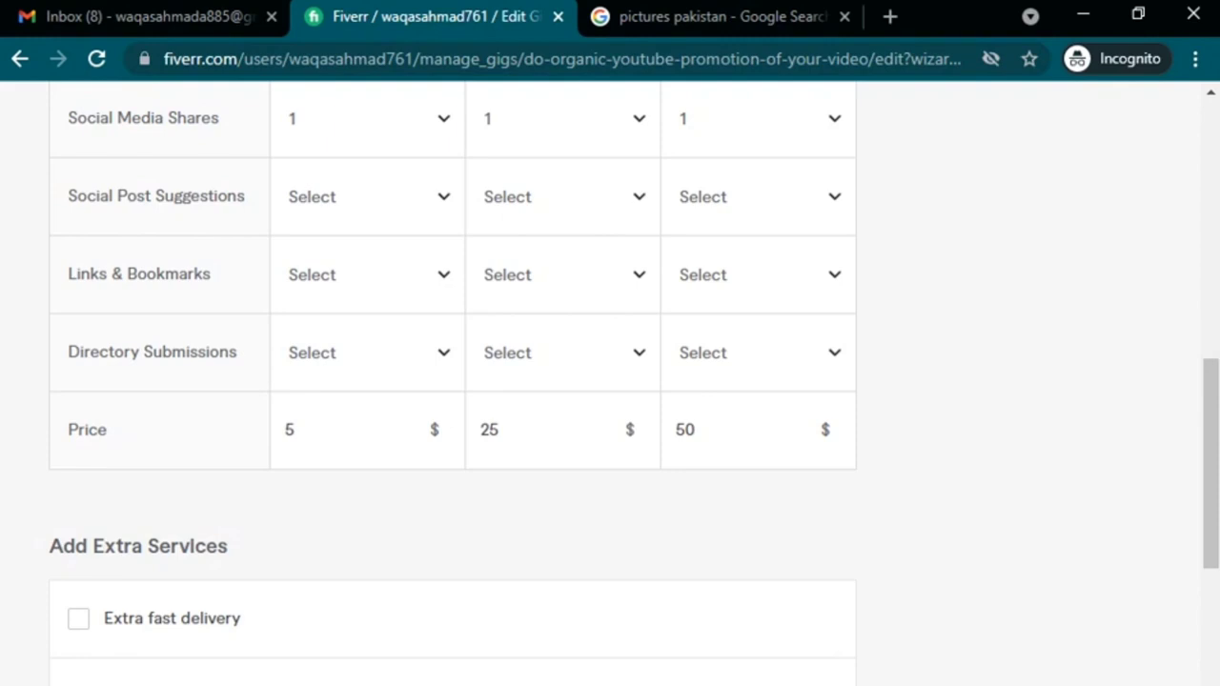
scroll(453, 381, "down", 1)
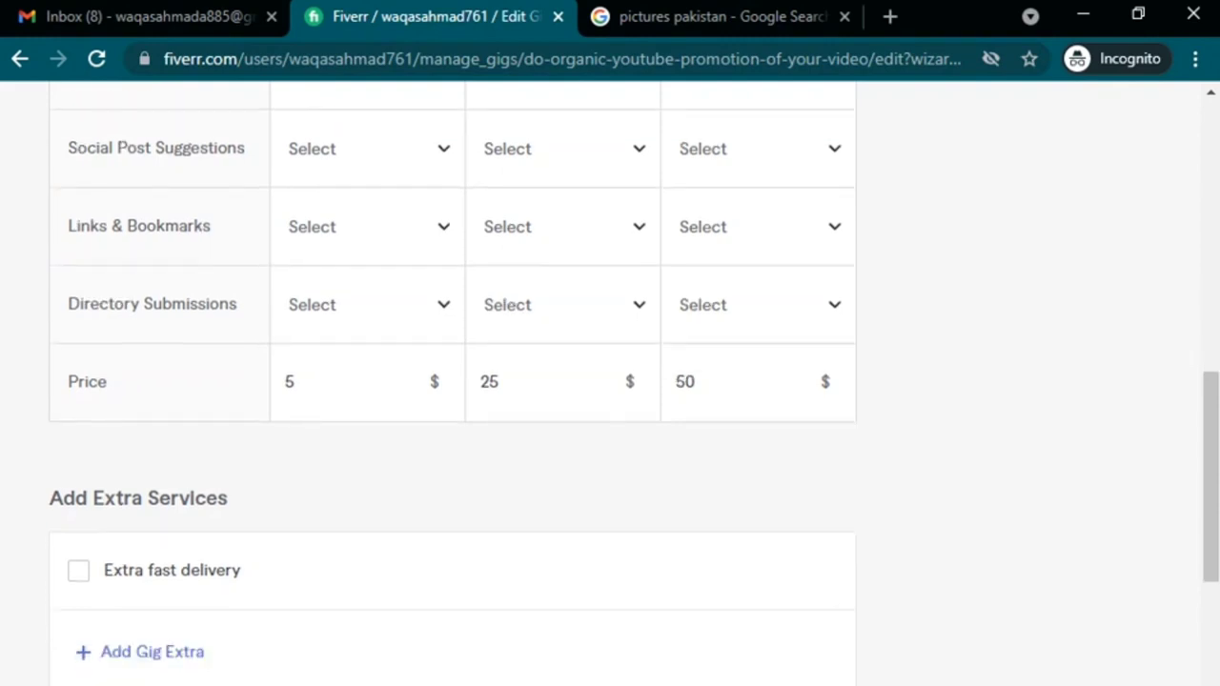
scroll(453, 381, "down", 1)
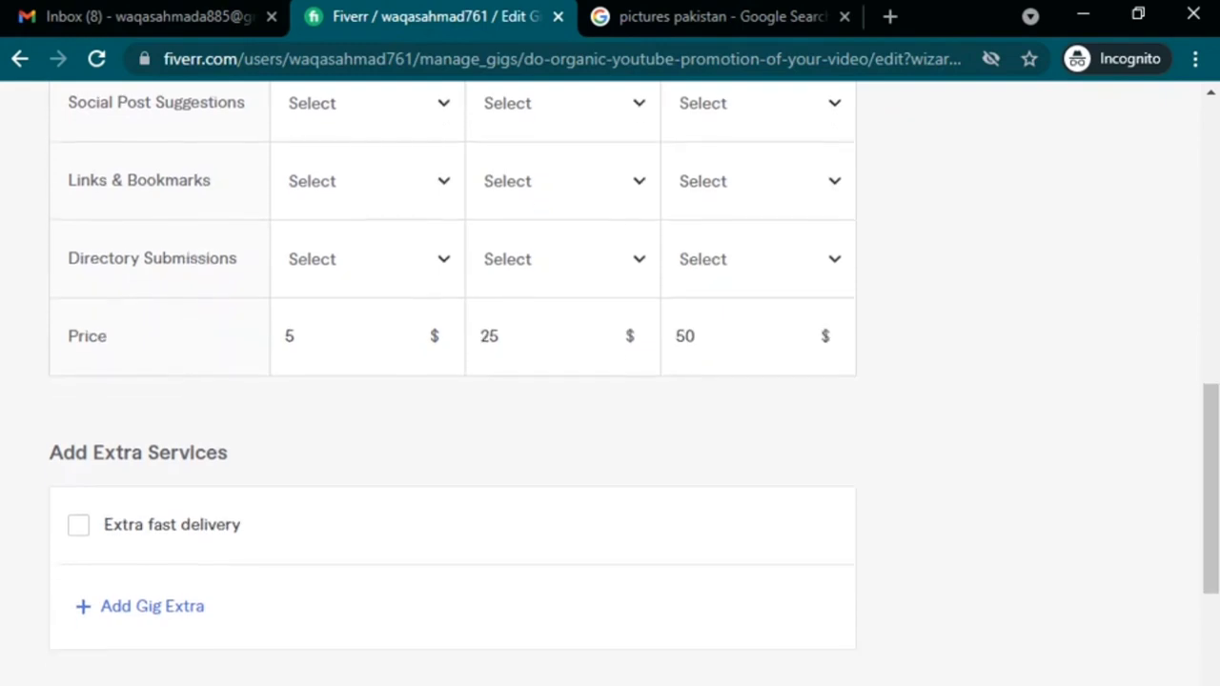
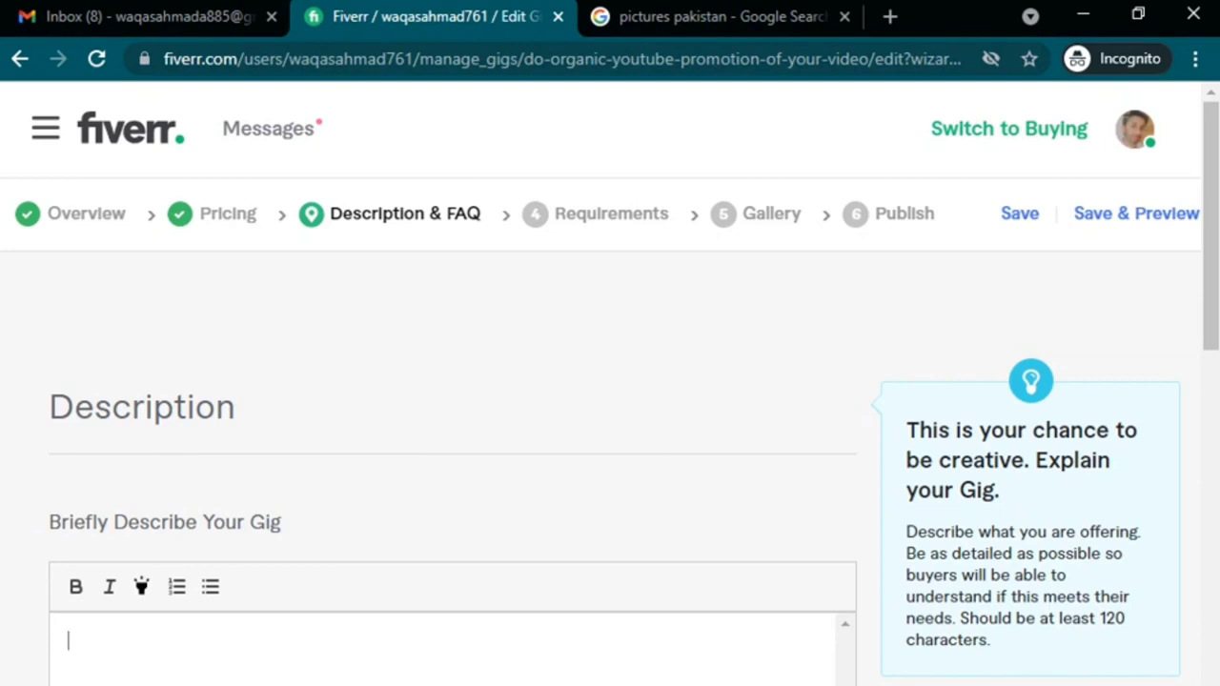
Step: Paste the prepared gig description text into the description editor
key("ctrl+v")
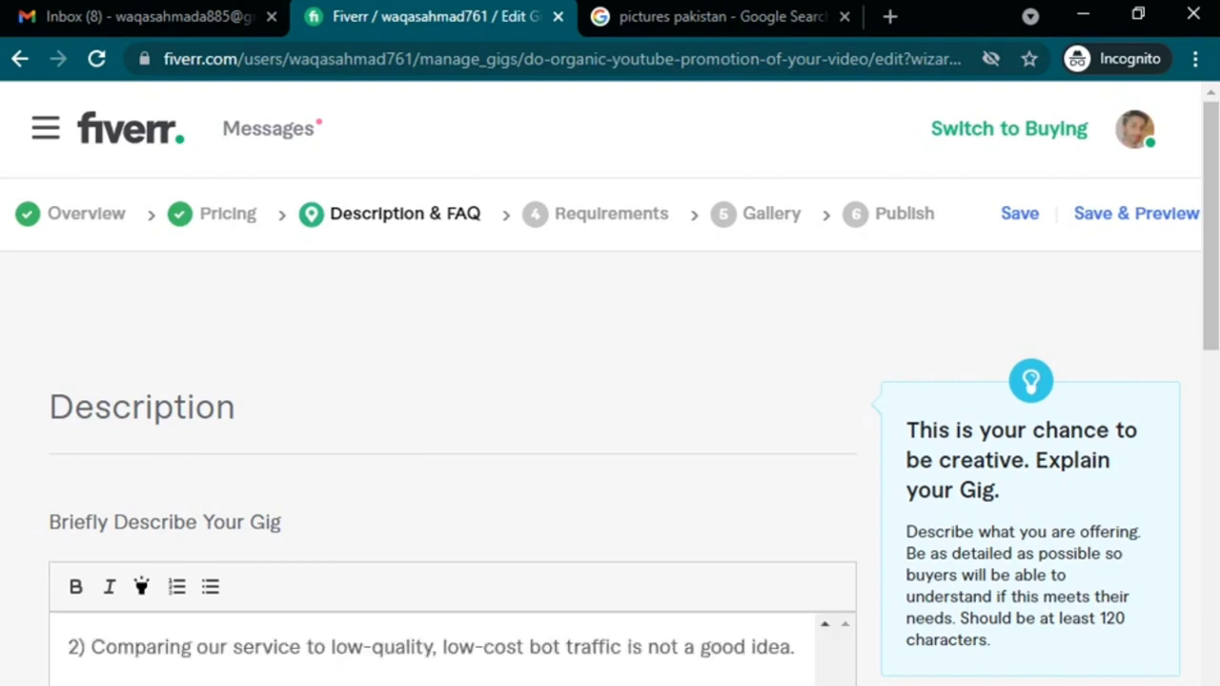
scroll(610, 382, "down", 2)
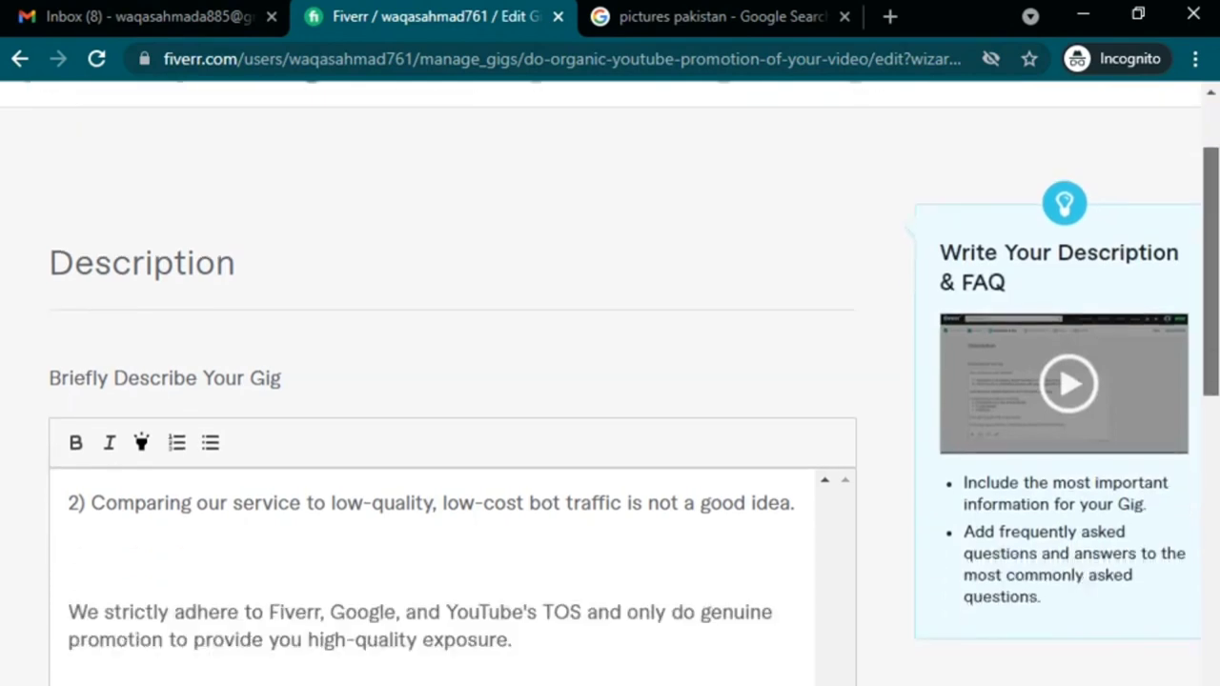
scroll(610, 381, "down", 3)
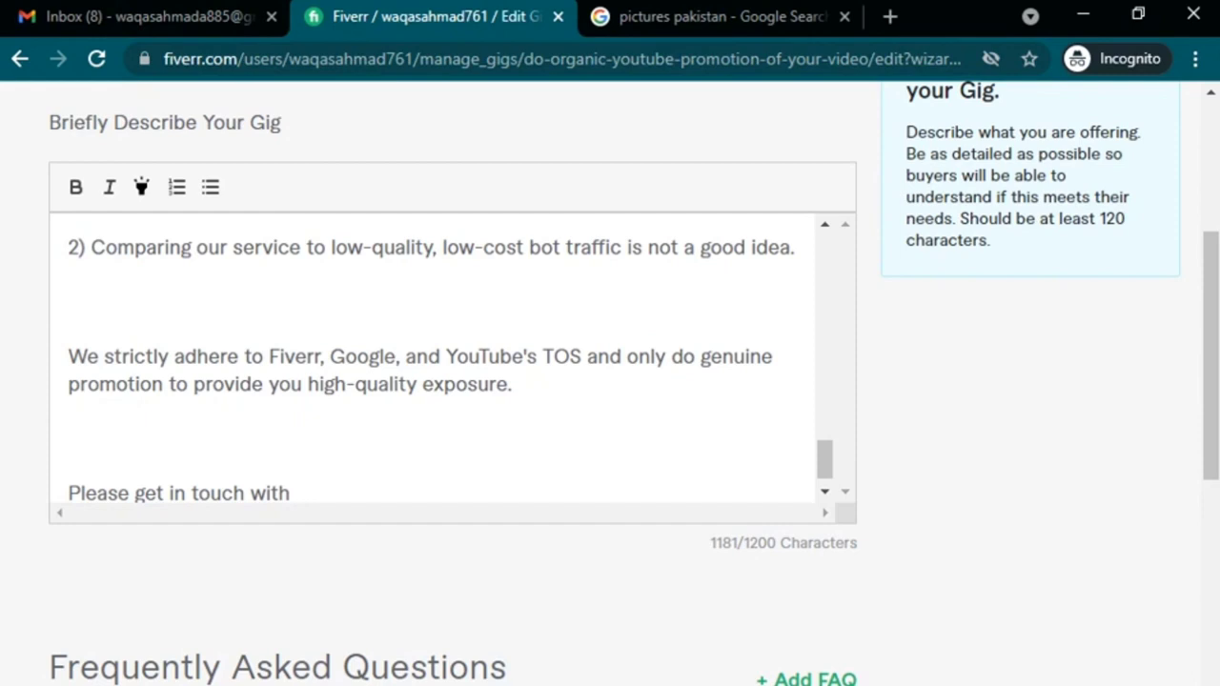
scroll(439, 362, "up", 5)
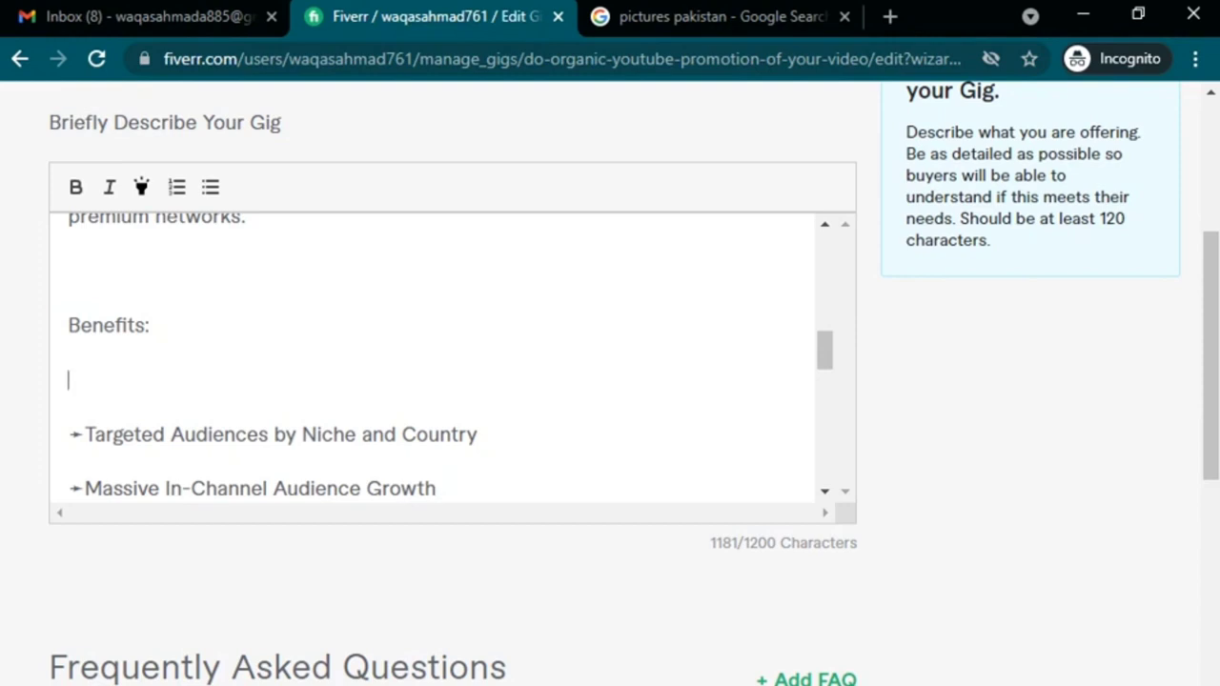
Step: Remove the two blank lines under 'Benefits:' and make that heading bold
key("BackSpace")
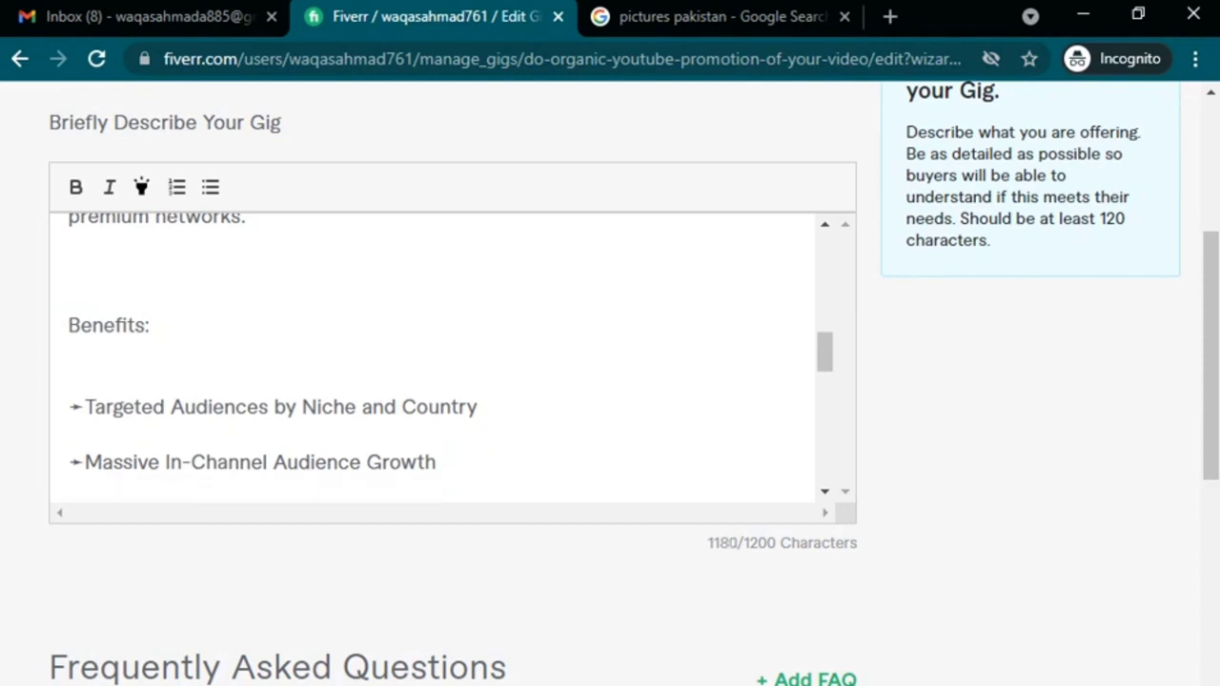
key("BackSpace")
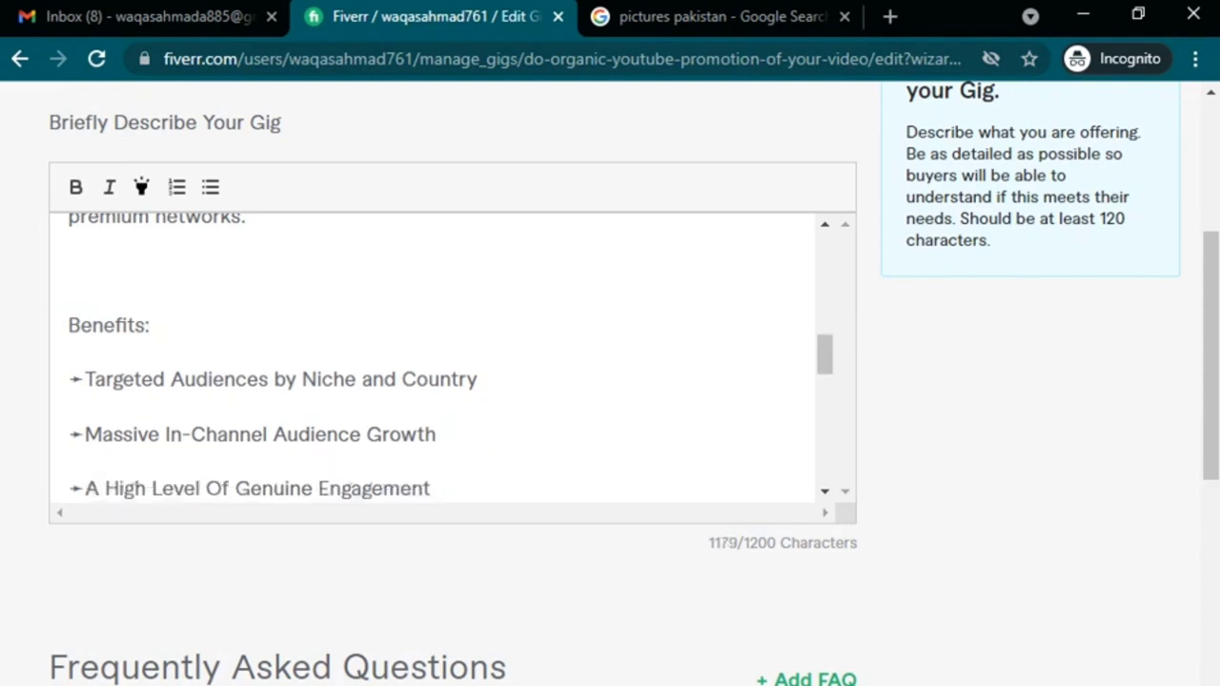
key("shift+Home")
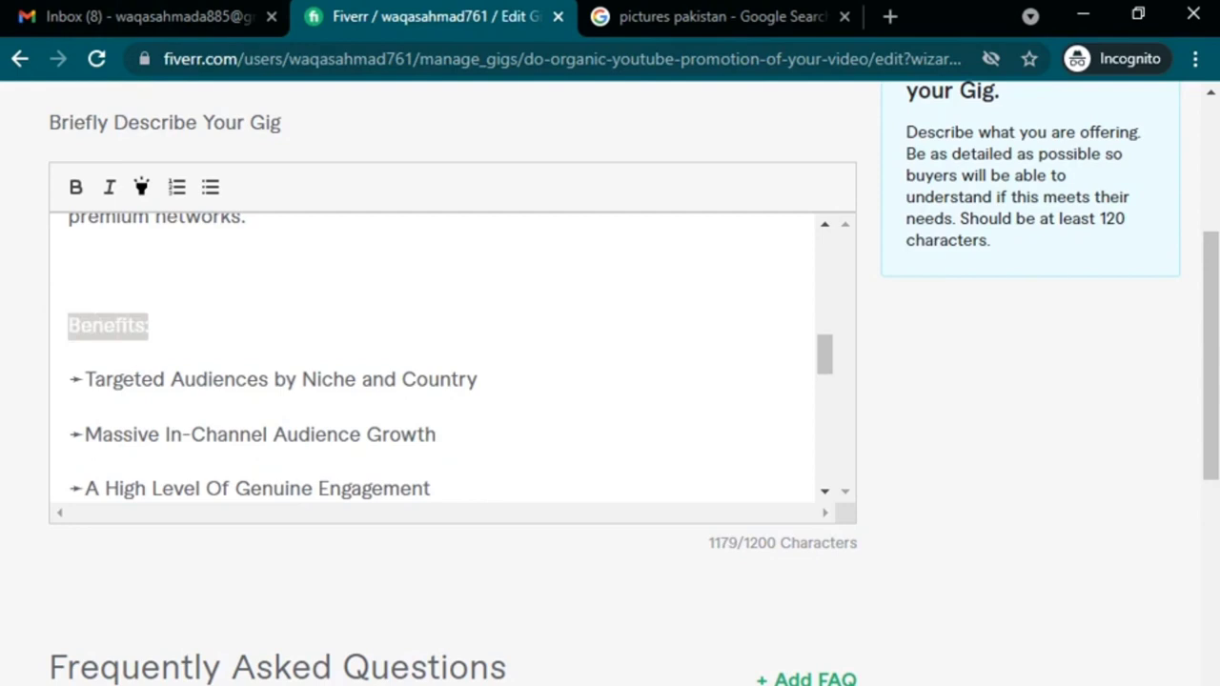
key("ctrl+b")
Step: Remove the blank lines under the 'What Methods Do We Use to Promote Your Channel?' heading and bold it
scroll(438, 357, "up", 3)
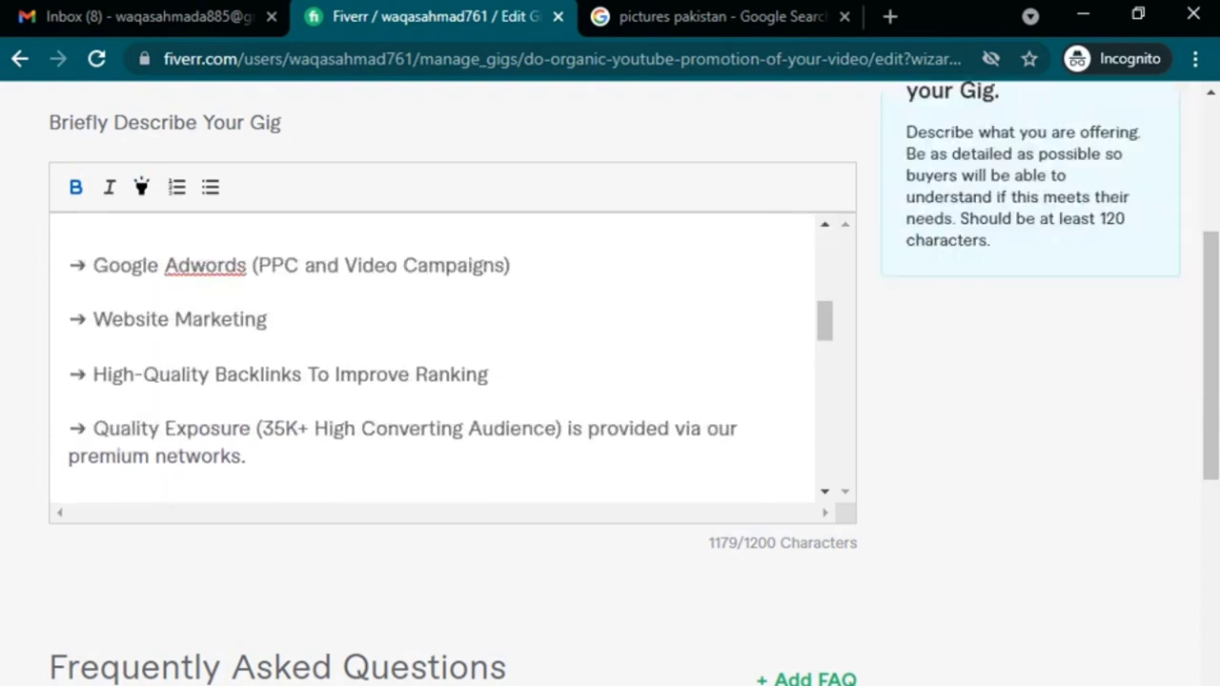
scroll(439, 358, "up", 1)
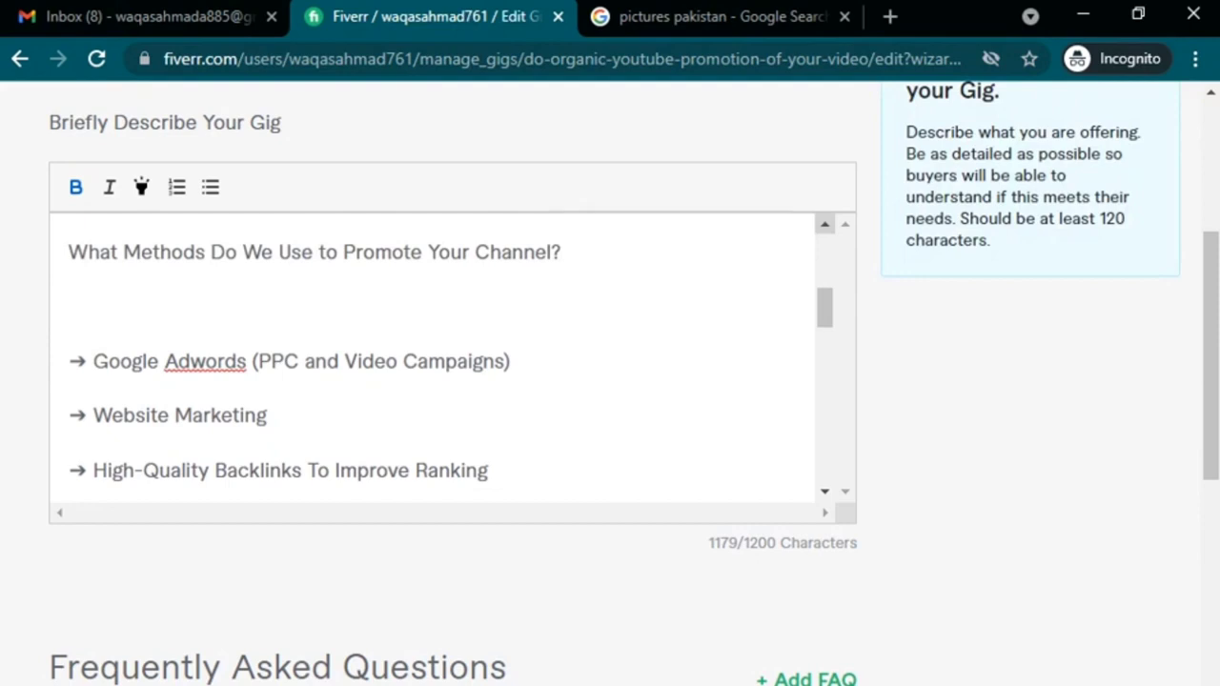
scroll(439, 357, "up", 1)
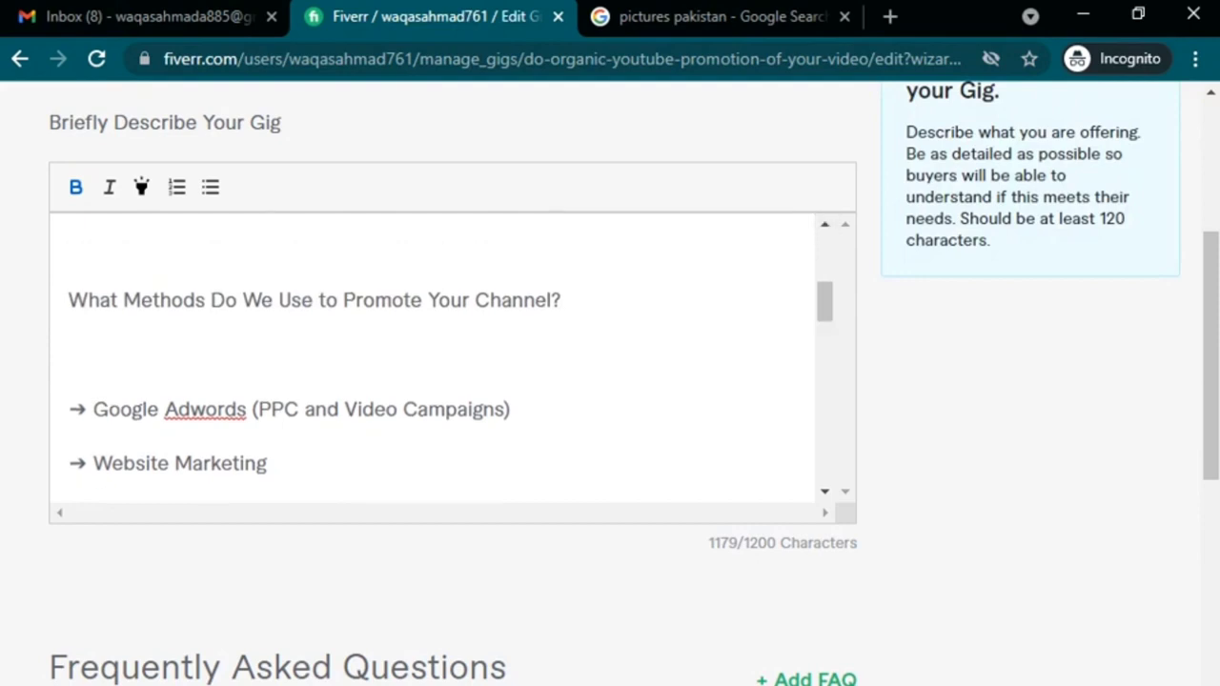
key("BackSpace")
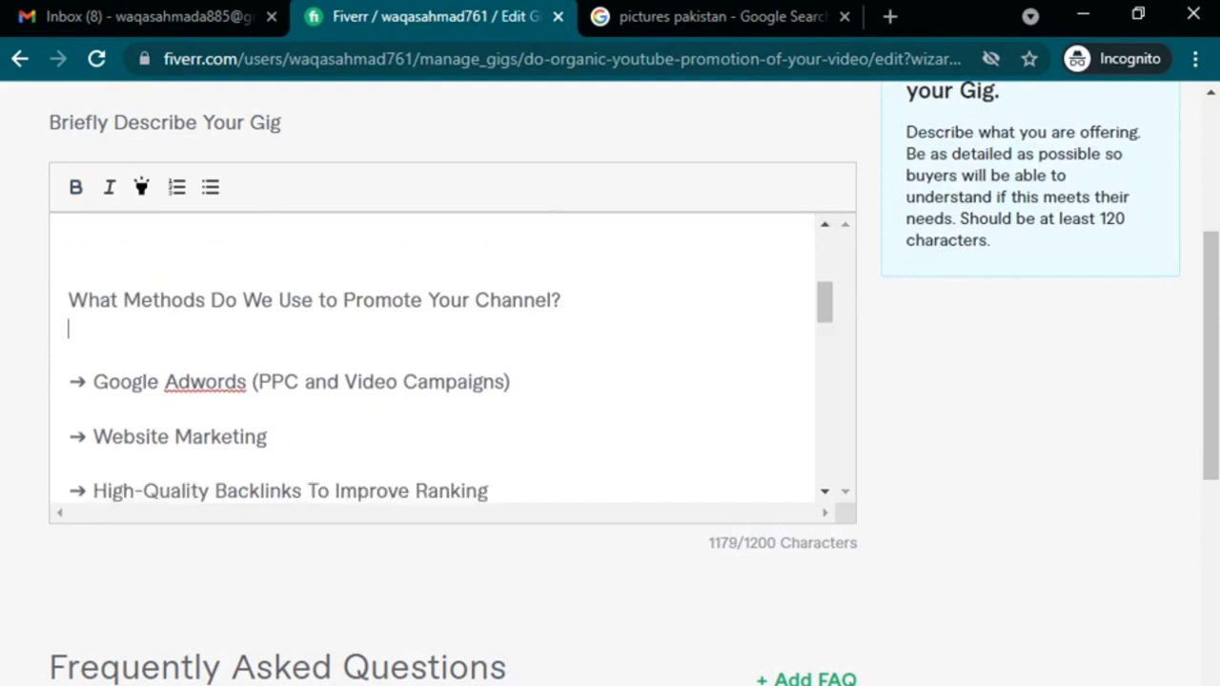
key("BackSpace")
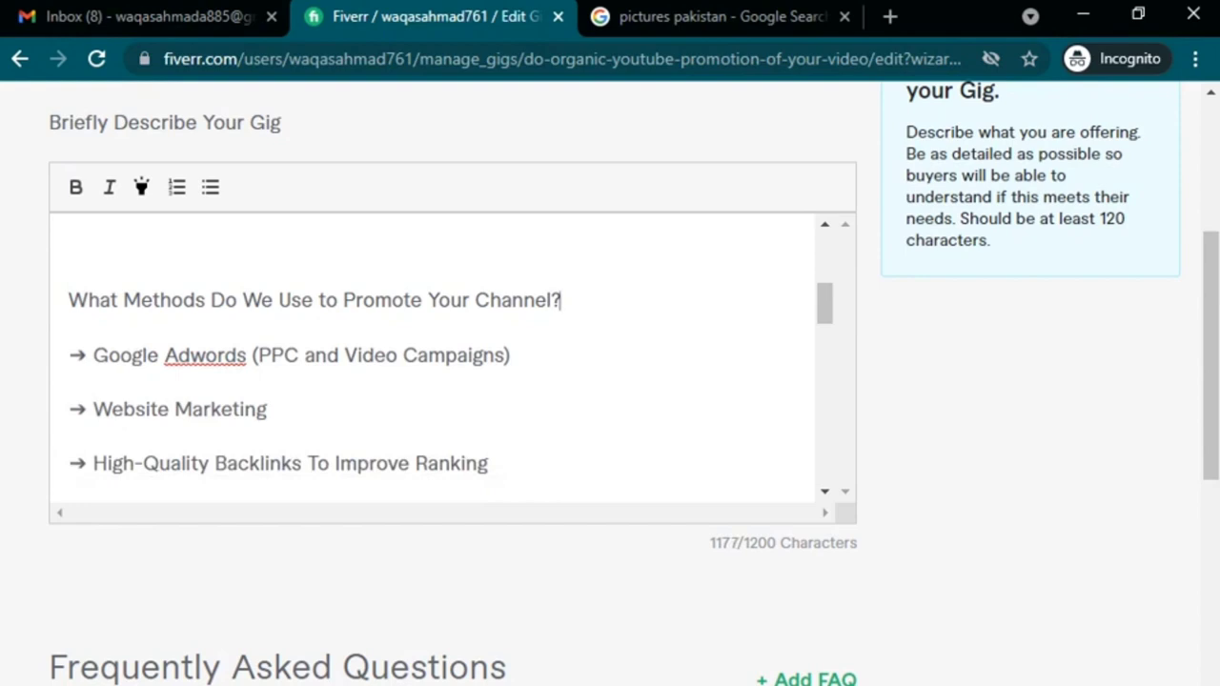
key("ctrl+shift+Left")
key("shift+Home")
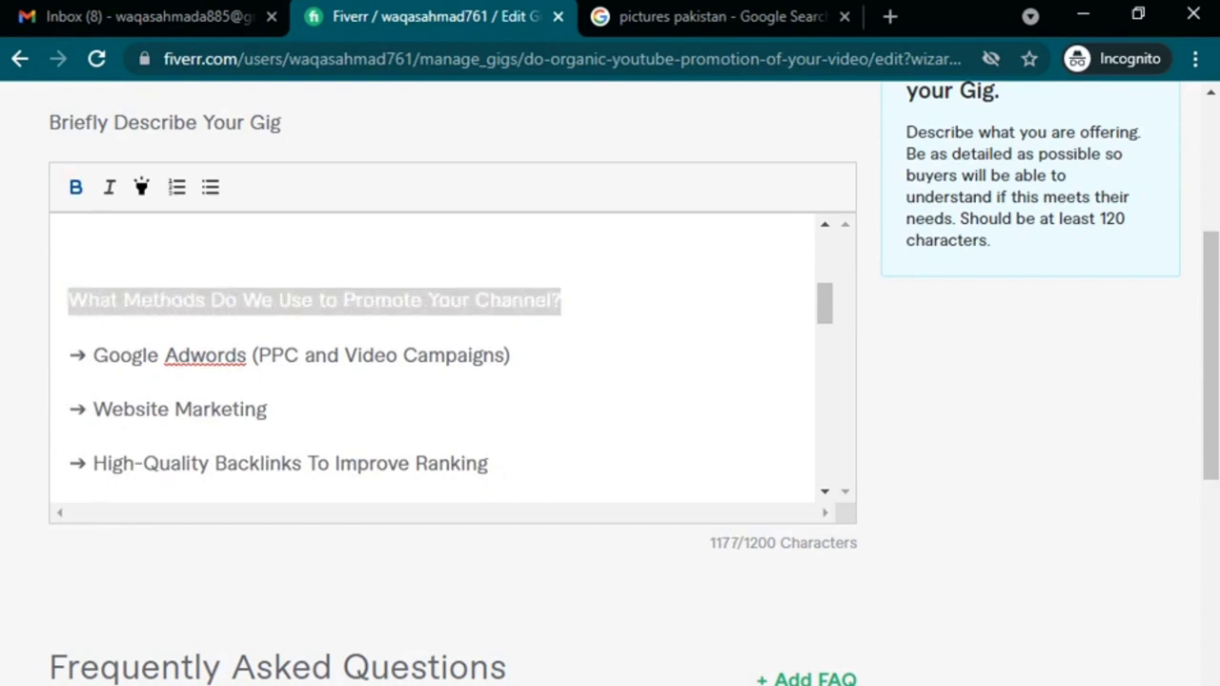
key("ctrl+b")
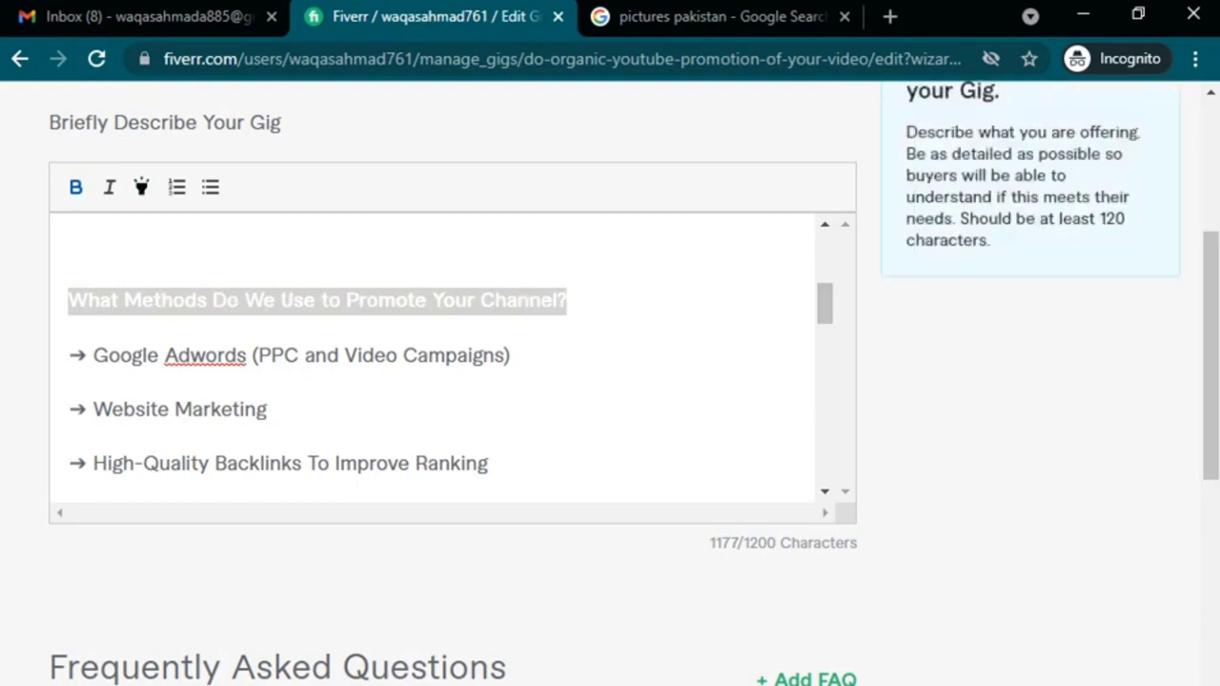
Step: Delete the empty lines above the heading and between the opening paragraphs
scroll(439, 358, "up", 3)
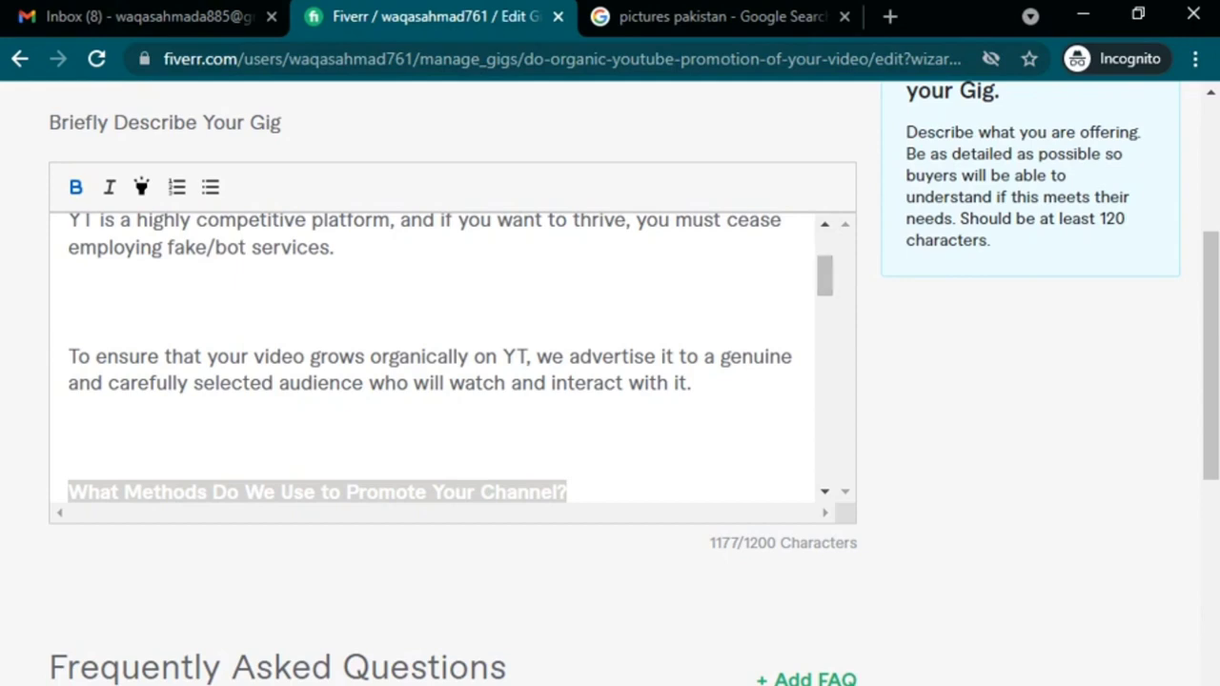
left_click(69, 438)
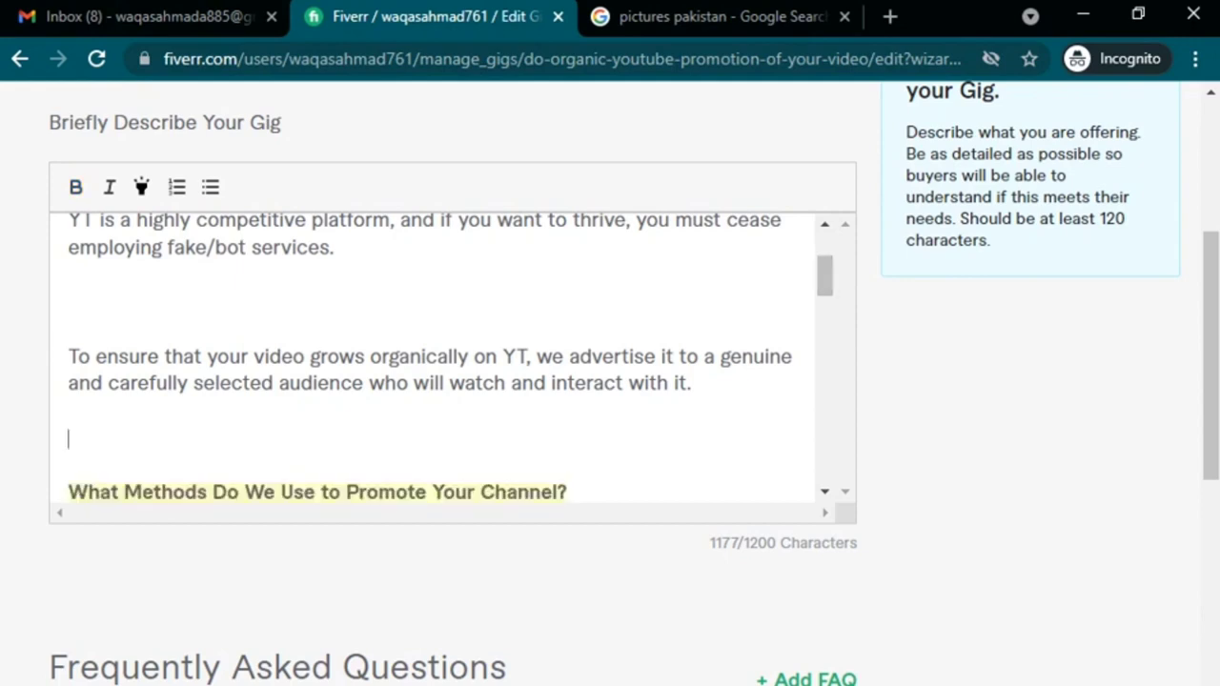
key("BackSpace")
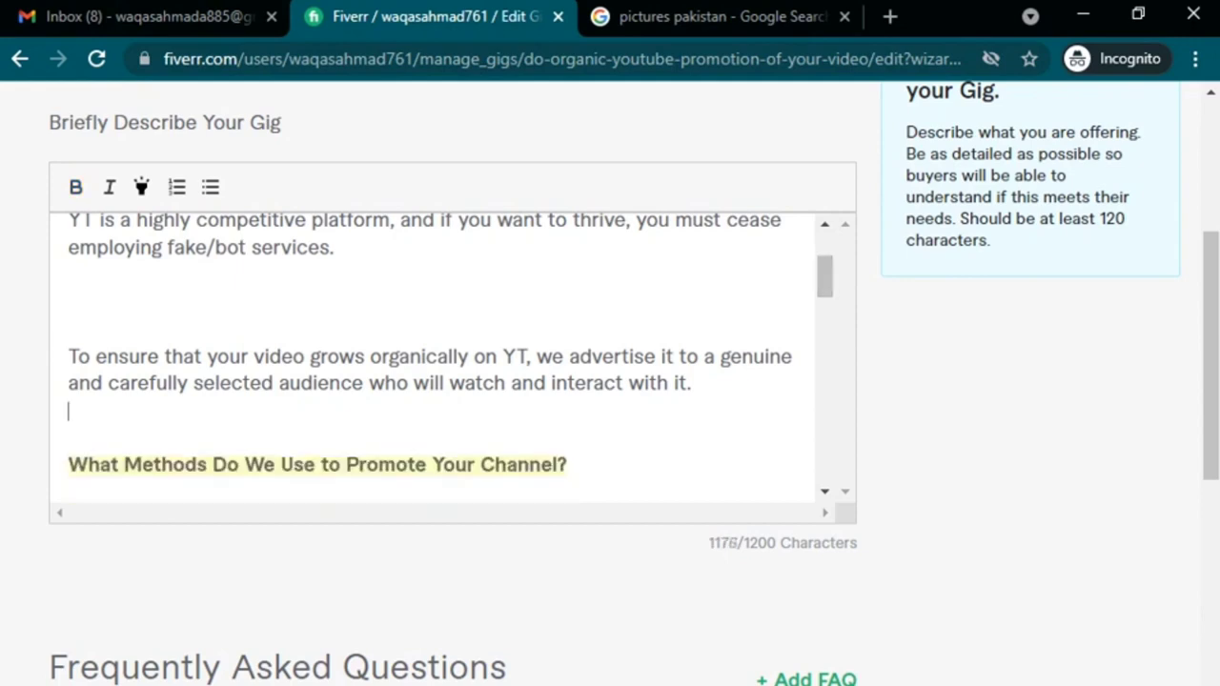
left_click(69, 301)
key("BackSpace")
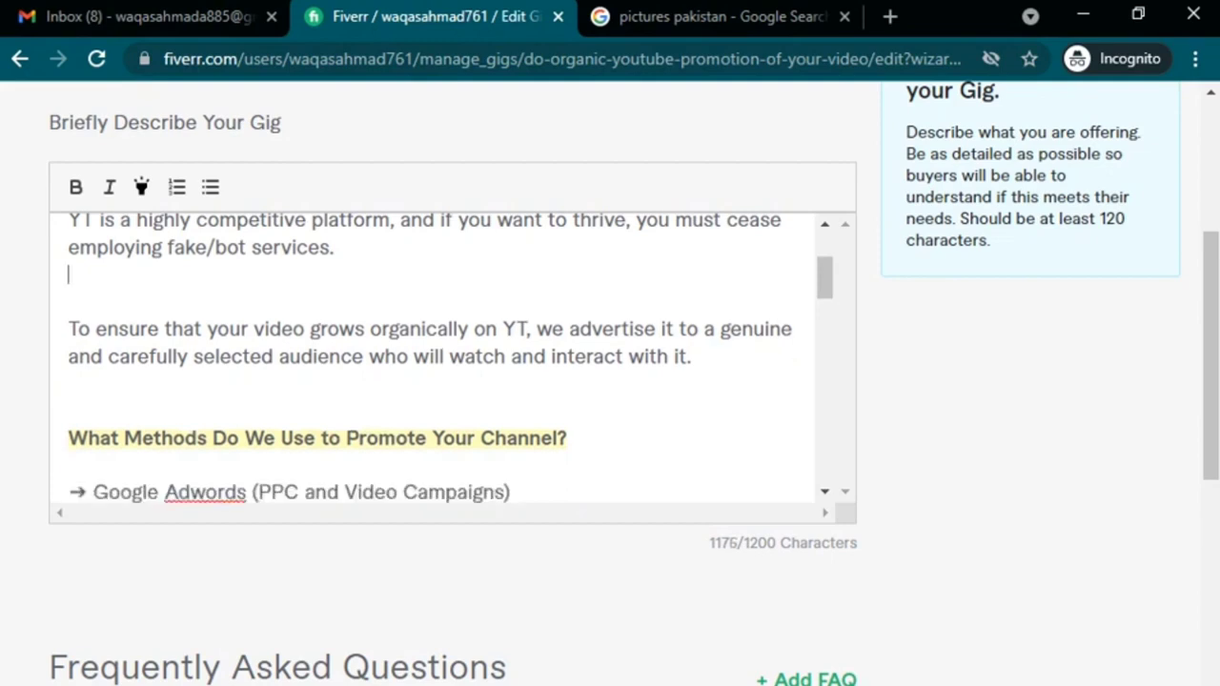
key("BackSpace")
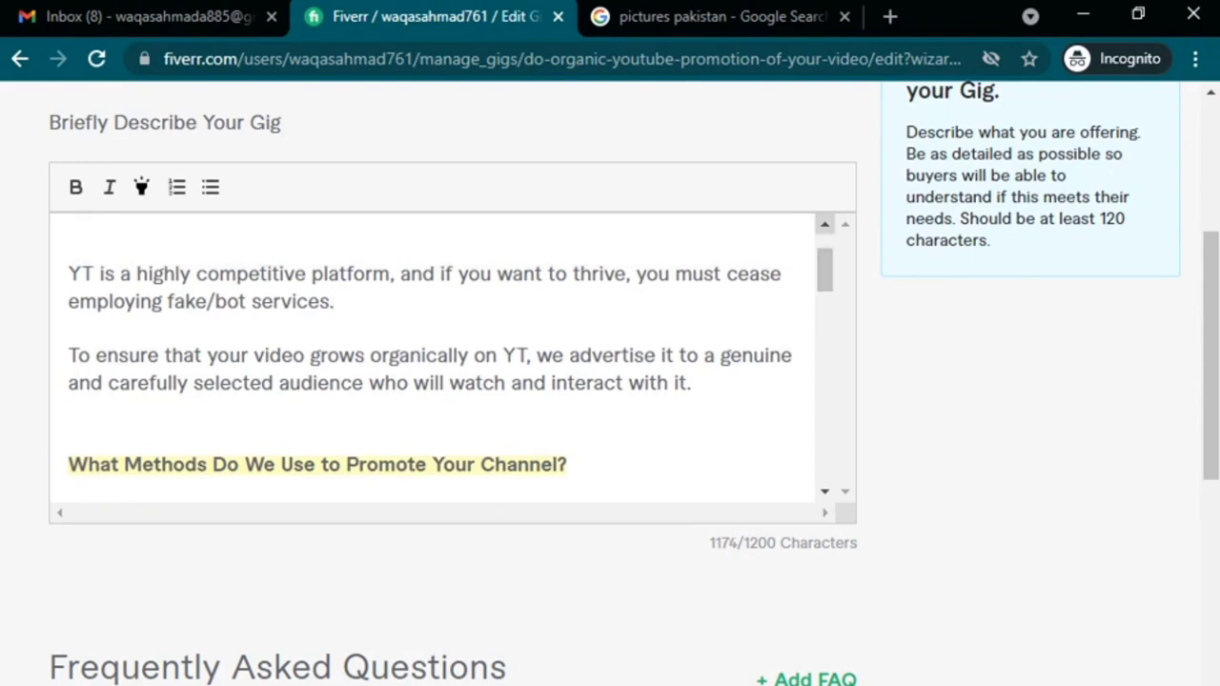
scroll(438, 358, "up", 1)
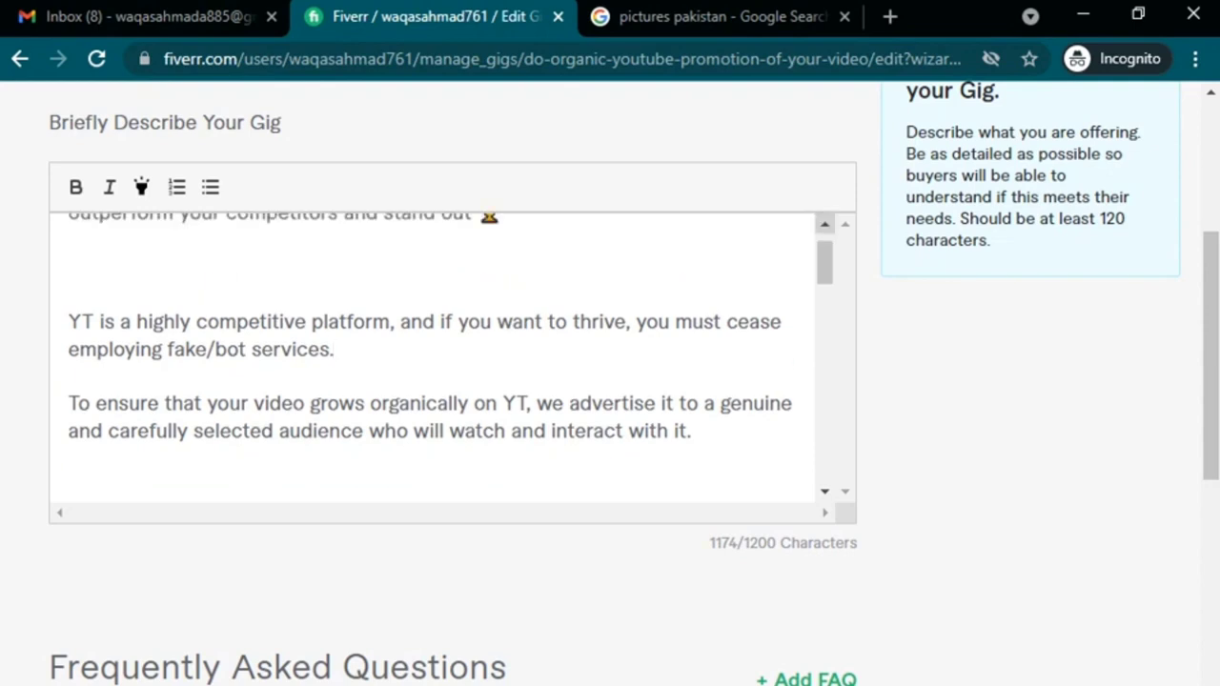
scroll(439, 358, "up", 1)
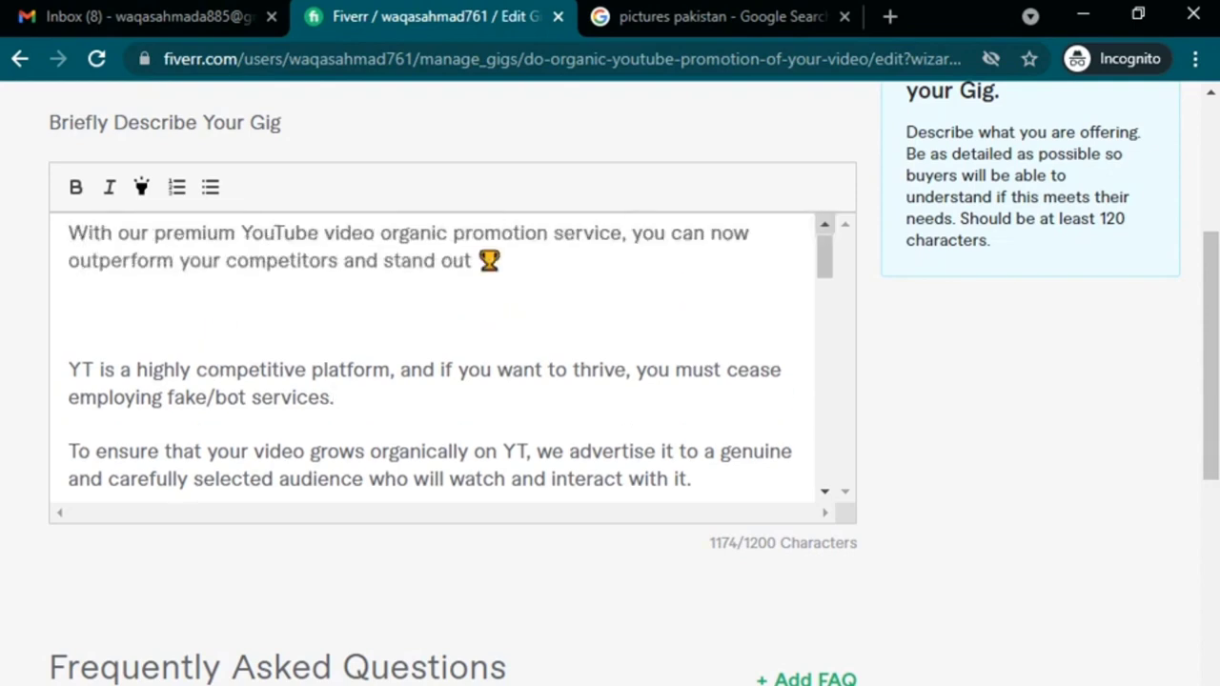
scroll(438, 358, "up", 1)
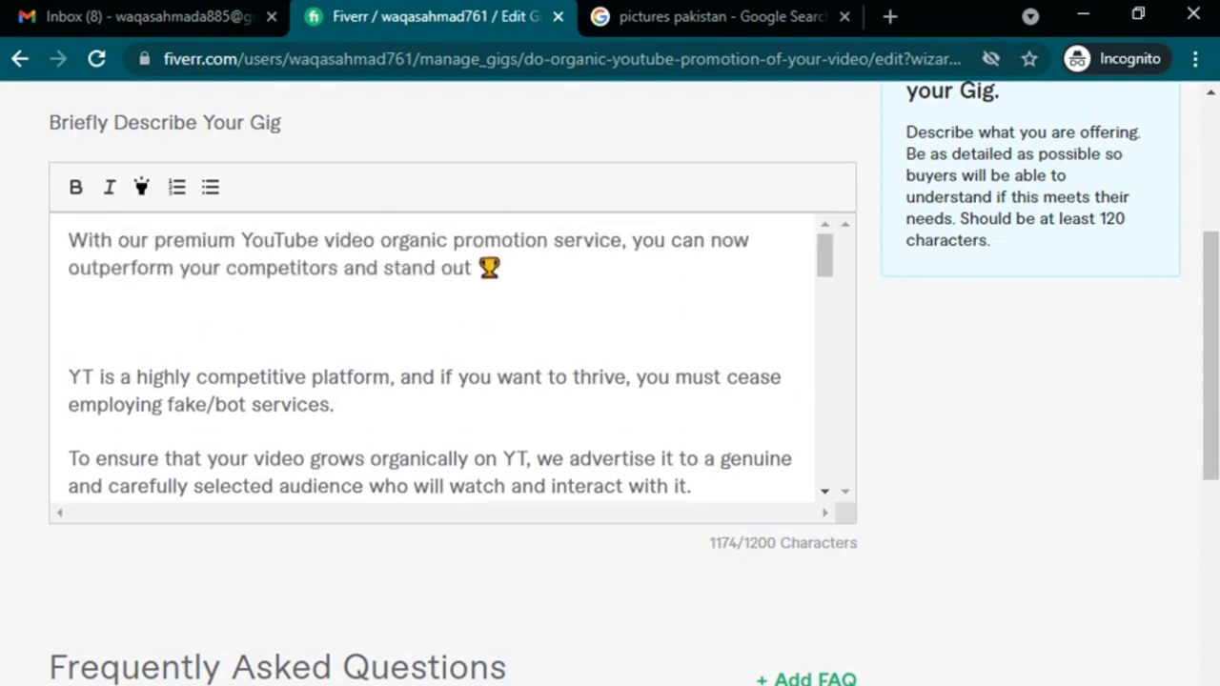
key("BackSpace")
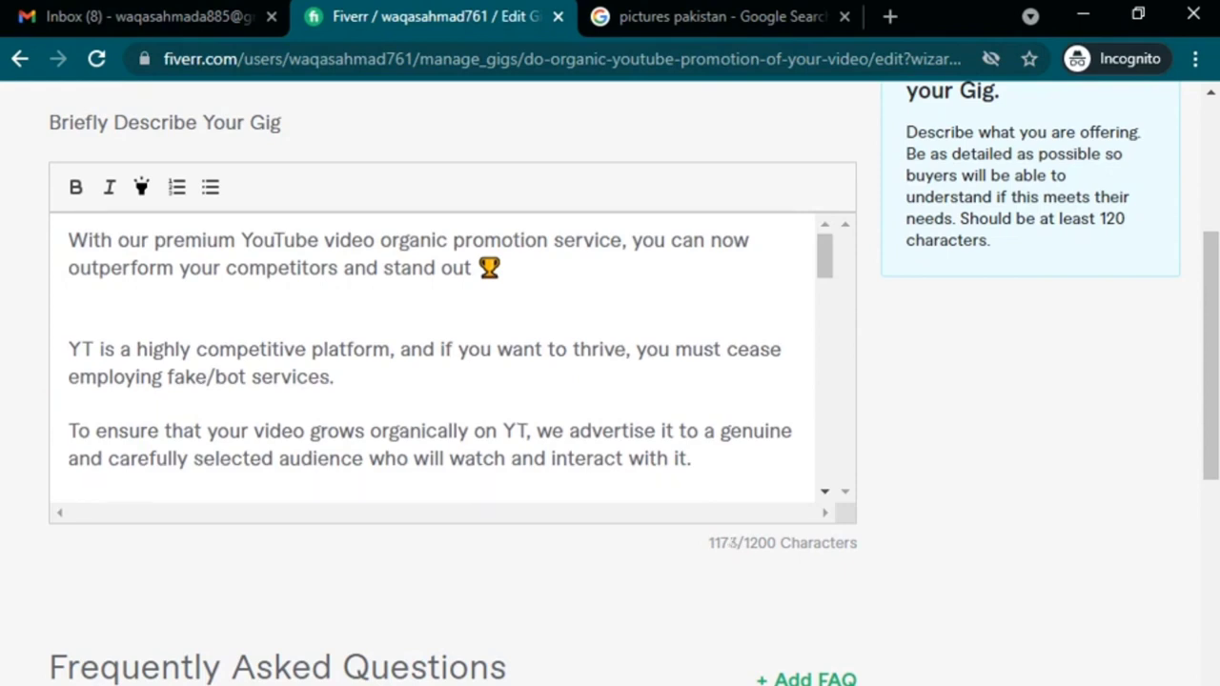
key("BackSpace")
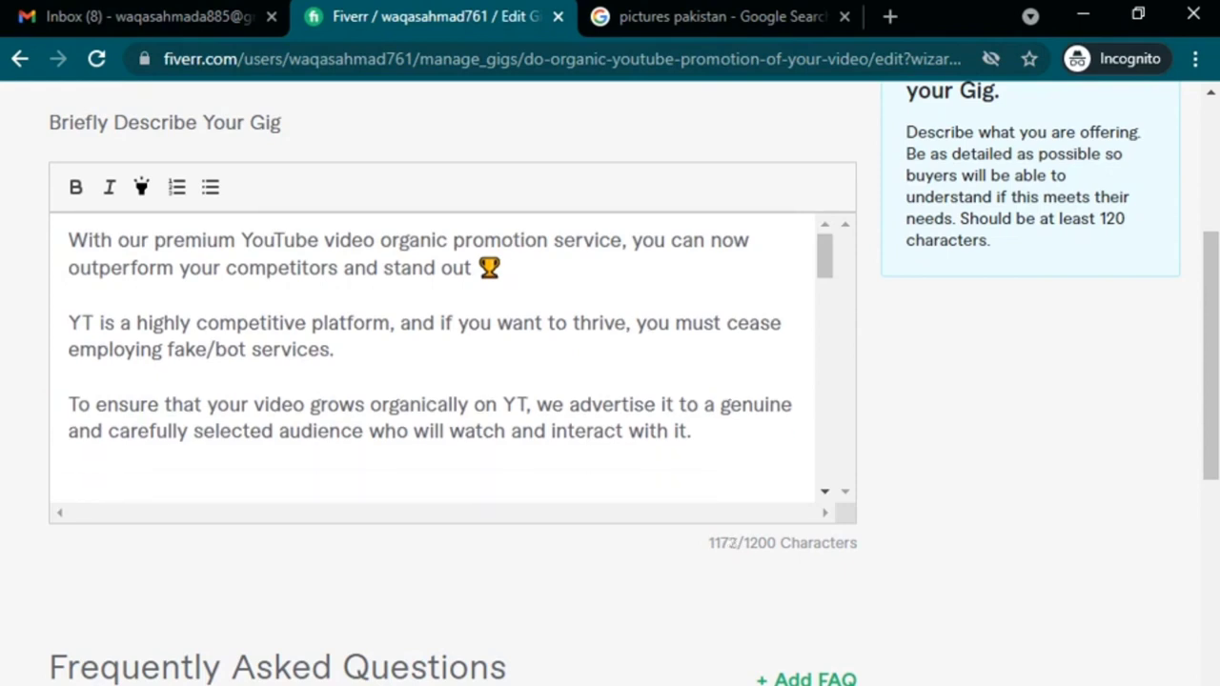
Step: Make the opening paragraph of the description bold and italic
left_click_drag(508, 268, 67, 240)
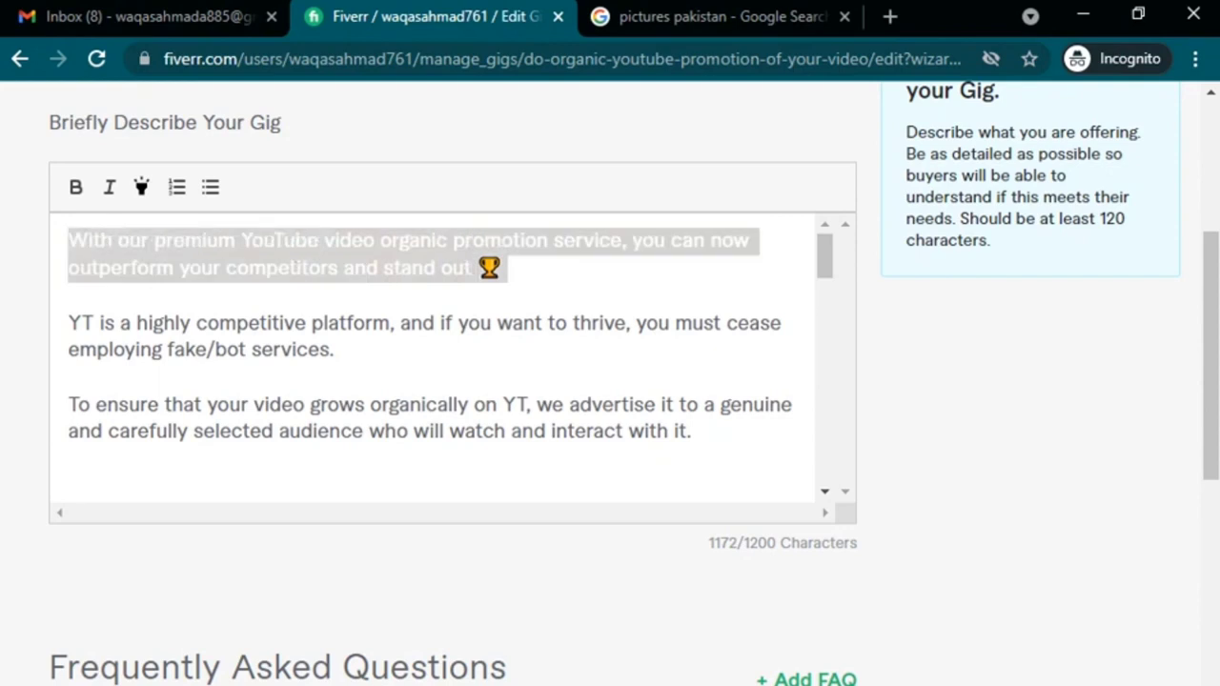
key("ctrl+i")
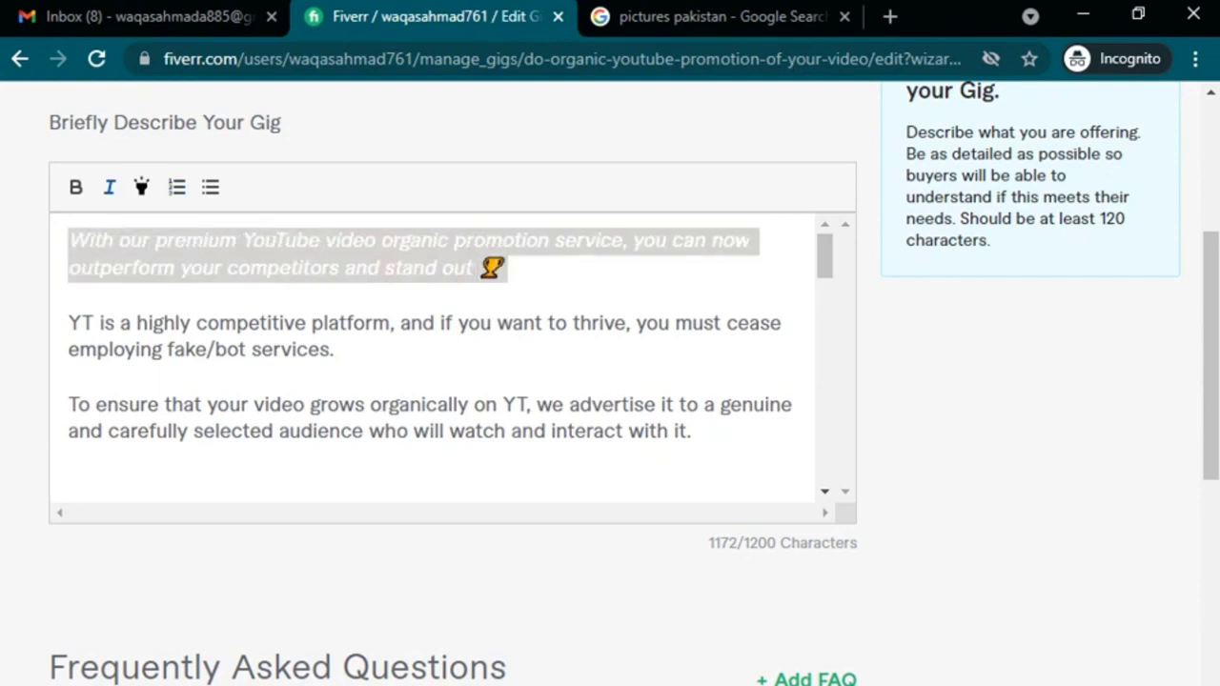
key("ctrl+b")
Step: Scroll down in the editor until the 'Please Note ->' line is visible
left_click(227, 350)
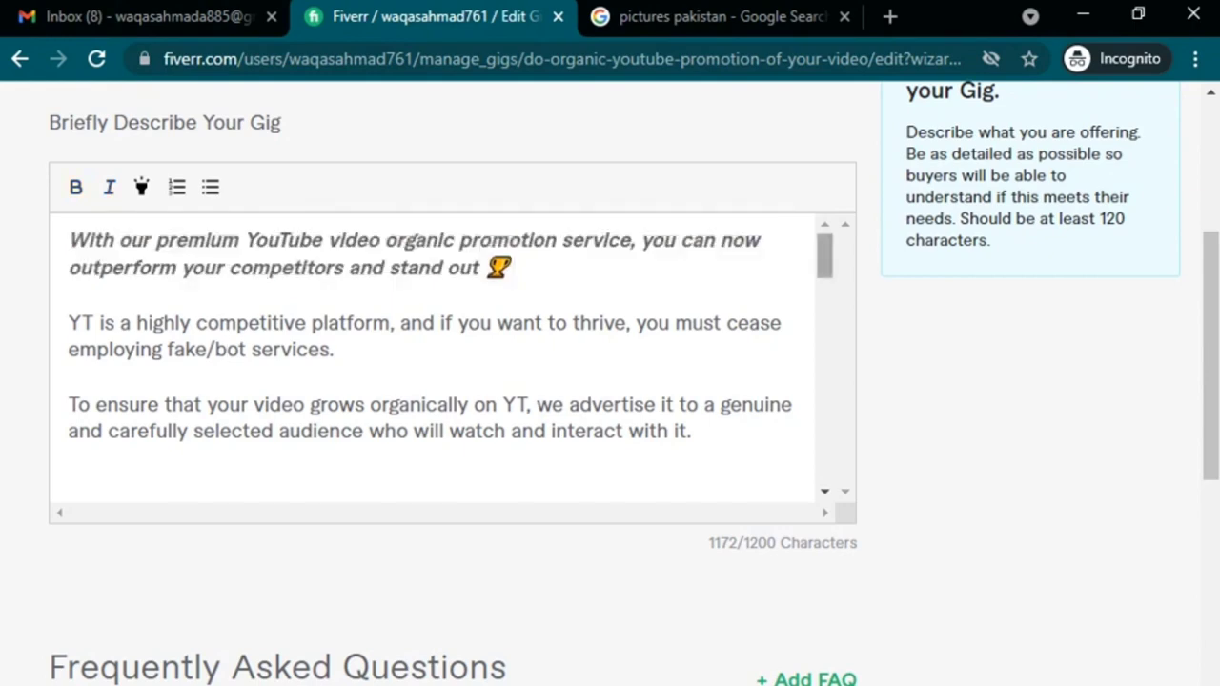
scroll(439, 357, "down", 8)
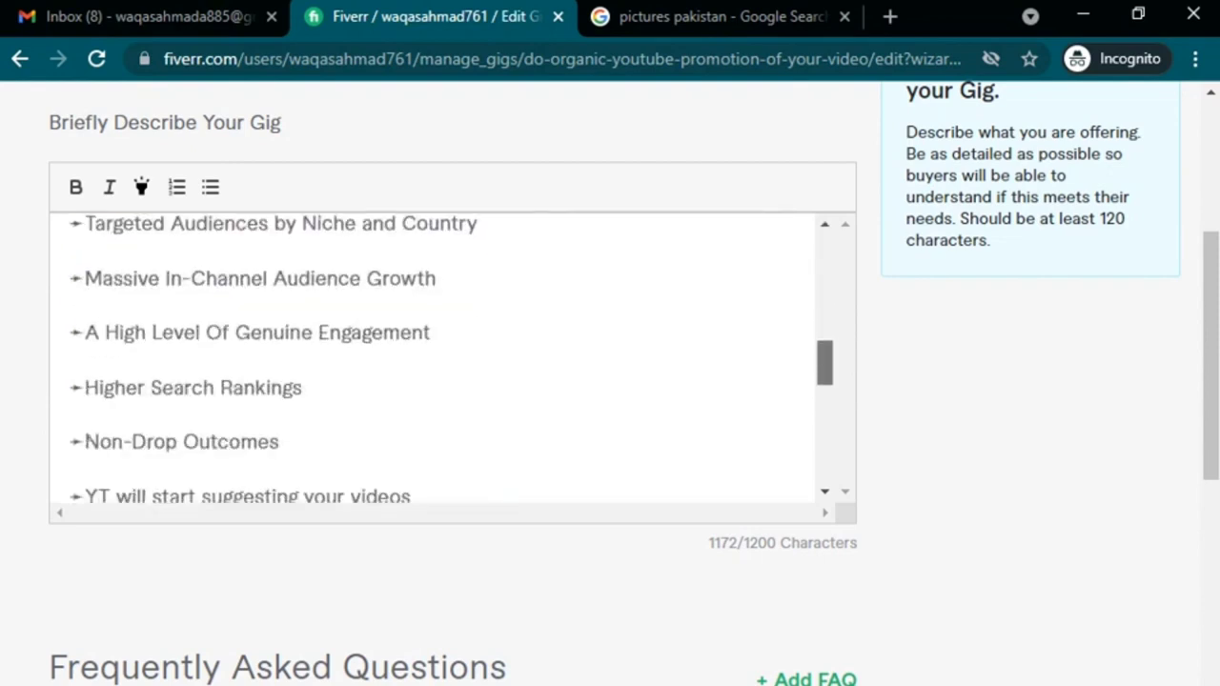
scroll(439, 357, "down", 3)
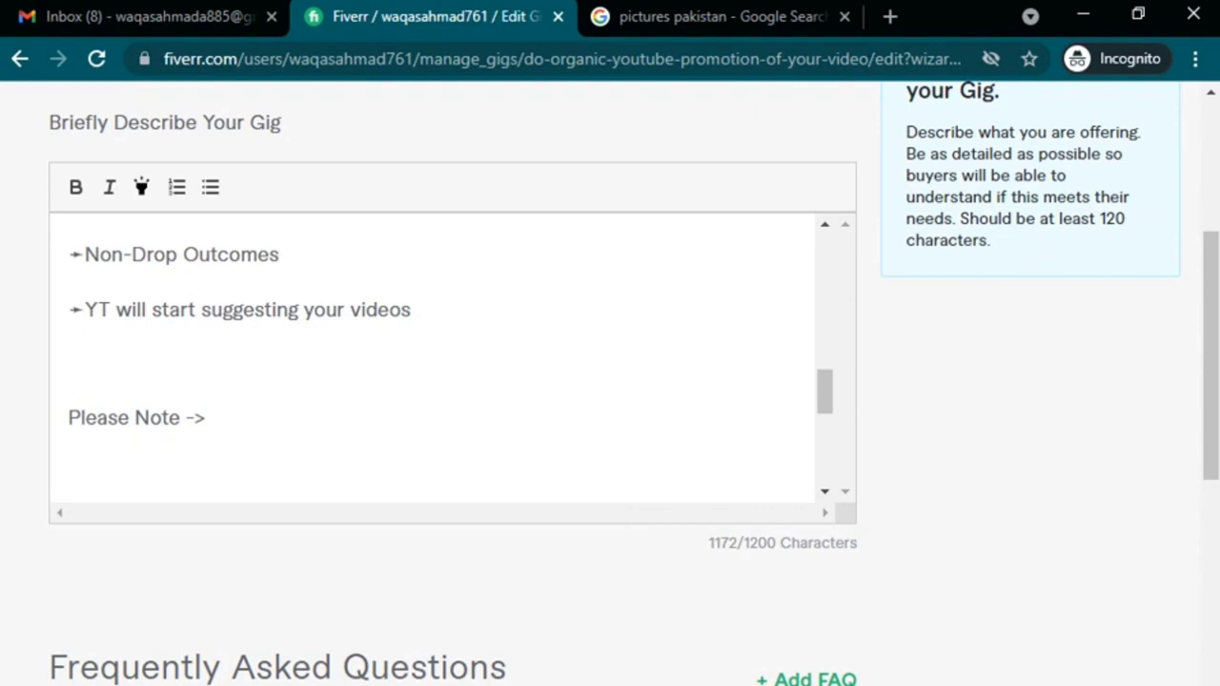
Step: Give the 'Please Note ->' heading a yellow highlight and remove the blank line beneath it
key("shift+Left")
key("shift+Left")
key("shift+Left")
key("shift+Left")
key("shift+Left")
key("shift+Left")
key("shift+Left")
key("shift+Left")
key("shift+Left")
key("shift+Left")
key("shift+Left")
key("shift+Left")
key("shift+Left")
key("shift+Left")
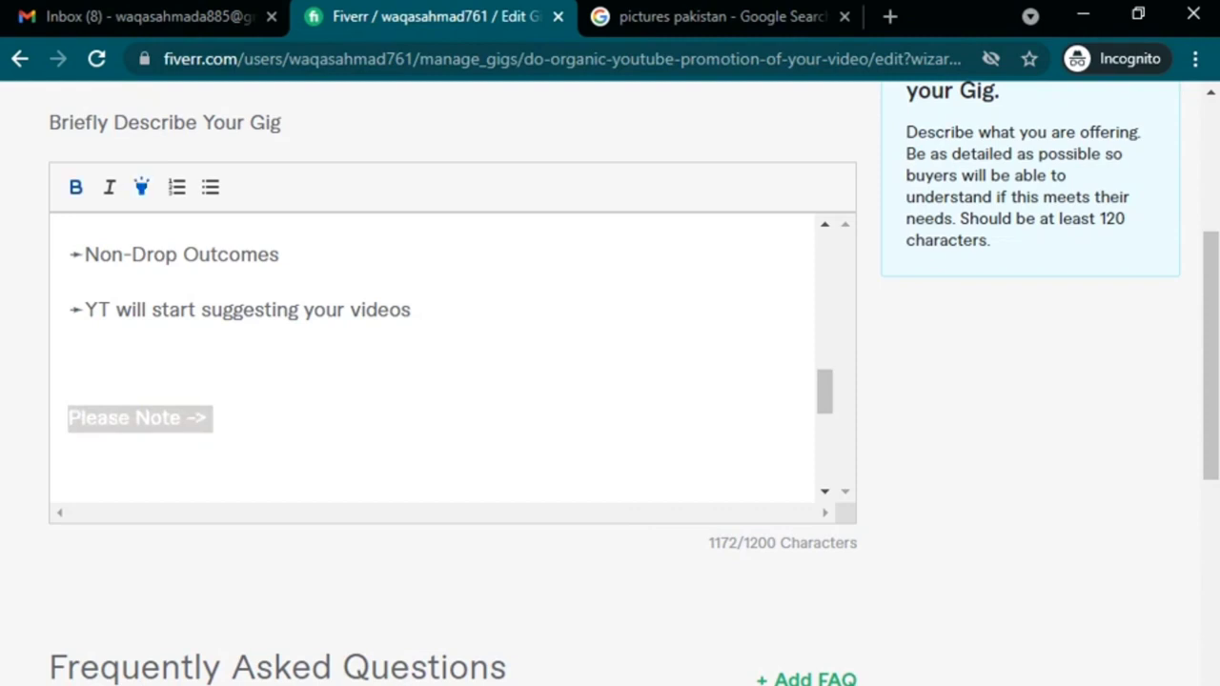
scroll(434, 357, "down", 1)
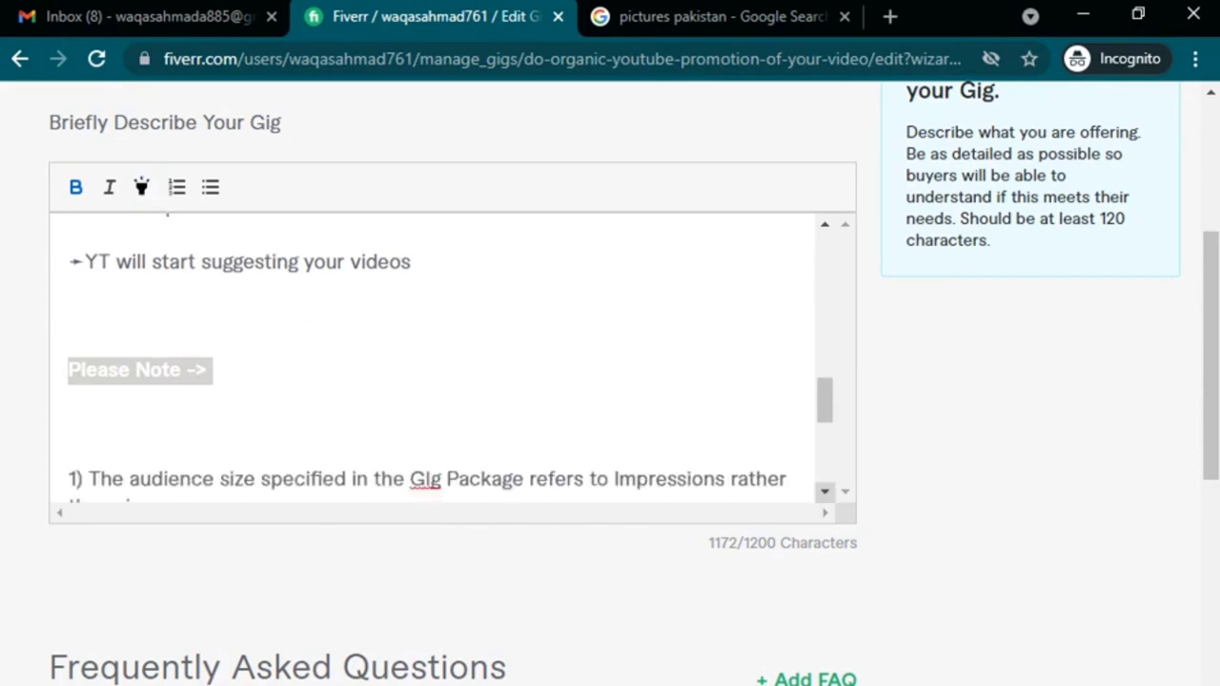
left_click(69, 423)
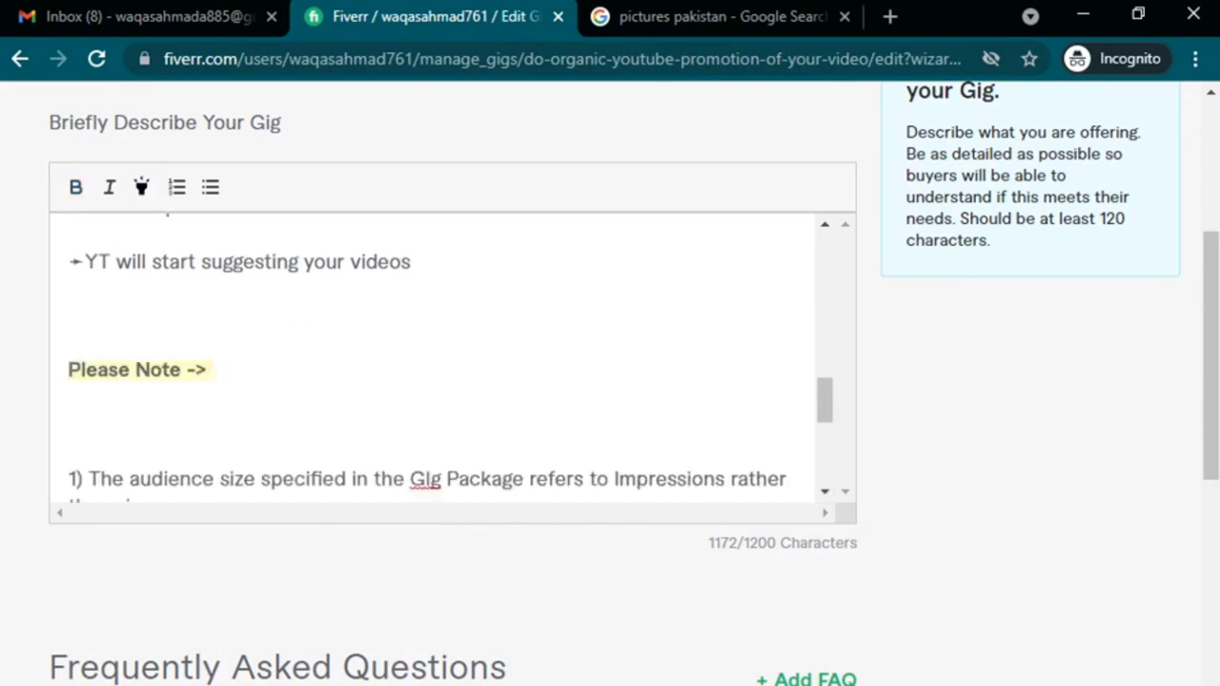
key("BackSpace")
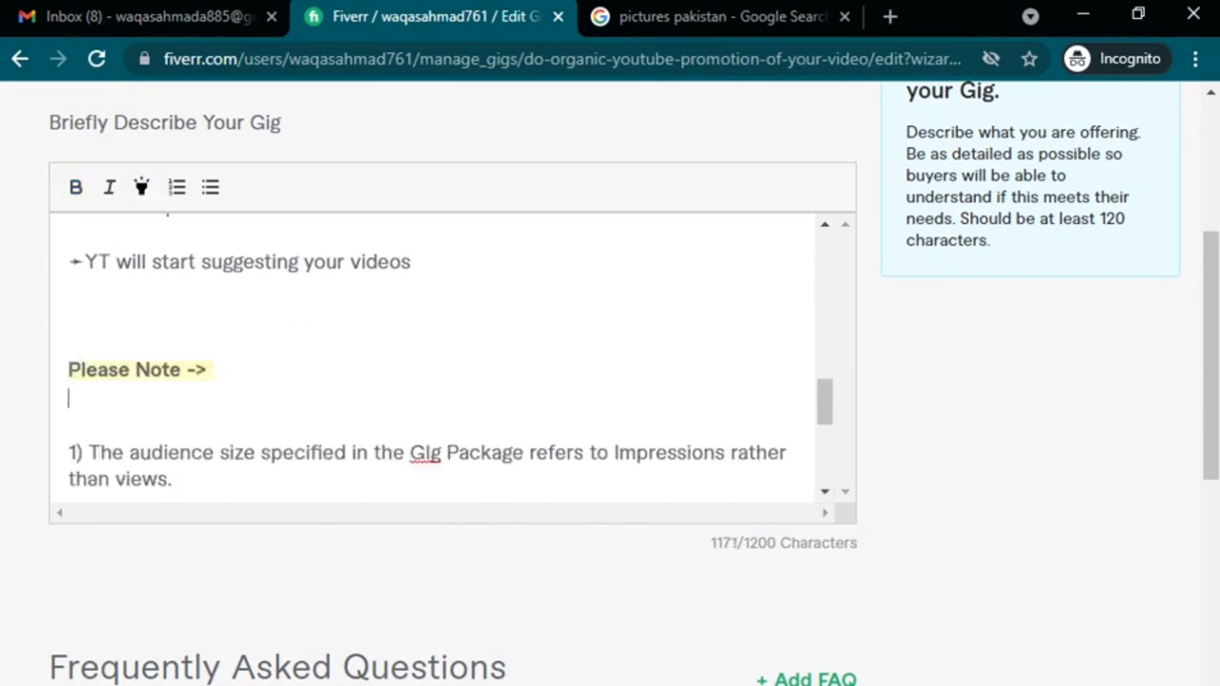
key("BackSpace")
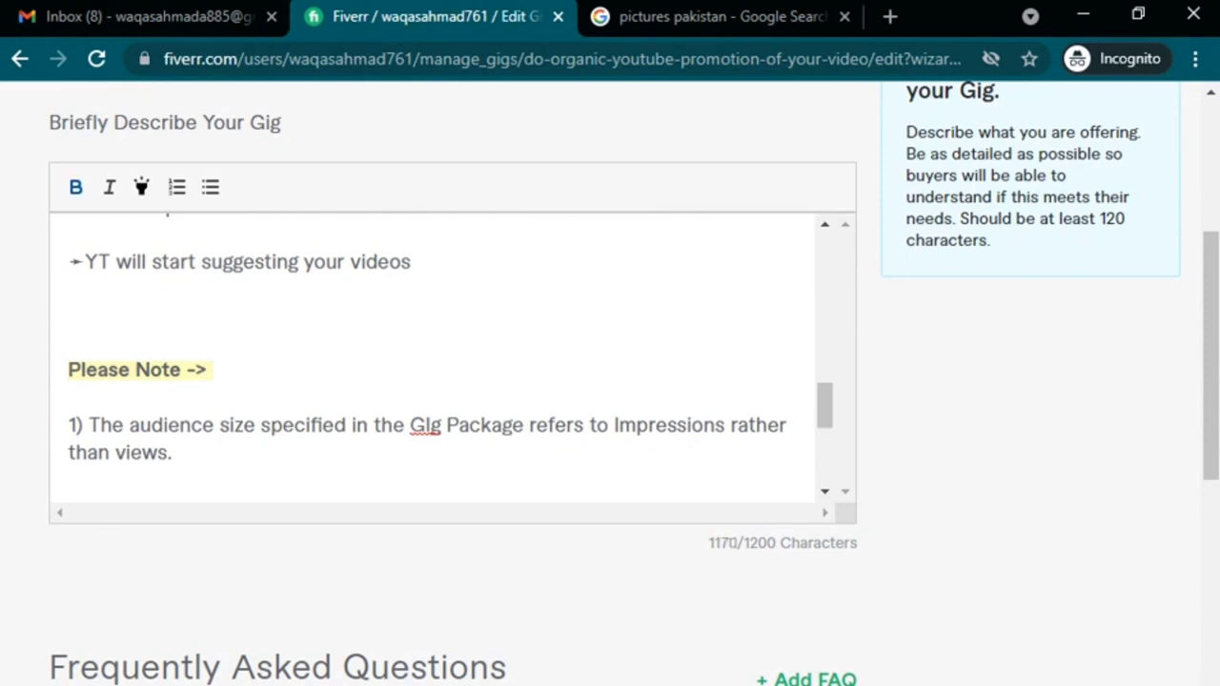
left_click(825, 491)
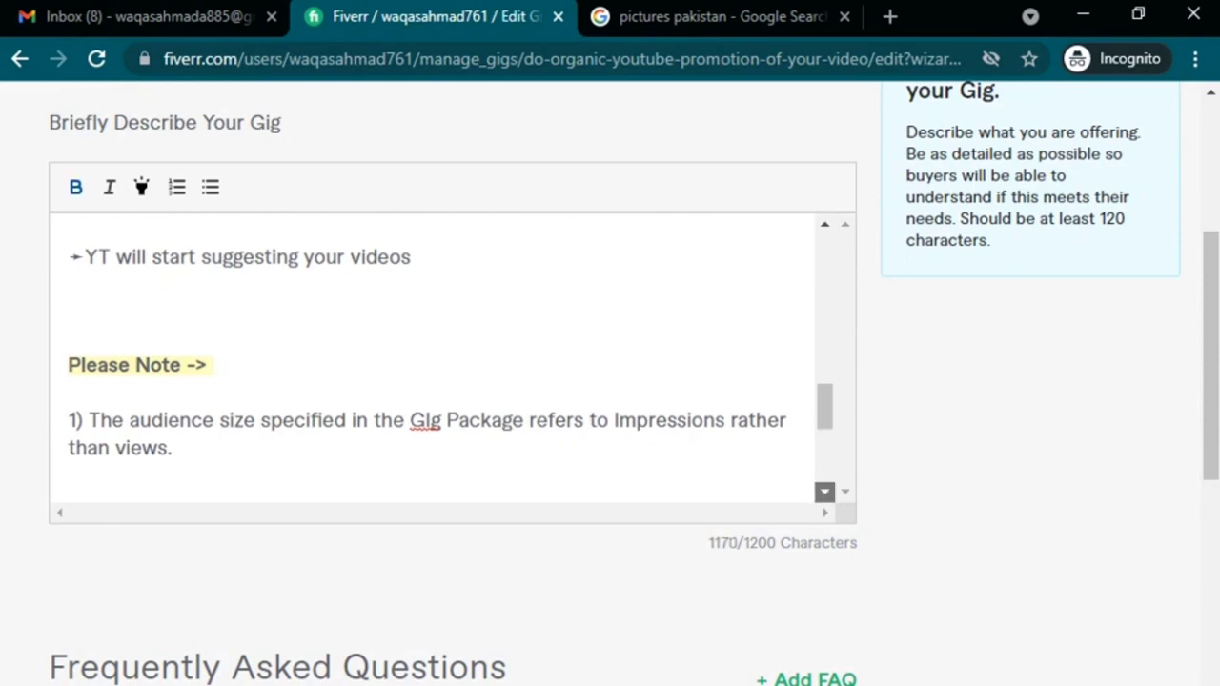
left_click(825, 491)
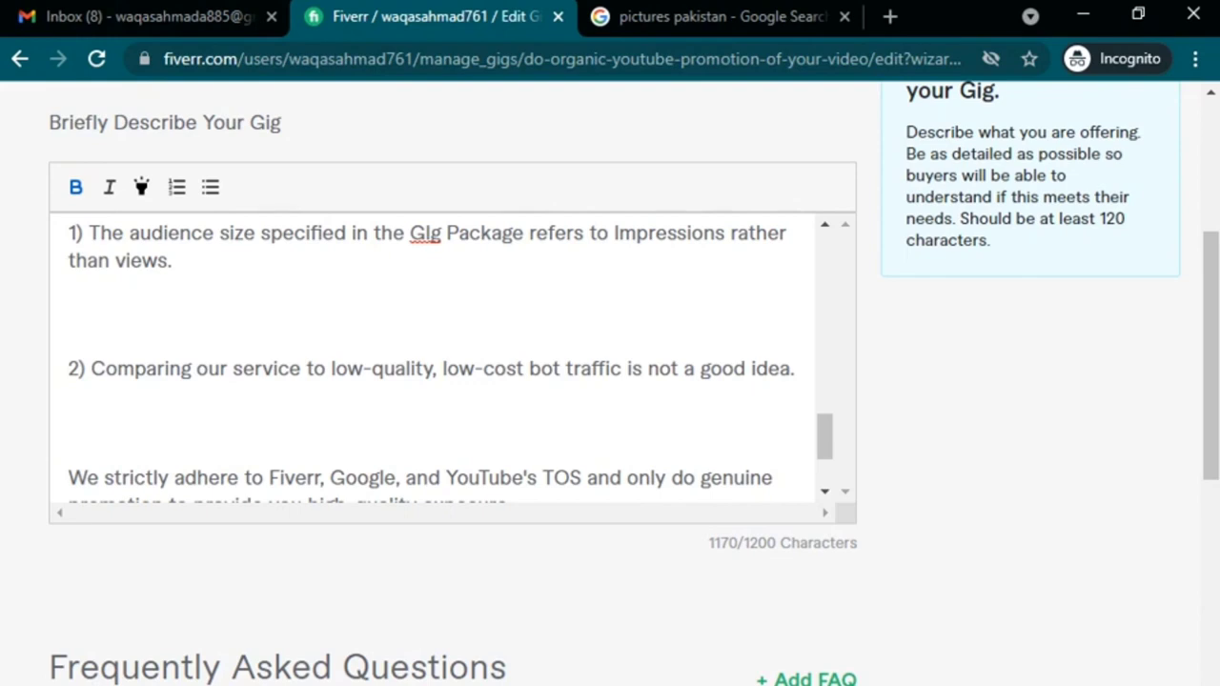
Step: Delete the empty lines above and below item 2)
key("BackSpace")
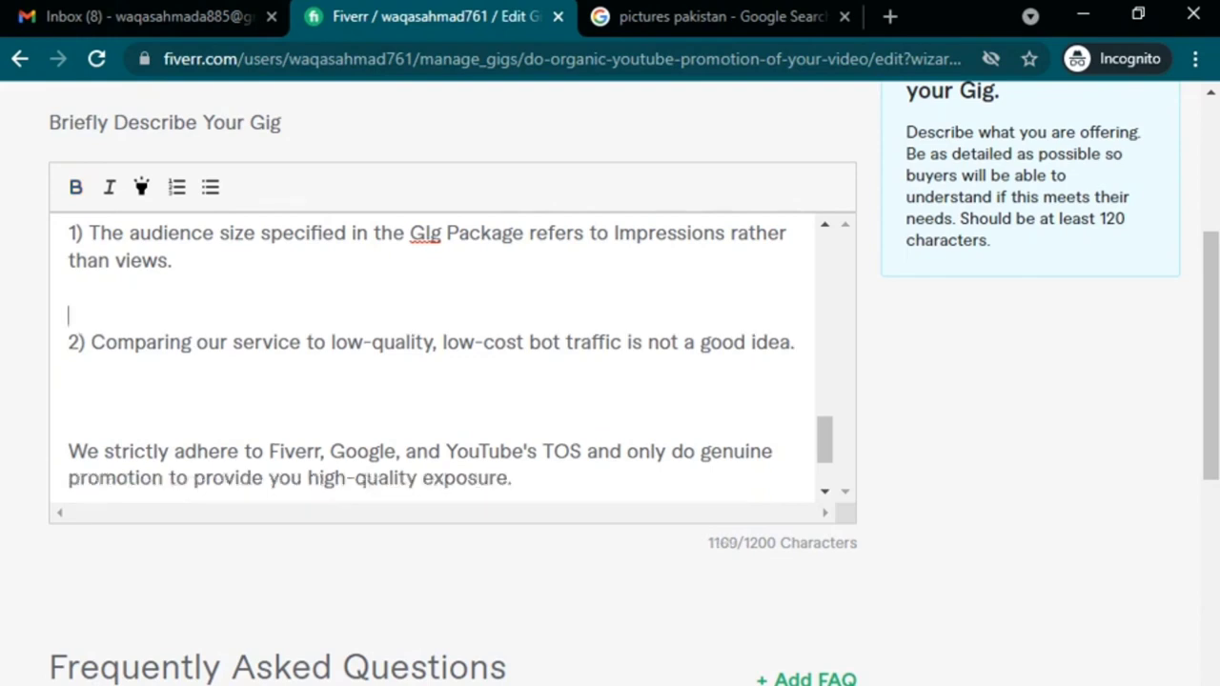
left_click(69, 369)
key("BackSpace")
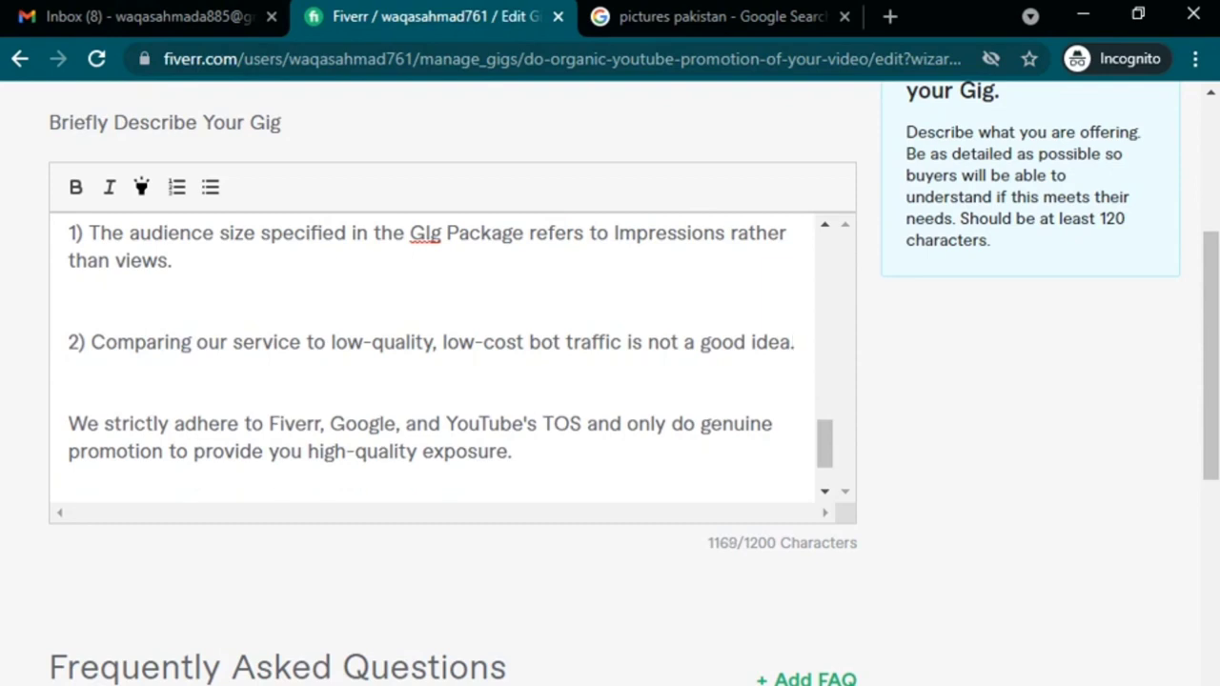
left_click(69, 369)
Step: Make the TOS compliance paragraph bold
left_click_drag(512, 451, 88, 425)
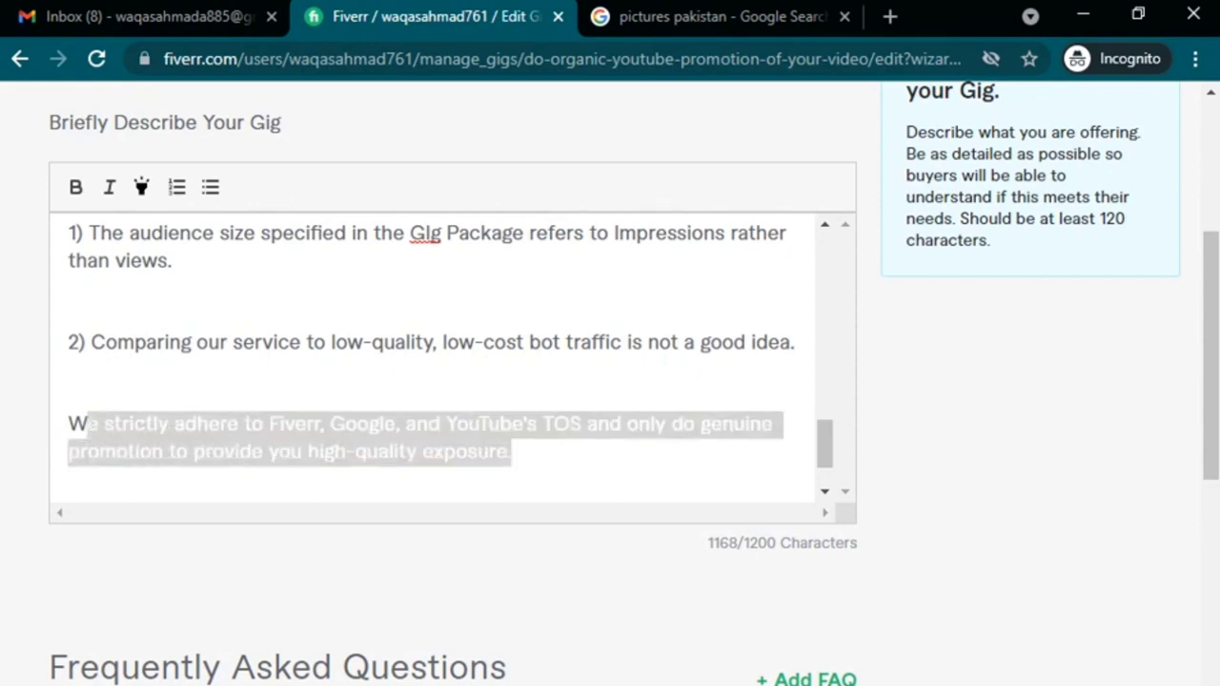
left_click_drag(87, 424, 68, 424)
key("ctrl+b")
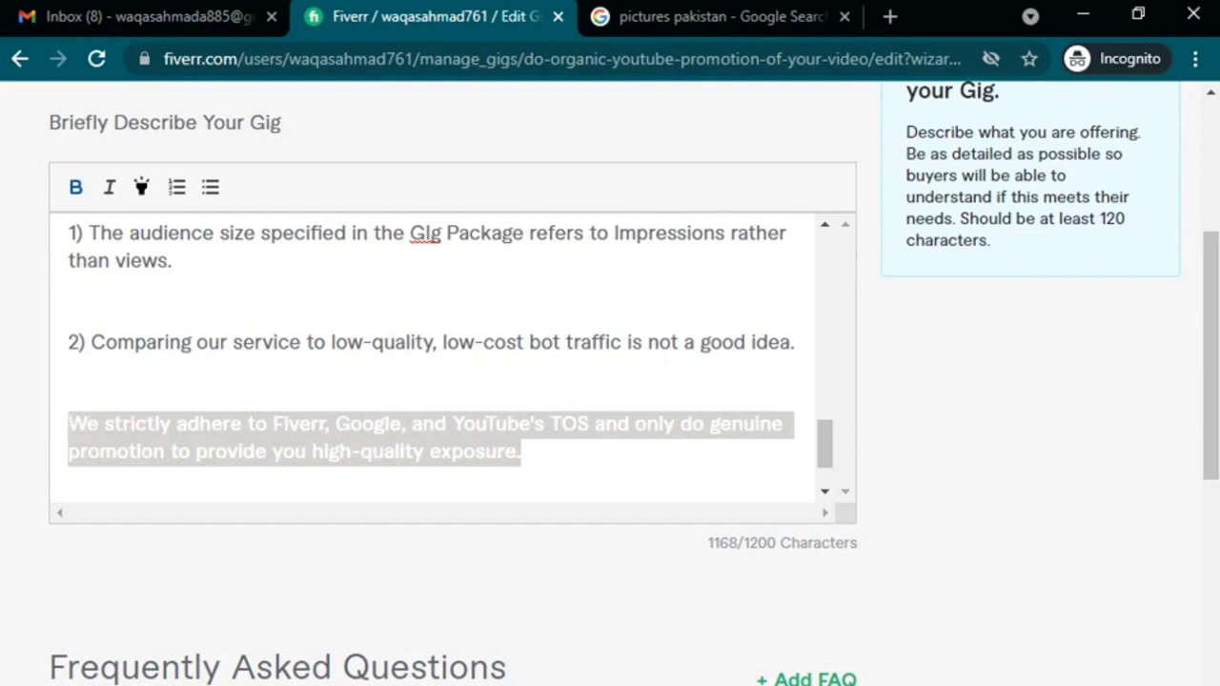
Step: Retype the closing line as 'Please get in touch with us before plac'
scroll(825, 491, "down", 1)
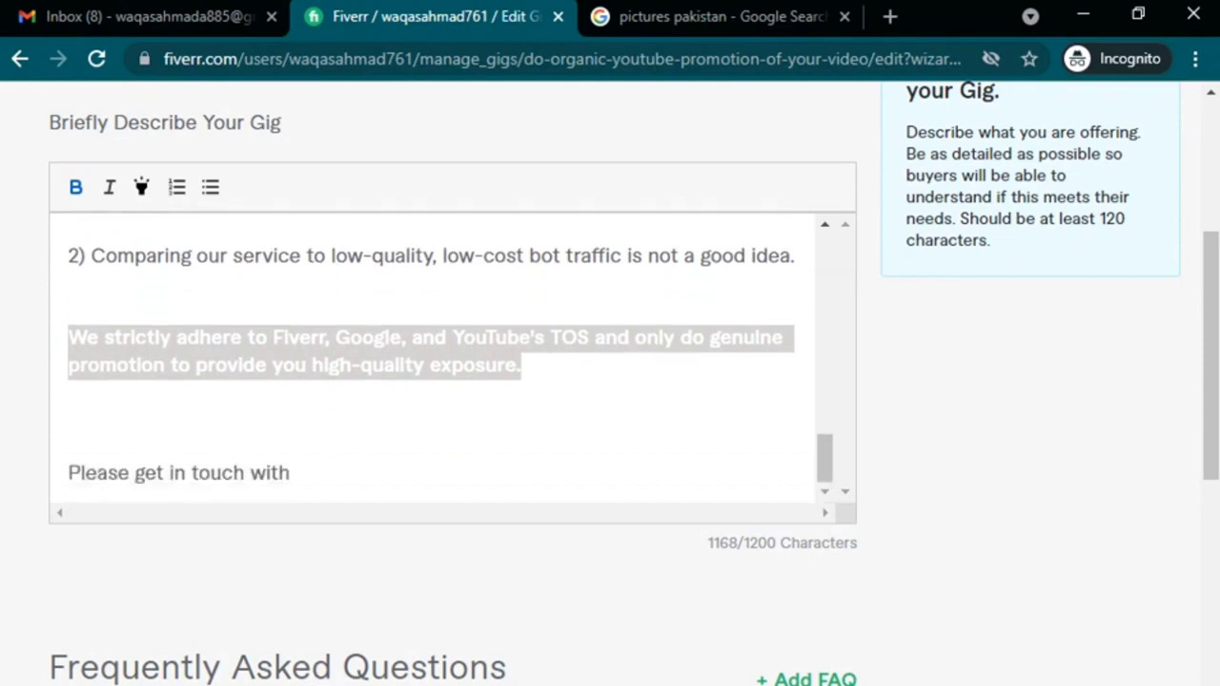
left_click_drag(296, 473, 67, 473)
key("BackSpace")
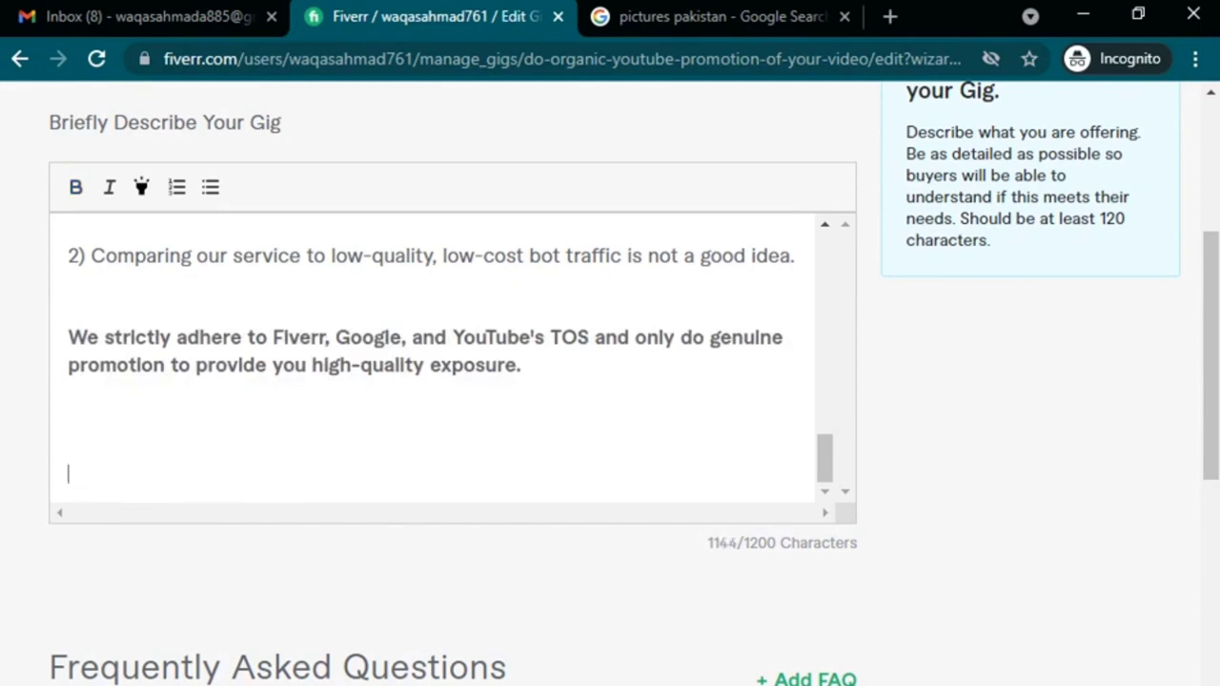
key("BackSpace")
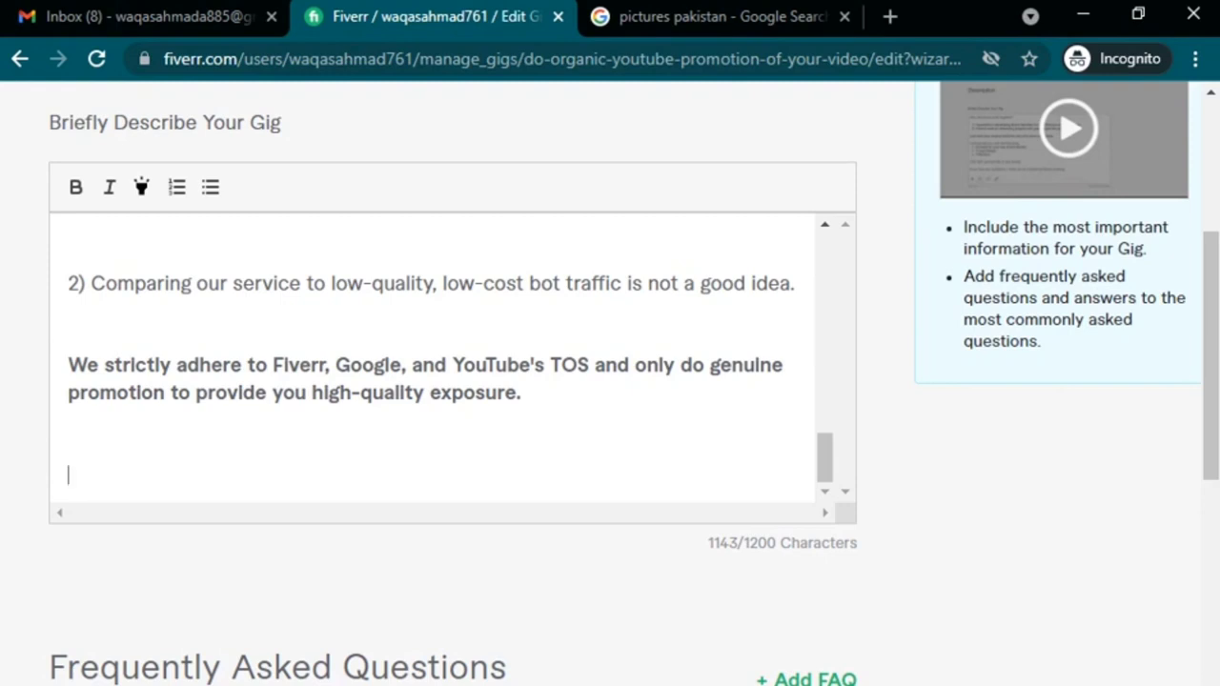
type("Please get in touch with us before plac")
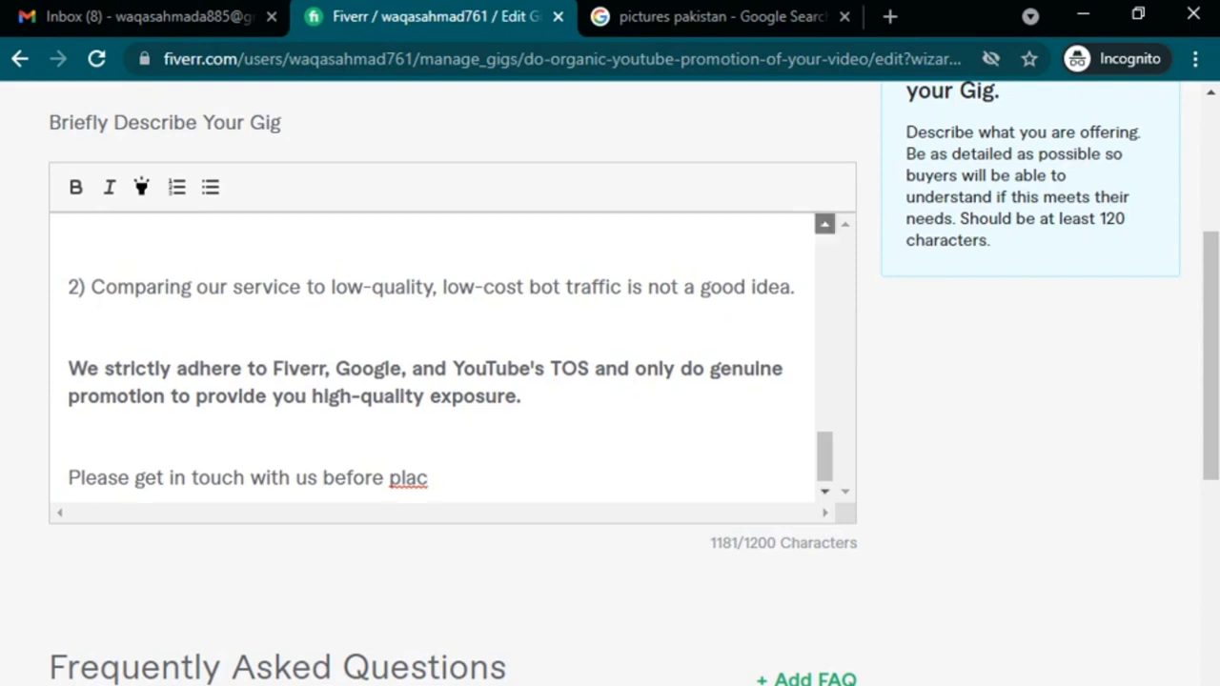
scroll(439, 353, "up", 1)
scroll(453, 350, "up", 2)
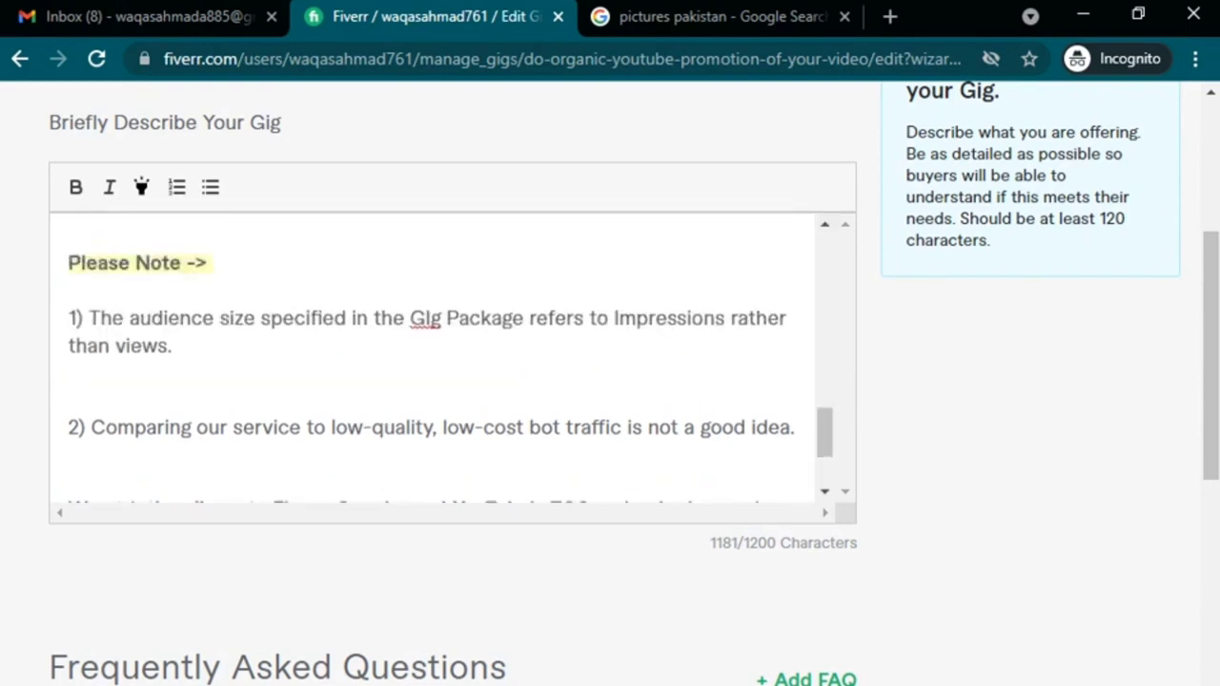
key("BackSpace")
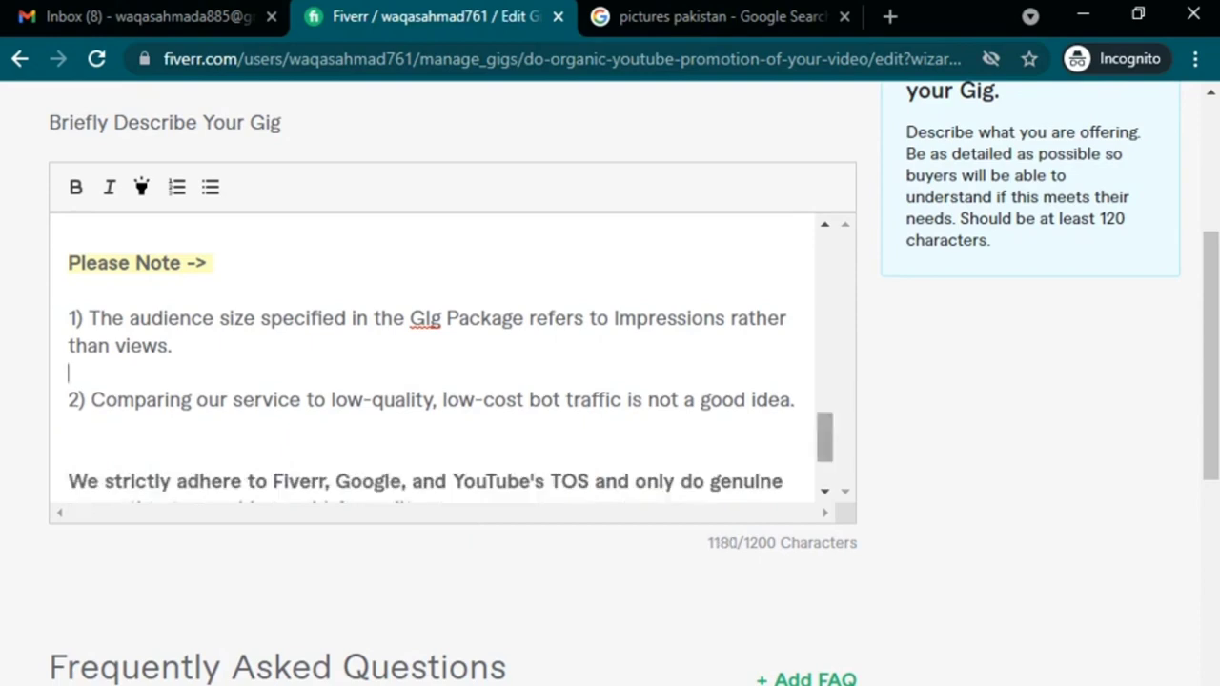
scroll(438, 362, "up", 1)
scroll(439, 362, "up", 5)
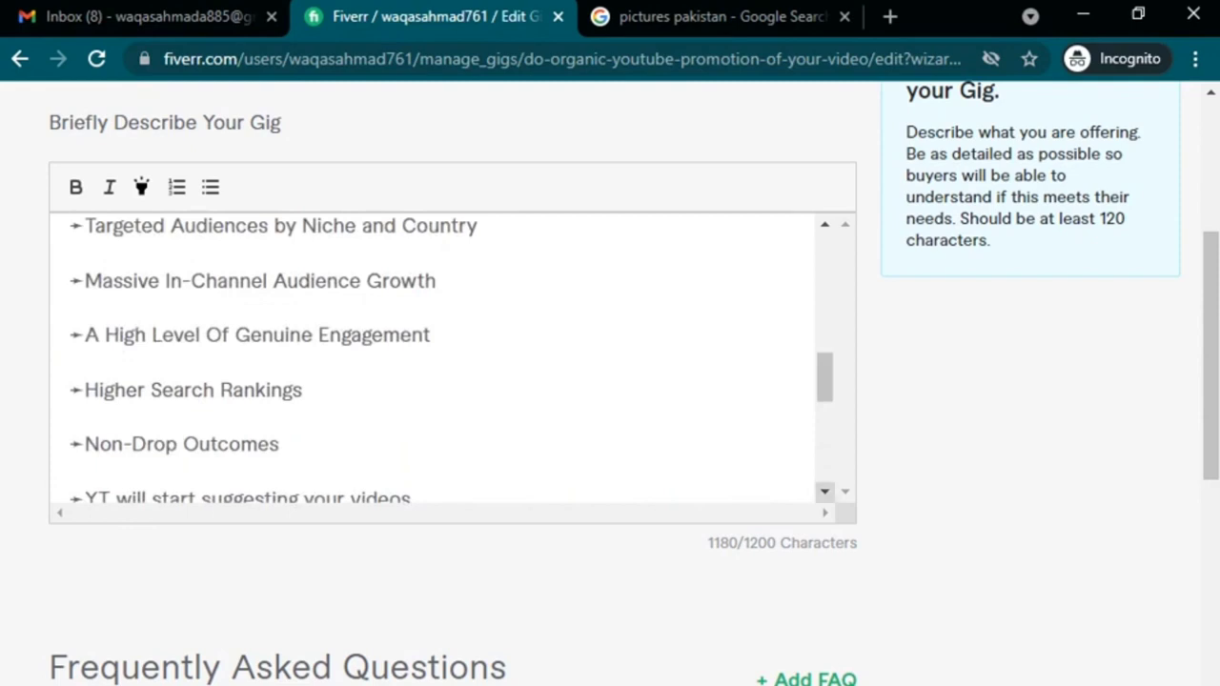
scroll(439, 363, "down", 3)
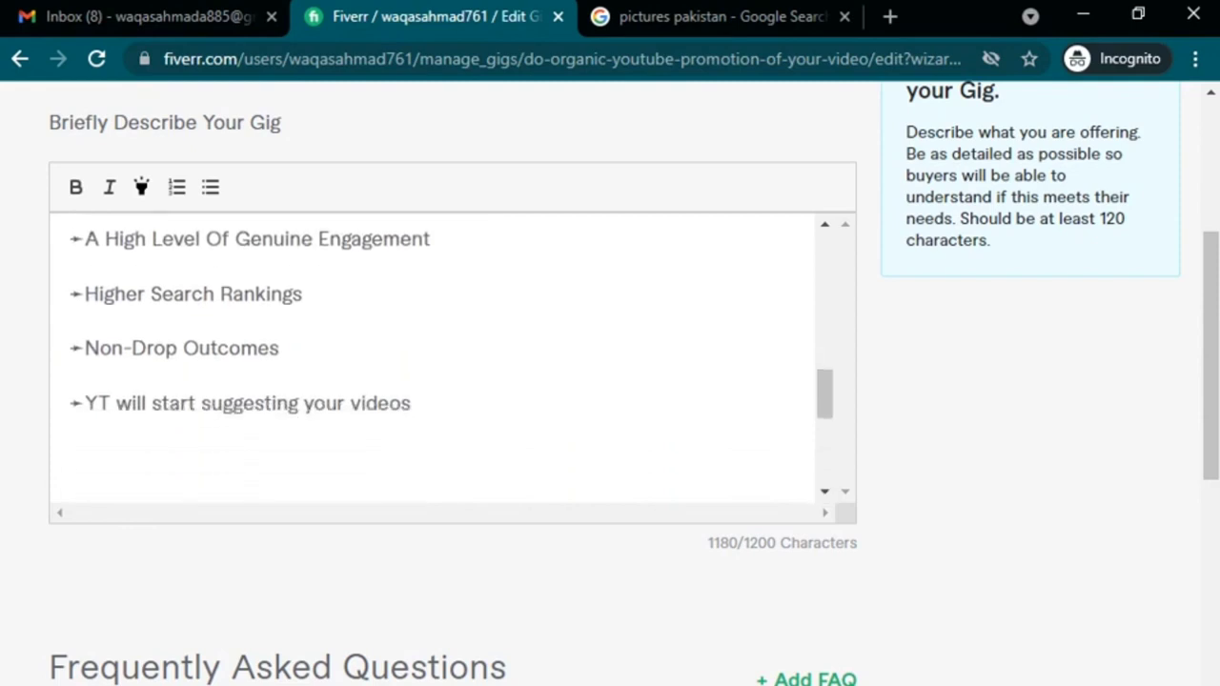
type("Please Note ->")
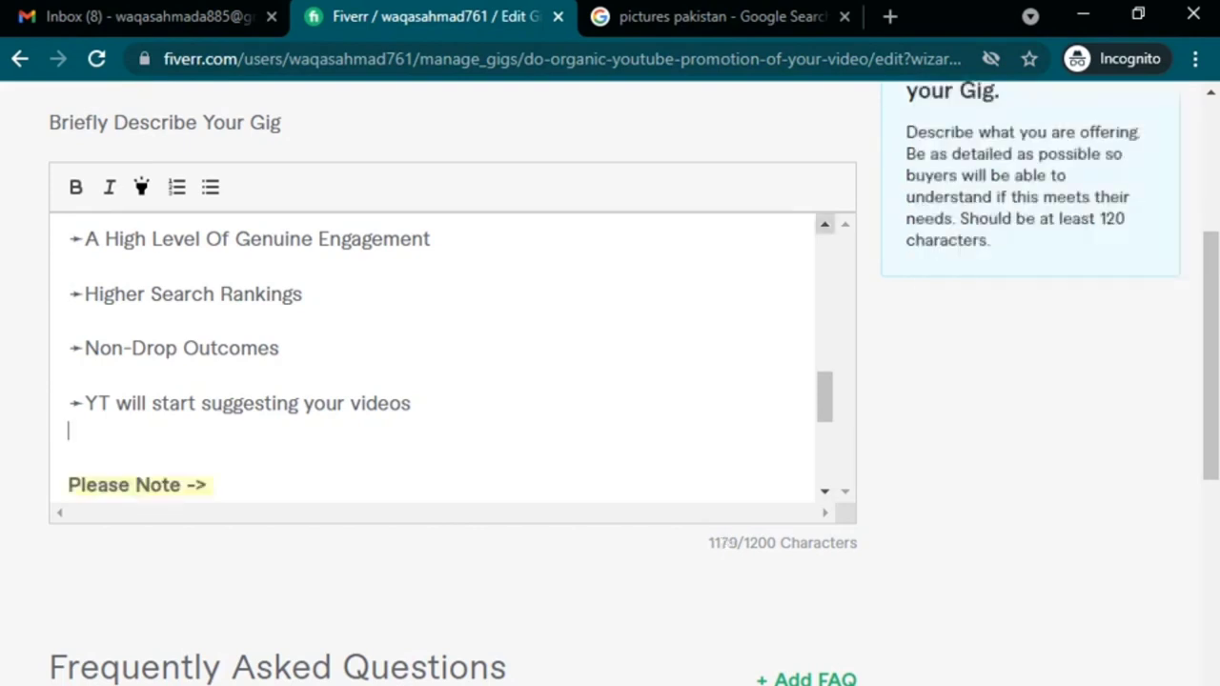
left_click(825, 223)
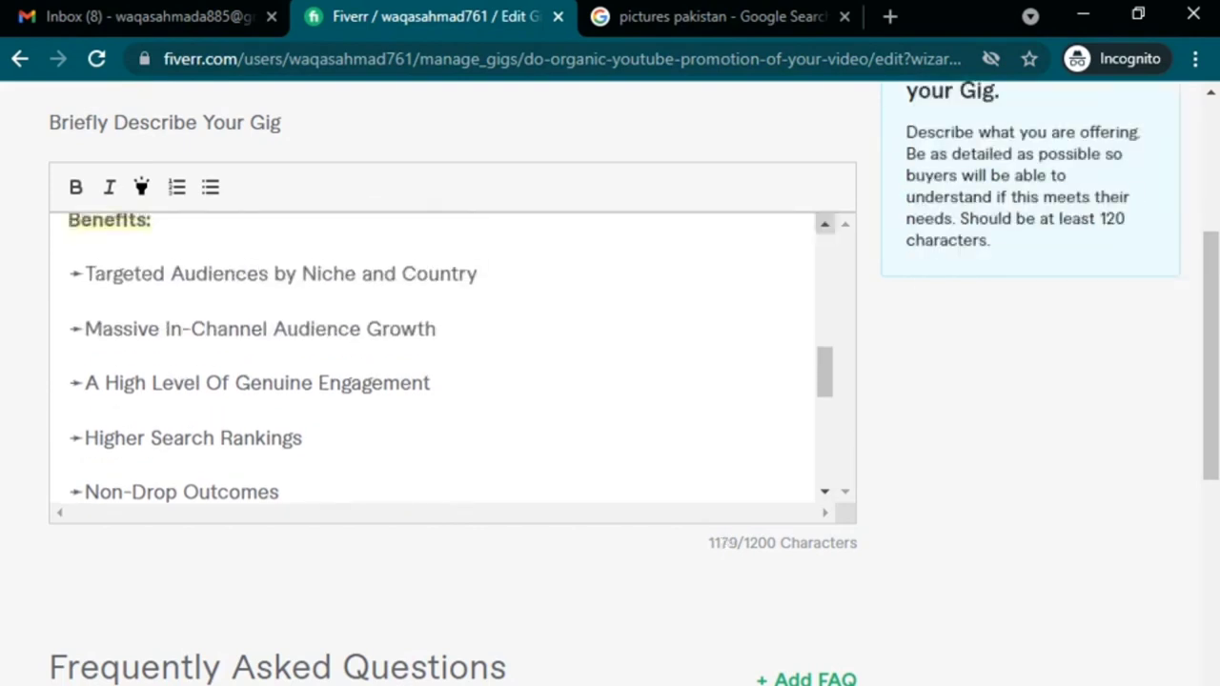
scroll(825, 223, "up", 3)
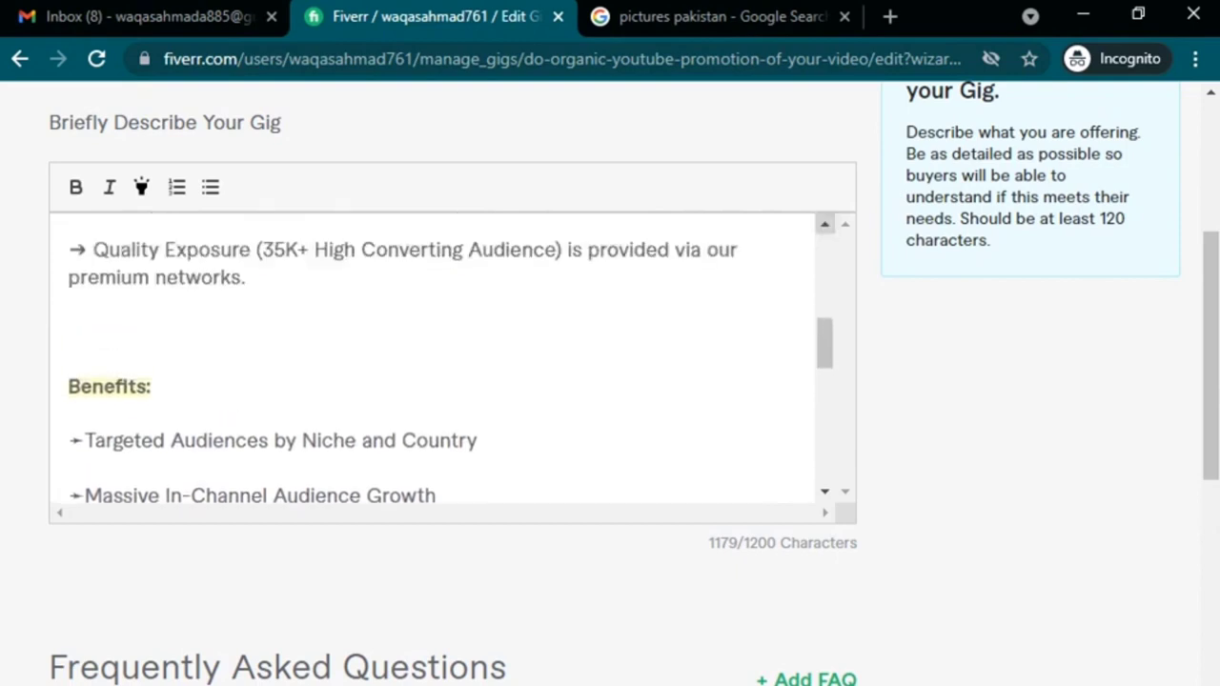
scroll(443, 358, "up", 2)
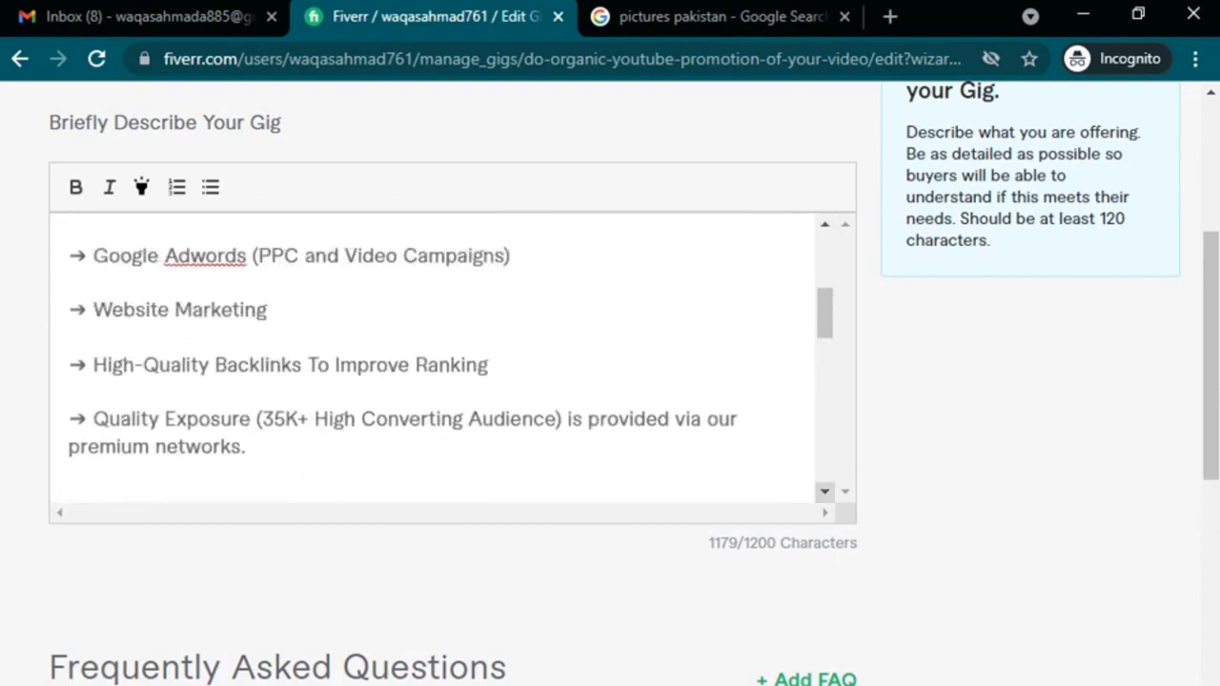
scroll(825, 491, "down", 3)
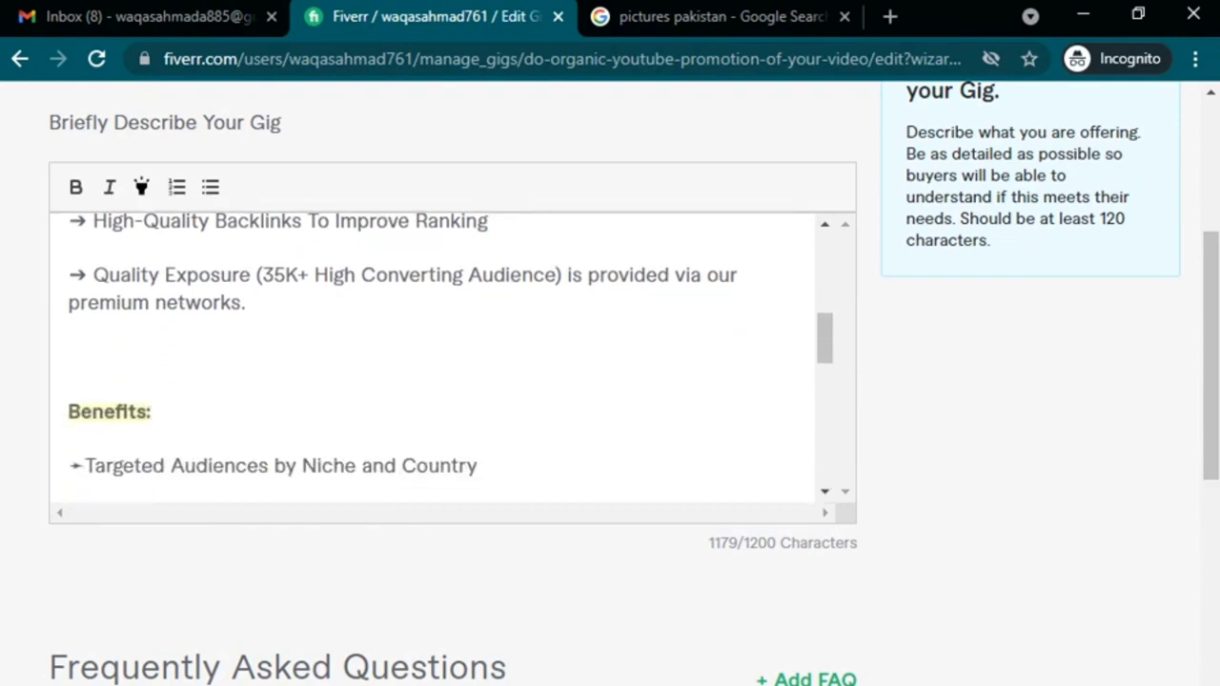
key("BackSpace")
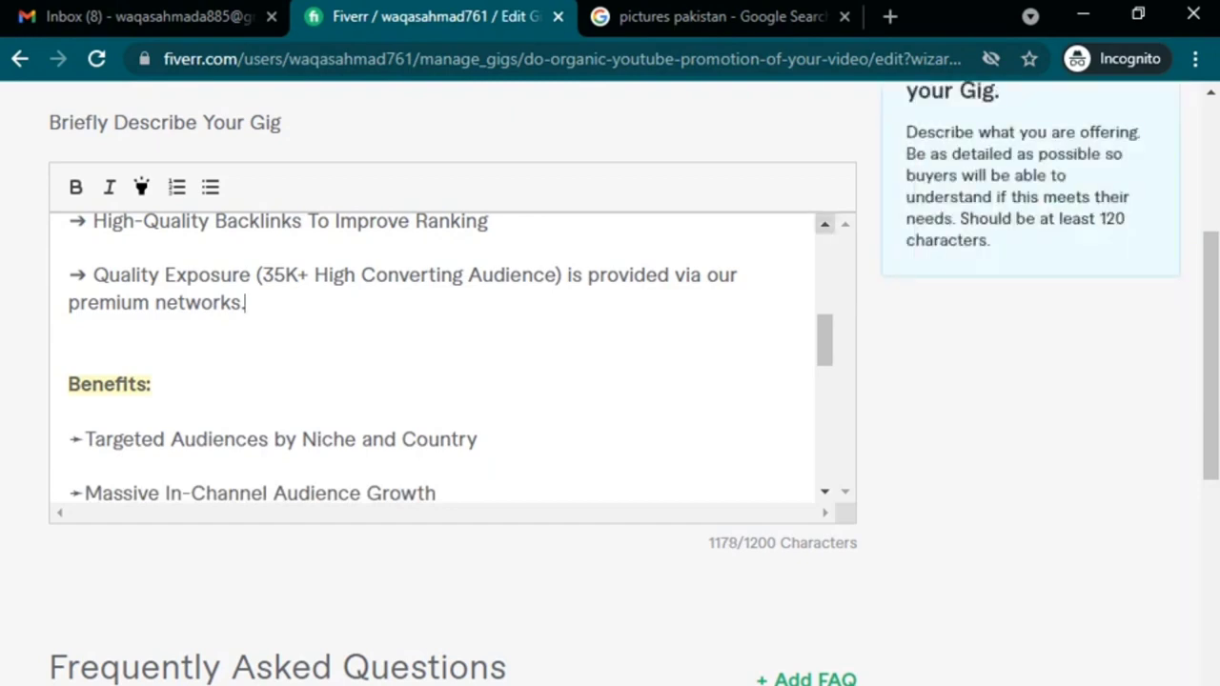
scroll(442, 357, "up", 3)
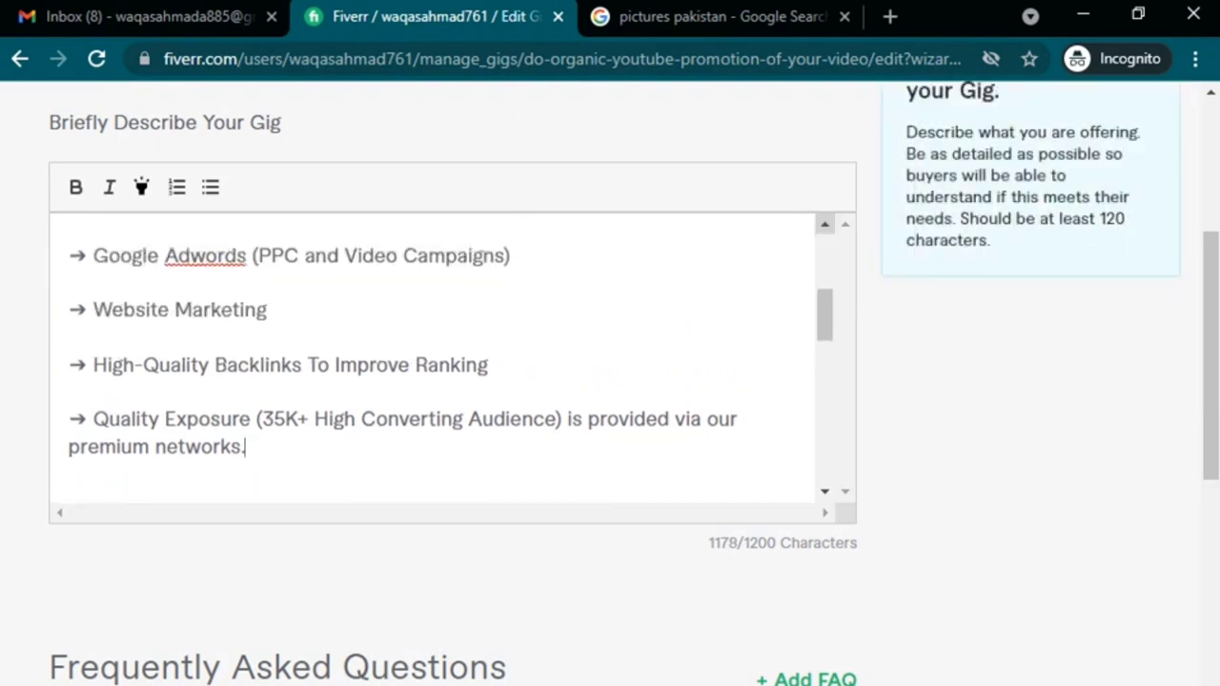
scroll(441, 356, "up", 1)
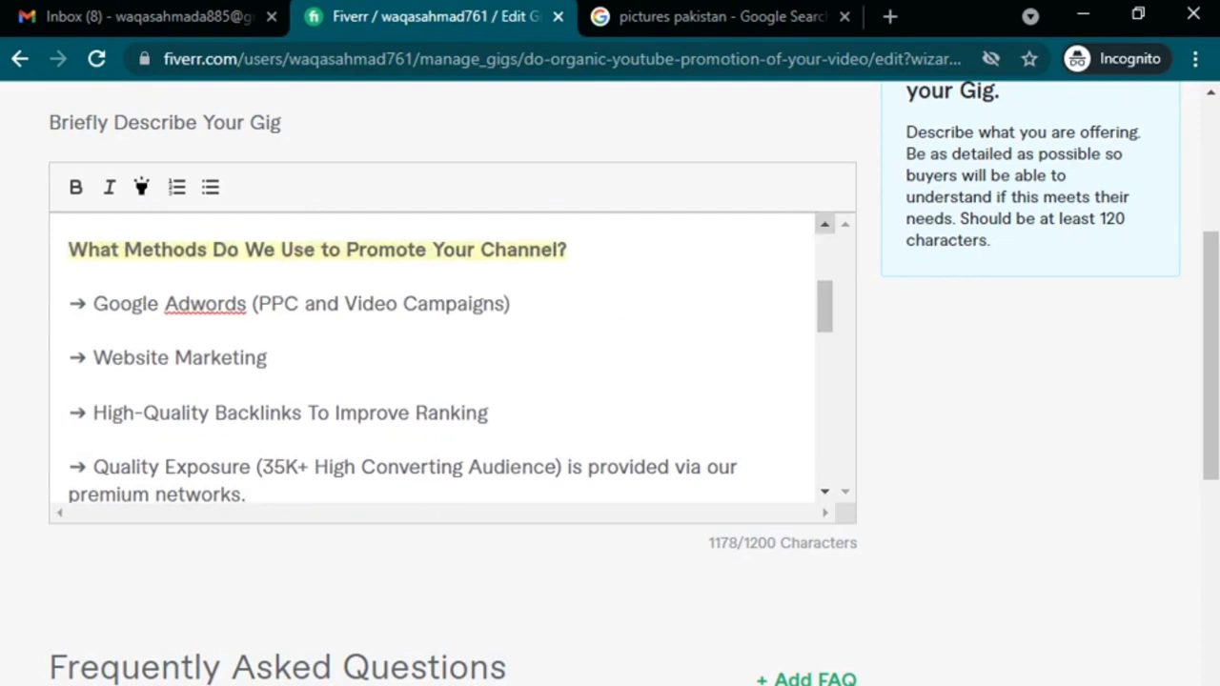
scroll(441, 356, "up", 5)
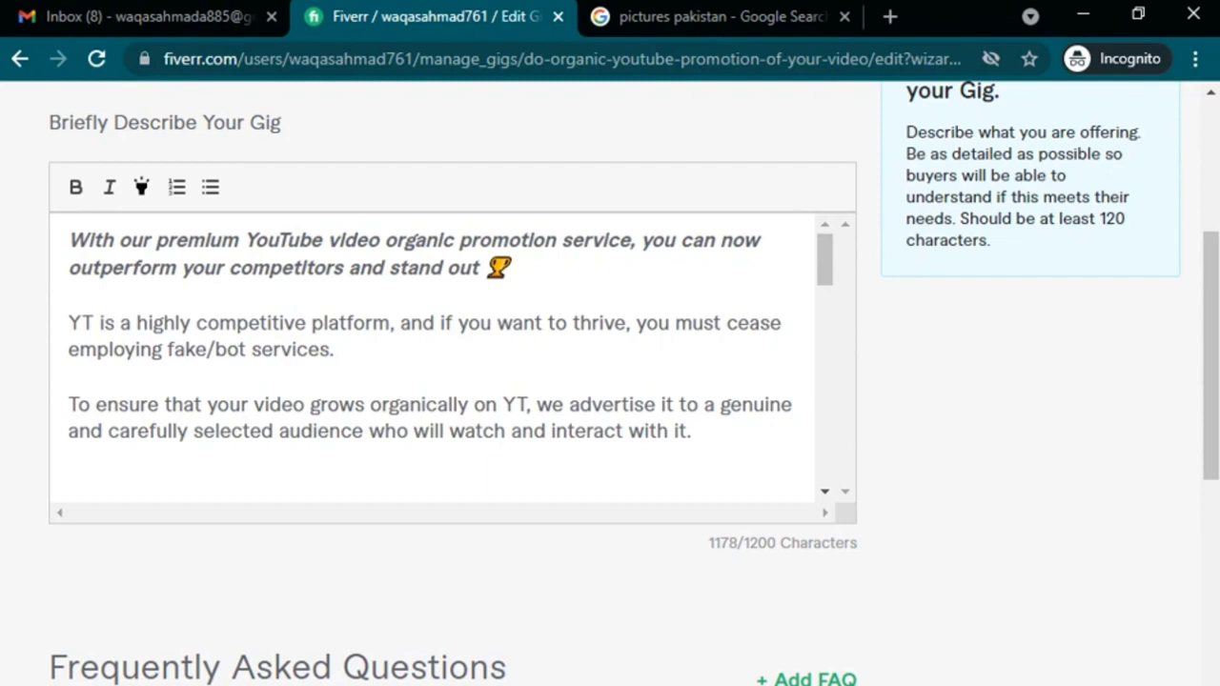
Step: Delete the italic opening paragraph and its leftover empty line
left_click_drag(515, 269, 69, 240)
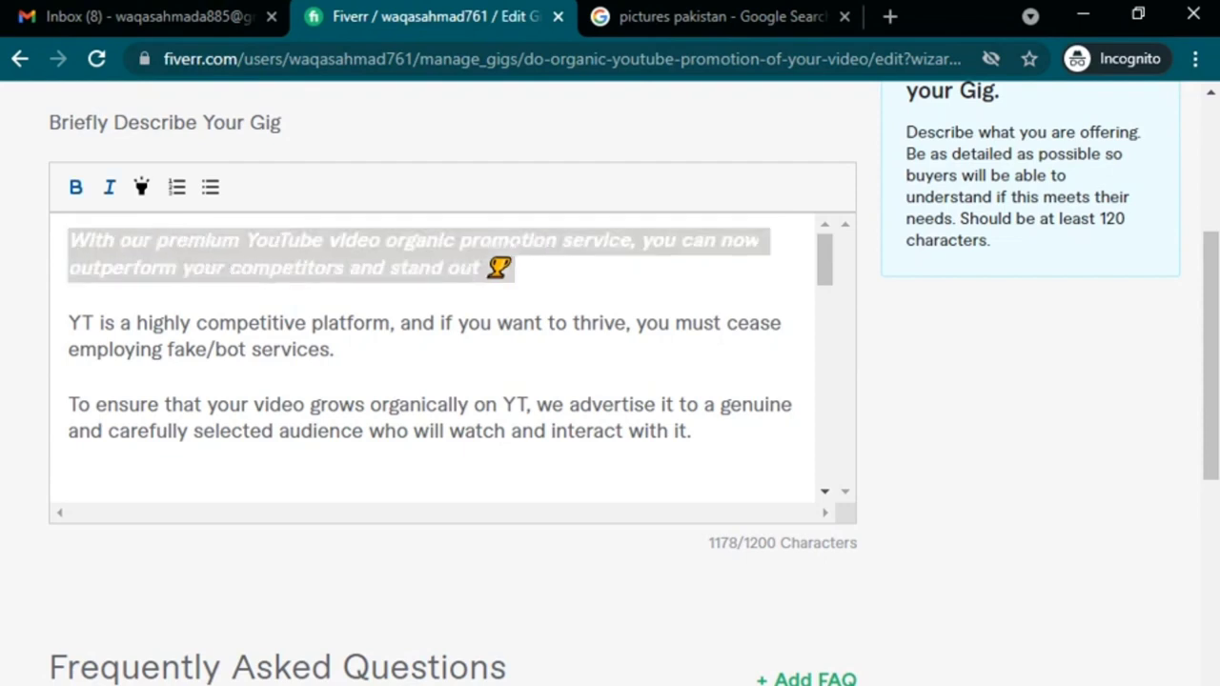
key("BackSpace")
key("BackSpace")
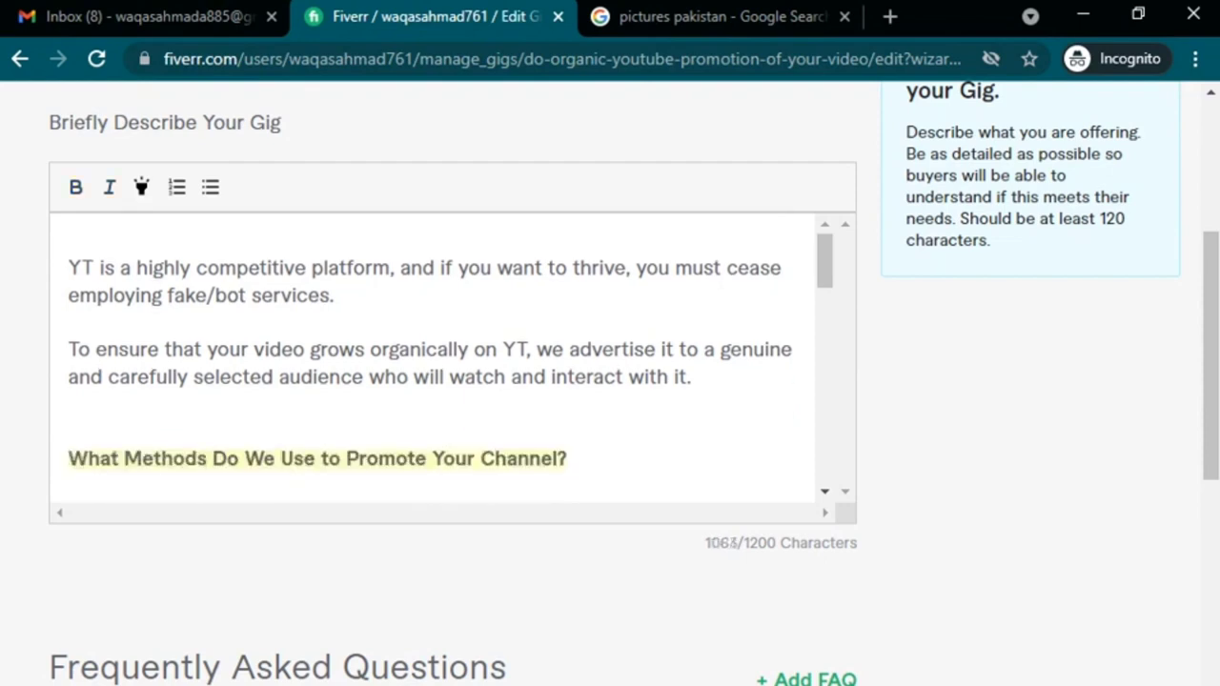
key("Delete")
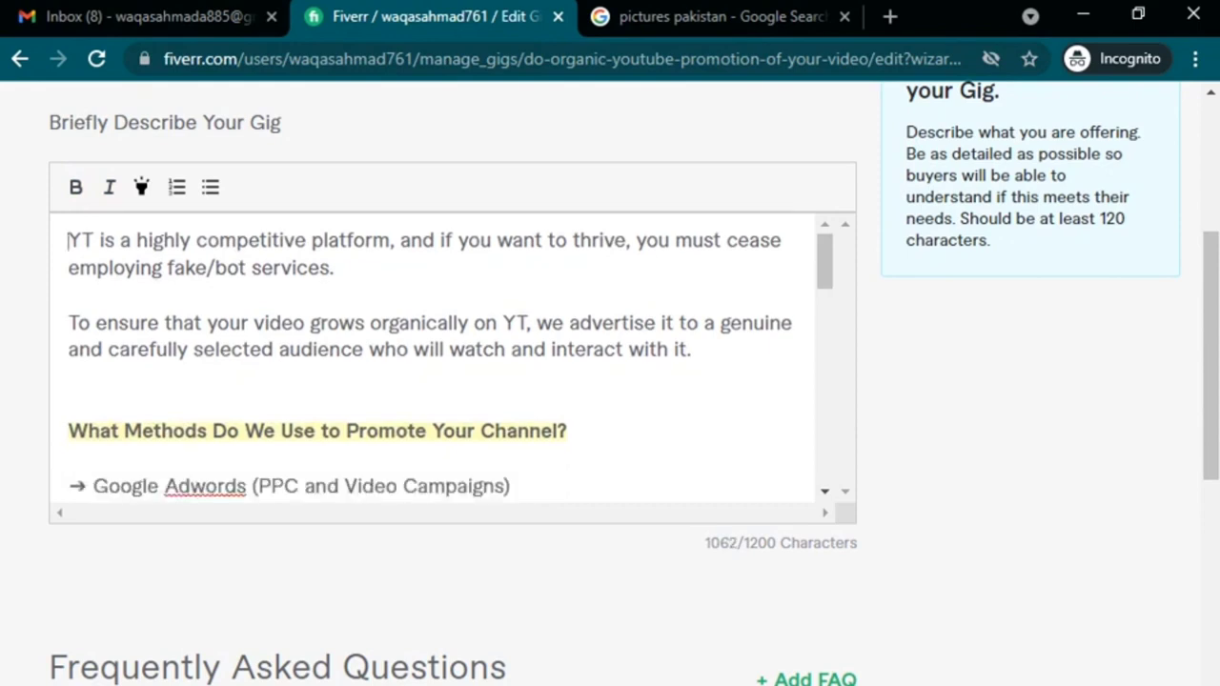
Step: Bold the new first paragraph beginning 'YT is a highly competitive platform…'
key("shift+Down")
key("shift+End")
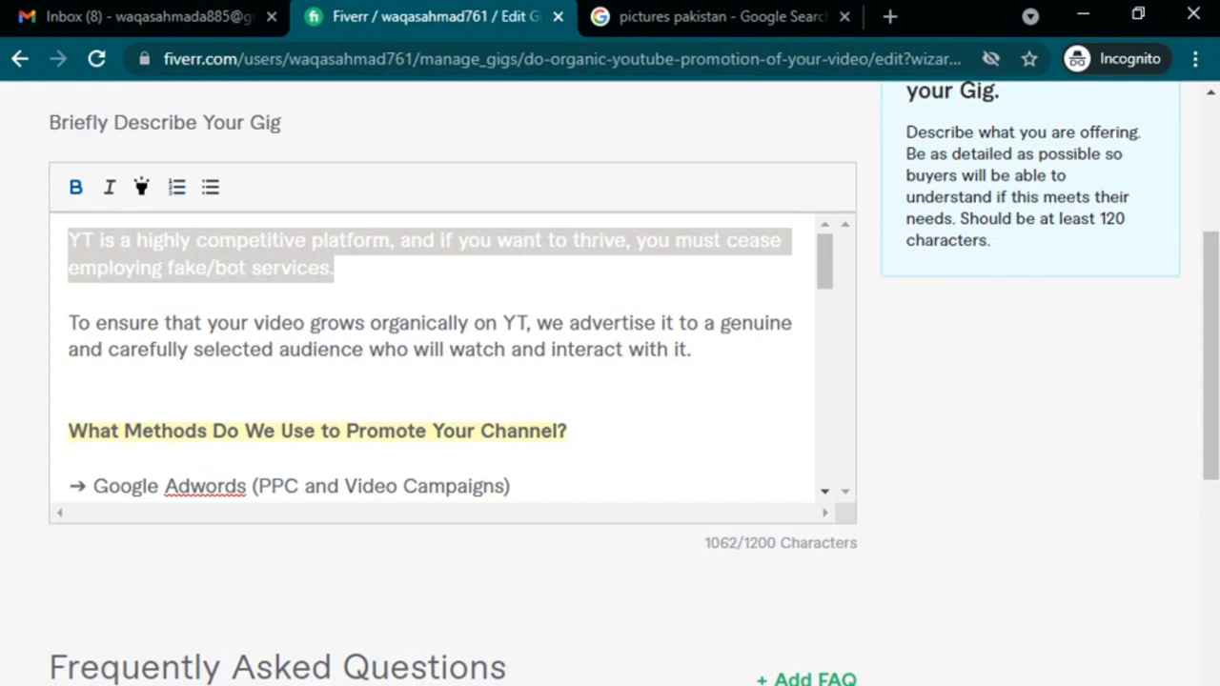
key("ctrl+b")
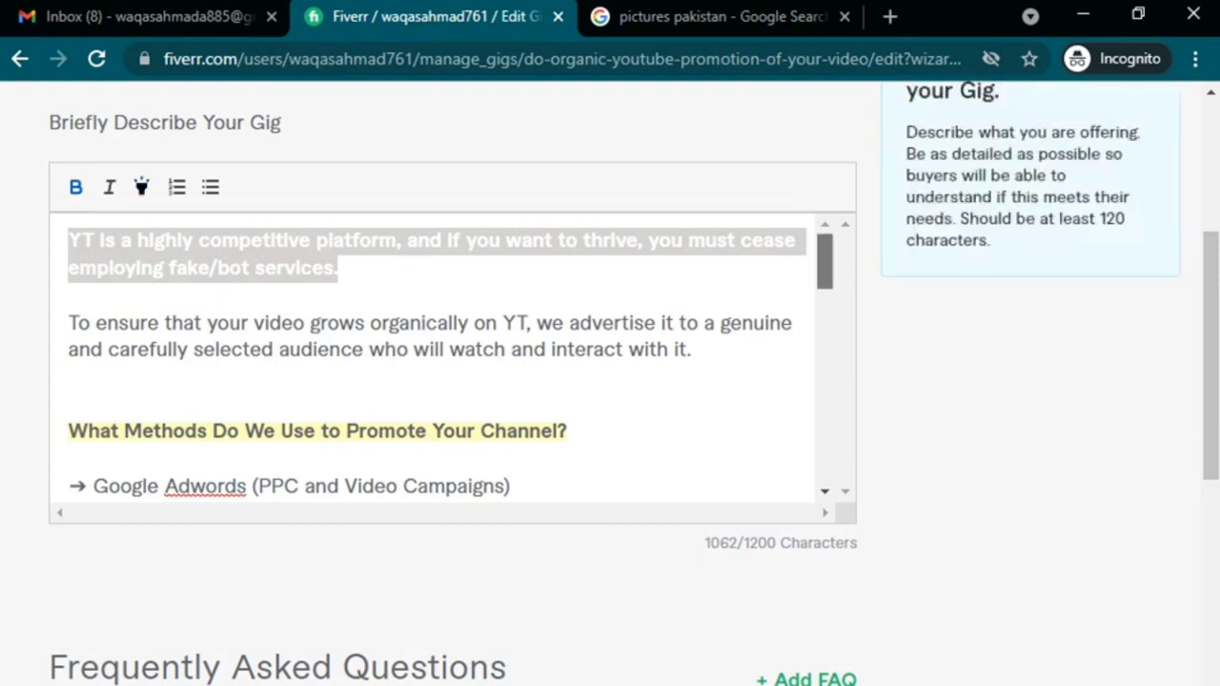
Step: Replace the unfinished last line with 'Please get in touch with us before placing an order!'
left_click_drag(825, 261, 825, 454)
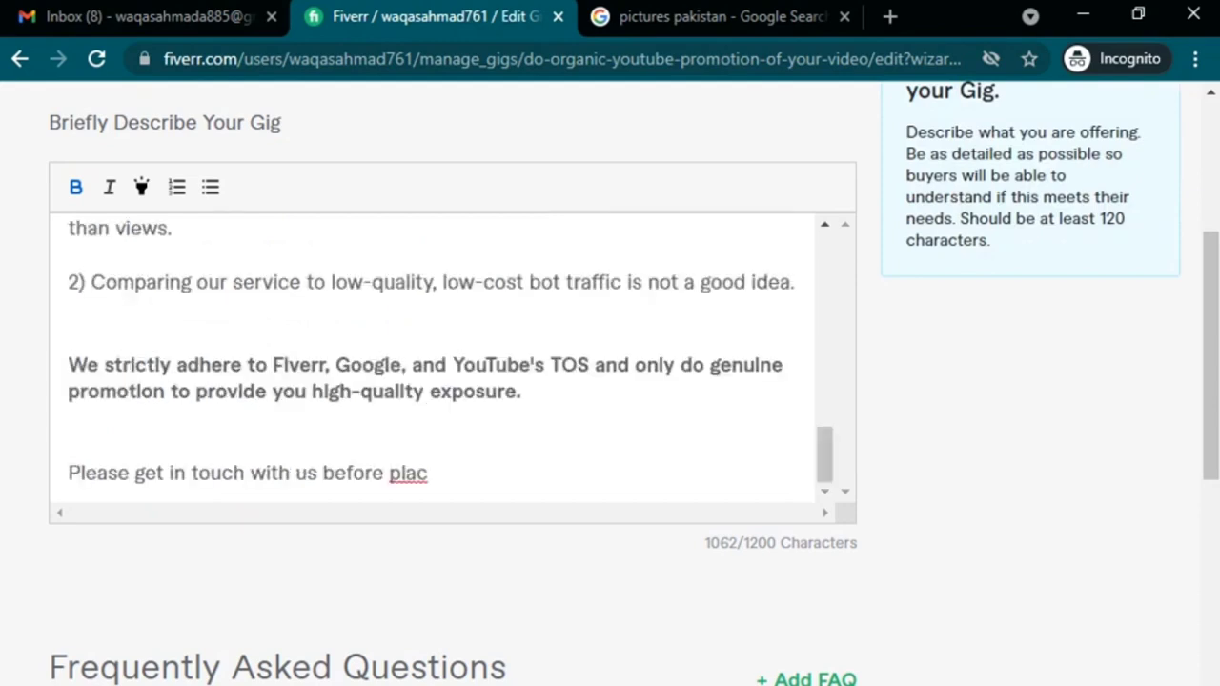
left_click_drag(427, 473, 68, 473)
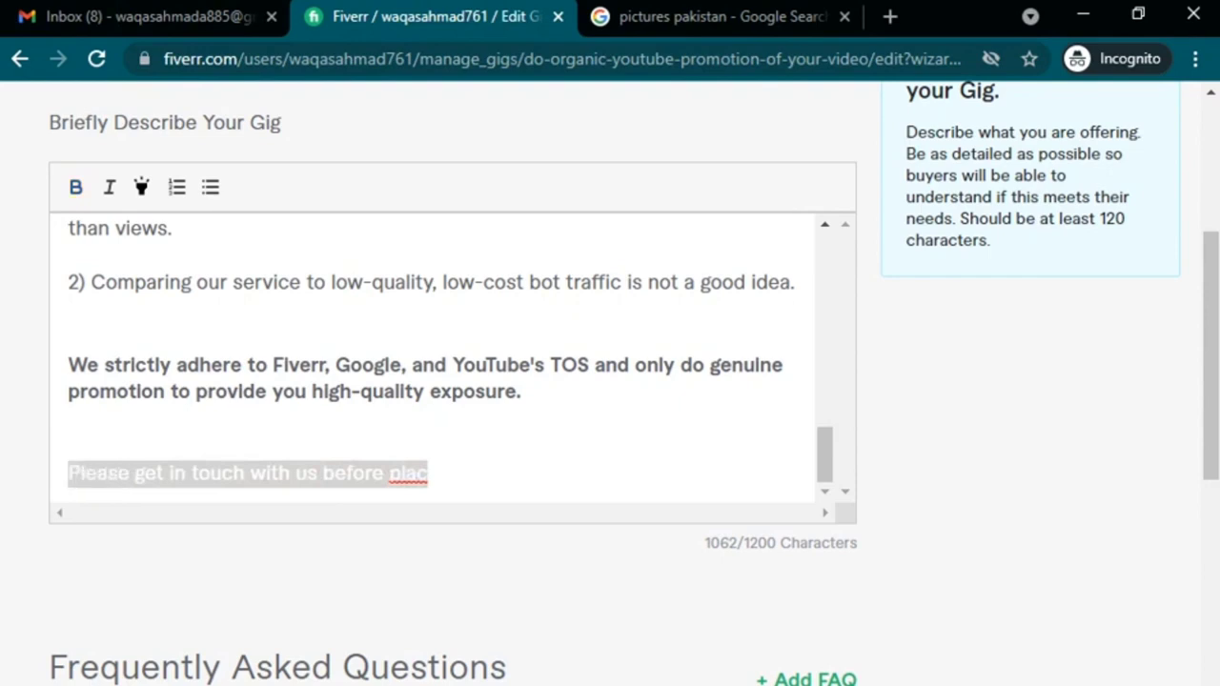
type("Please get in touch with us before placing an order!")
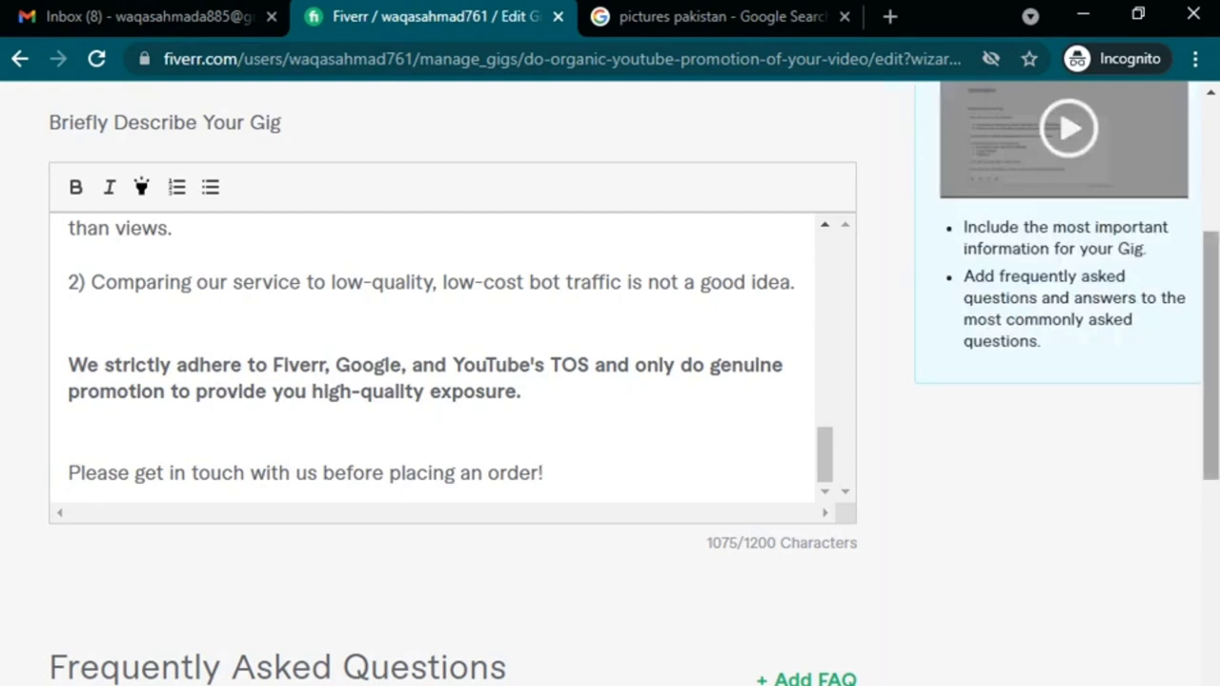
scroll(610, 381, "down", 4)
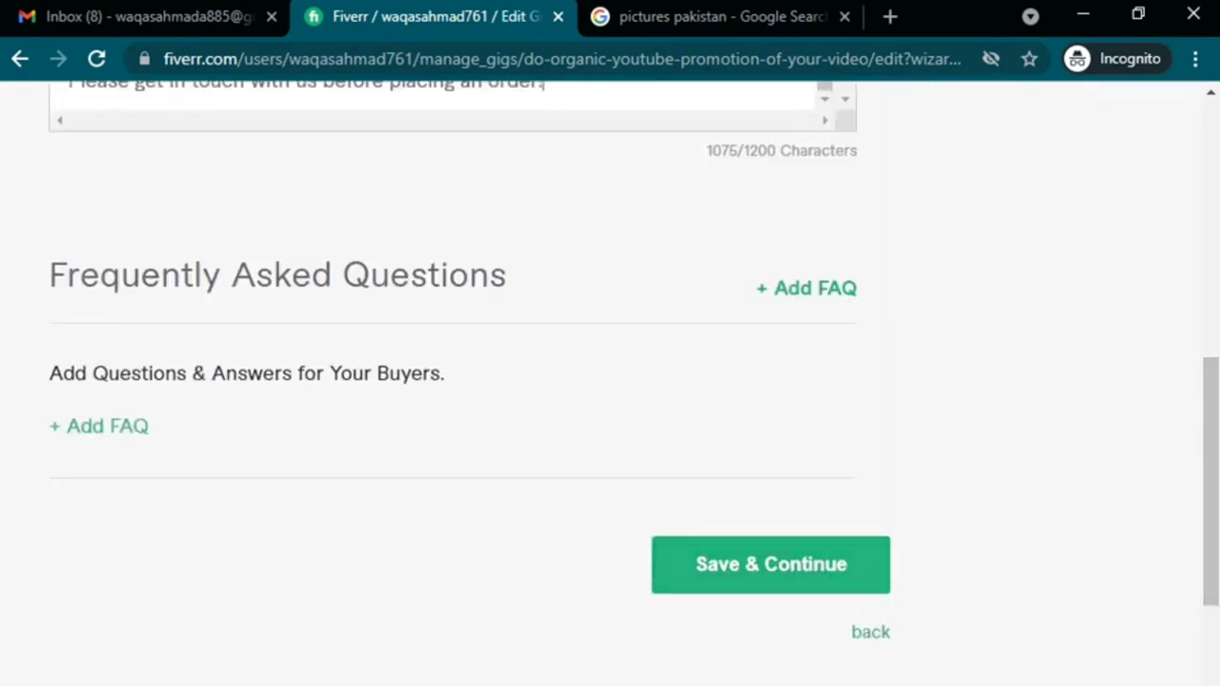
Step: Save the description, then add the buyer question 'Please send me your video link' on Requirements
left_click(770, 565)
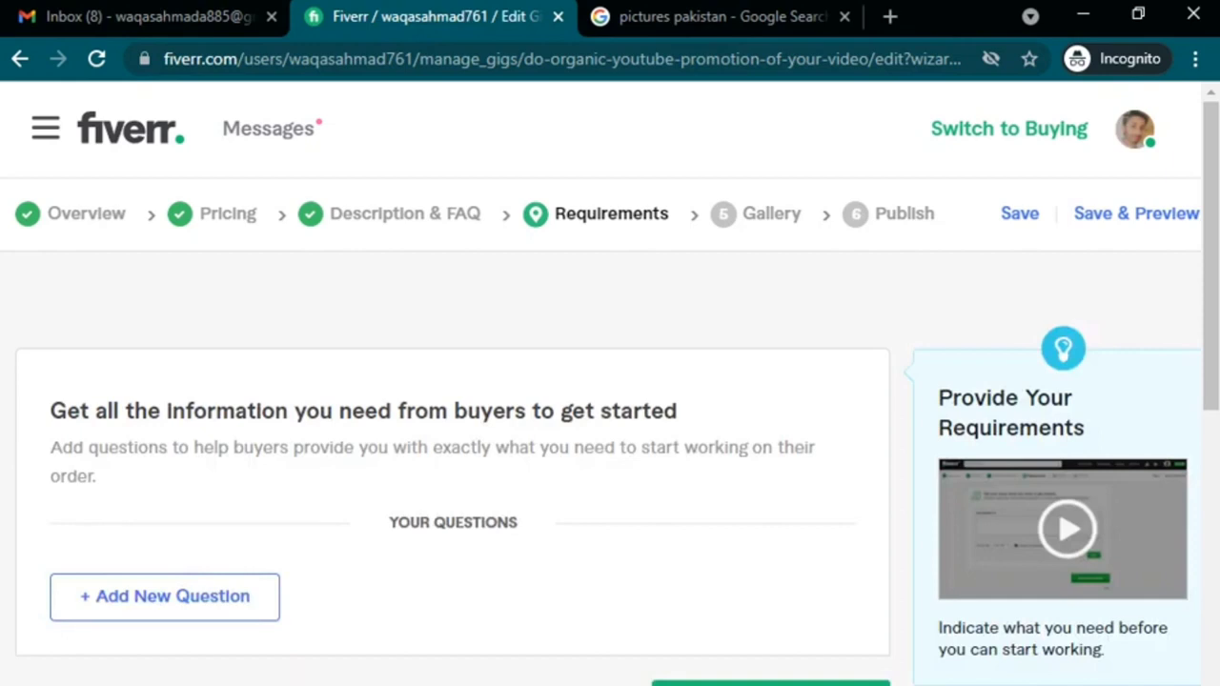
left_click(165, 597)
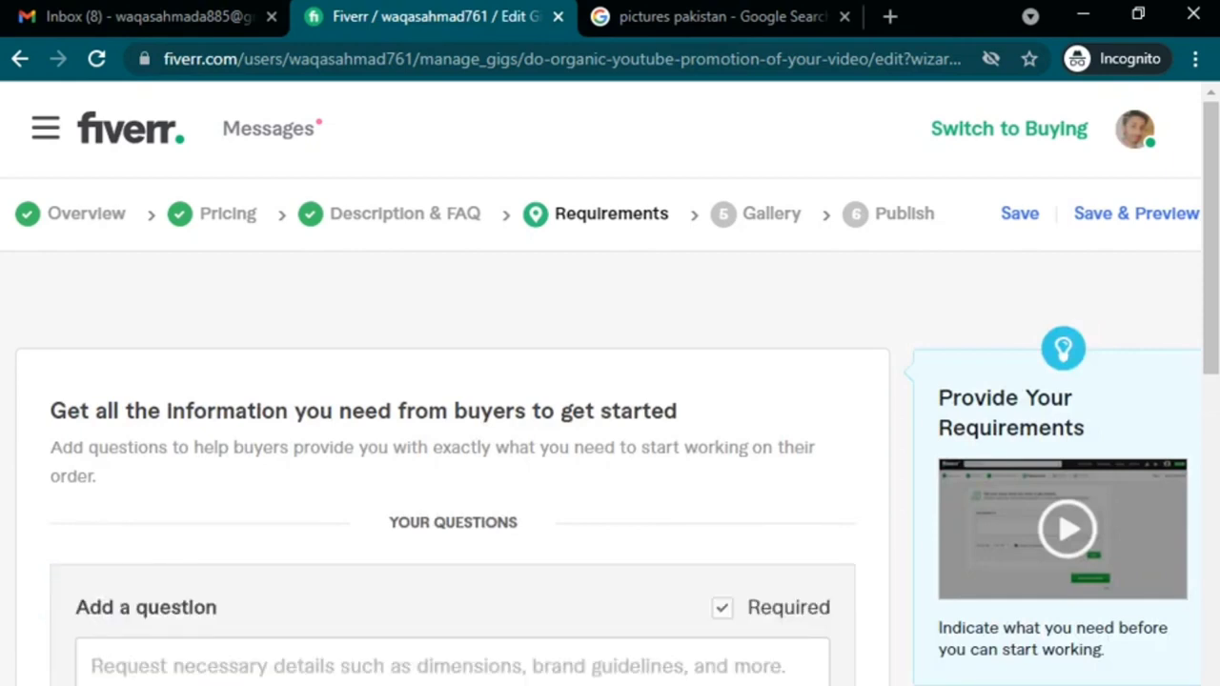
left_click(92, 667)
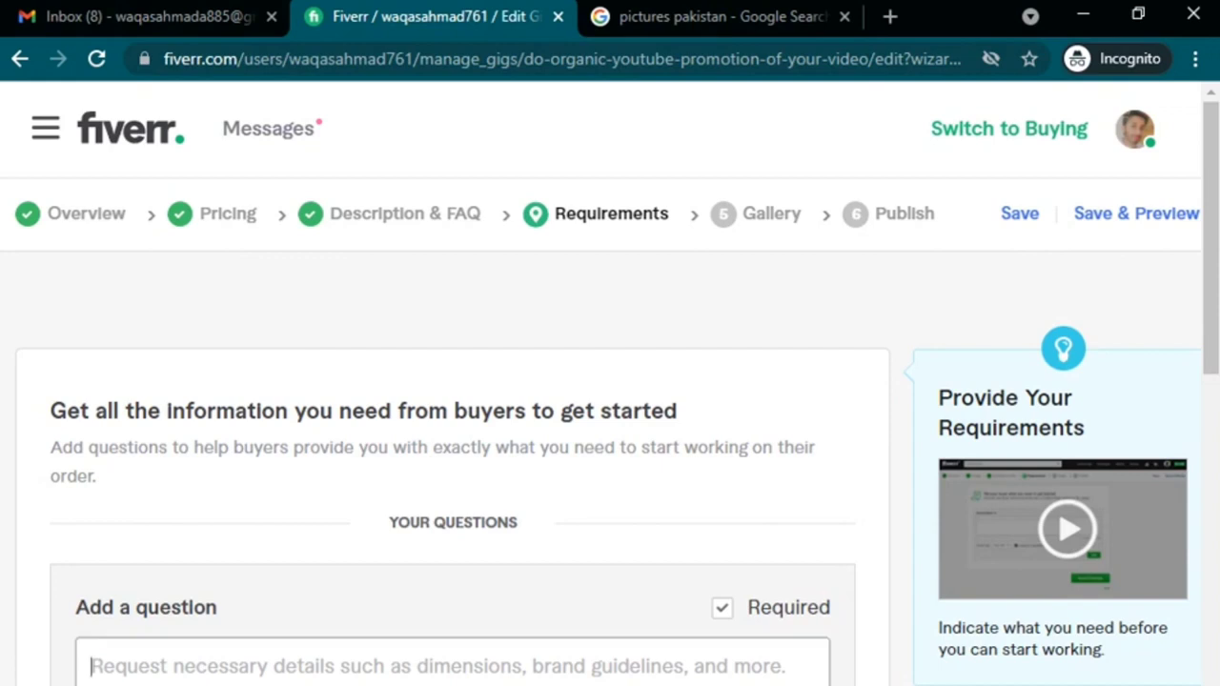
type("pLEA")
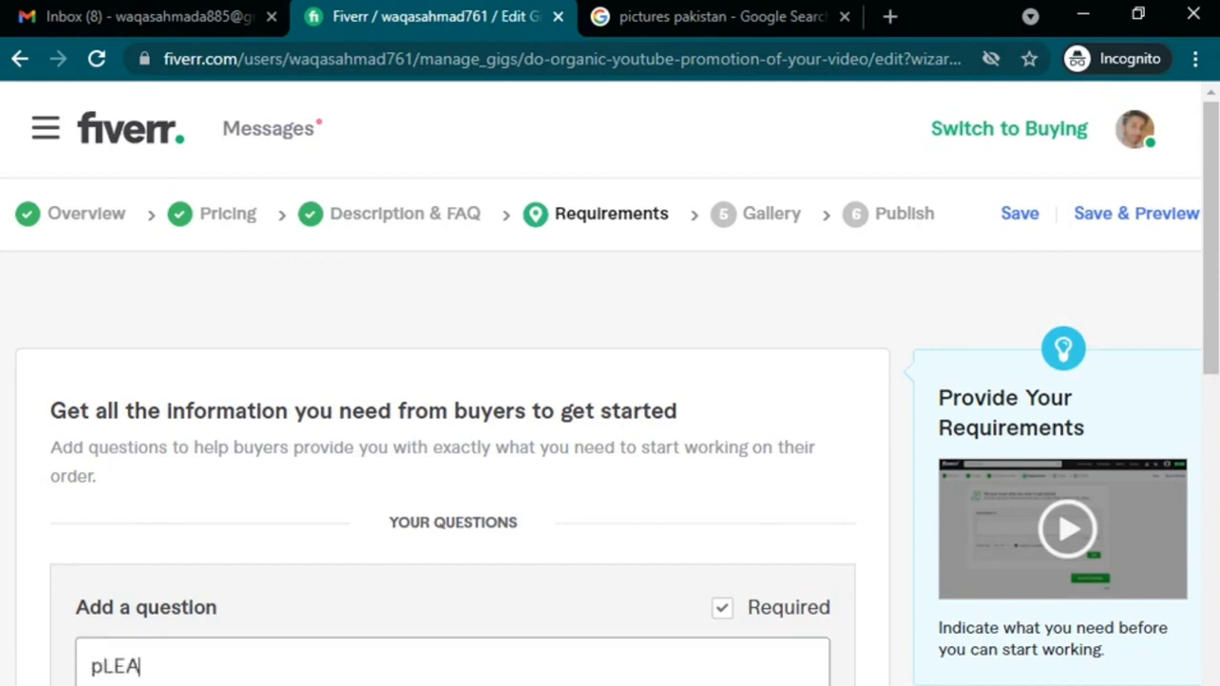
type("SE sEND M")
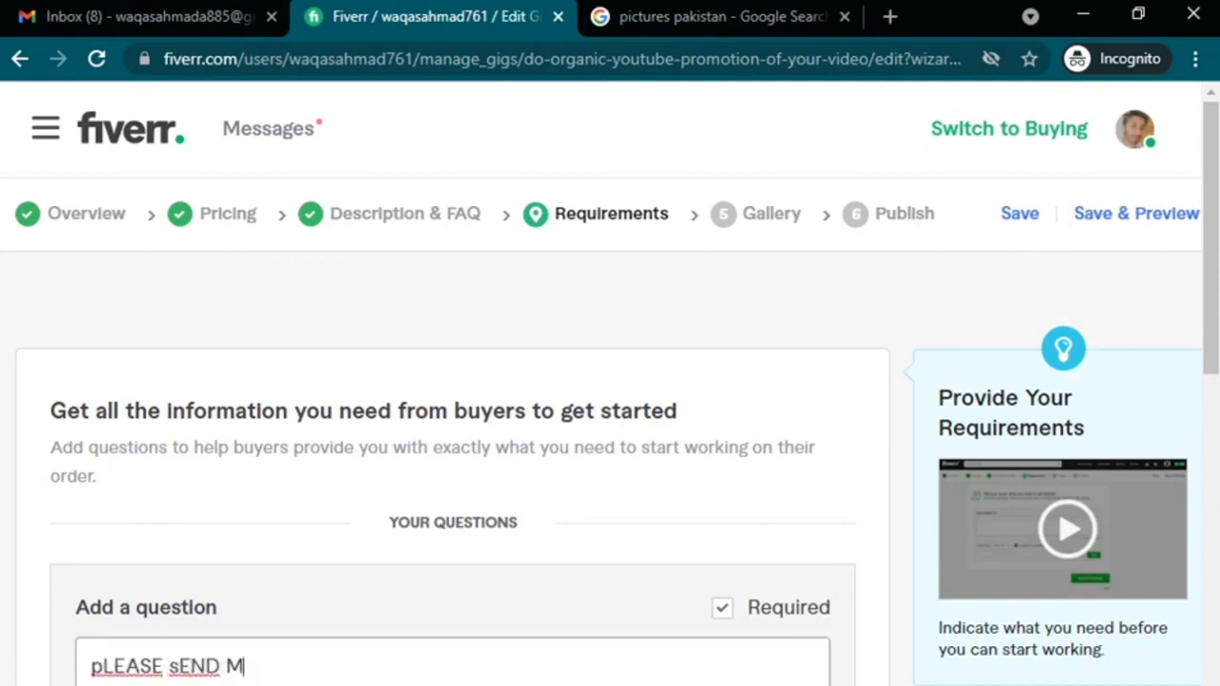
key("BackSpace")
key("BackSpace")
key("BackSpace")
key("BackSpace")
key("BackSpace")
key("BackSpace")
key("BackSpace")
key("BackSpace")
key("BackSpace")
key("BackSpace")
key("BackSpace")
key("BackSpace")
key("BackSpace")
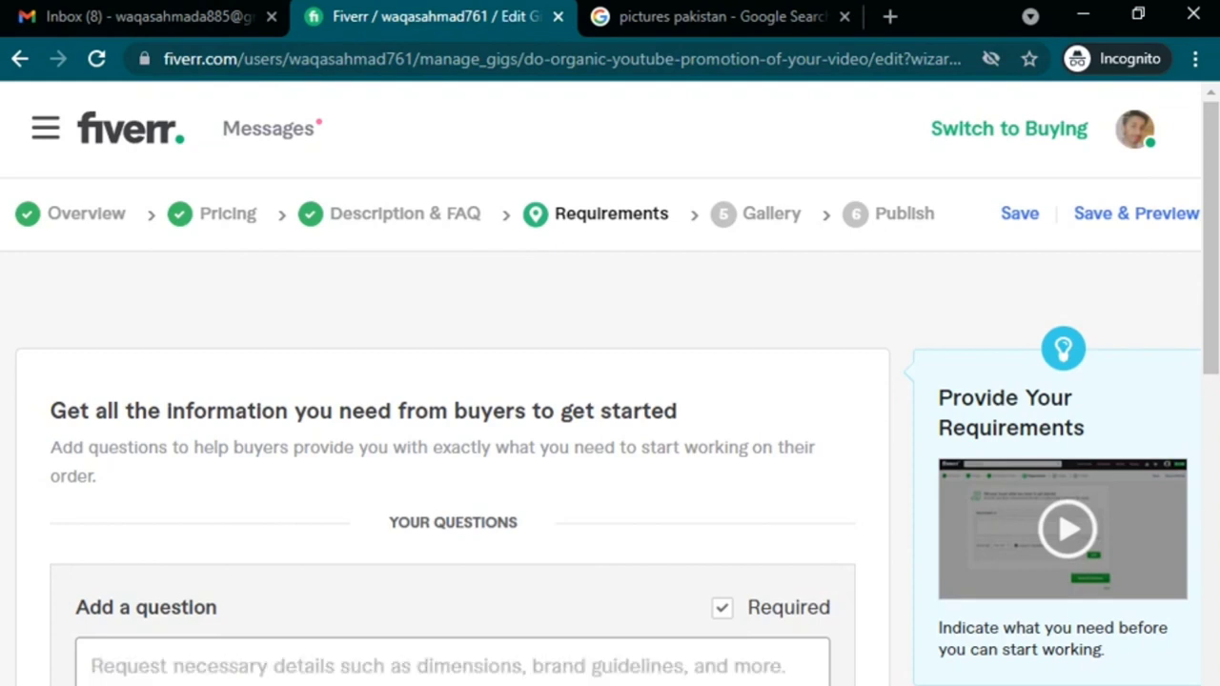
type("Ple")
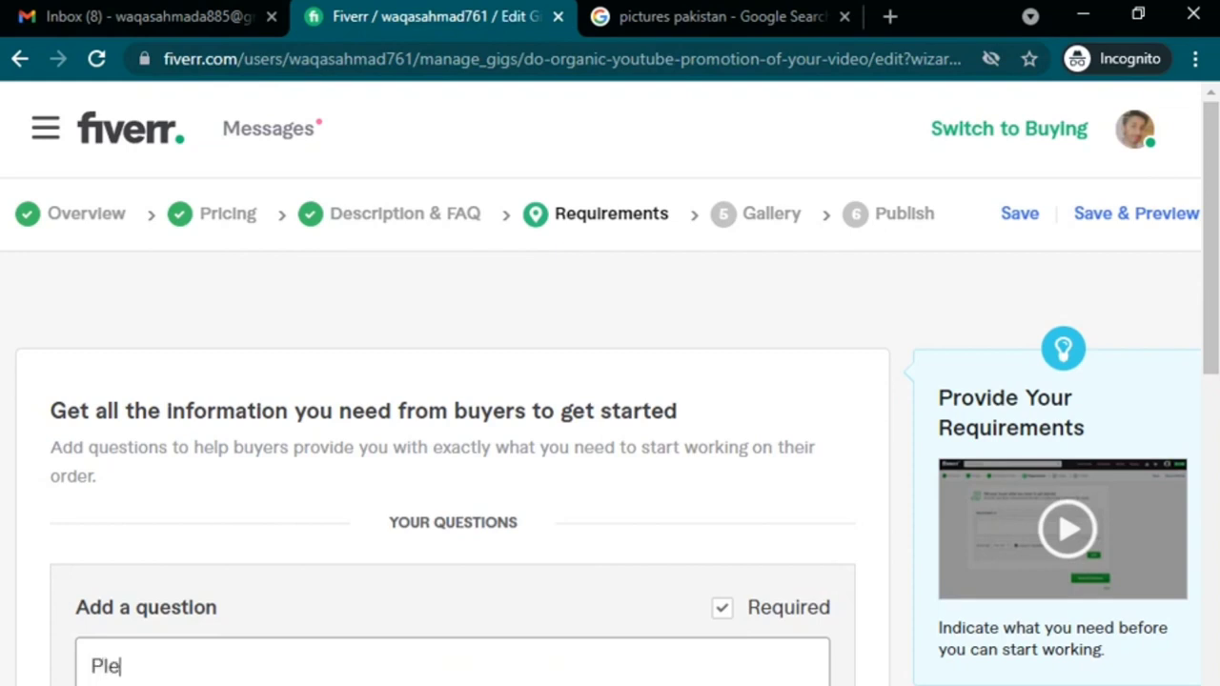
type("ase send m")
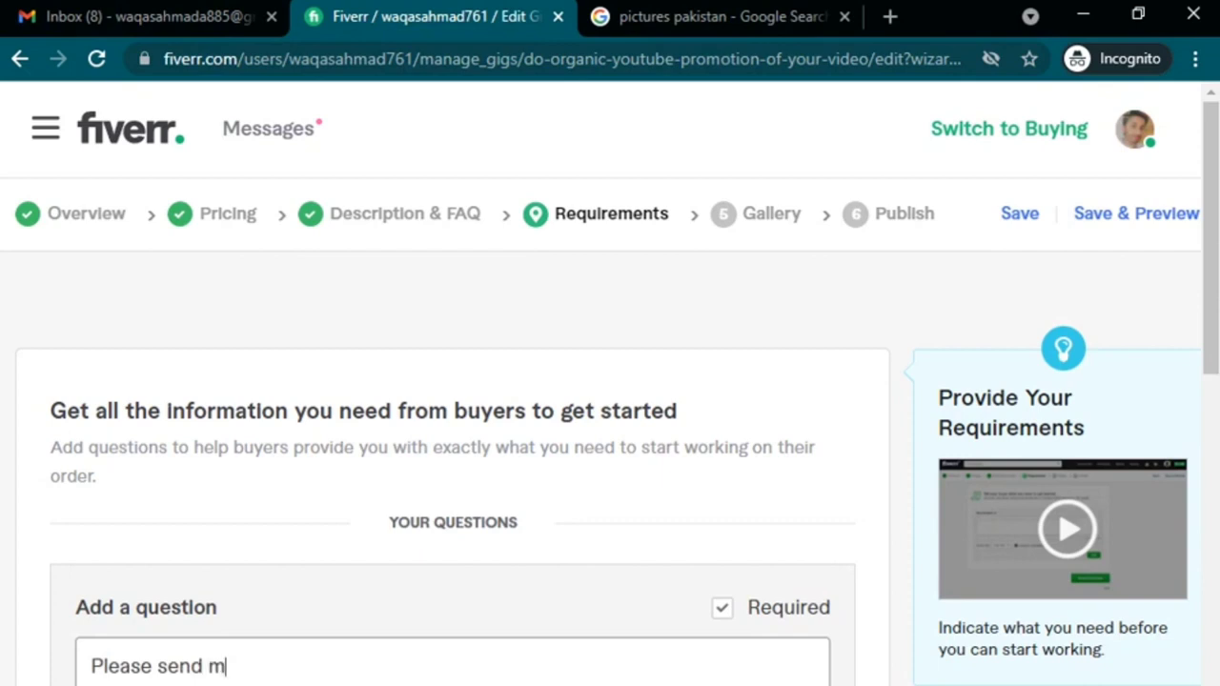
type("e your video li")
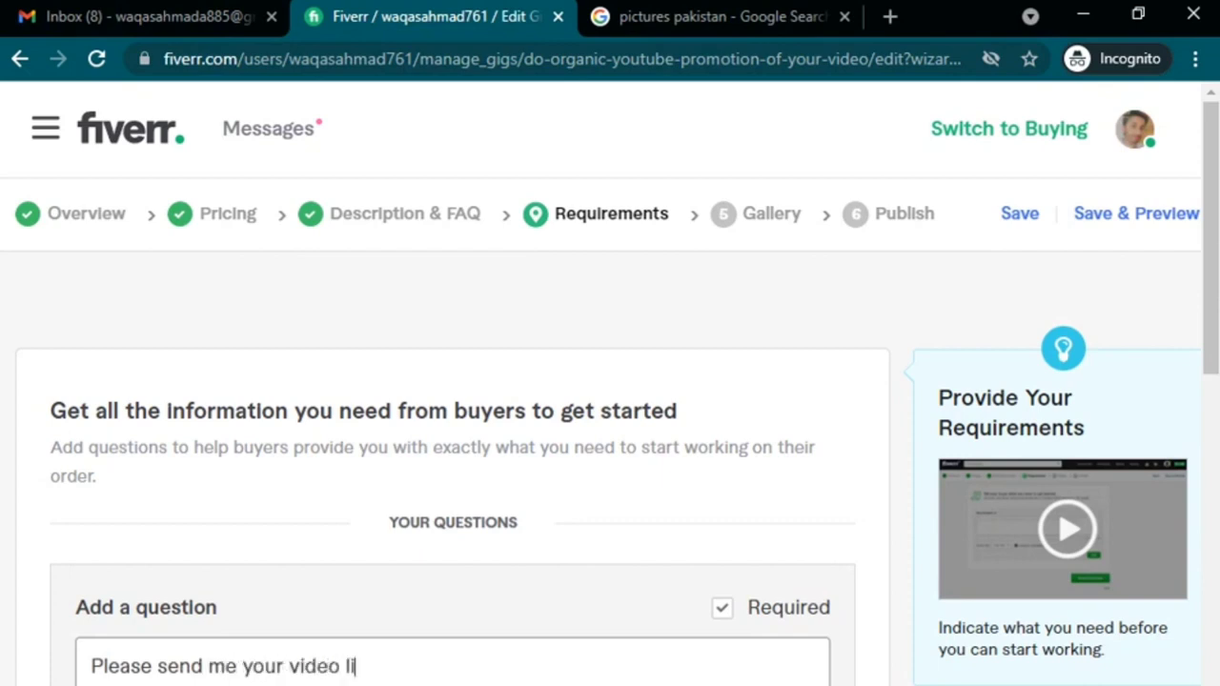
type("nk")
scroll(610, 381, "down", 3)
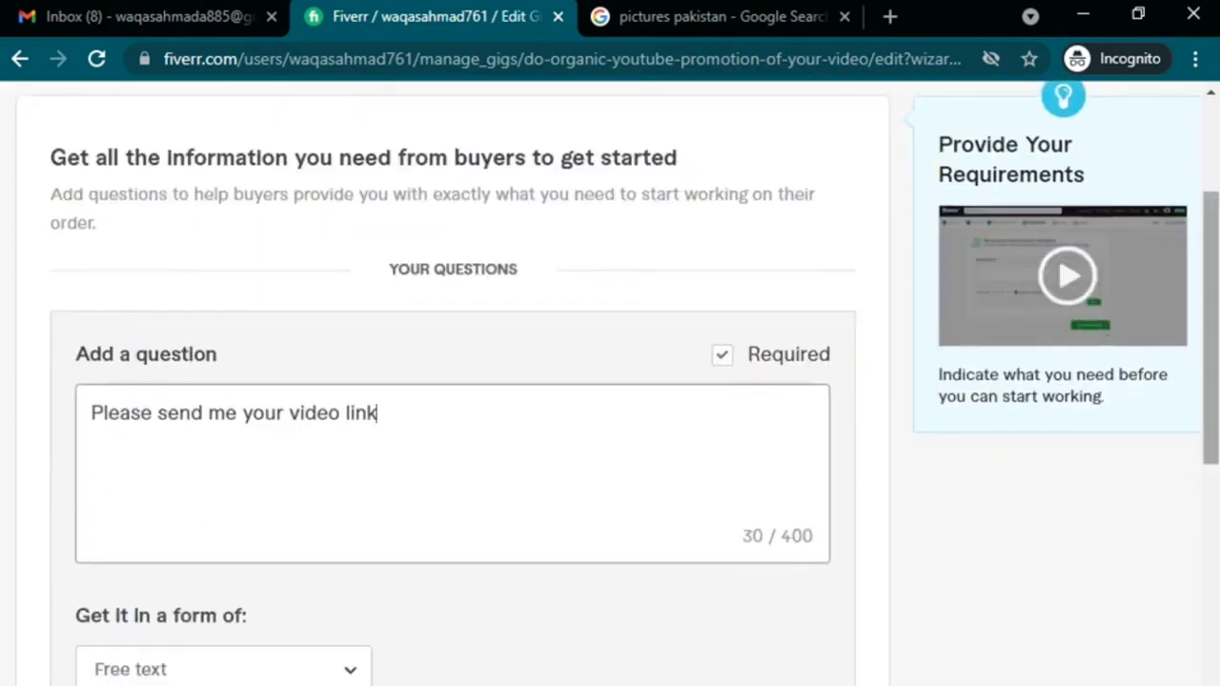
scroll(610, 381, "down", 2)
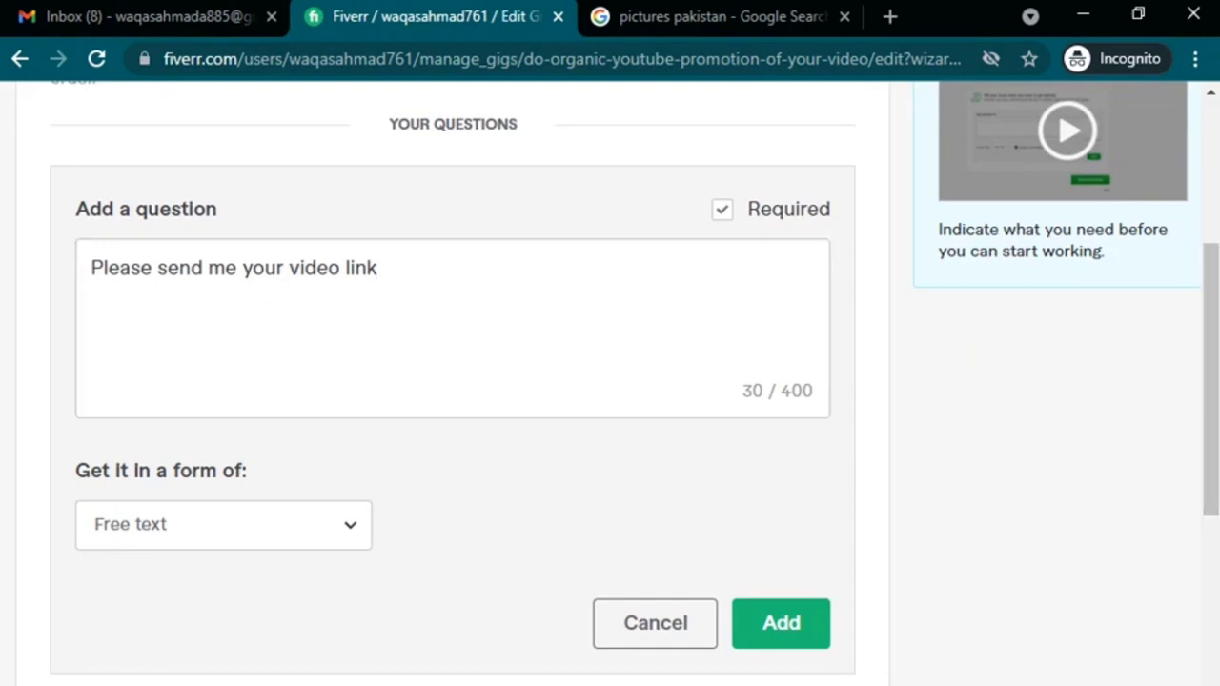
left_click(781, 624)
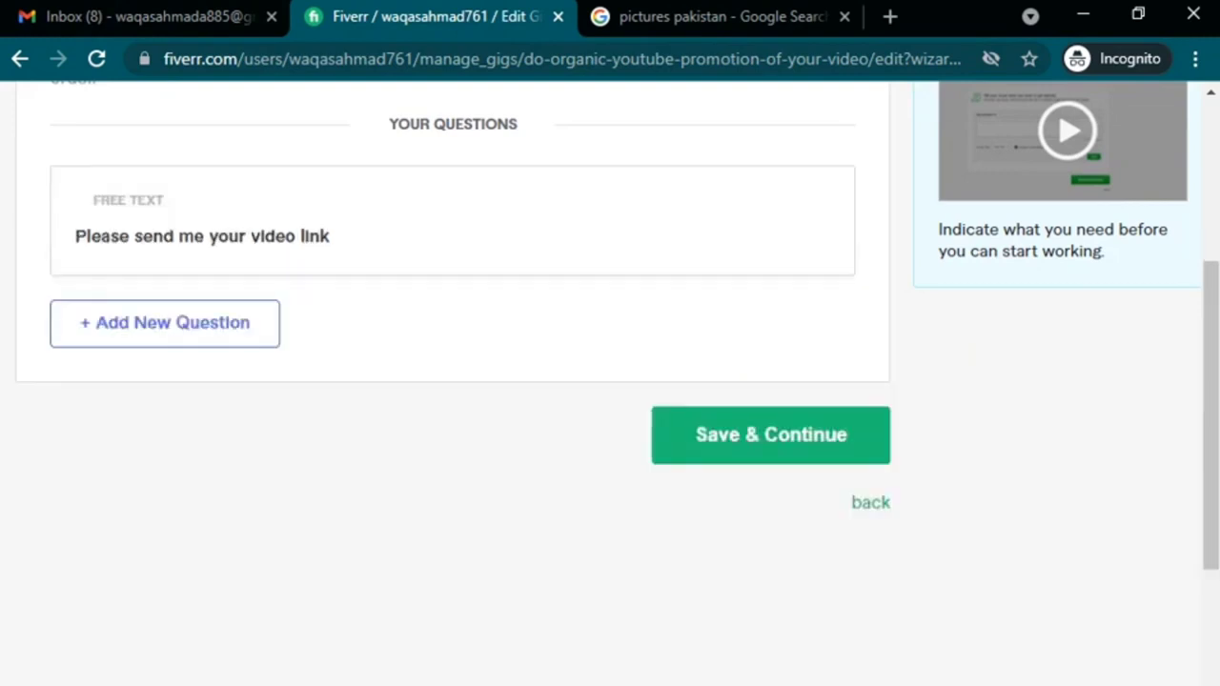
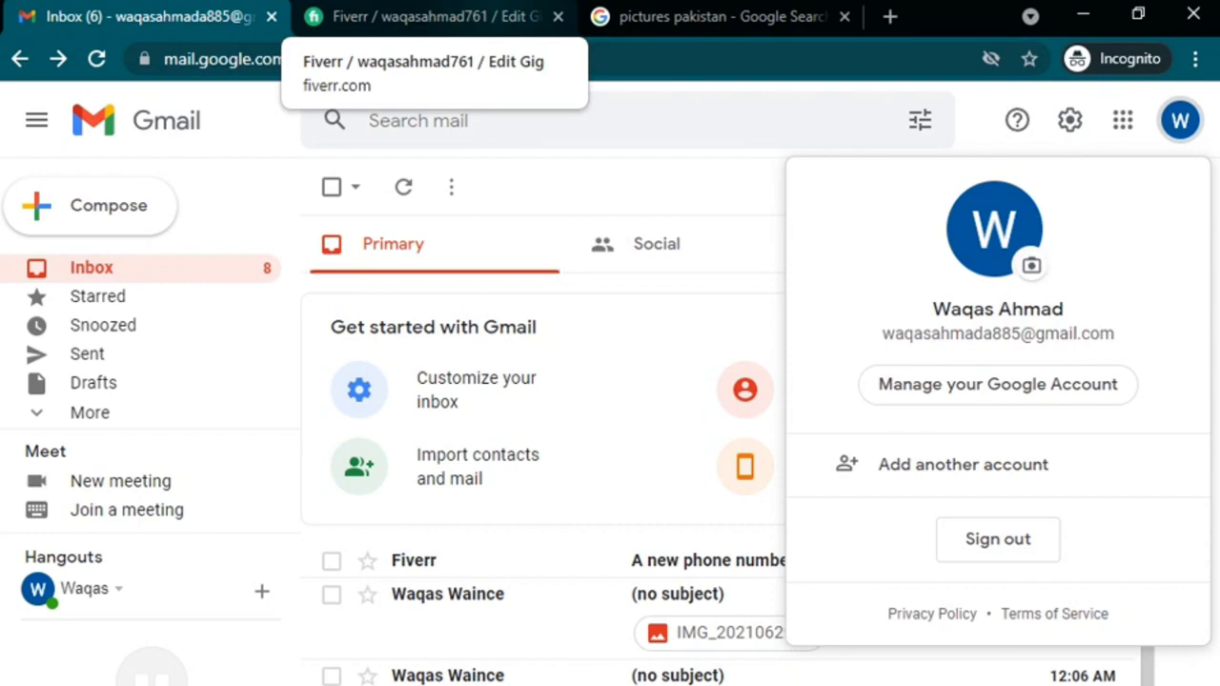
Step: Dismiss the Gmail account menu, view the emailed Boost YouTube Video image, and return to Fiverr
key("Escape")
left_click(729, 598)
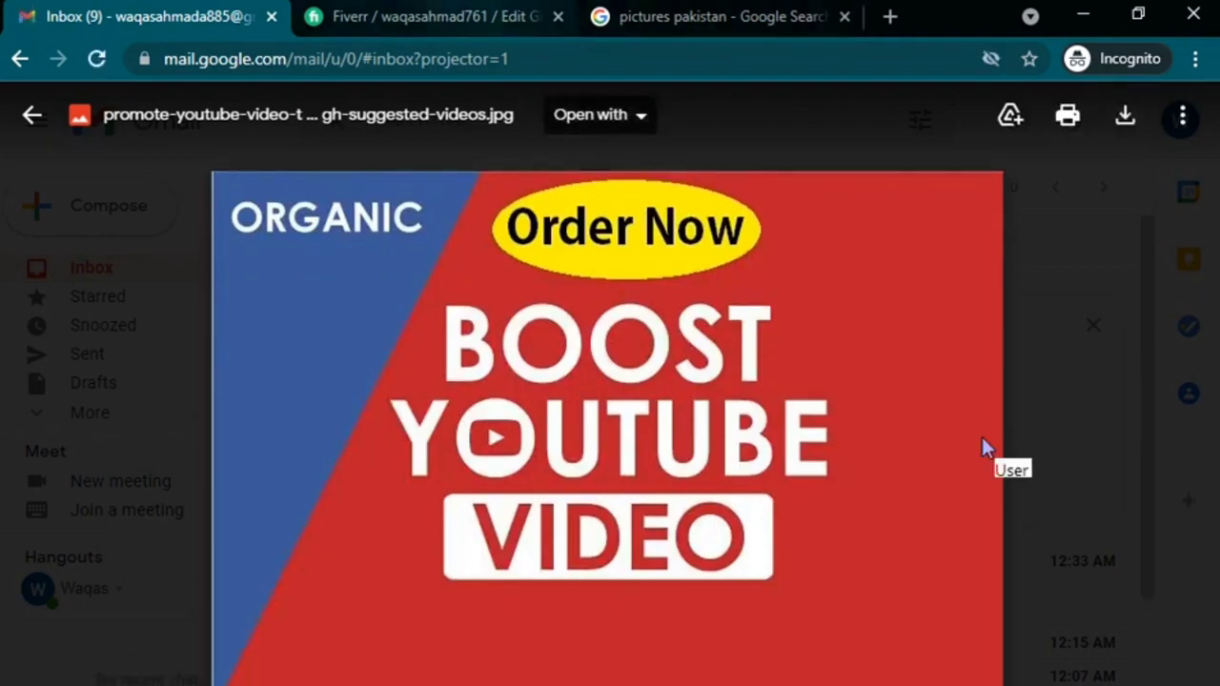
key("ctrl+Tab")
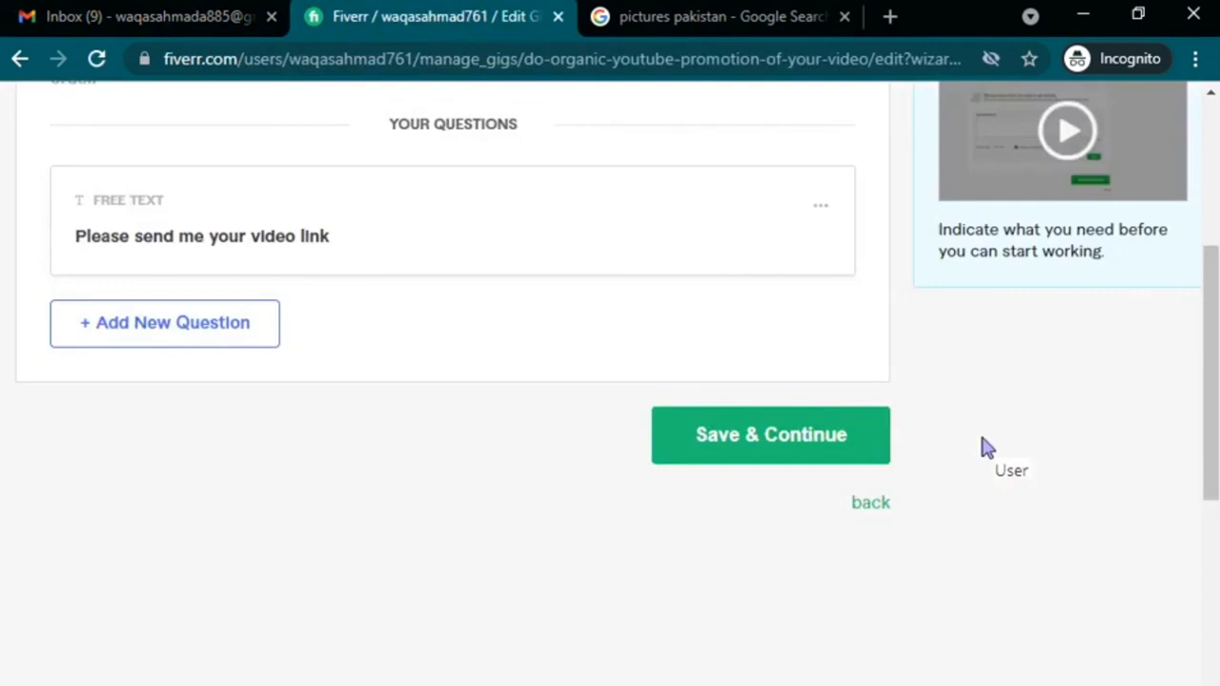
Step: Review the requirements, including 'Please send me your video link', and continue to the Gallery step
scroll(987, 448, "up", 4)
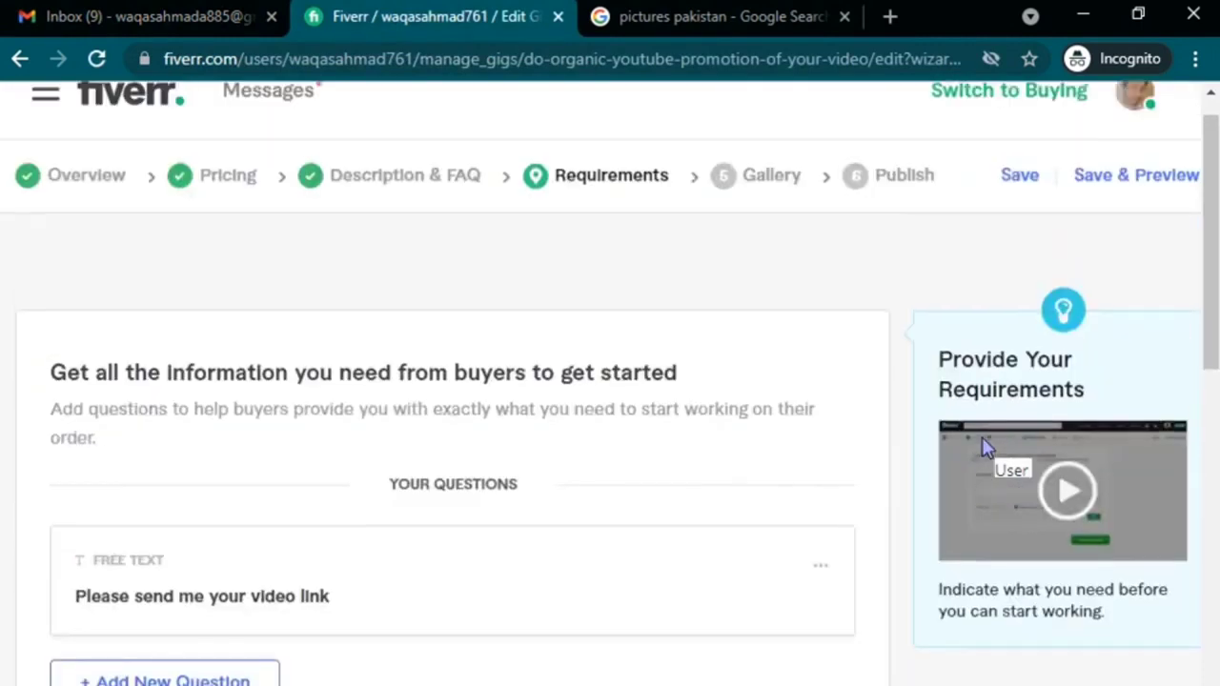
scroll(987, 448, "down", 5)
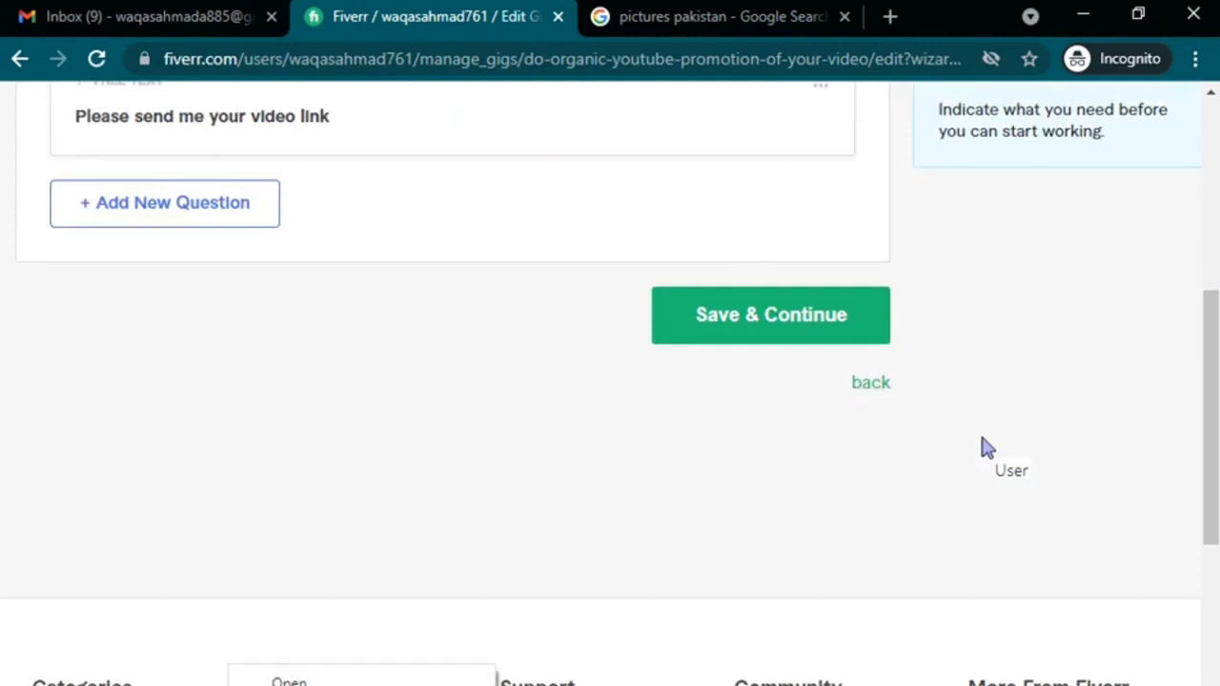
scroll(1209, 417, "up", 6)
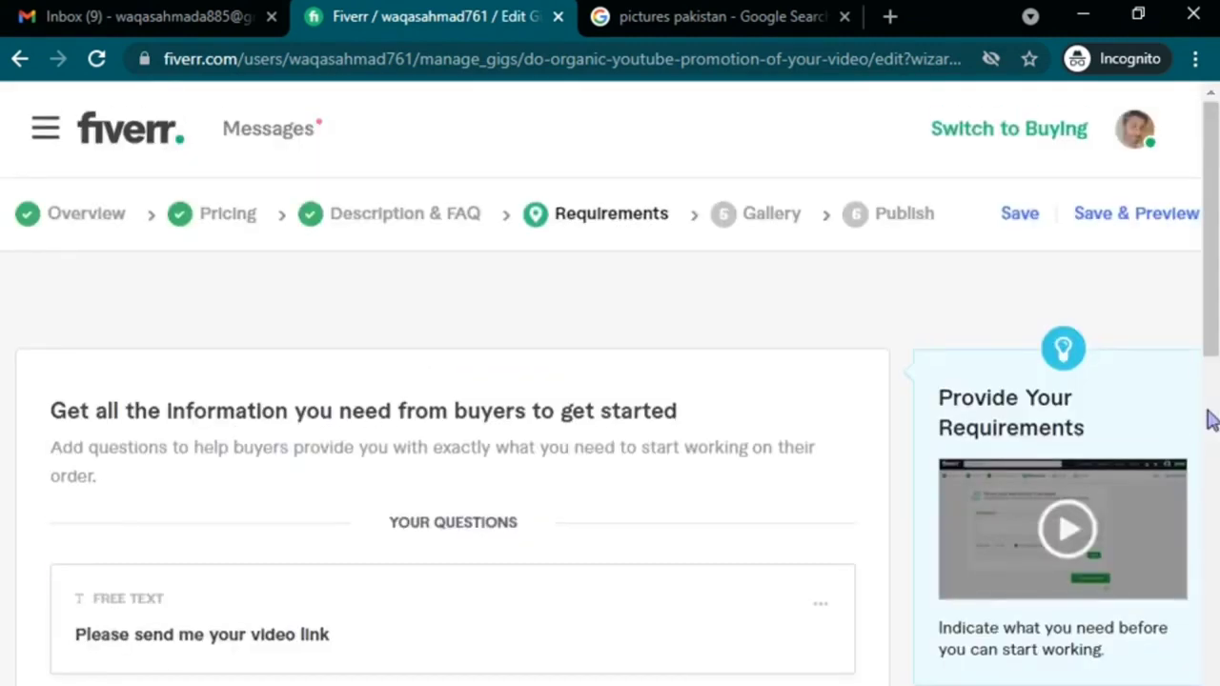
scroll(1210, 419, "down", 5)
scroll(1211, 420, "up", 3)
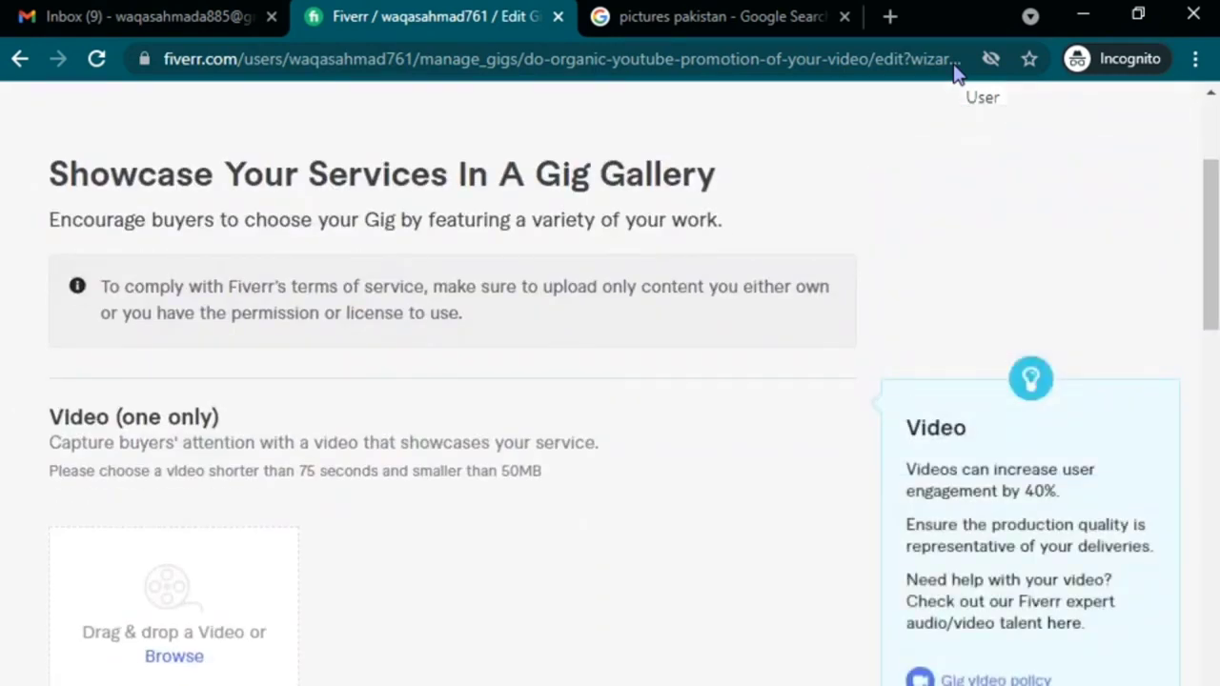
Step: Upload the promote-youtube image from Downloads as the primary gallery image and save to continue
scroll(611, 382, "down", 2)
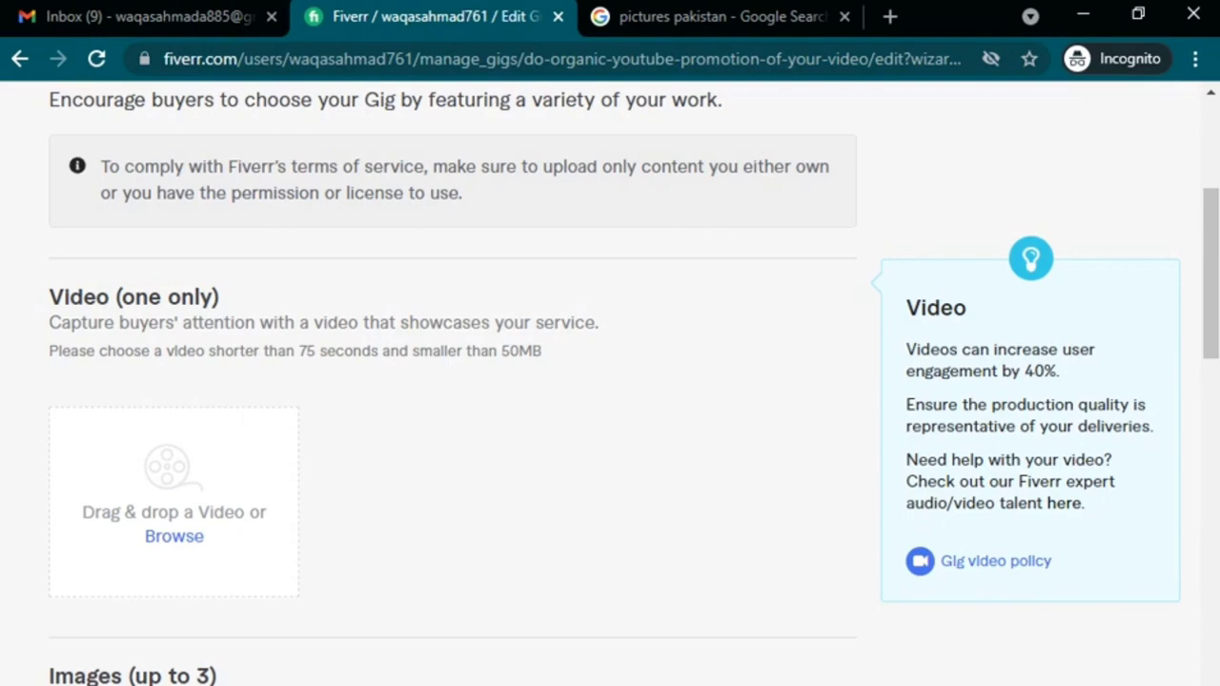
scroll(610, 382, "down", 5)
scroll(610, 382, "up", 1)
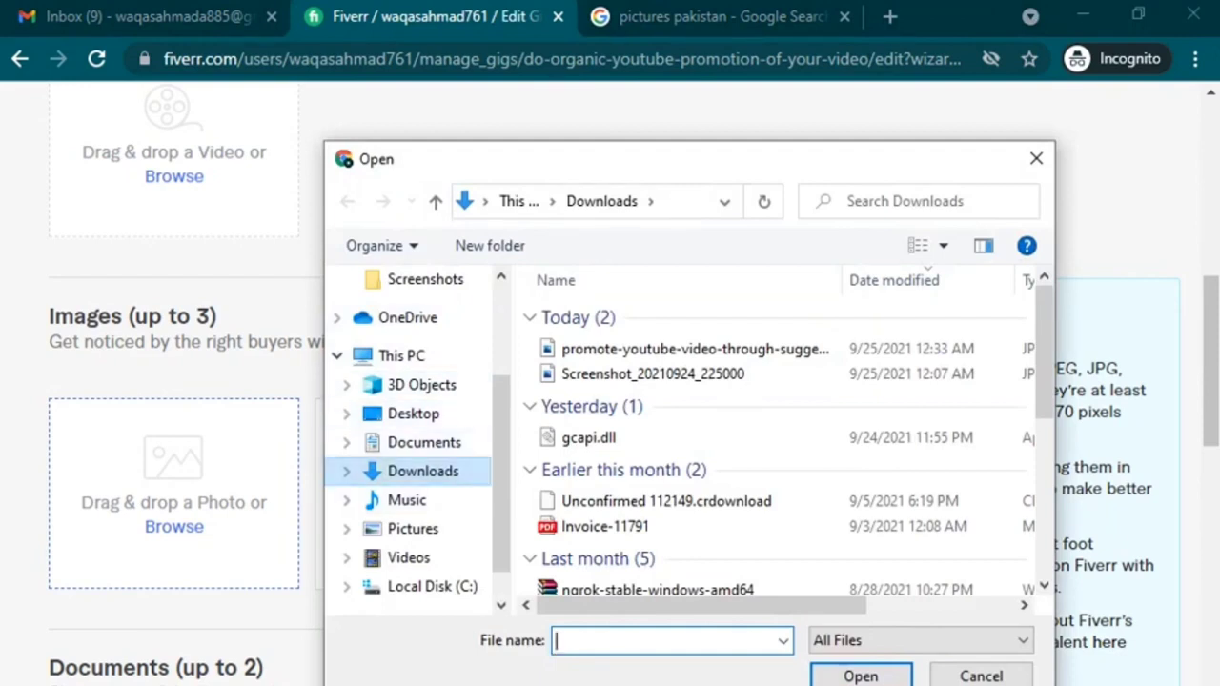
left_click(424, 471)
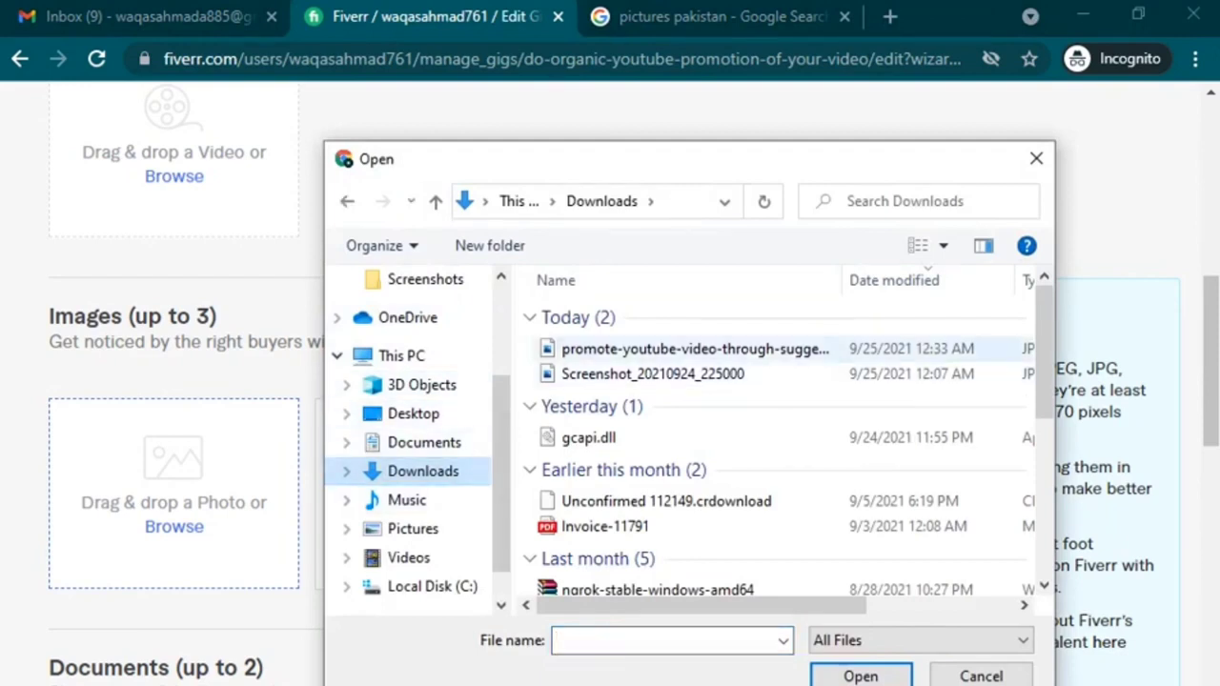
left_click(695, 349)
left_click(861, 676)
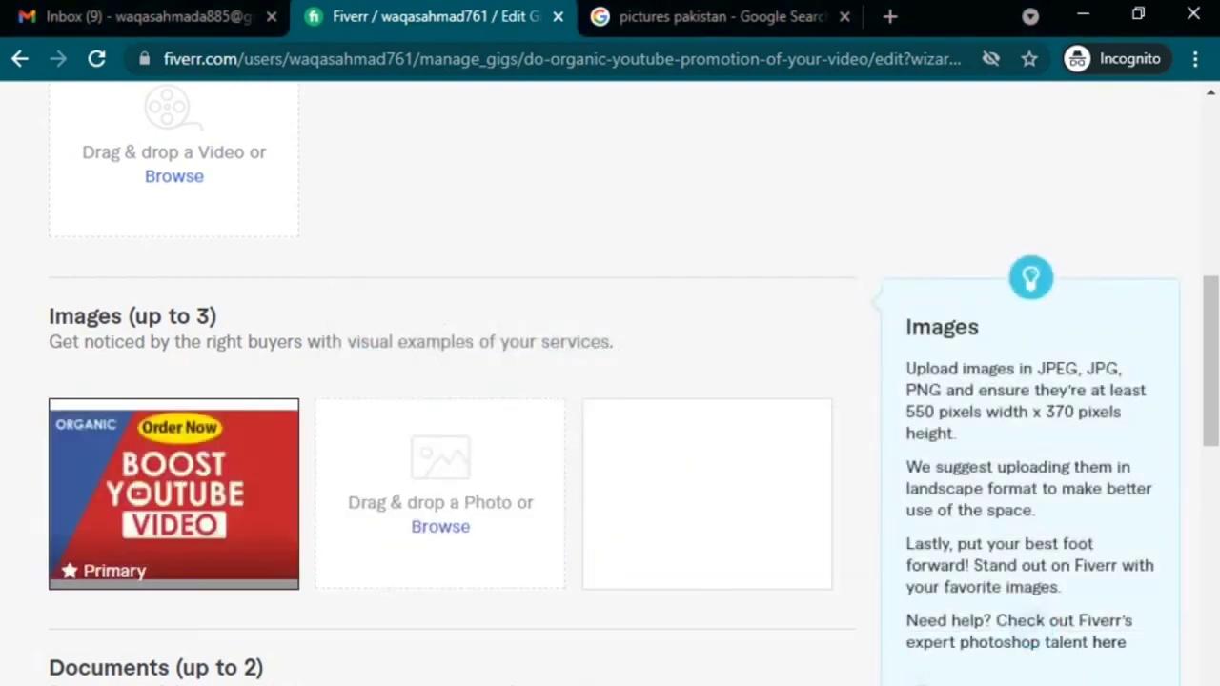
scroll(610, 381, "down", 3)
scroll(610, 382, "down", 3)
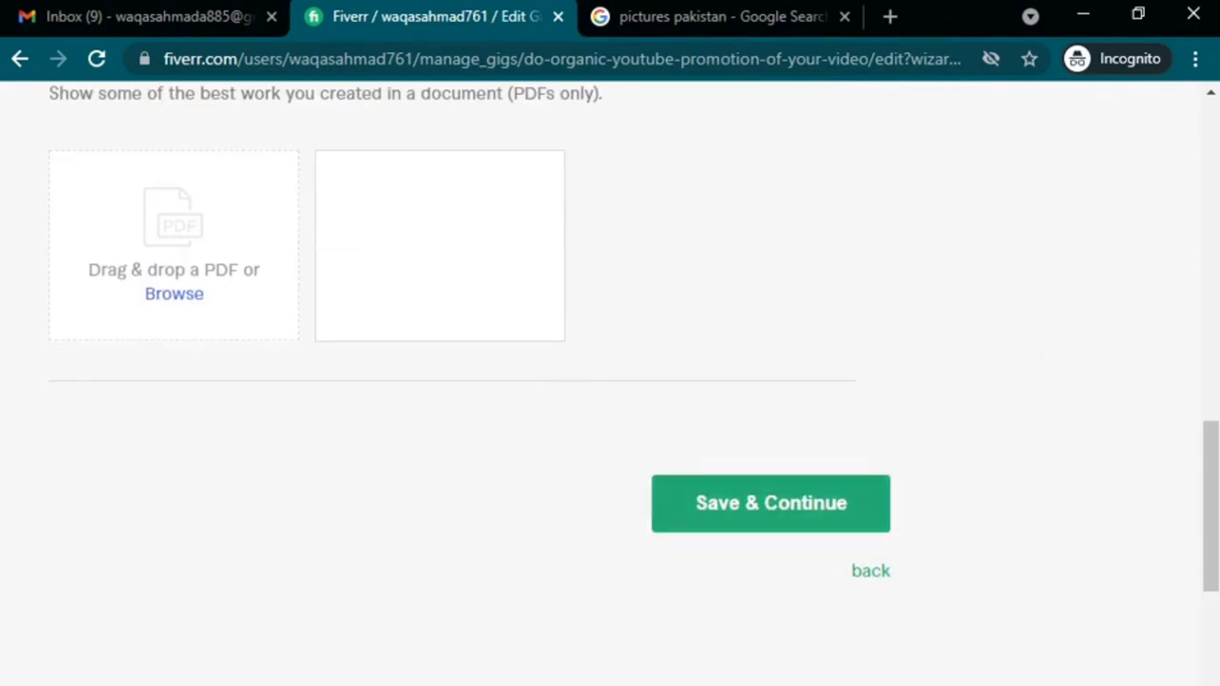
left_click(770, 504)
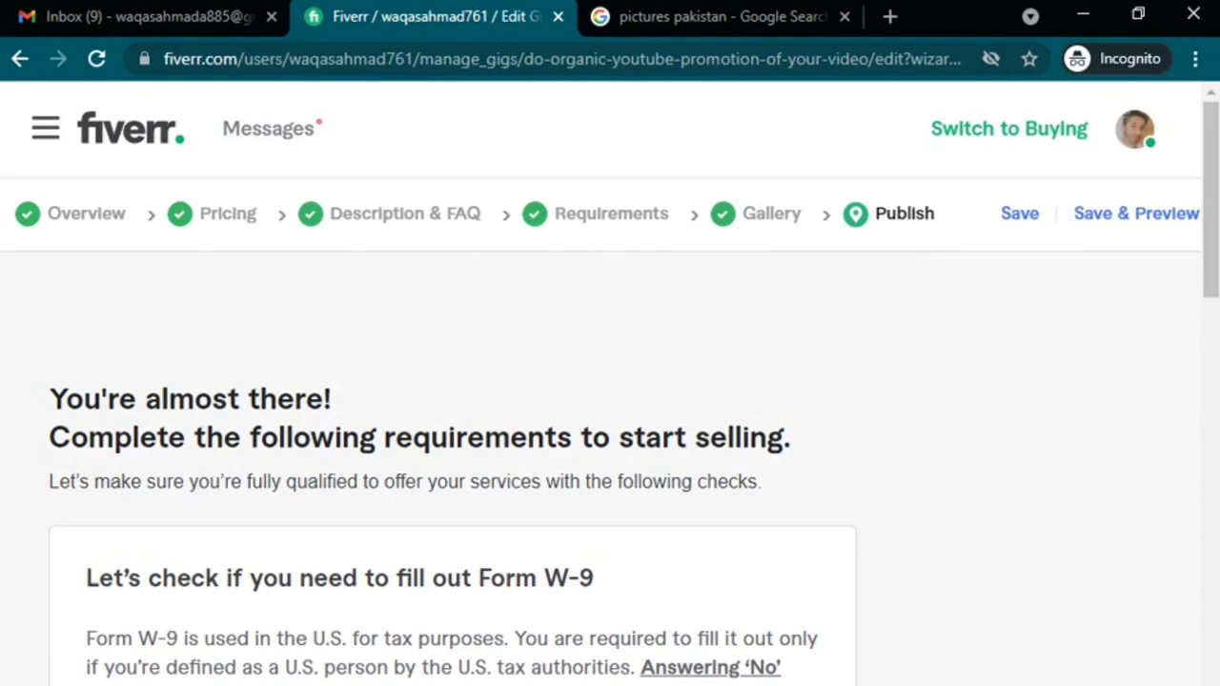
Step: Answer No to being a U.S. person for Form W-9 and close the confirmation
scroll(610, 381, "down", 5)
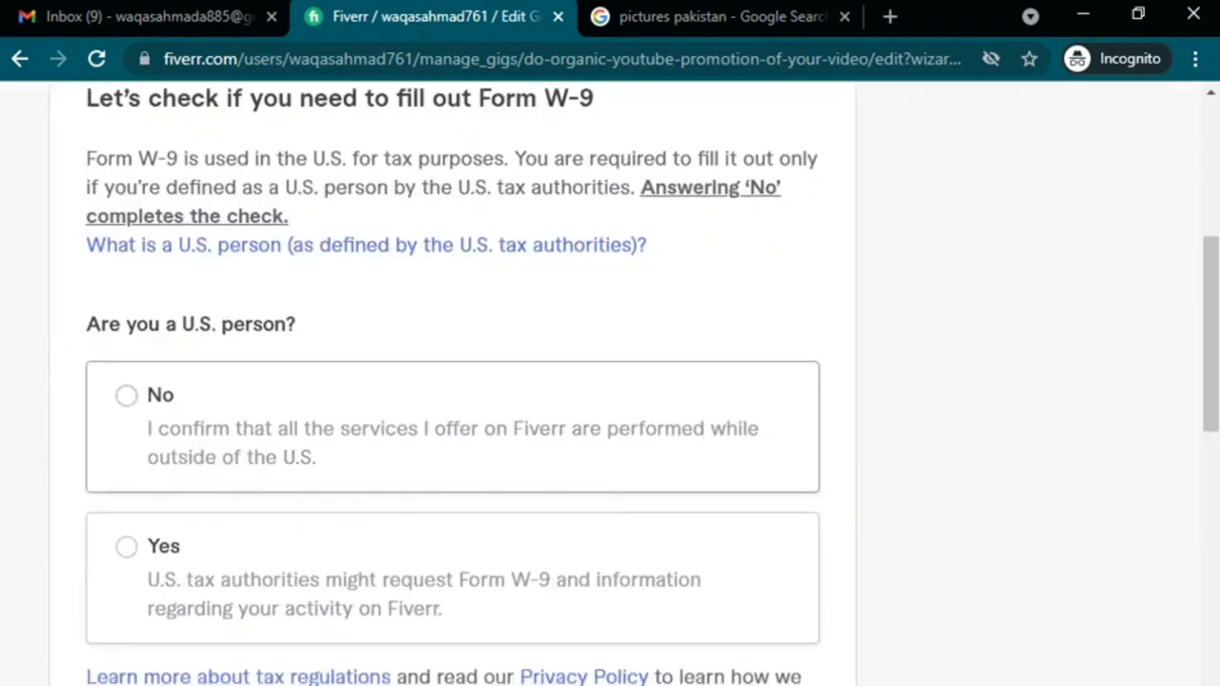
scroll(610, 382, "down", 4)
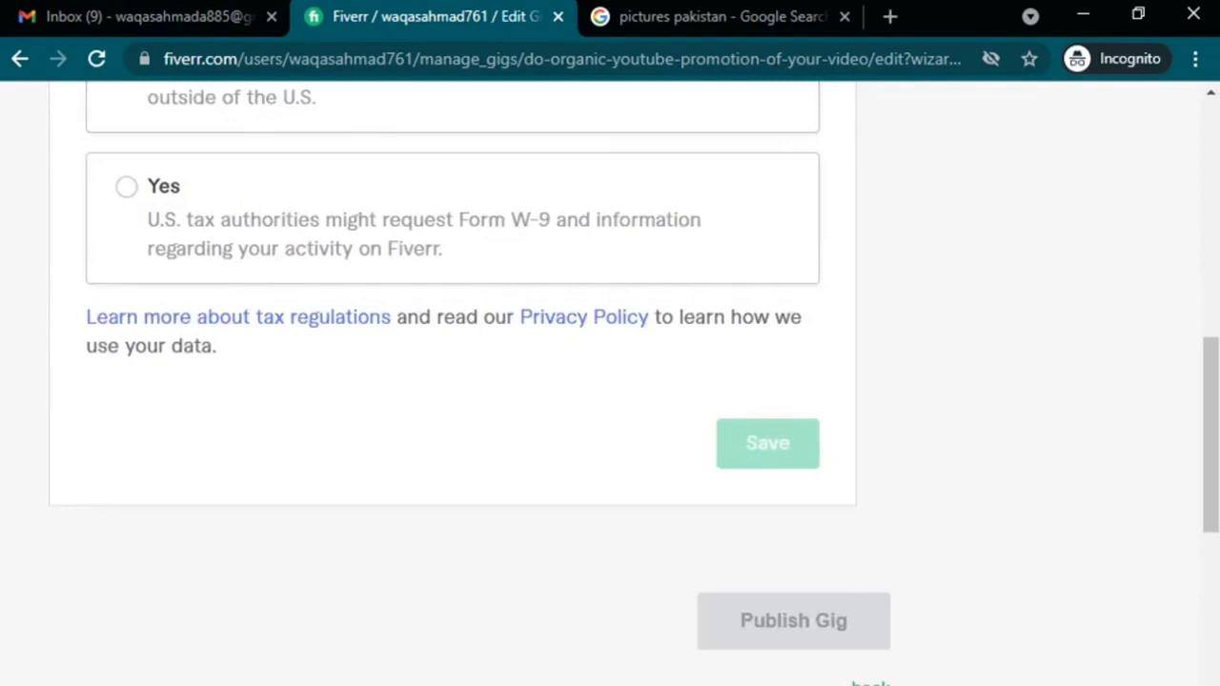
scroll(610, 381, "down", 3)
scroll(610, 381, "up", 8)
scroll(610, 381, "down", 1)
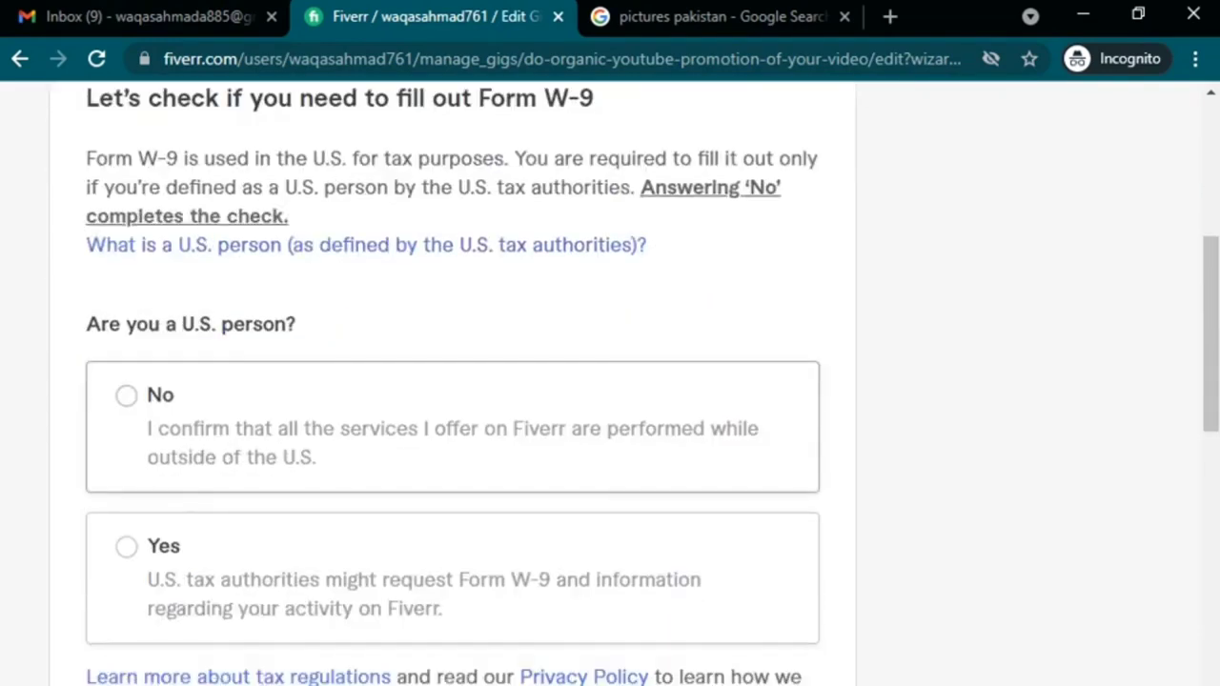
scroll(453, 448, "down", 1)
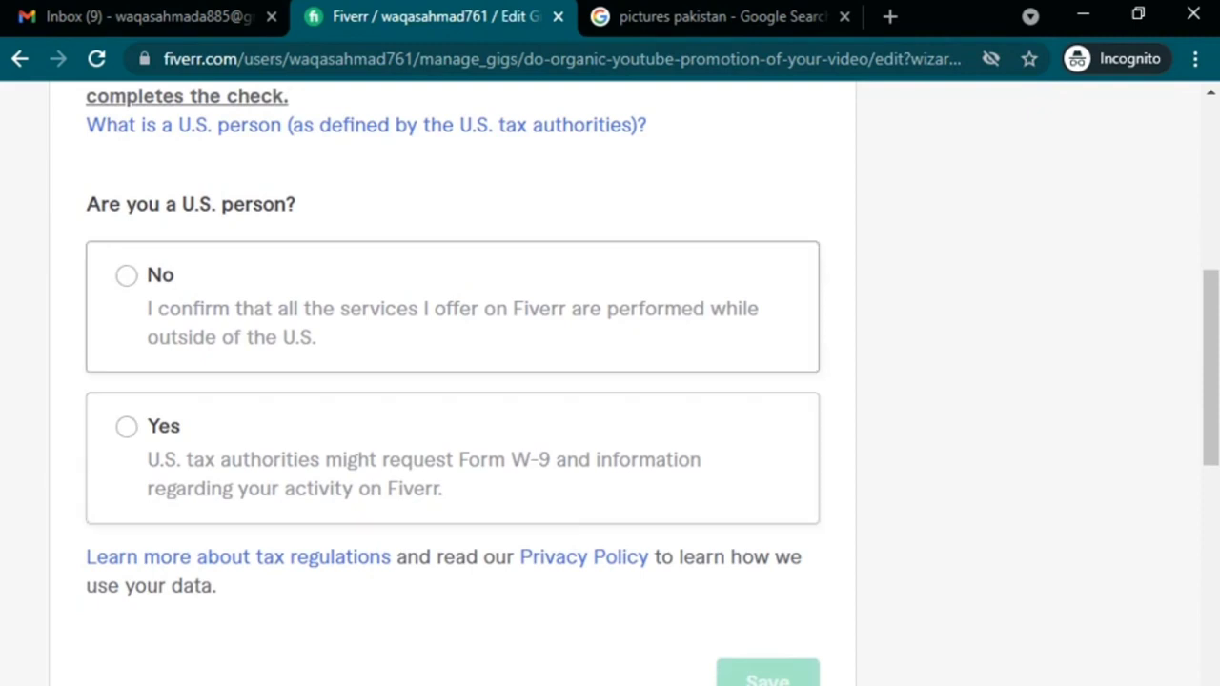
left_click(126, 275)
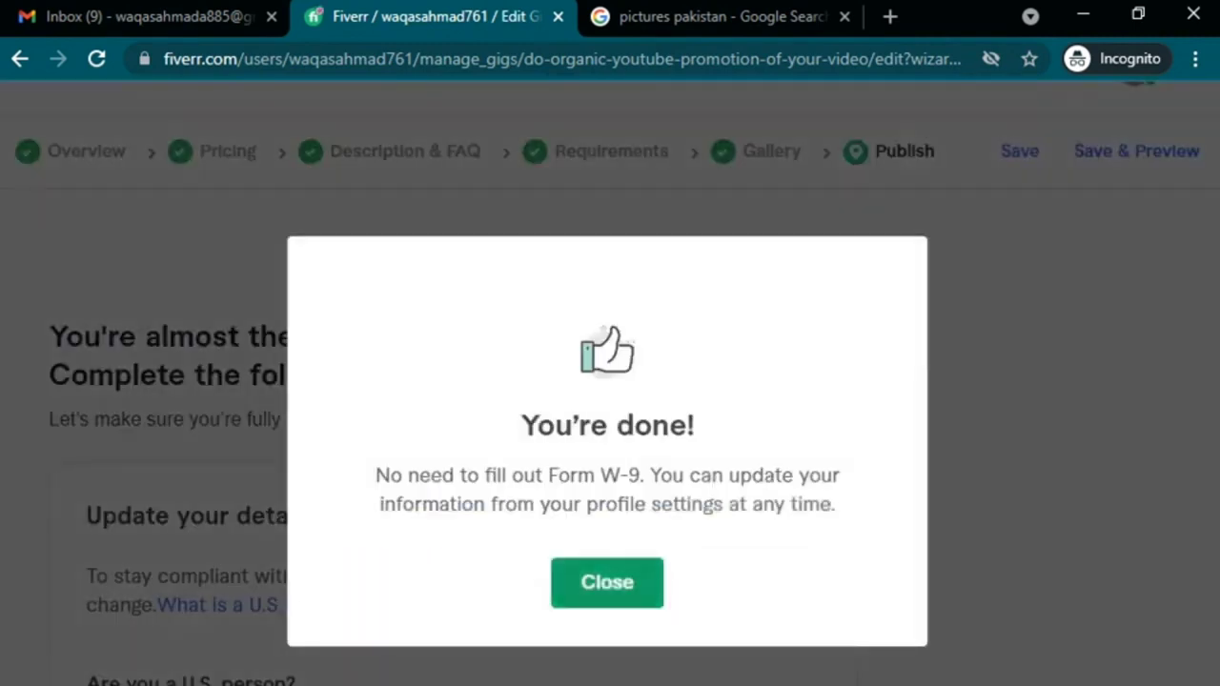
left_click(608, 583)
scroll(608, 477, "down", 9)
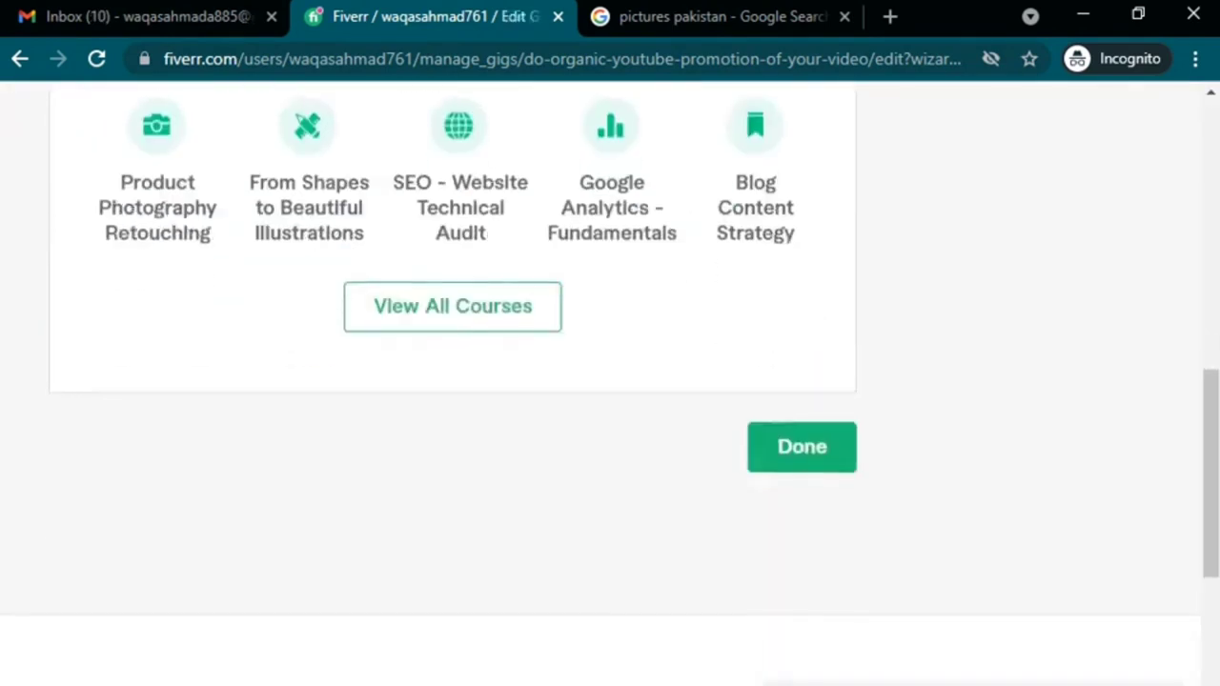
Step: Review the 'Your Gig is now live' confirmation and finish with Done to reach the Gigs page
scroll(453, 381, "down", 4)
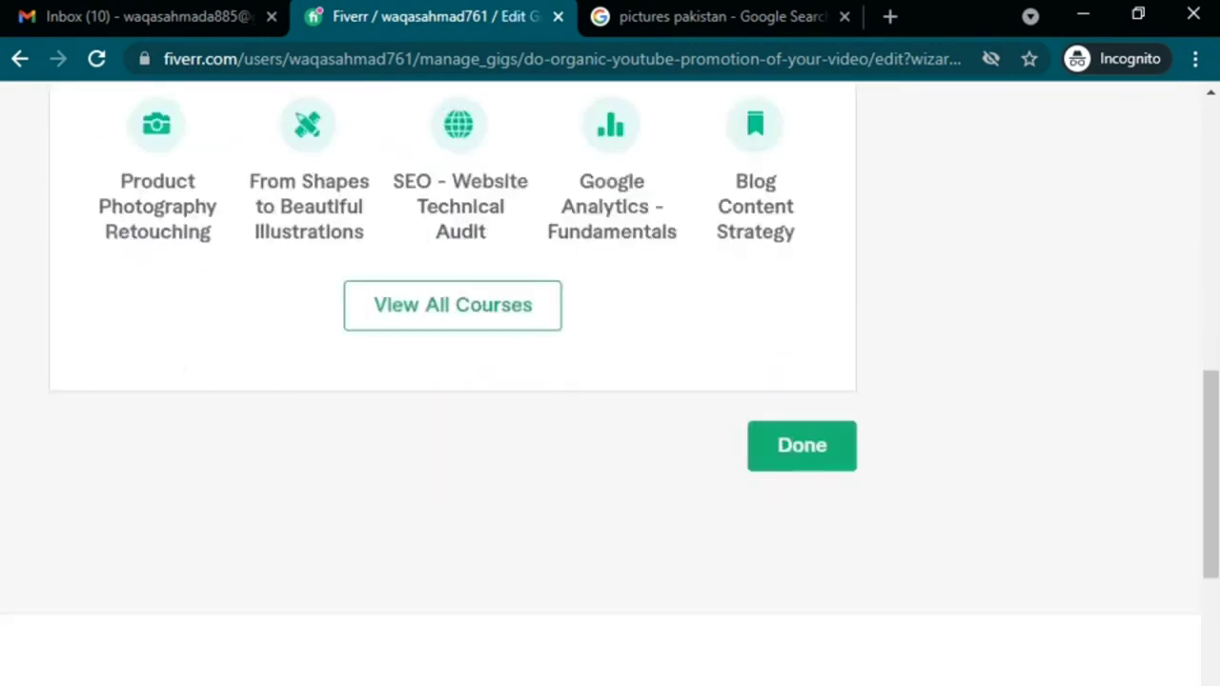
scroll(453, 381, "up", 2)
scroll(453, 381, "up", 5)
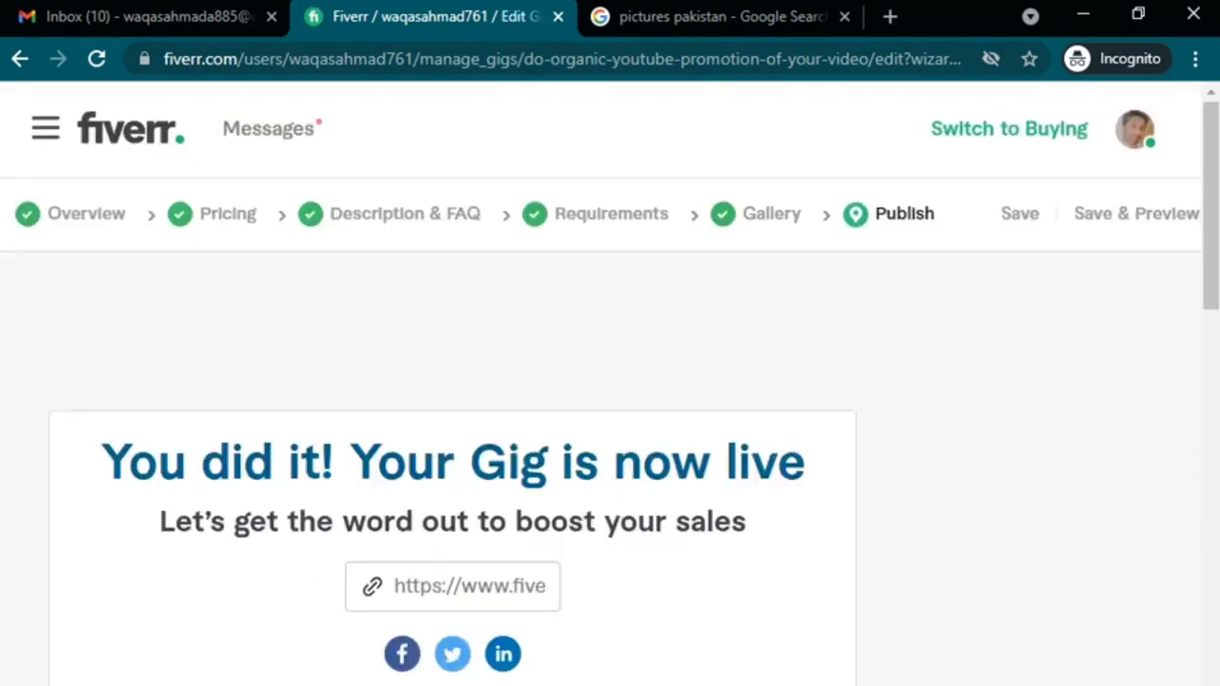
scroll(452, 381, "down", 5)
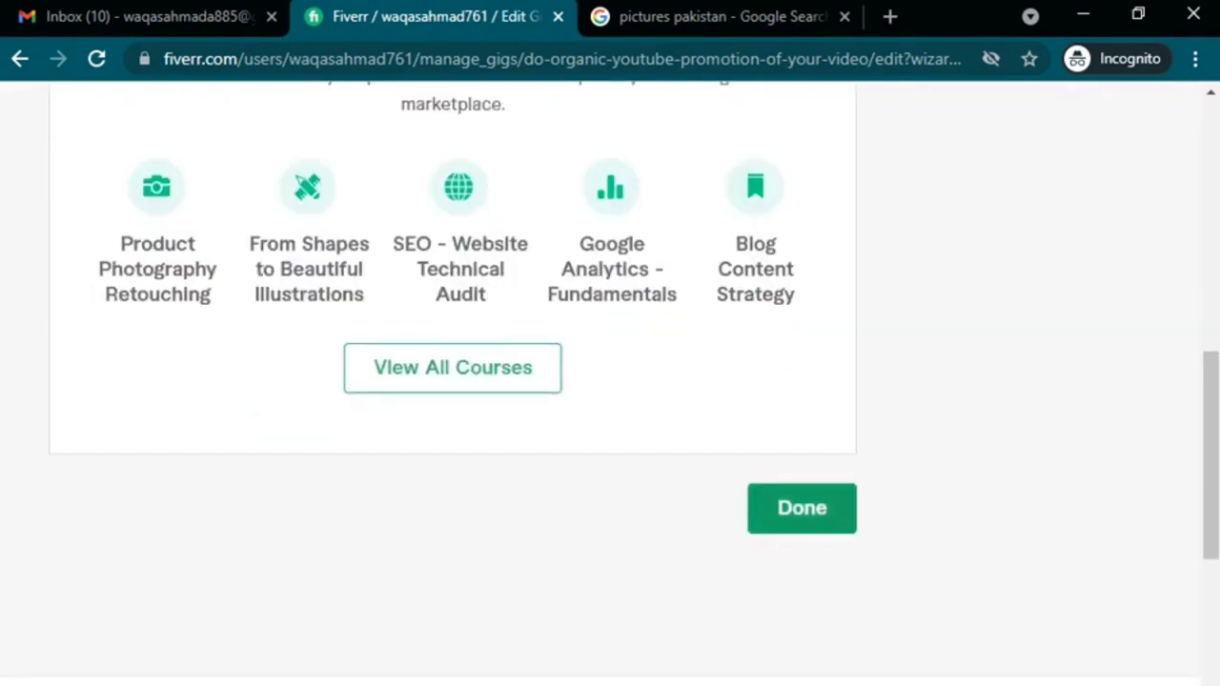
left_click(802, 508)
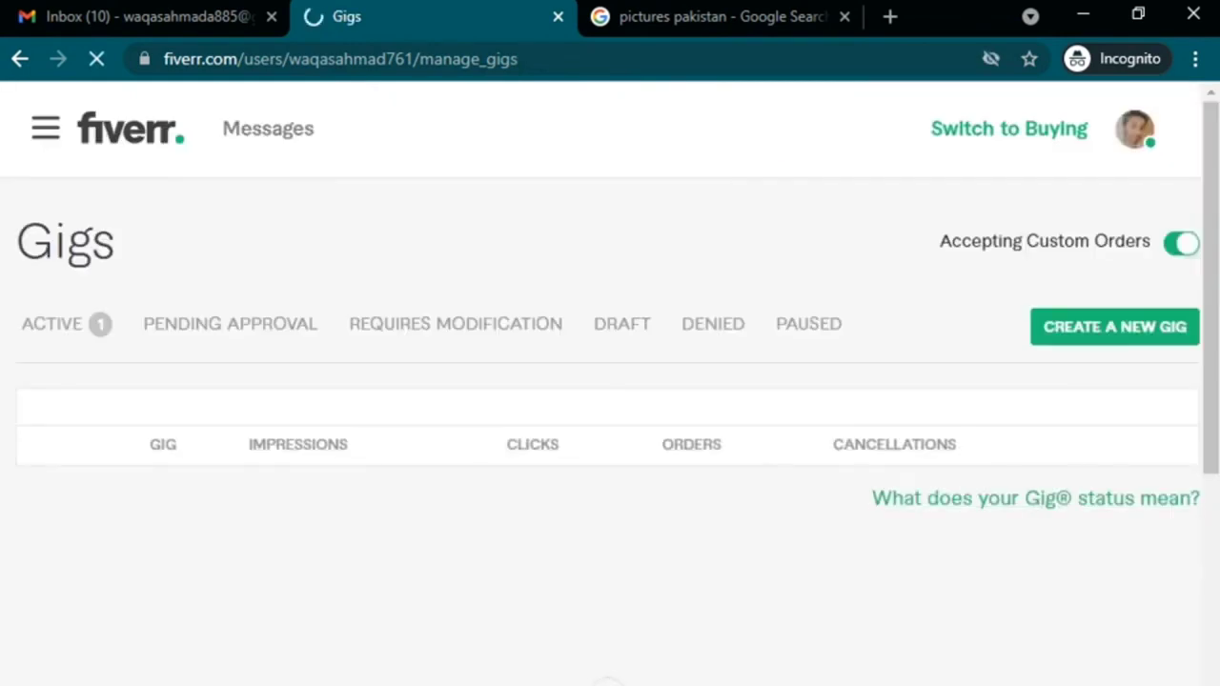
Step: Check the Active list shows 'do organic youtube promotion of your video' with 0 impressions, clicks, orders
scroll(610, 381, "down", 4)
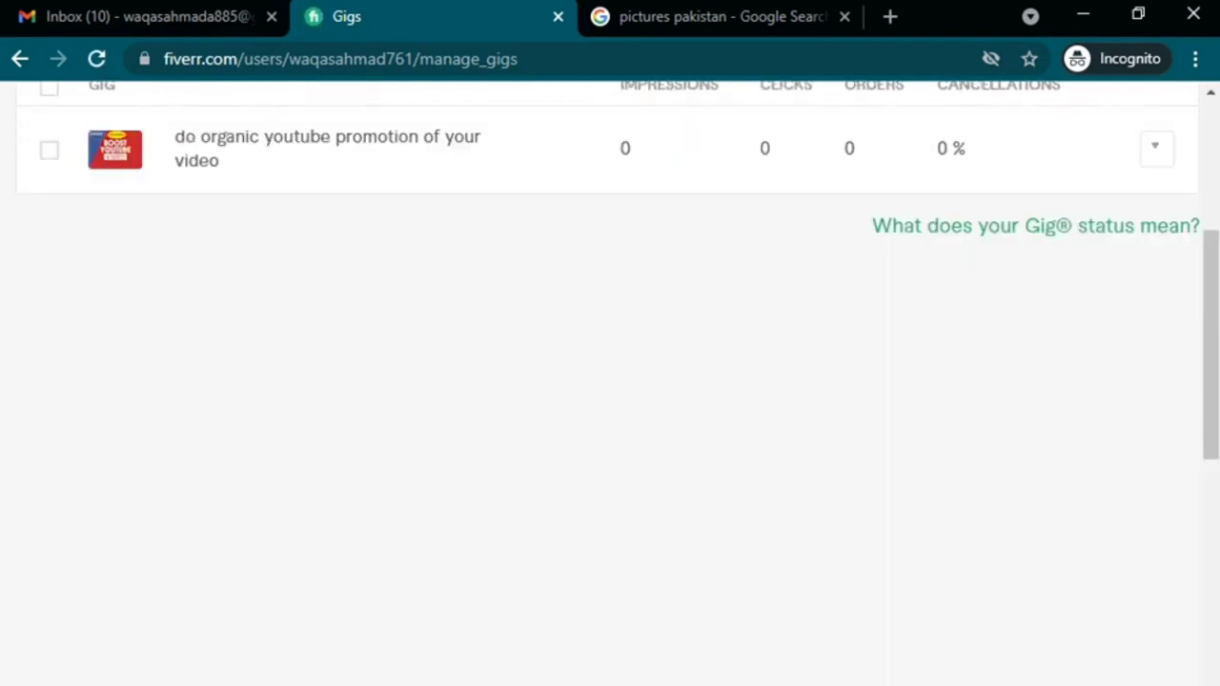
scroll(610, 381, "up", 4)
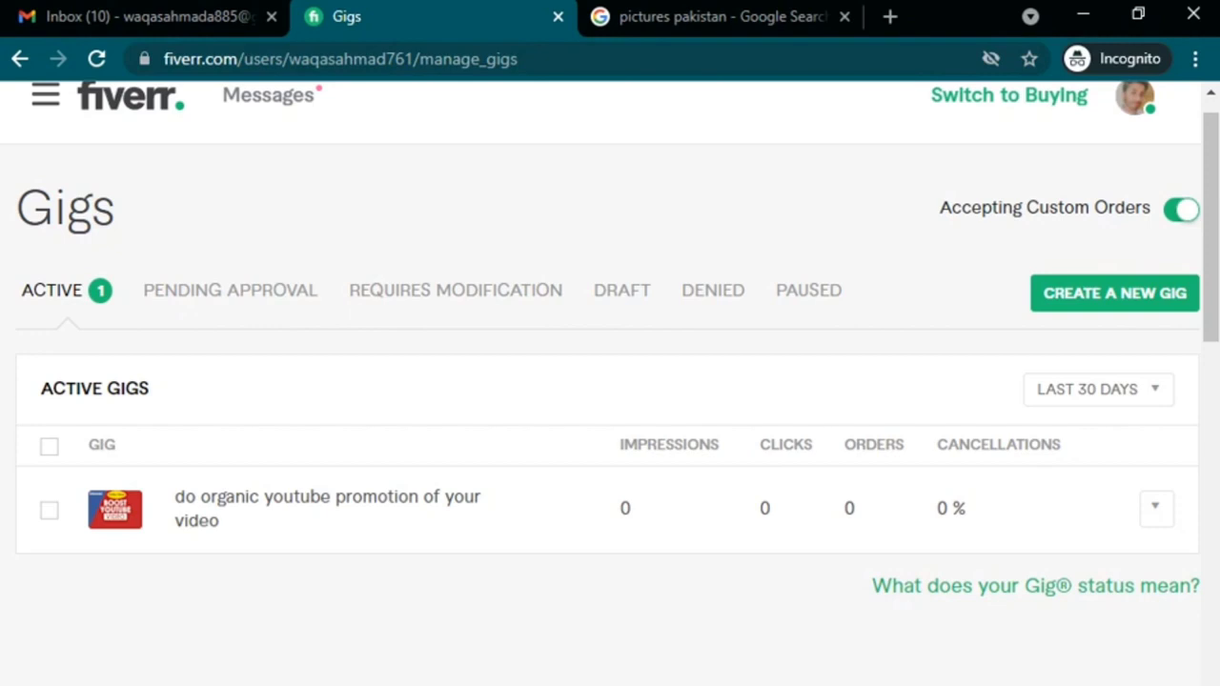
scroll(611, 356, "up", 1)
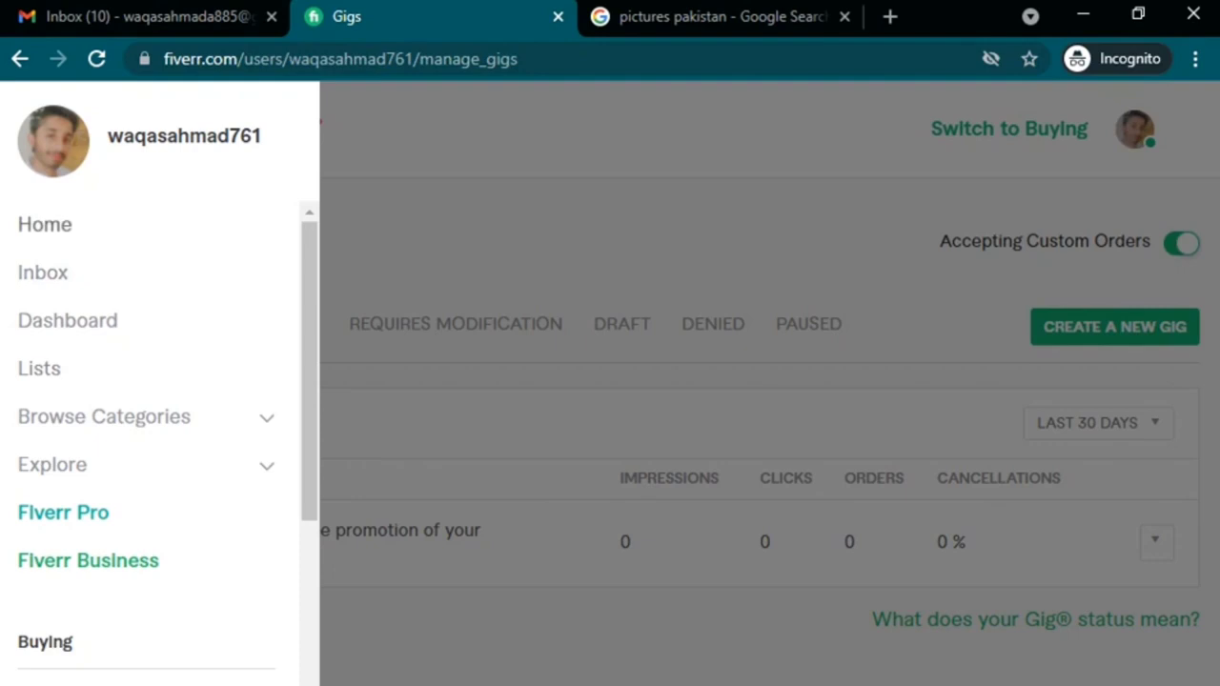
Step: In Gmail, open and close the IMG_20210629_160717.jpg photo attachment twice
key("ctrl+shift+Tab")
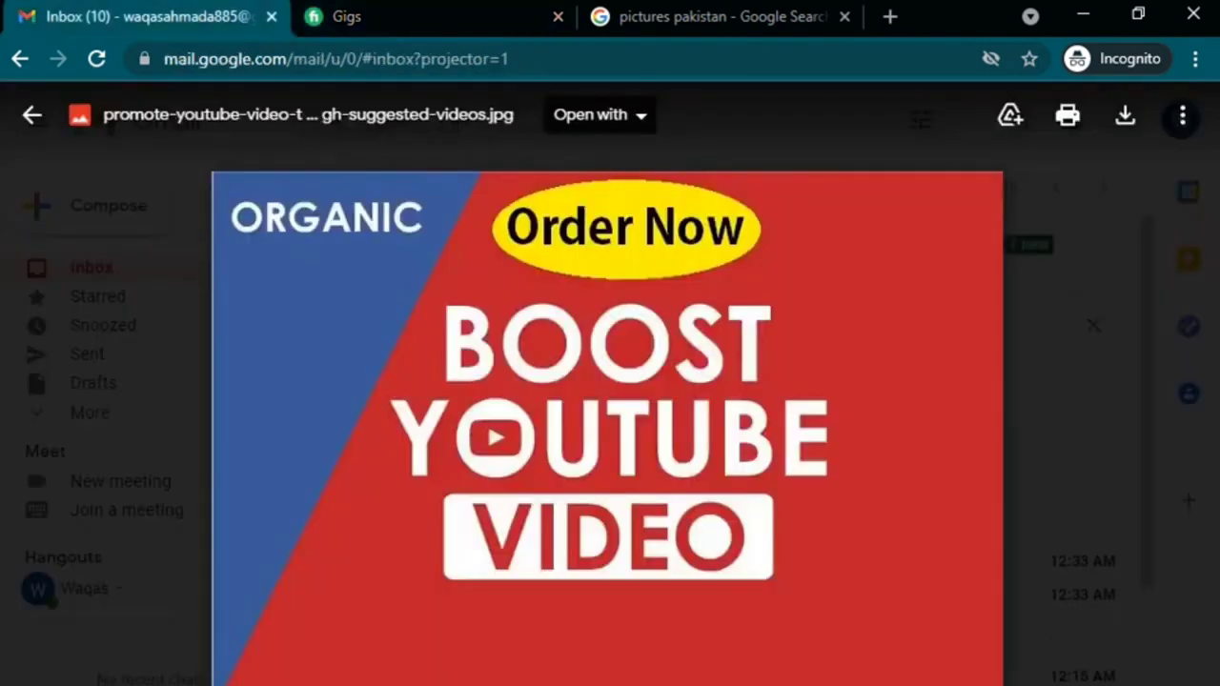
left_click(31, 115)
scroll(457, 448, "down", 3)
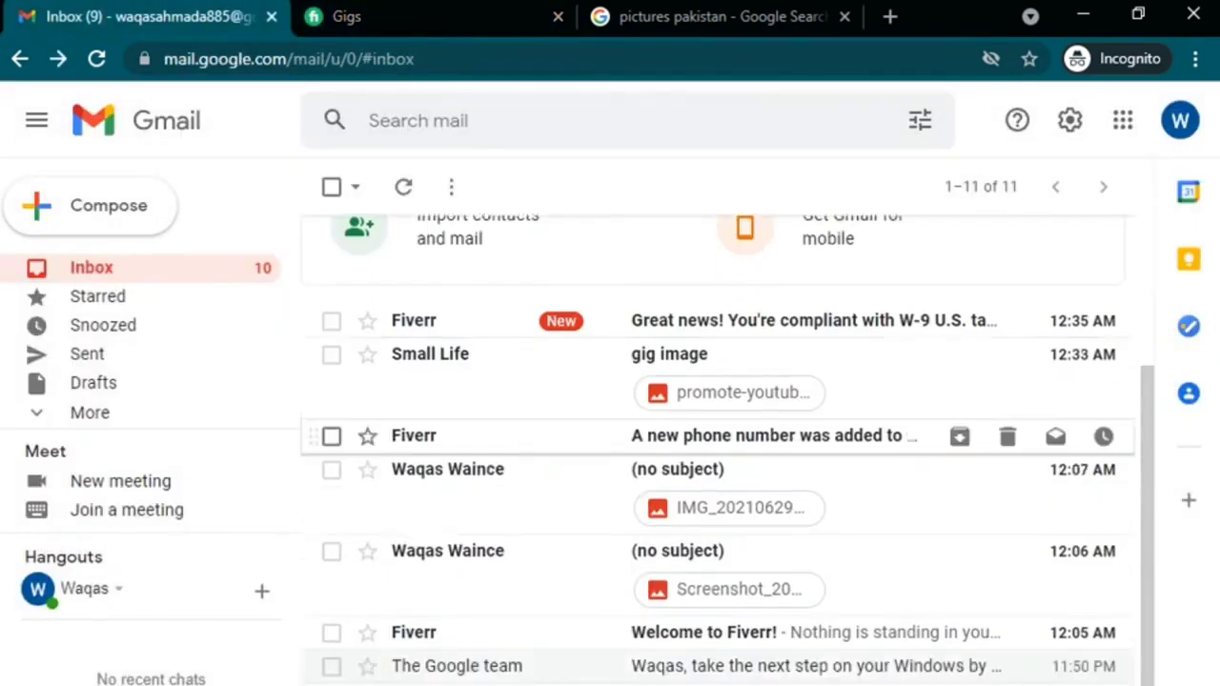
left_click(729, 508)
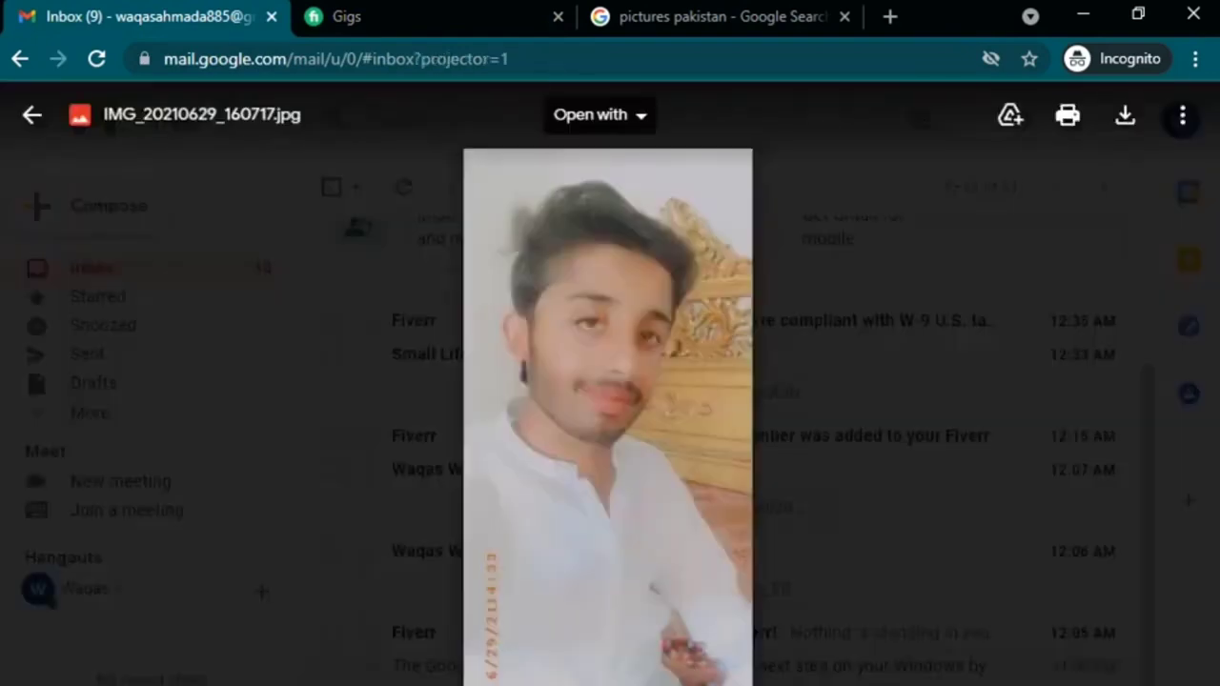
left_click(19, 58)
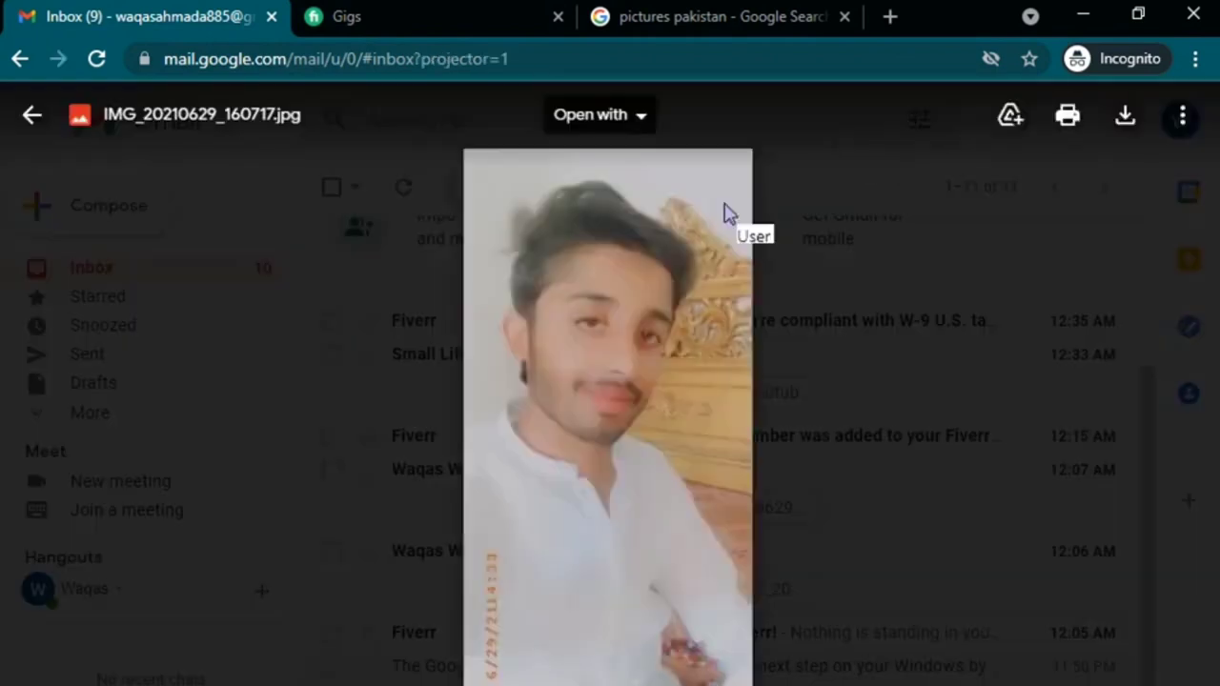
key("Escape")
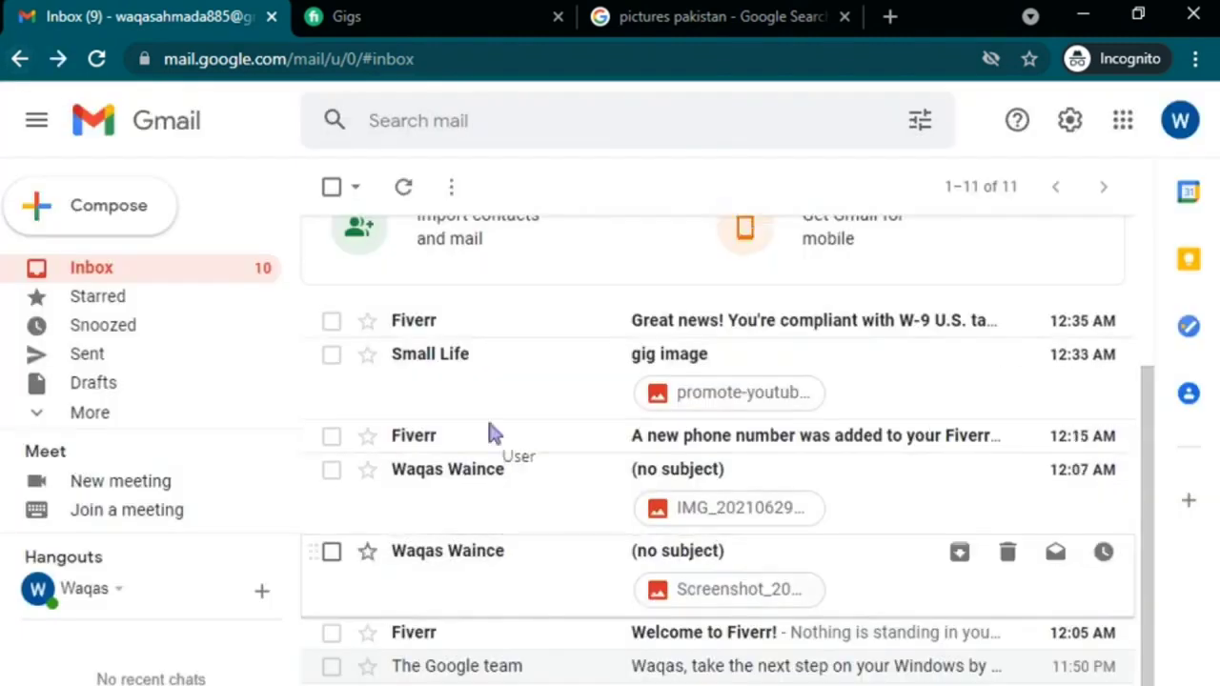
left_click(730, 507)
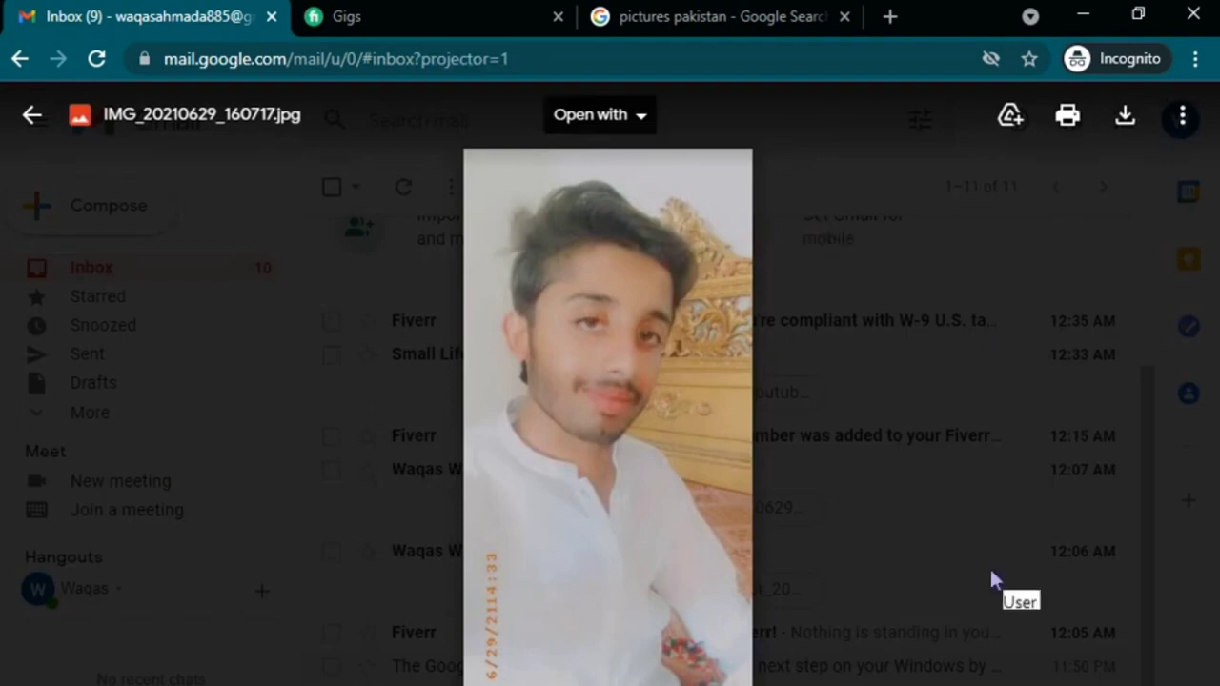
left_click(976, 635)
Step: Return to the Fiverr Gigs page and dismiss the navigation panel to show the active gig
key("ctrl+Tab")
left_click(1067, 329)
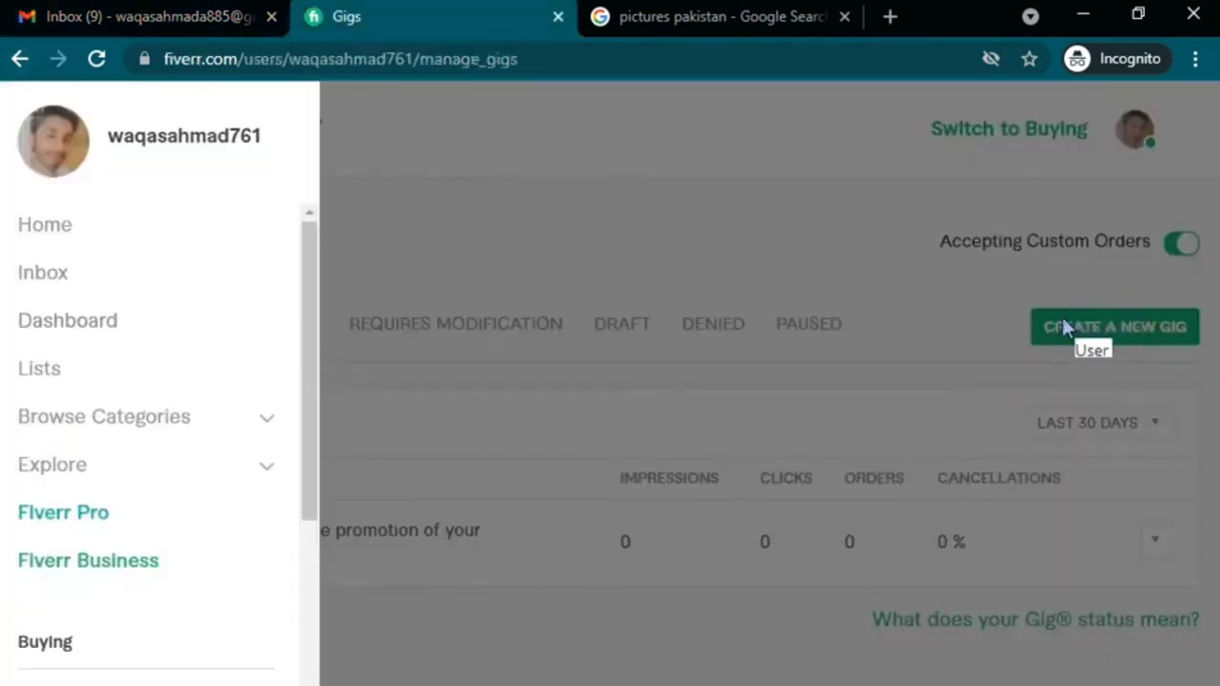
key("ctrl+Tab")
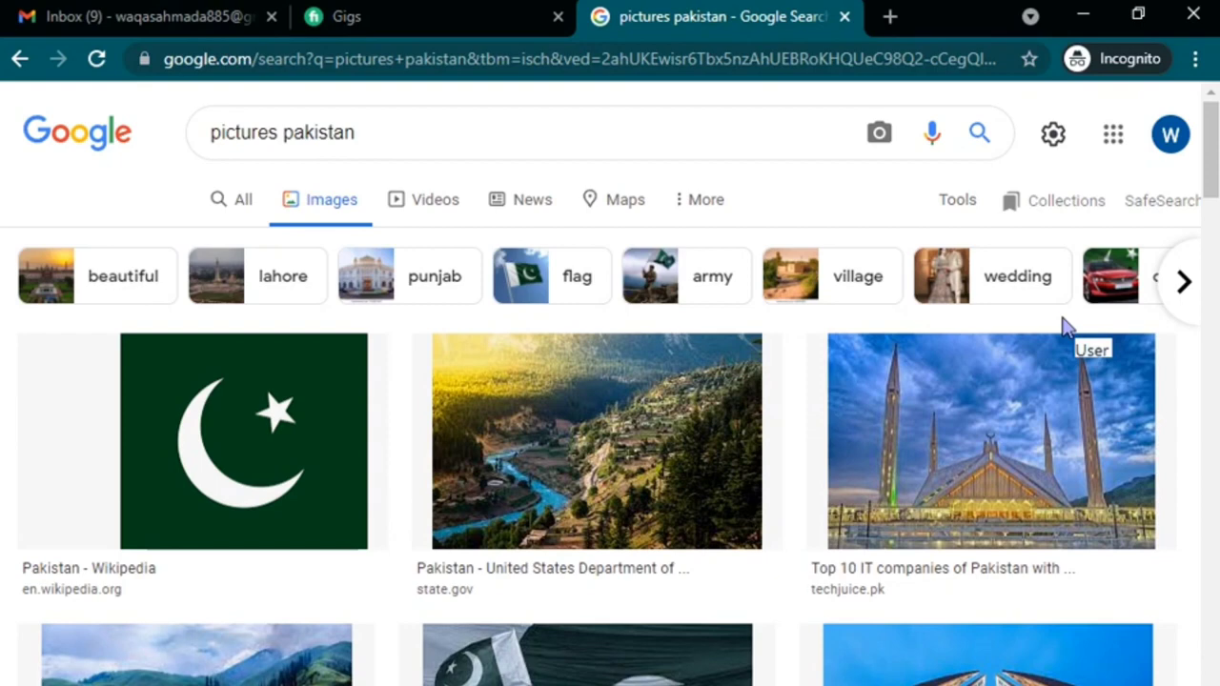
key("ctrl+shift+Tab")
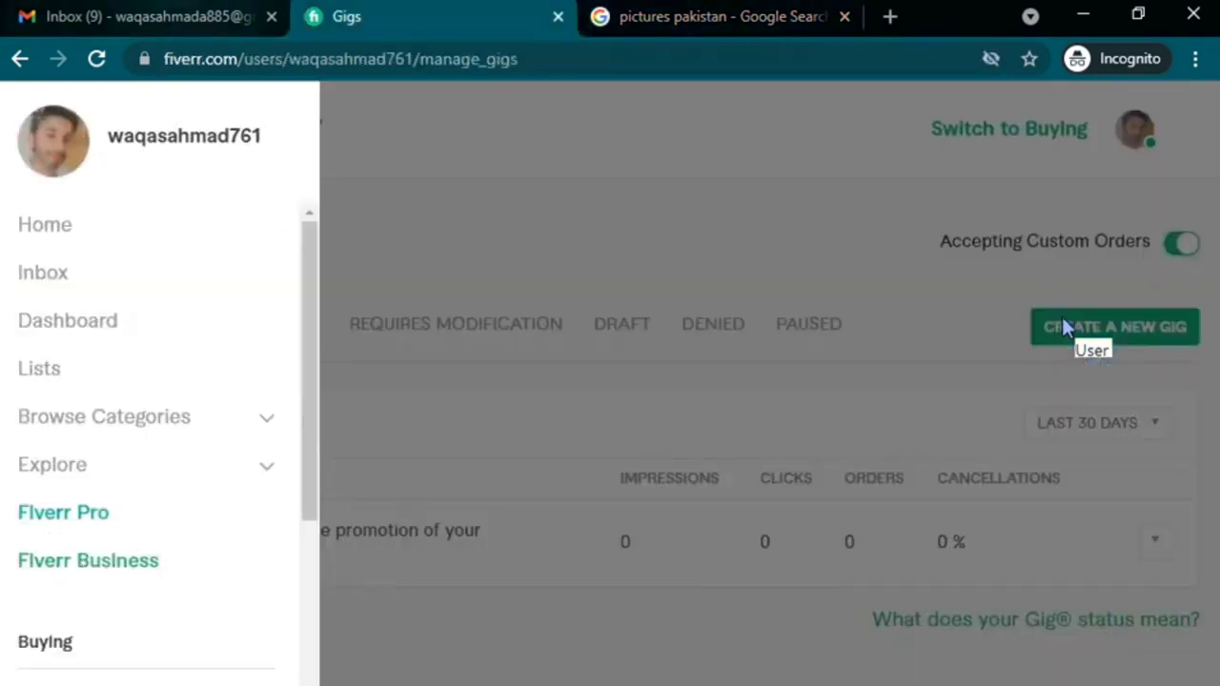
key("ctrl+shift+Tab")
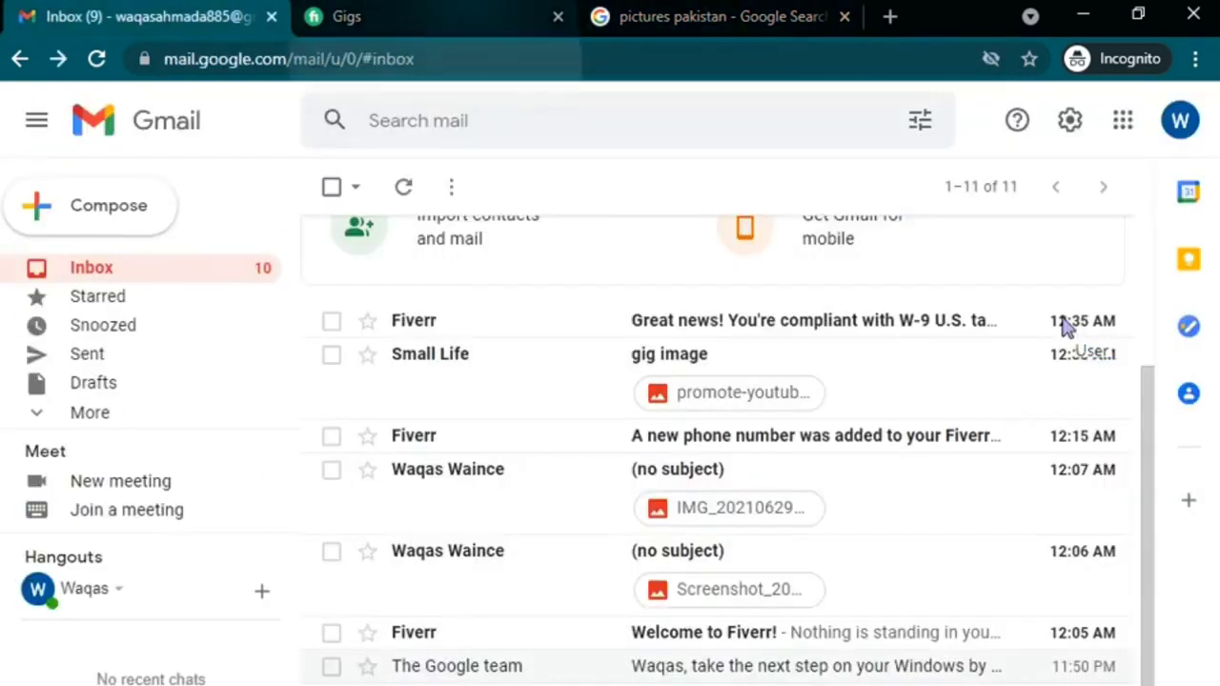
key("ctrl+Tab")
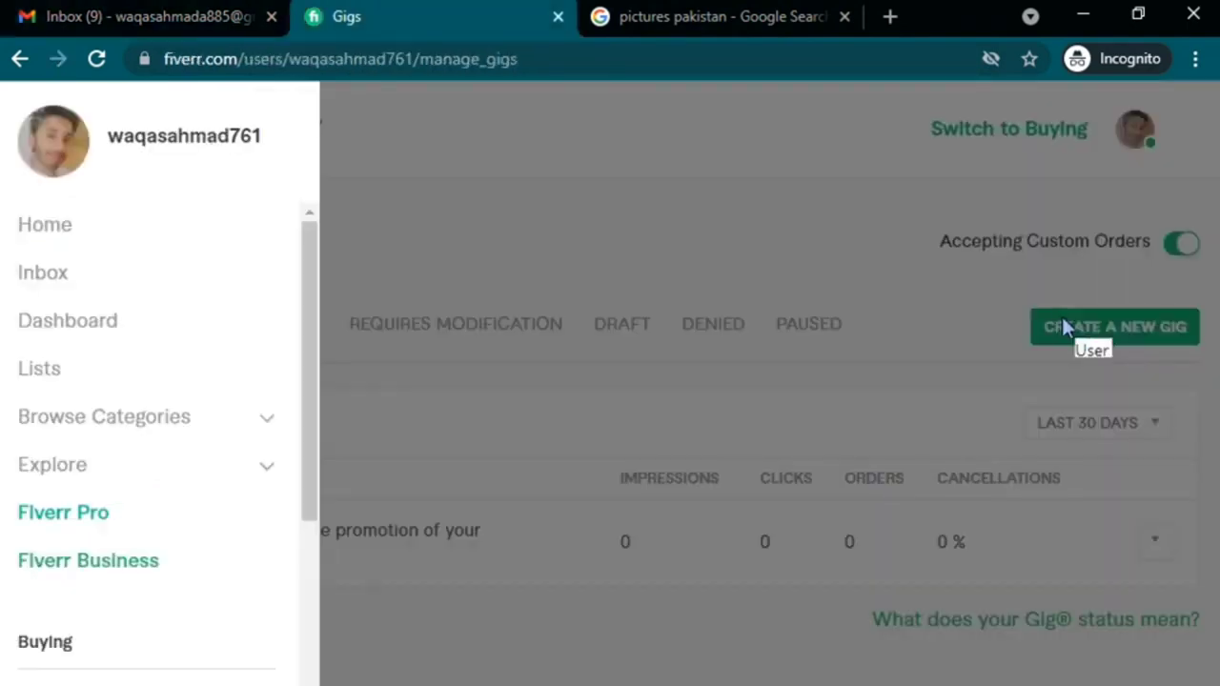
left_click(1064, 322)
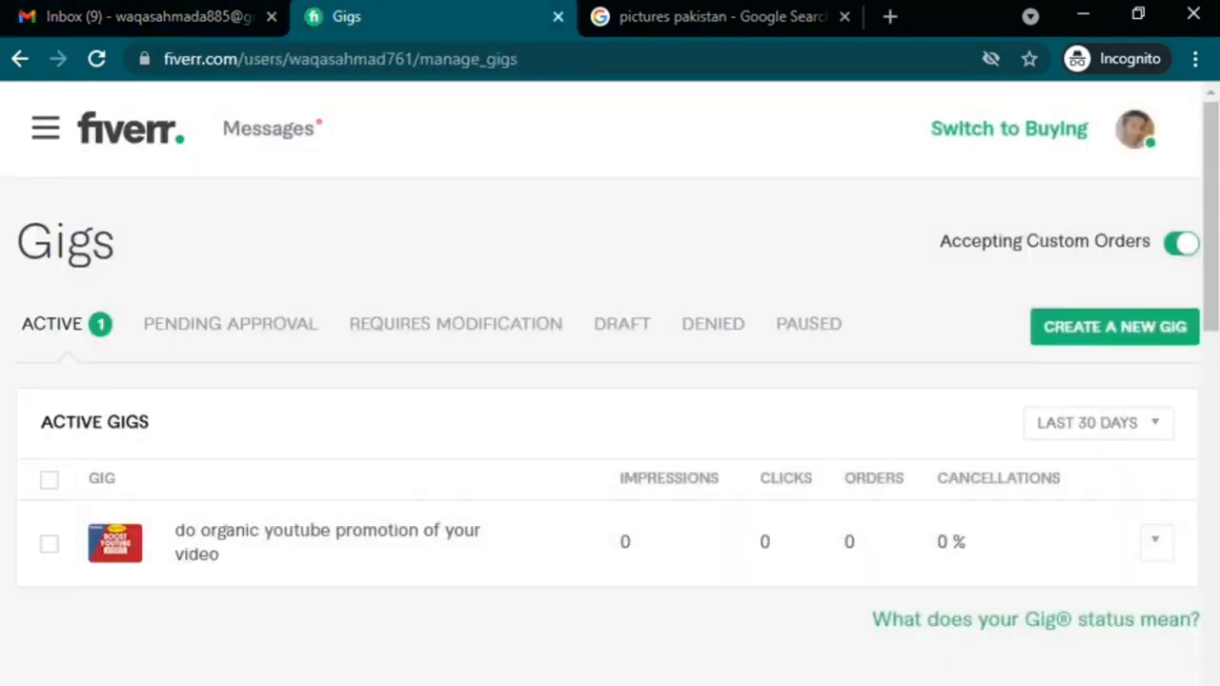